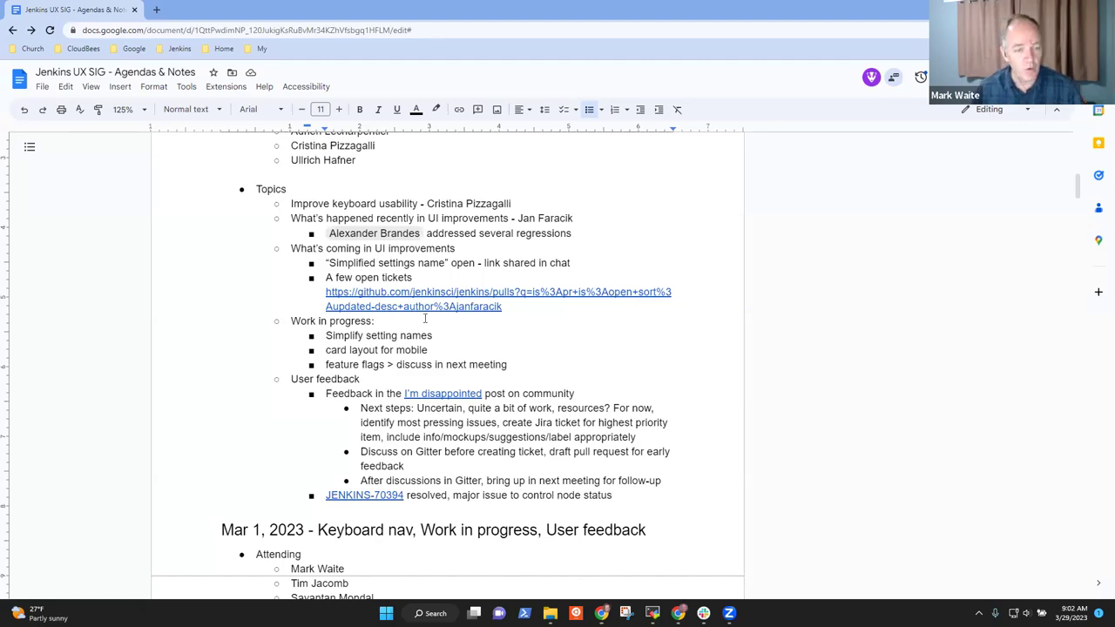
- Cut the 'Improve keyboard usability' line from the Topics list
click(541, 251)
scroll(534, 275, up, 1)
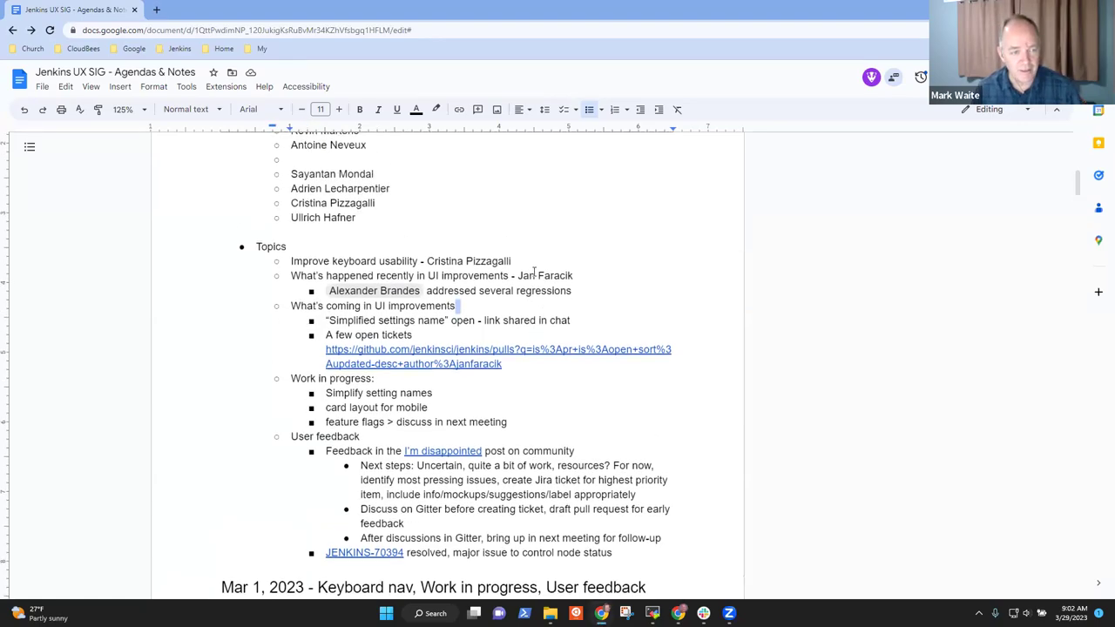
scroll(534, 275, up, 3)
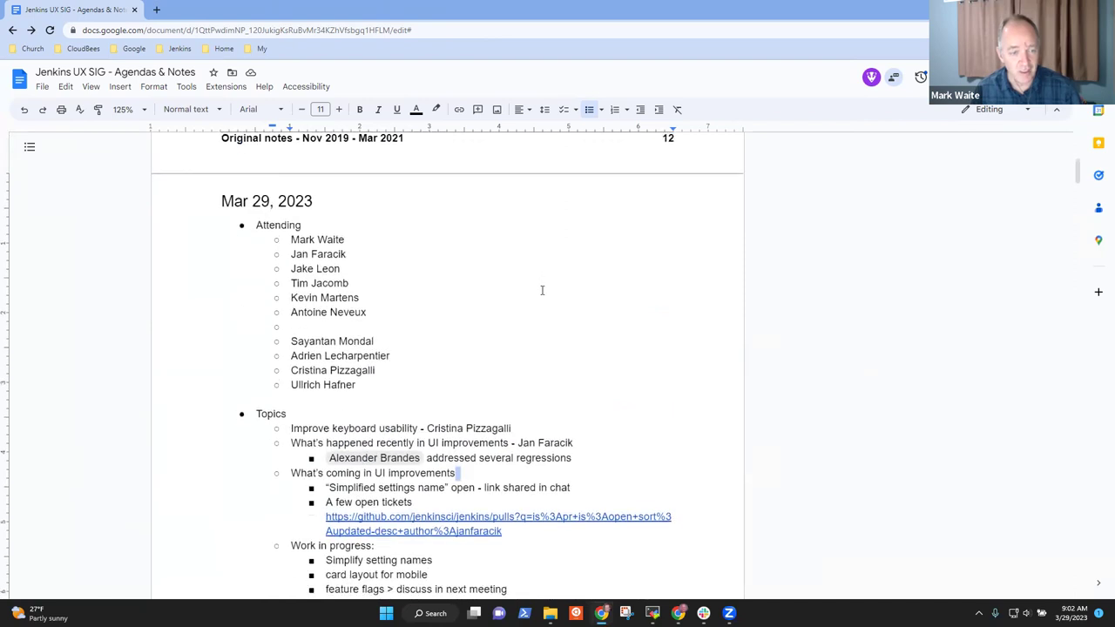
scroll(542, 290, down, 1)
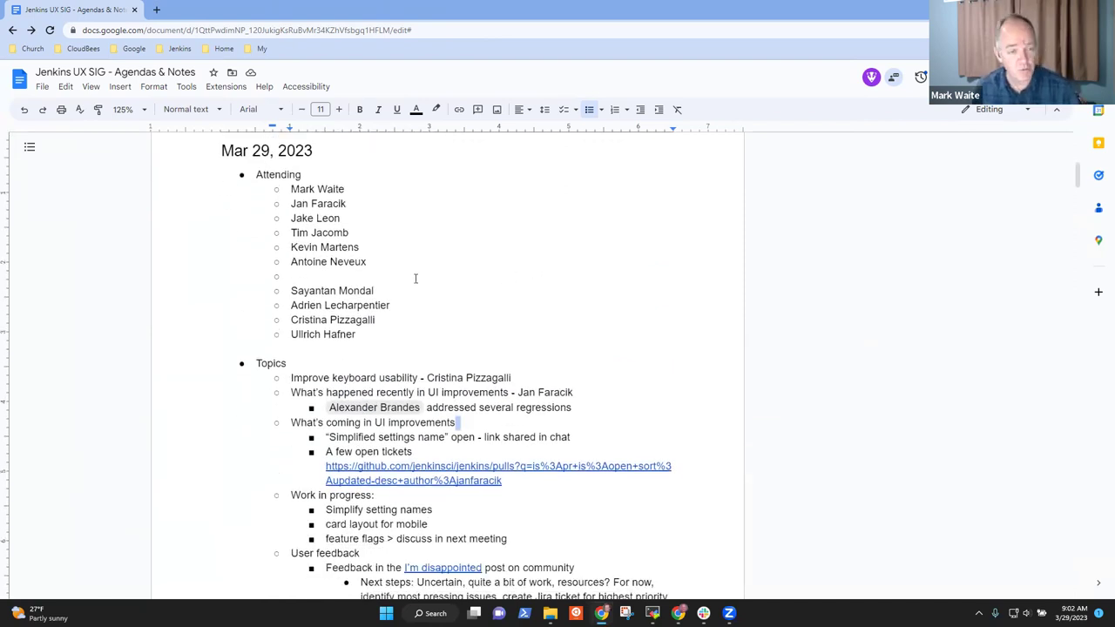
scroll(456, 291, down, 4)
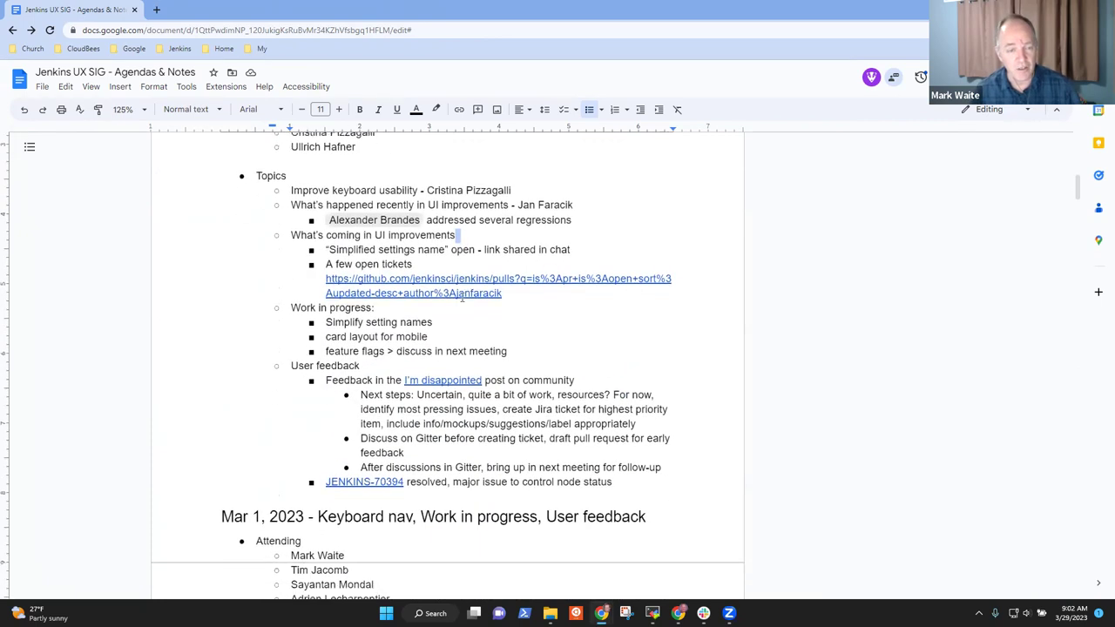
click(485, 146)
key(Home)
key(shift+End)
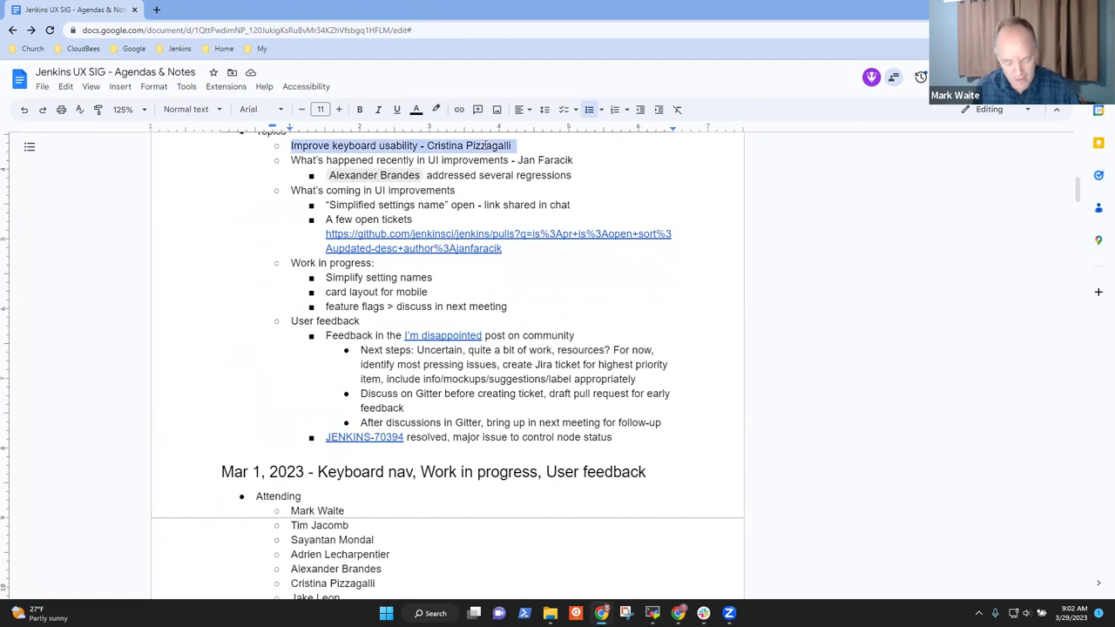
key(ctrl+x)
- Paste the keyboard usability topic onto a new bullet directly above 'User feedback'
key(Delete)
key(Down)
key(Down)
key(Down)
key(Down)
key(Down)
key(Down)
key(Down)
key(Down)
key(Down)
key(Down)
key(Down)
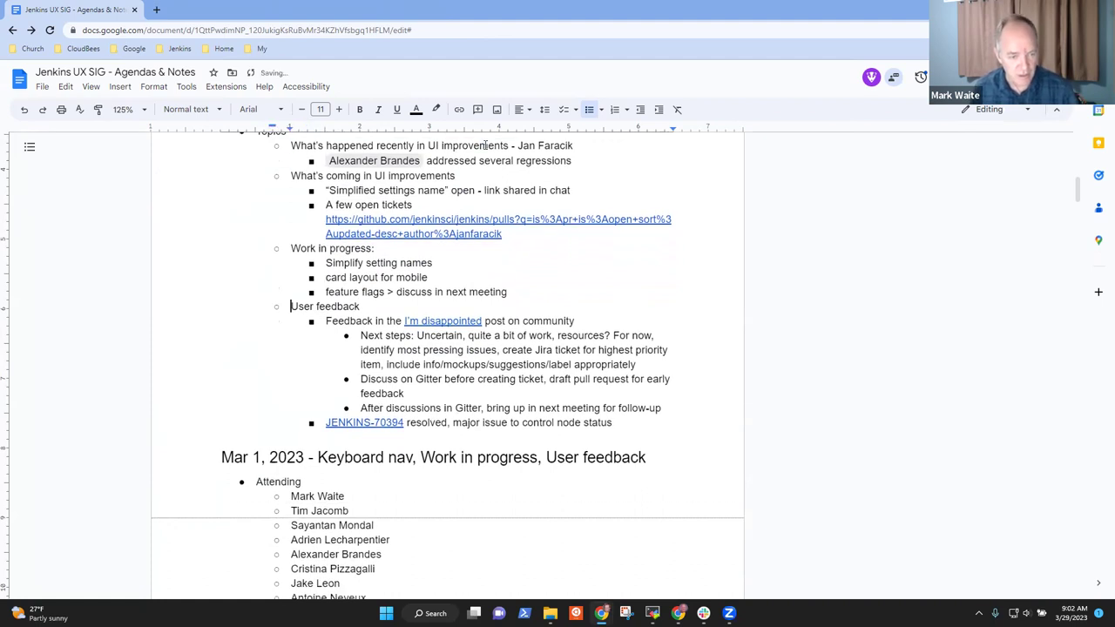
key(Return)
key(Up)
key(ctrl+v)
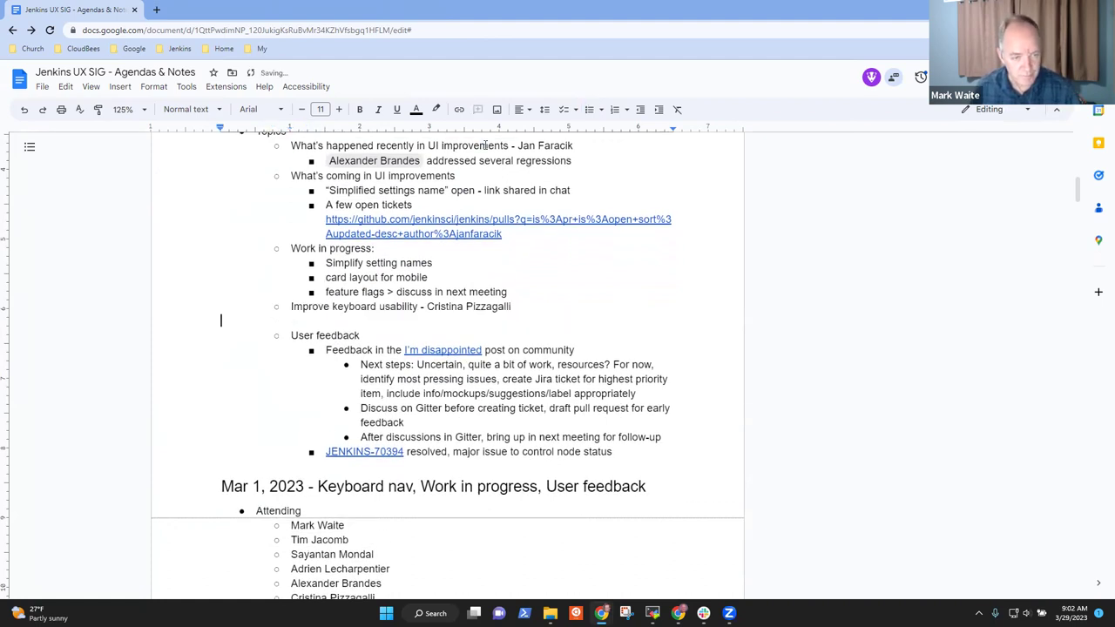
- Check each topic line from 'What's happened recently' down to 'User feedback'
key(Up)
key(Up)
key(Up)
key(Up)
key(Up)
key(Up)
key(Up)
key(Up)
key(Up)
key(Up)
key(Up)
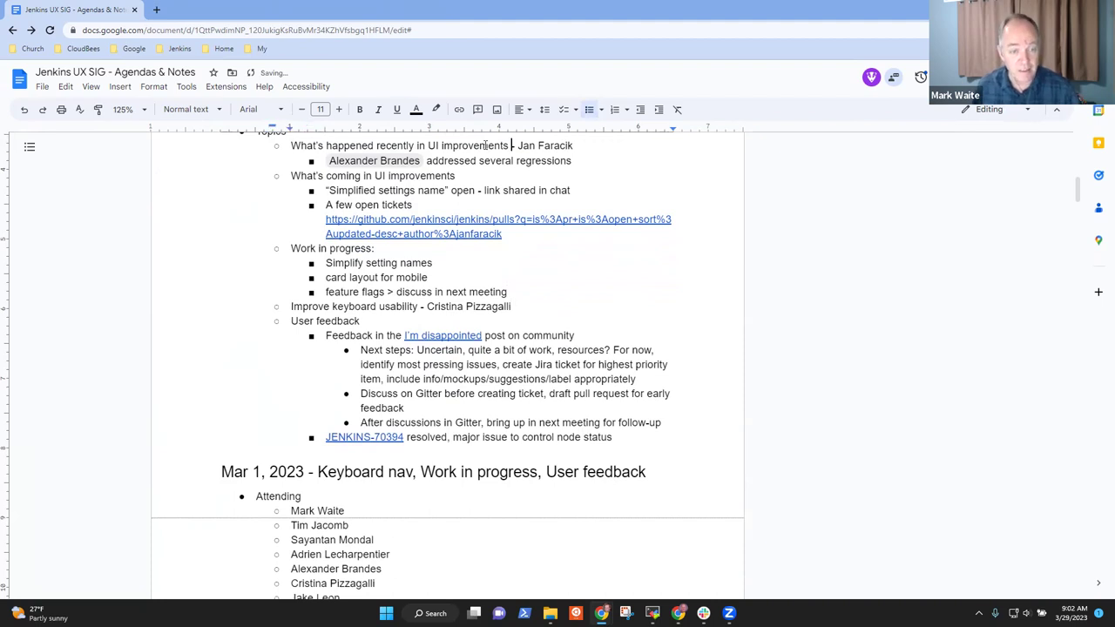
key(Home)
key(shift+End)
key(Down)
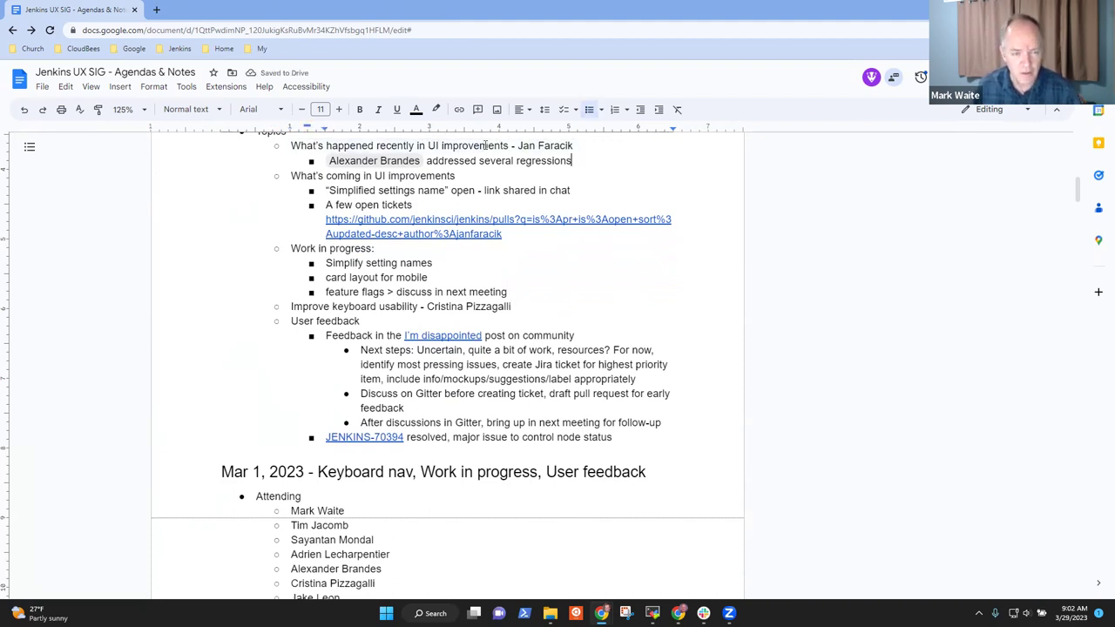
key(Down)
key(Home)
key(shift+End)
key(Down)
key(Down)
key(Down)
key(Down)
key(Down)
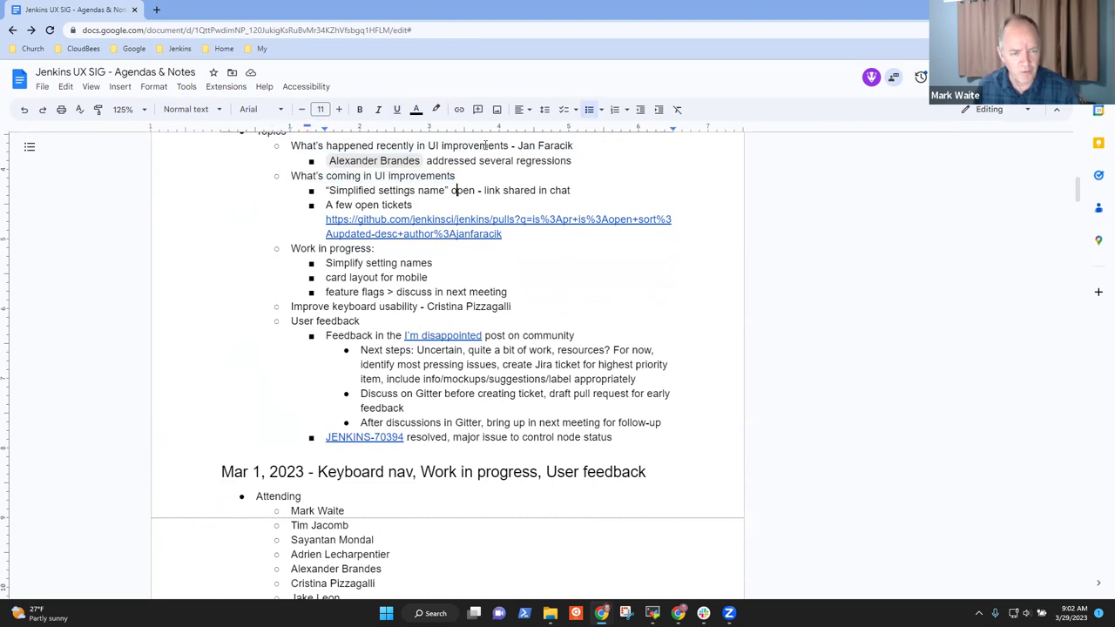
key(Home)
key(shift+End)
key(Down)
key(Down)
key(Down)
key(Down)
key(Down)
key(Home)
key(shift+End)
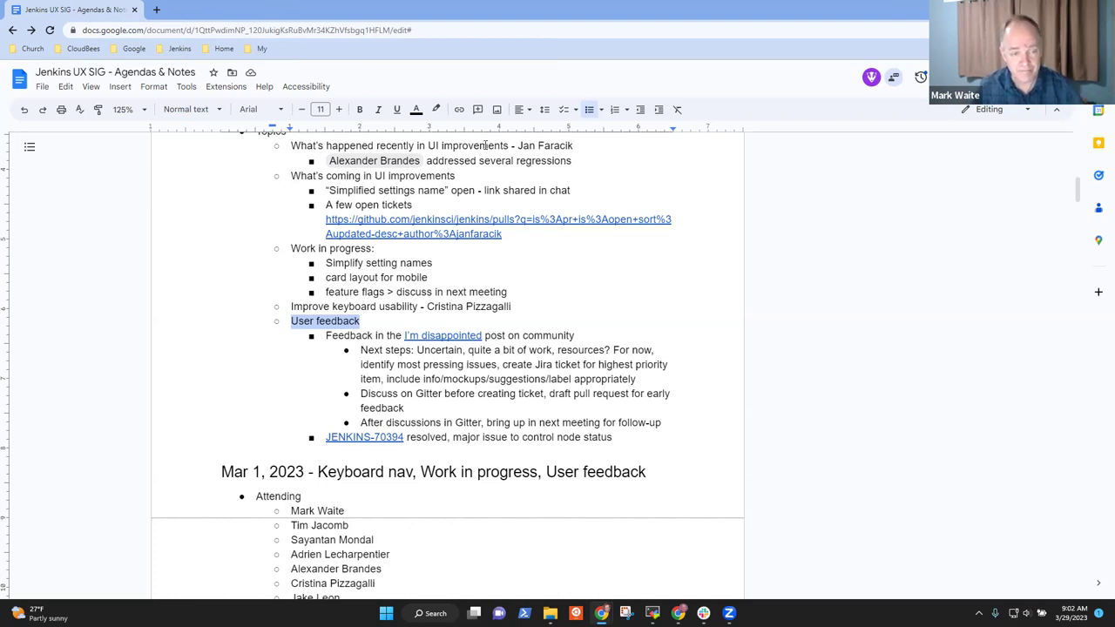
- Remove the trailing space after the first topic
key(Up)
key(Up)
key(Up)
key(Up)
key(Up)
key(Up)
key(Up)
key(Up)
key(Up)
key(Up)
key(Up)
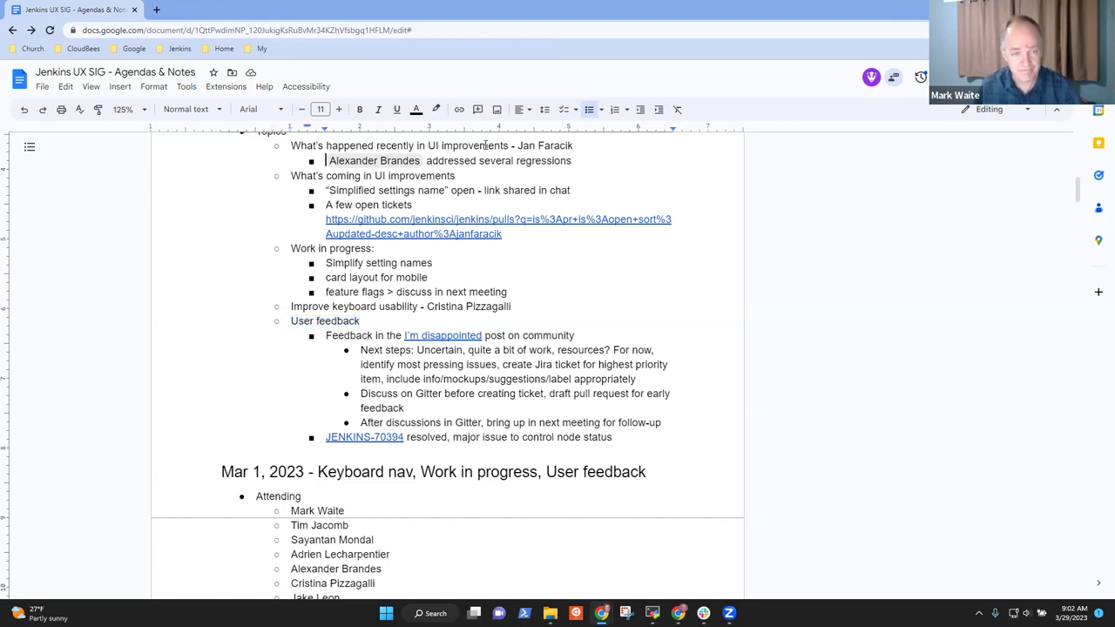
key(Left)
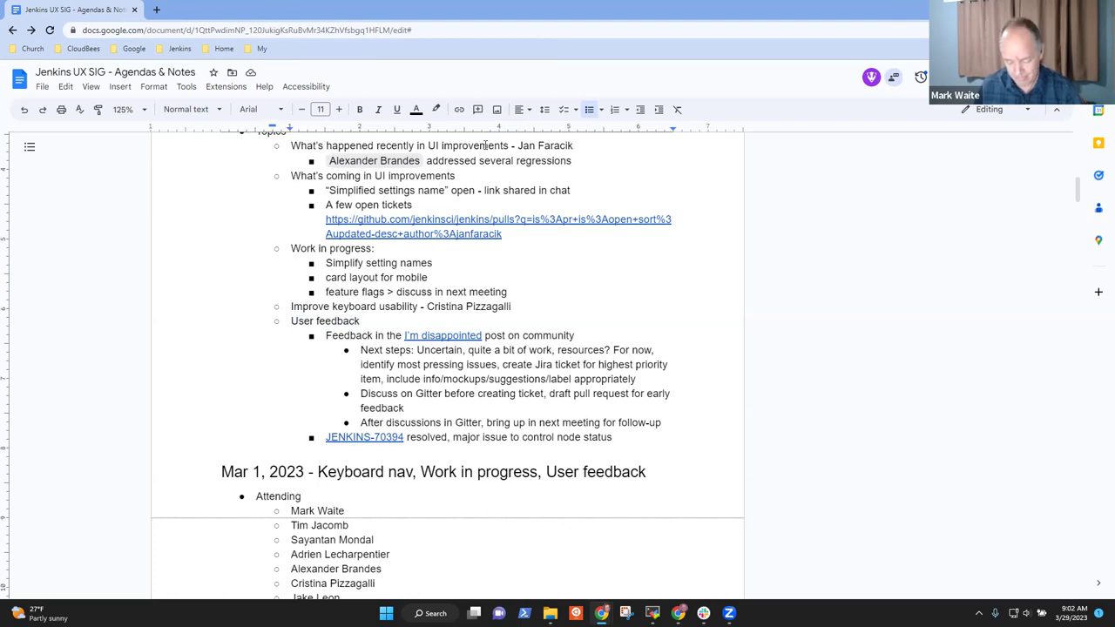
key(BackSpace)
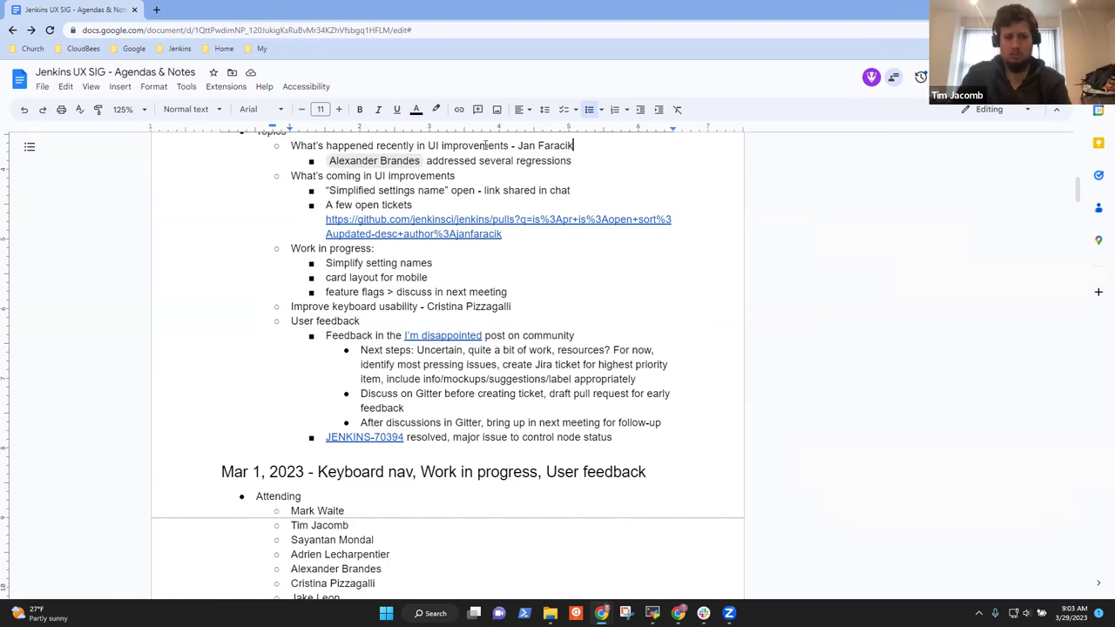
key(Up)
key(Down)
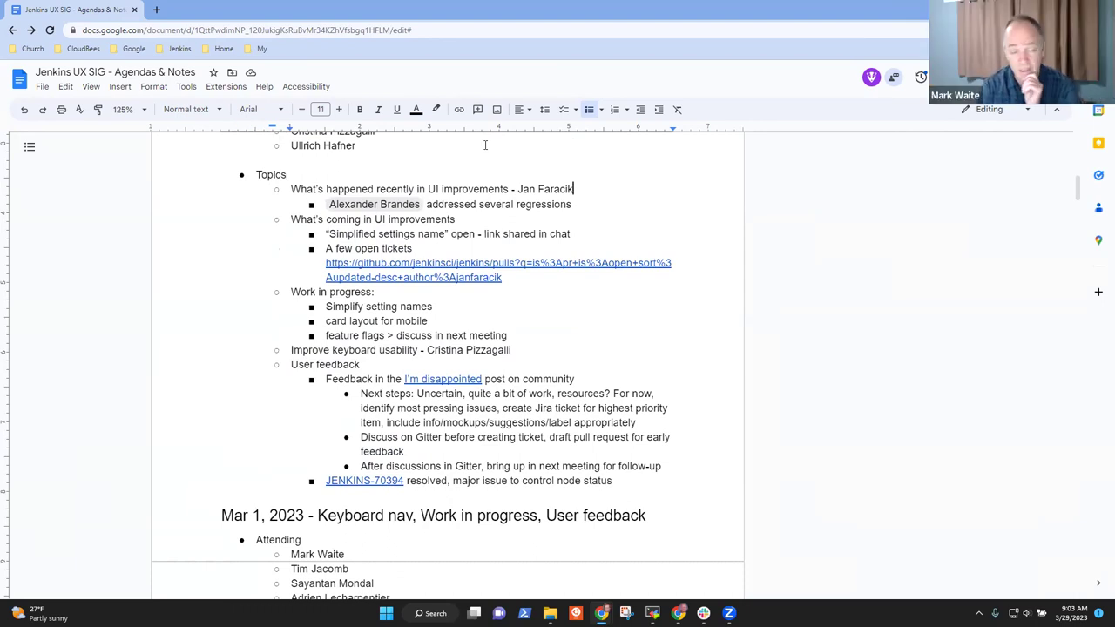
key(Home)
key(shift+End)
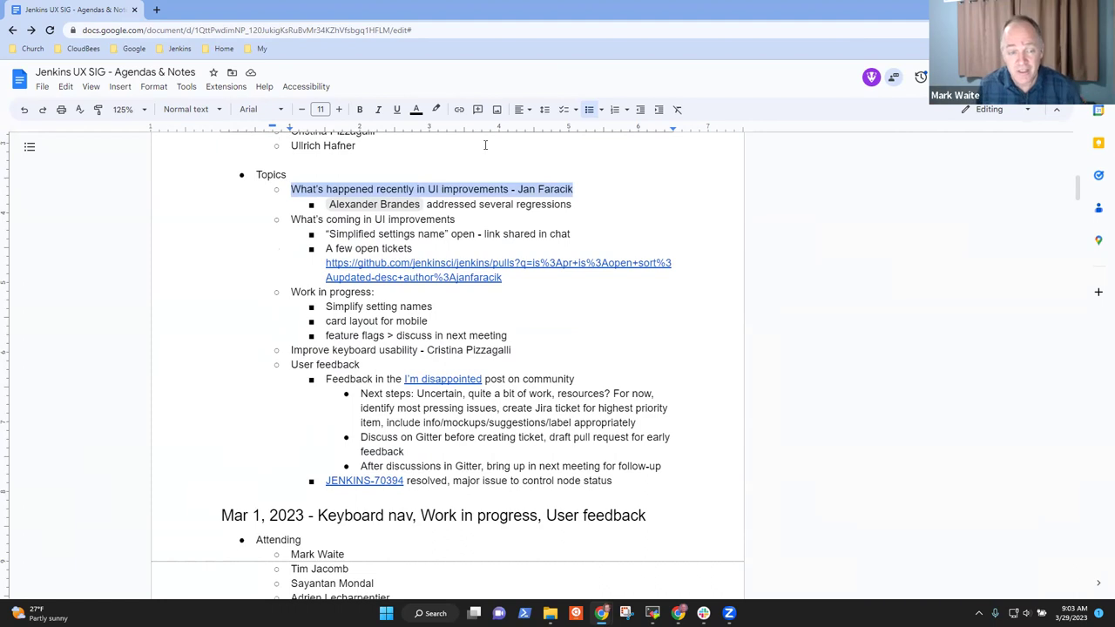
key(Down)
key(Down)
key(Down)
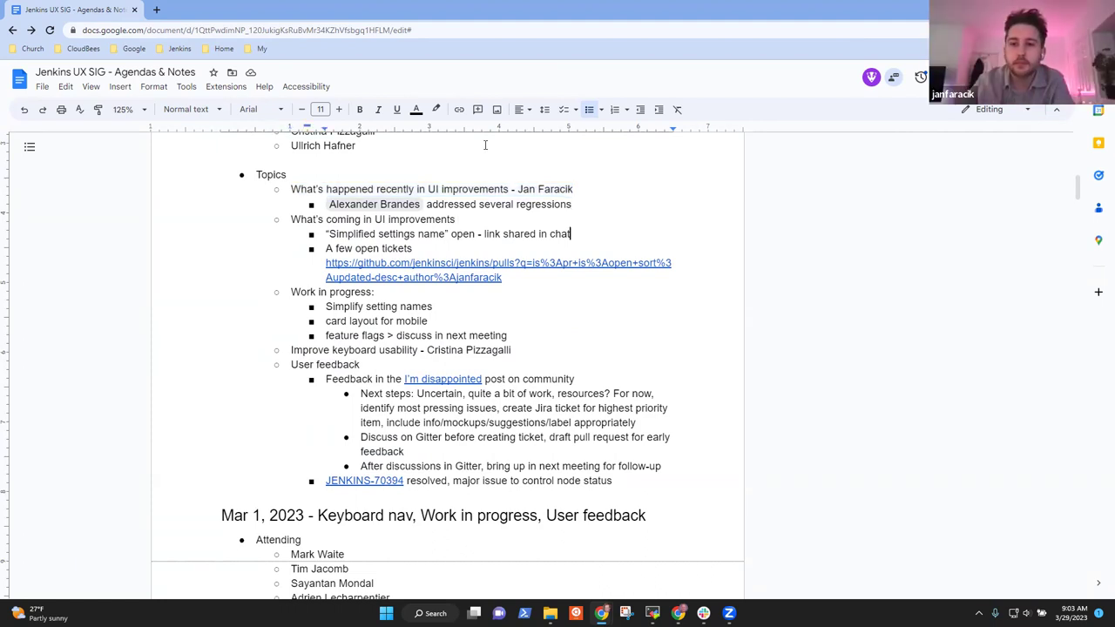
key(Home)
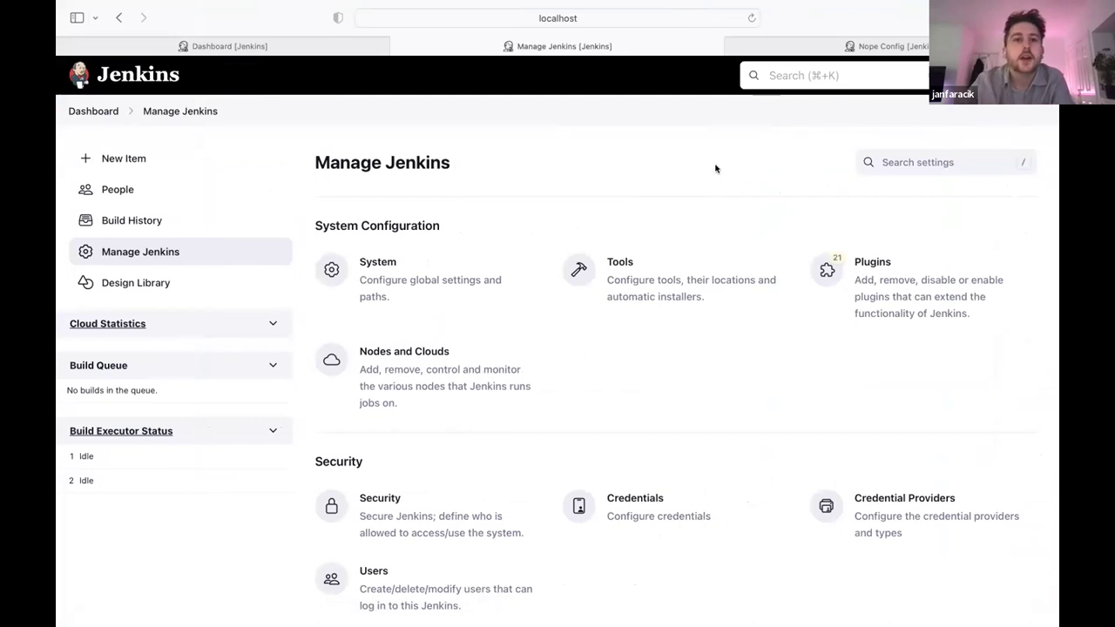
- Switch to the Design Library dashboard, view the Icon legend, then close it
click(293, 48)
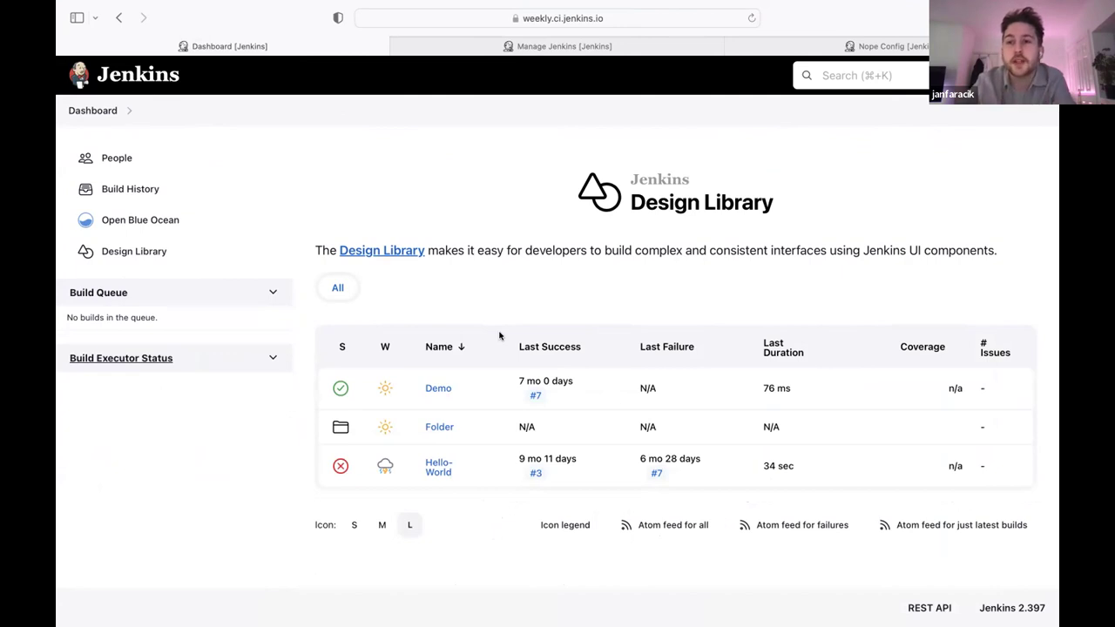
click(553, 527)
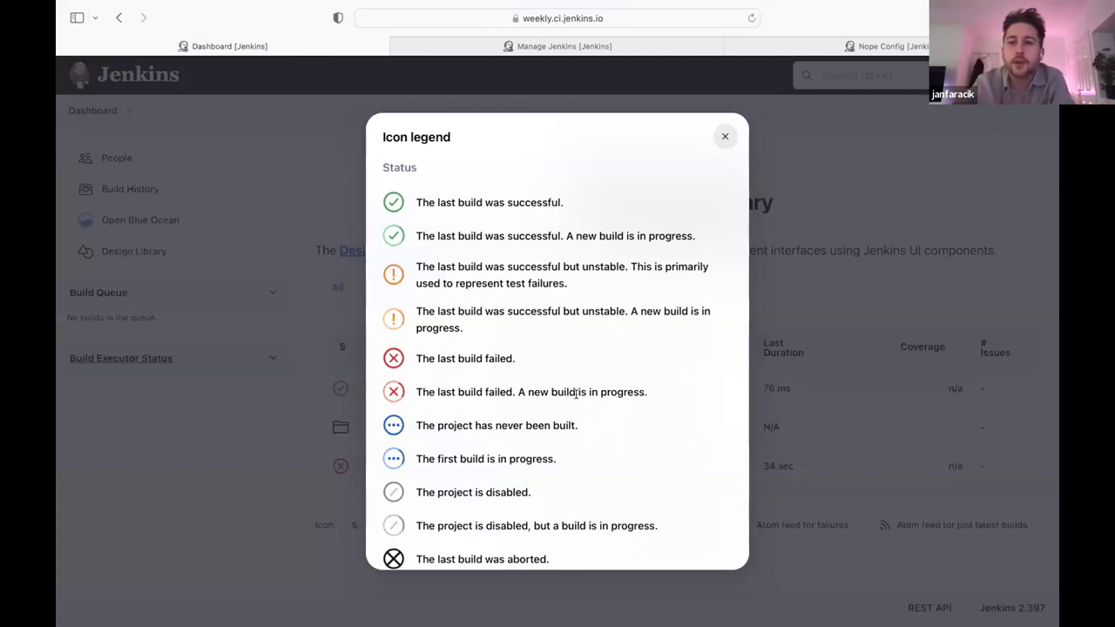
scroll(587, 373, down, 5)
scroll(587, 373, up, 5)
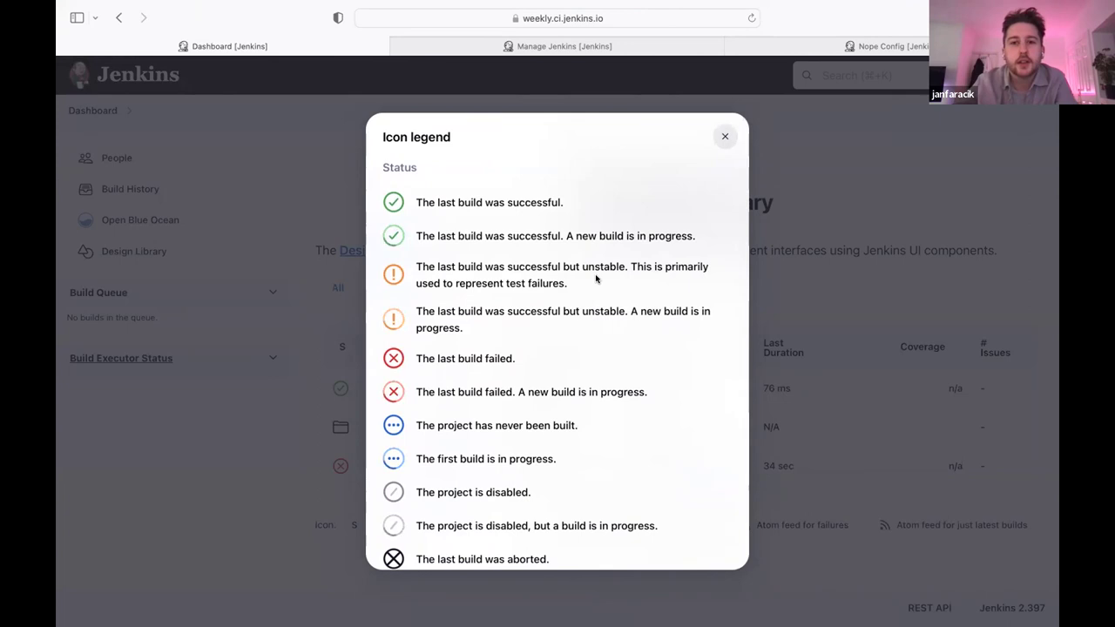
scroll(596, 279, up, 2)
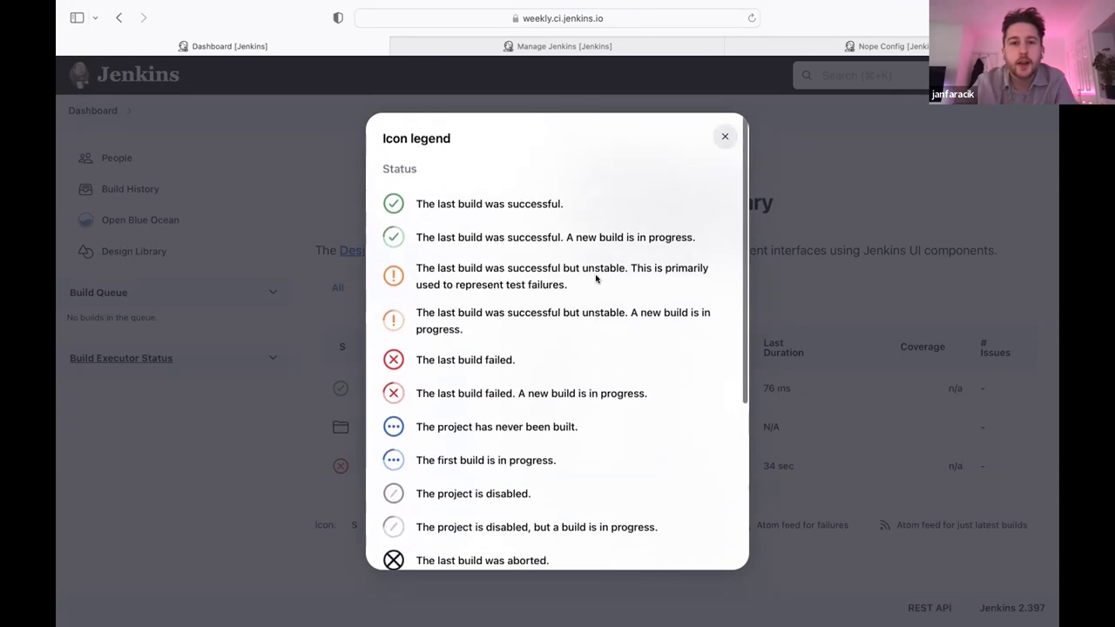
click(726, 137)
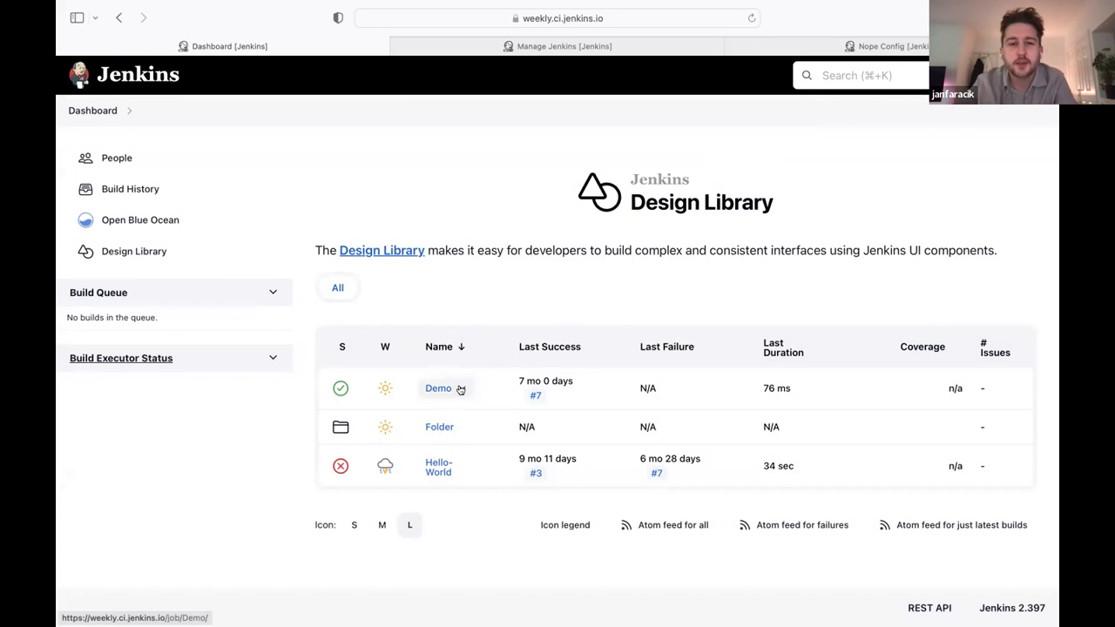
- Open the Demo project page from its quick menu, then return to the Design Library dashboard
click(460, 389)
click(438, 388)
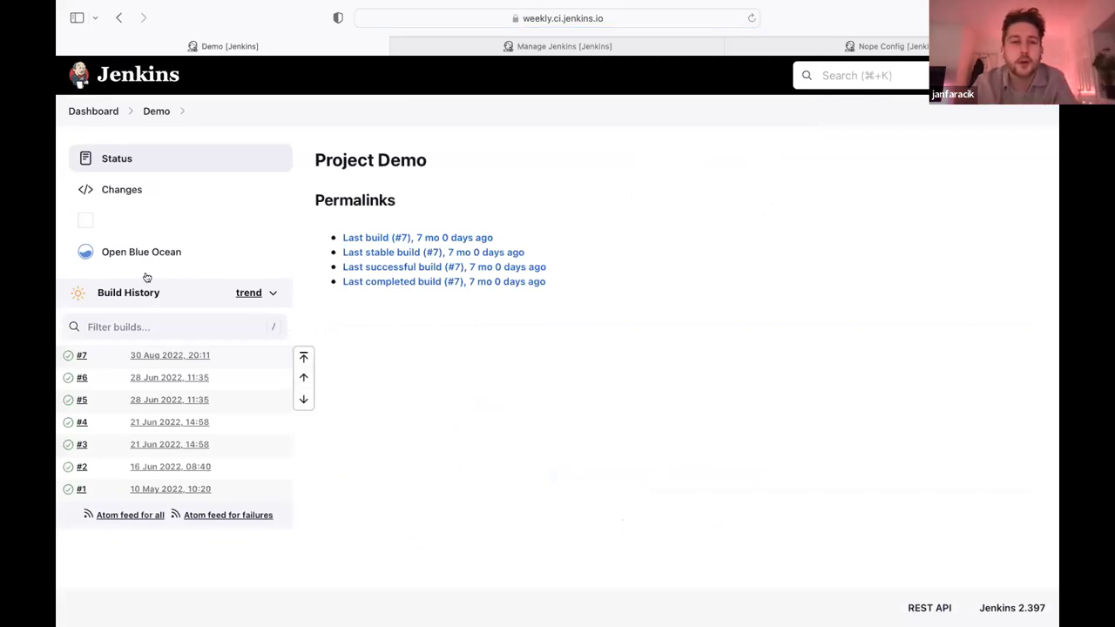
click(158, 84)
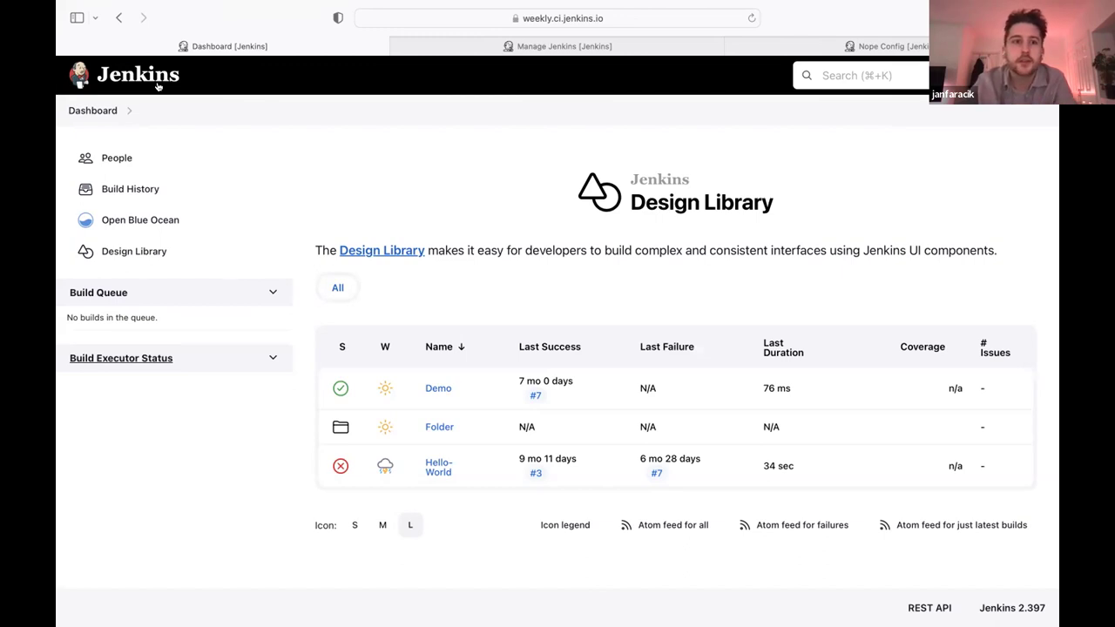
- On Manage Jenkins, scroll to Status Information and open About Jenkins
click(425, 52)
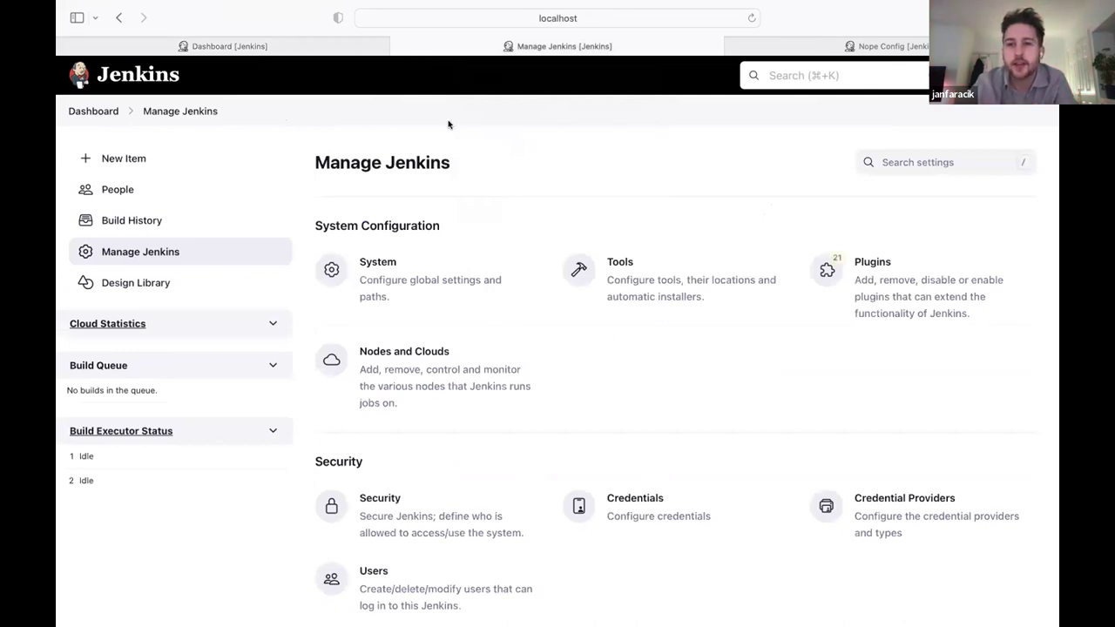
scroll(449, 124, down, 1)
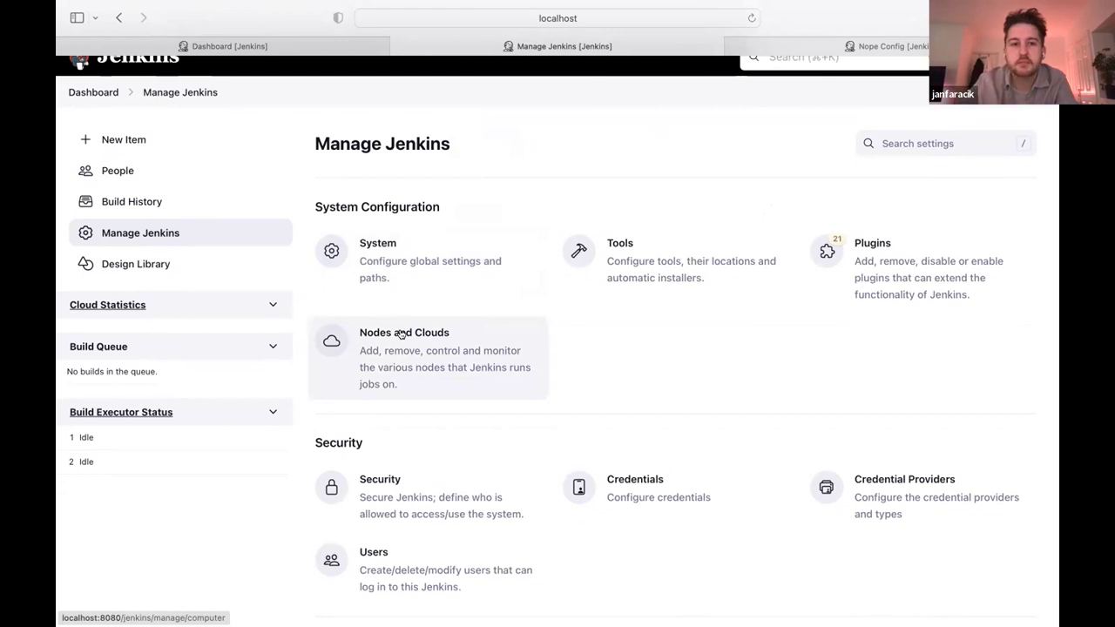
scroll(542, 196, down, 1)
scroll(662, 356, down, 3)
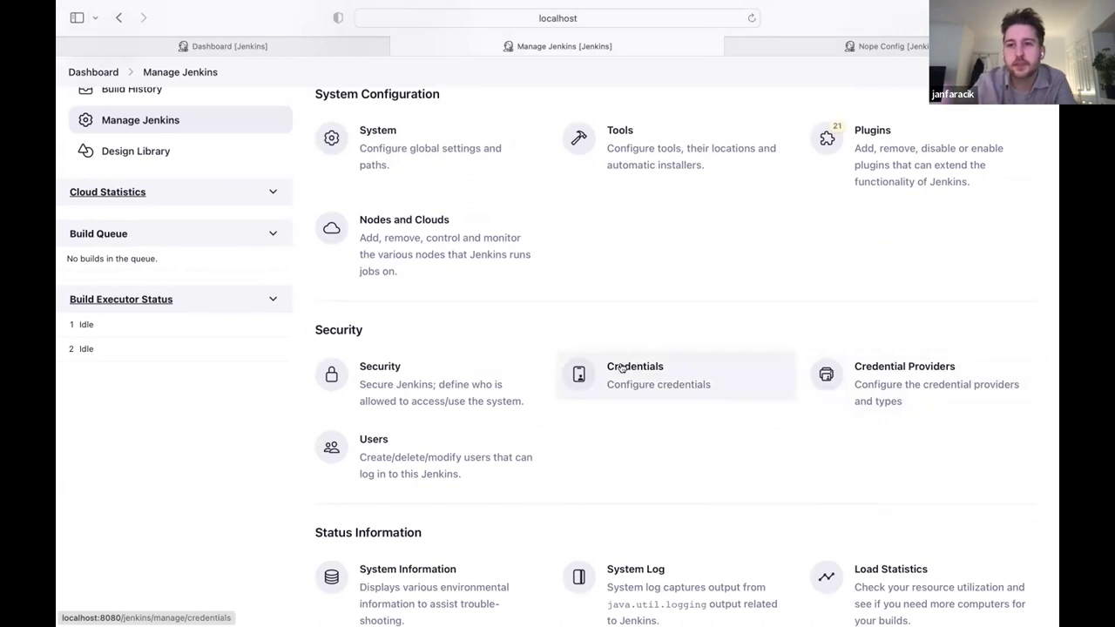
scroll(622, 366, down, 5)
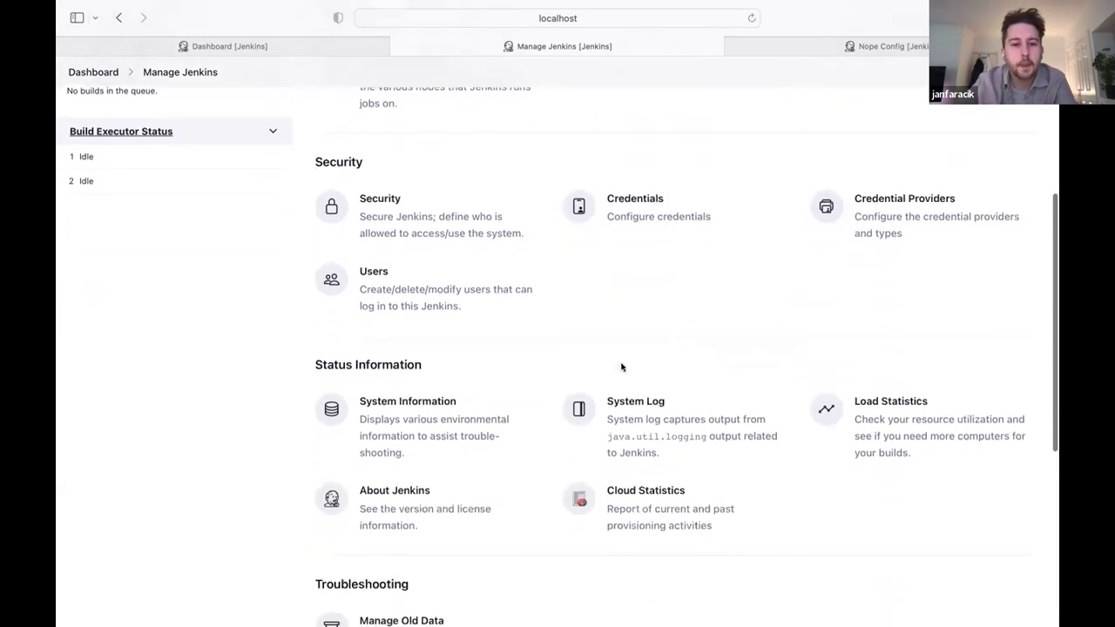
scroll(622, 367, down, 3)
scroll(620, 364, down, 1)
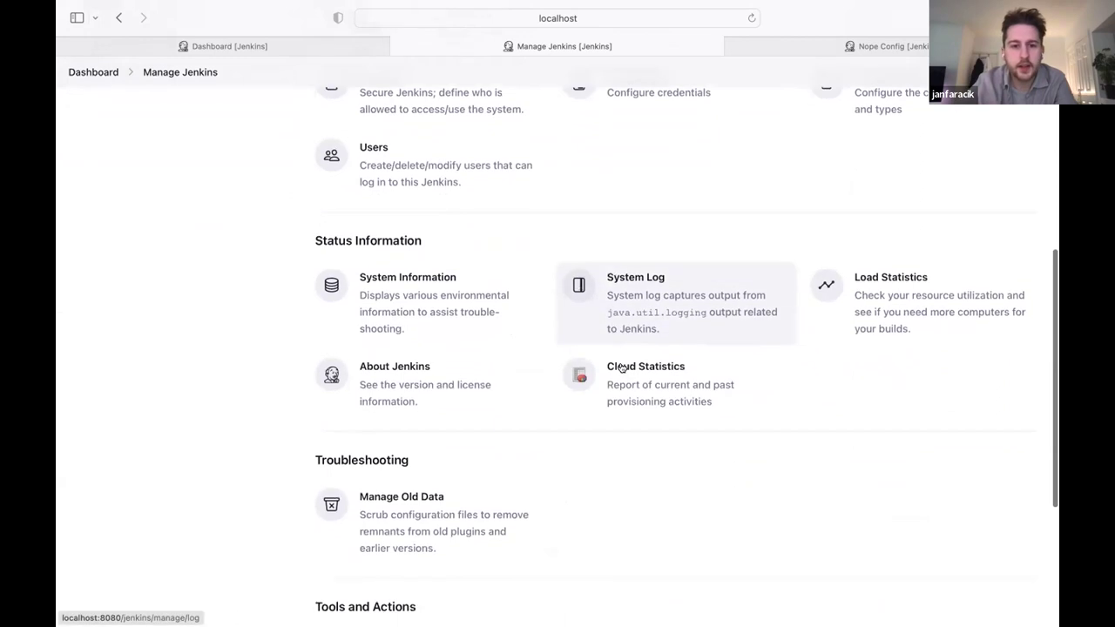
click(502, 387)
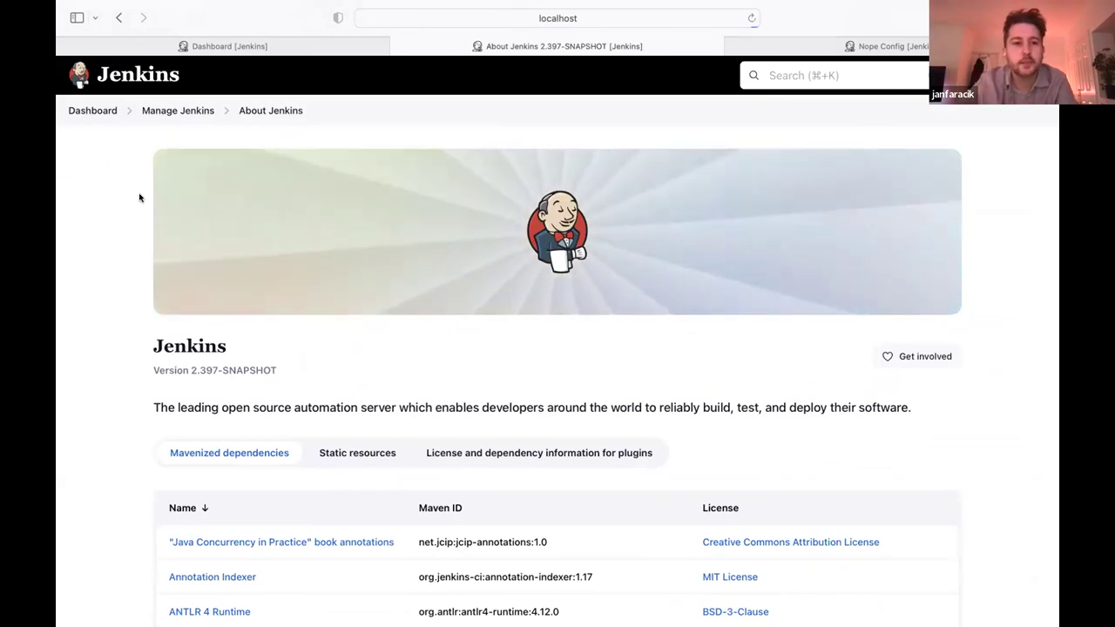
- Highlight the 2.397-SNAPSHOT version text, then return to Manage Jenkins via the breadcrumb
drag(154, 370, 242, 369)
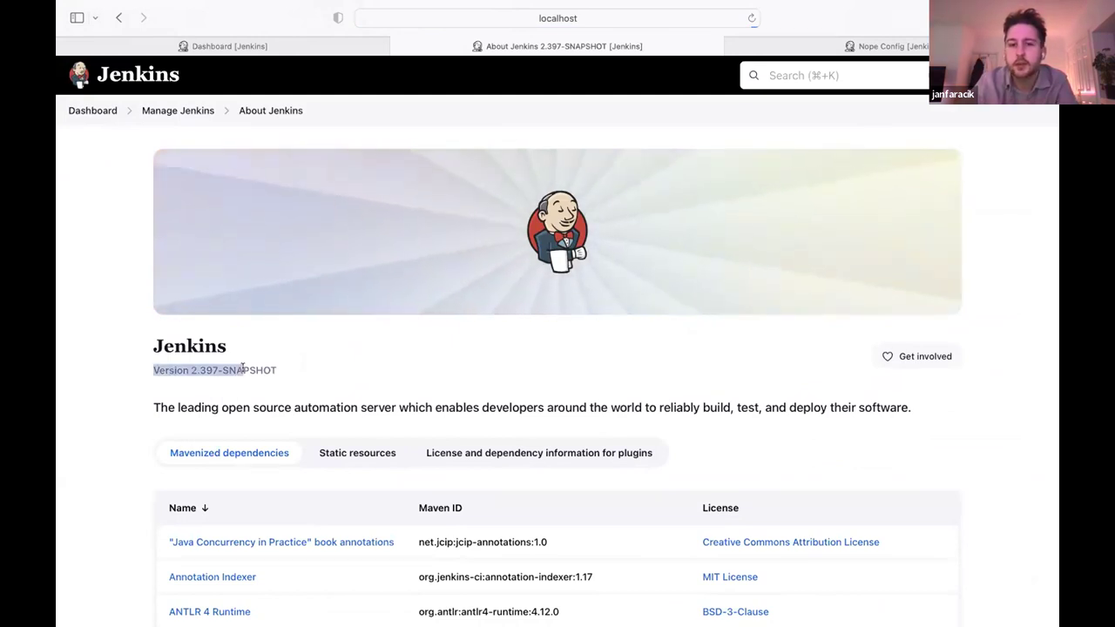
click(309, 355)
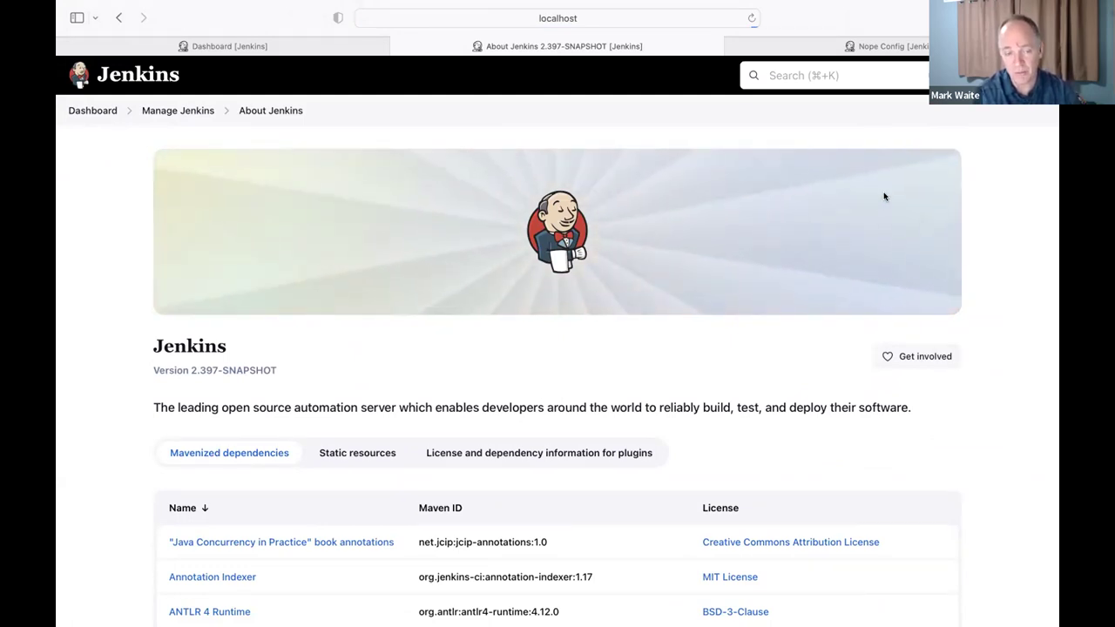
click(182, 112)
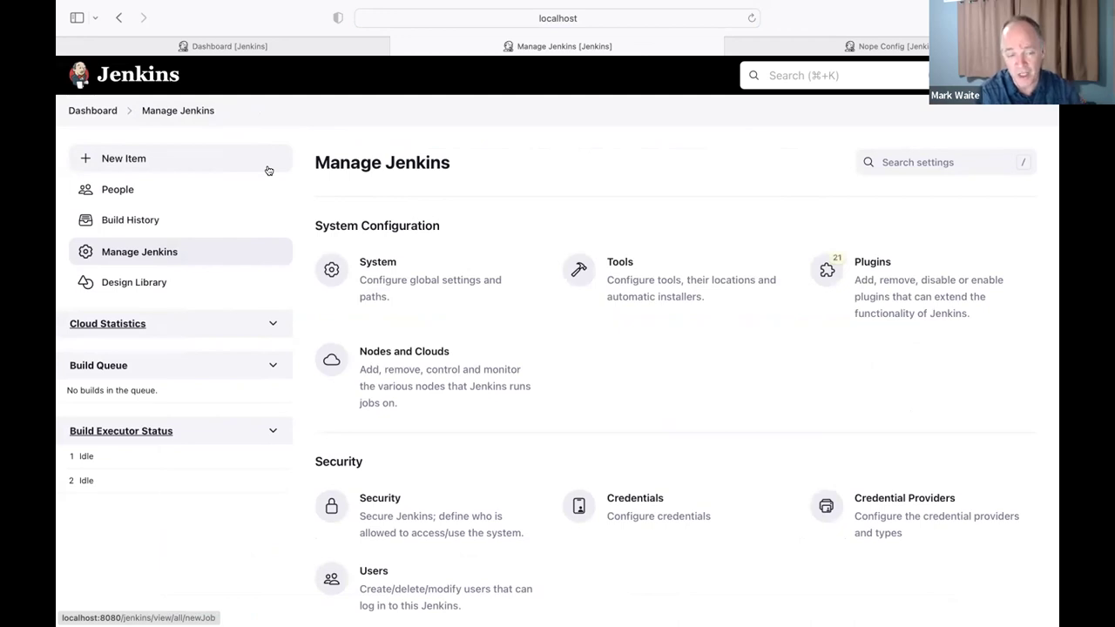
- Return to the local Jenkins Dashboard using the Jenkins logo
click(150, 72)
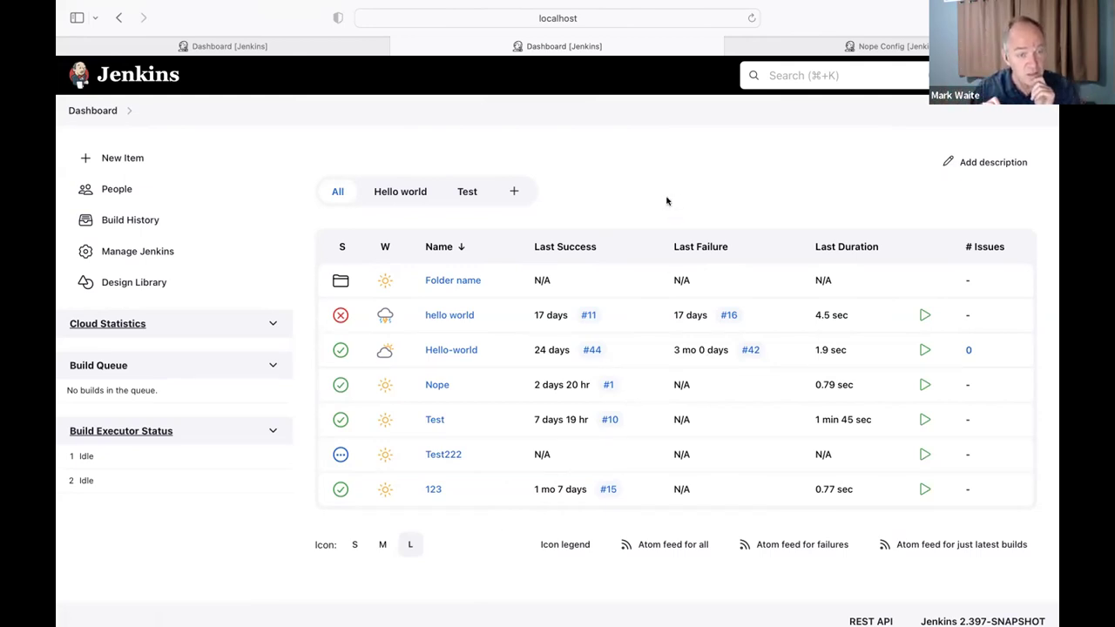
- Leave the Nope job's configuration tab for the Dashboard, confirming Leave Page
click(764, 49)
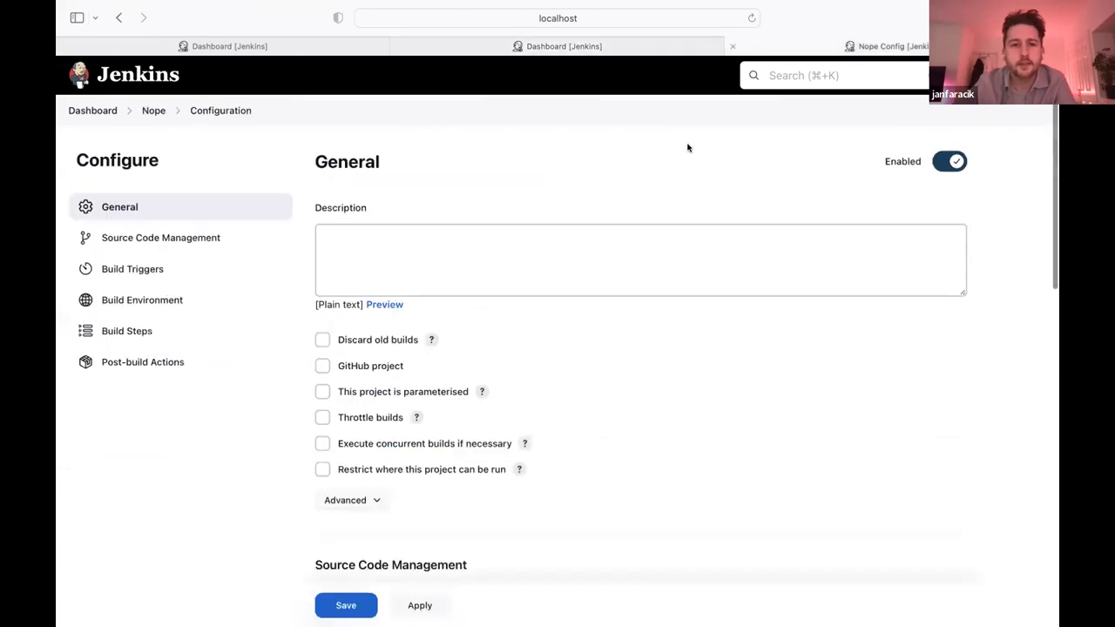
click(168, 78)
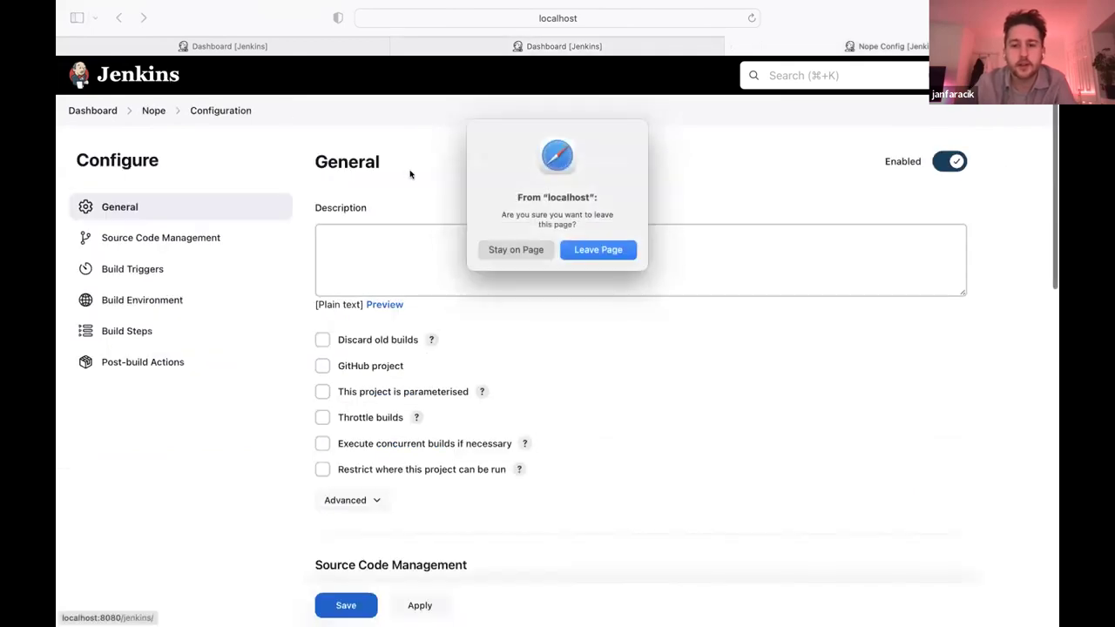
key(Return)
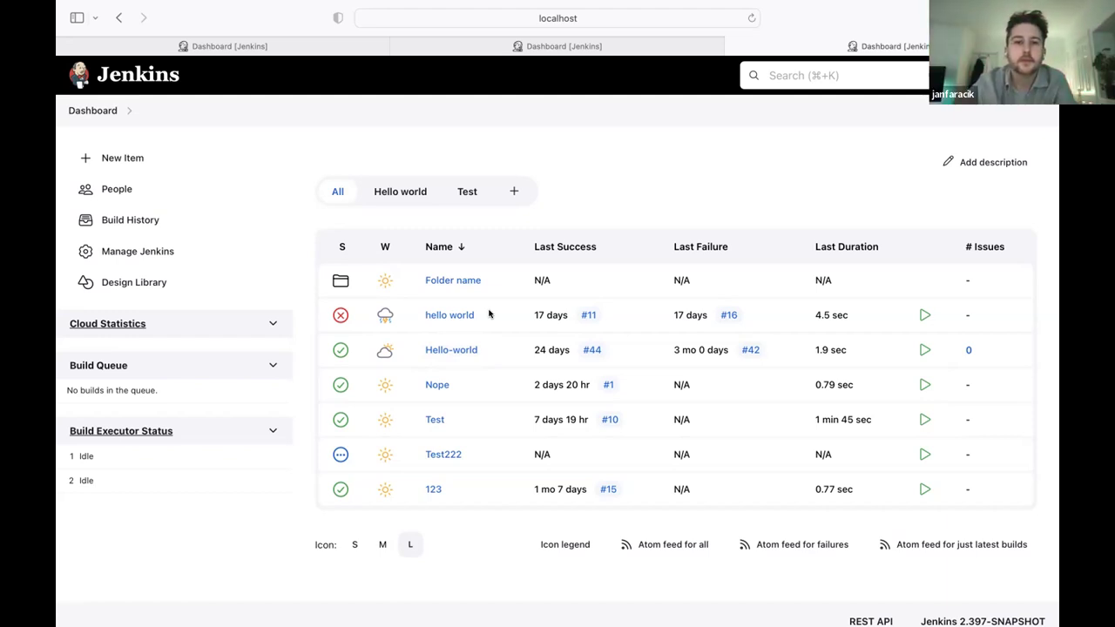
click(485, 316)
click(492, 407)
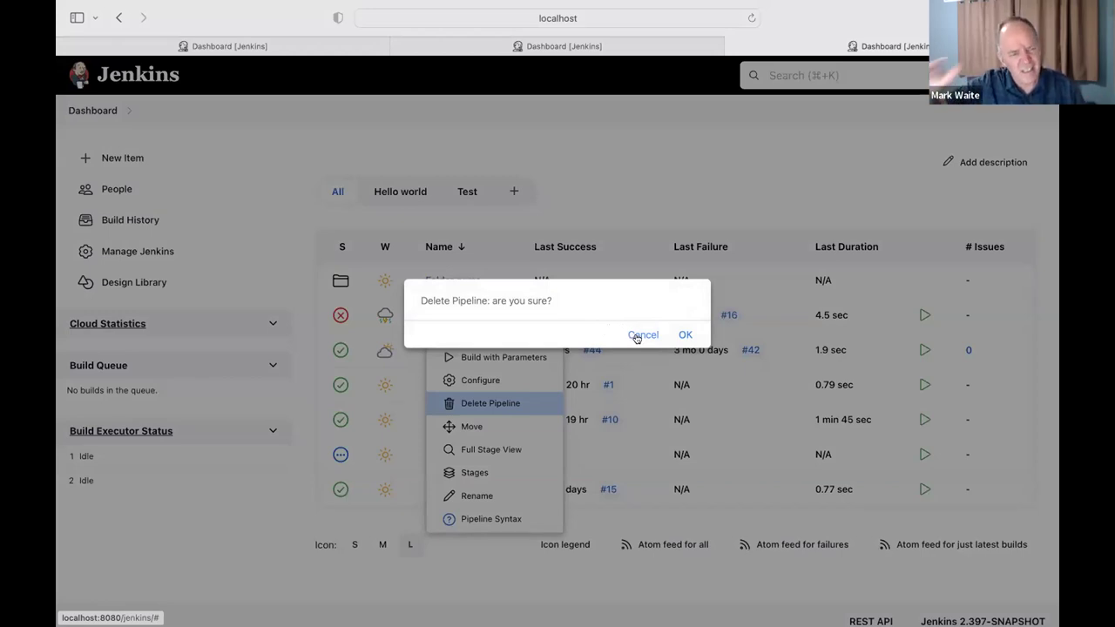
click(639, 335)
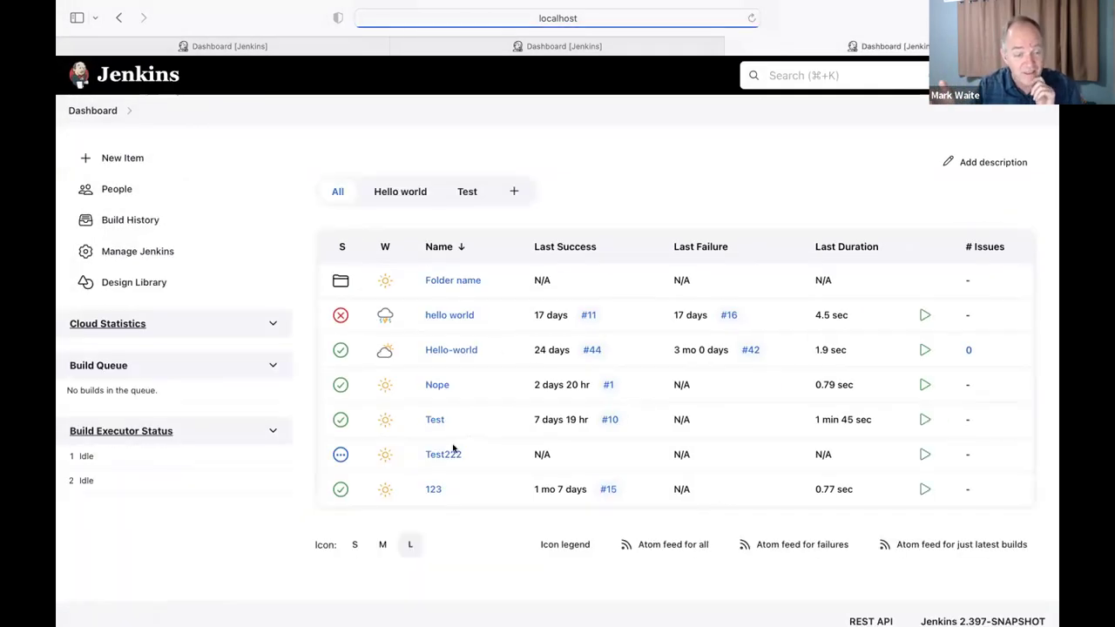
- Open build #15 of job 123 and request its deletion without confirming
click(434, 491)
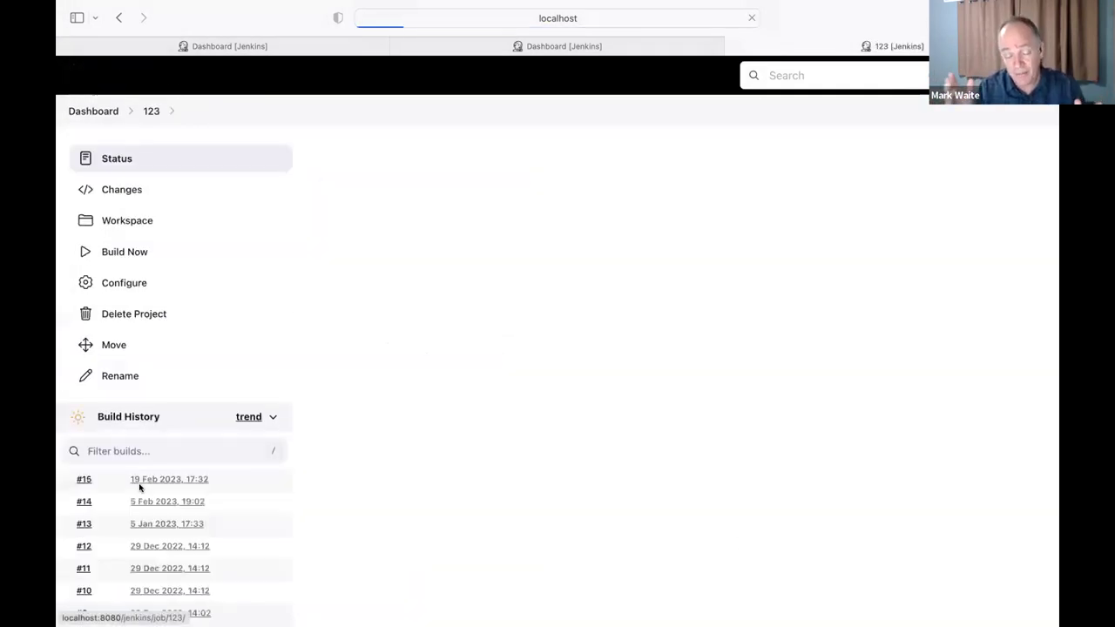
click(91, 478)
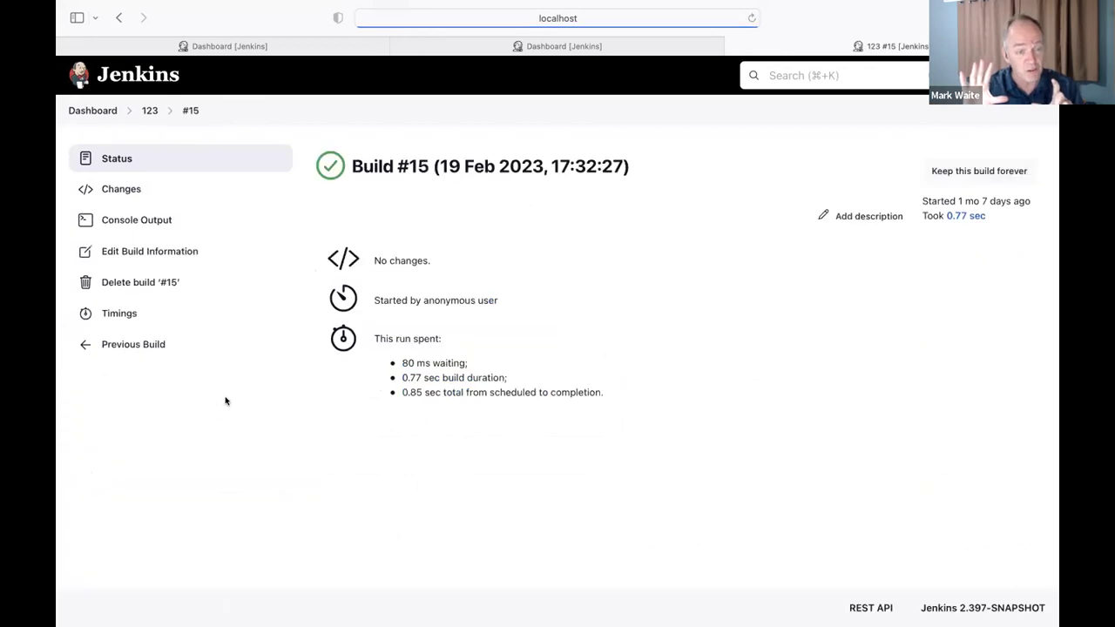
click(147, 284)
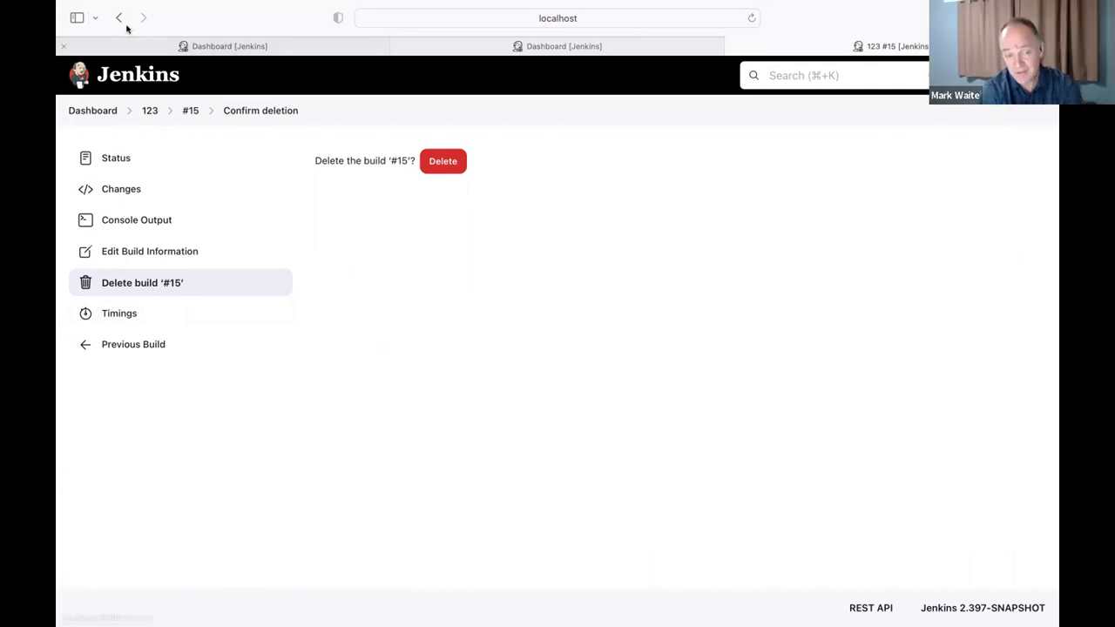
drag(119, 17, 172, 120)
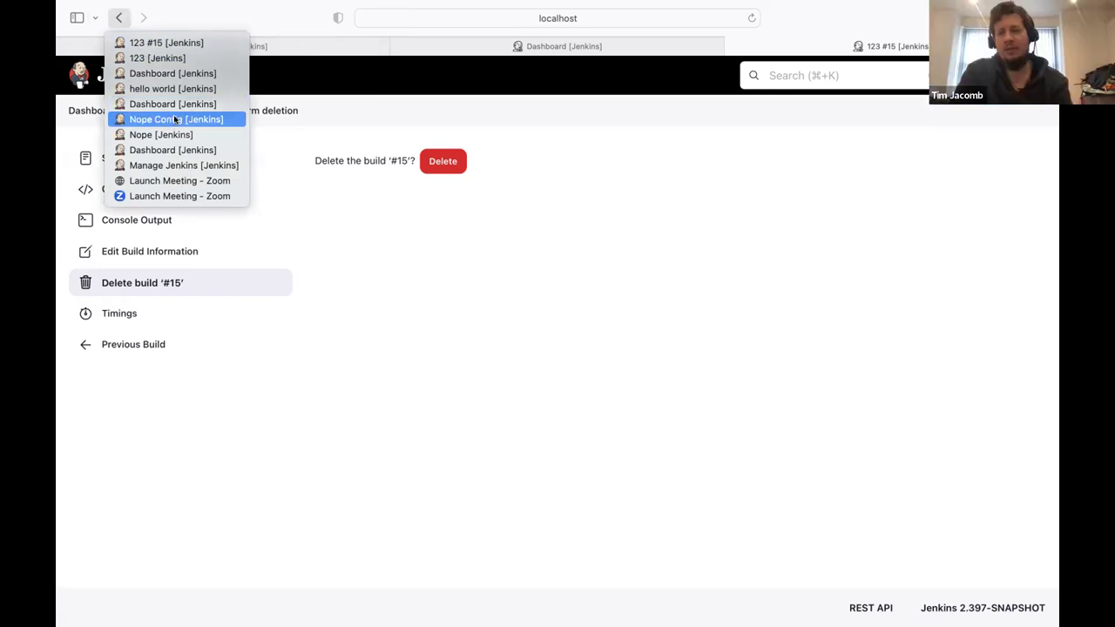
drag(228, 118, 372, 133)
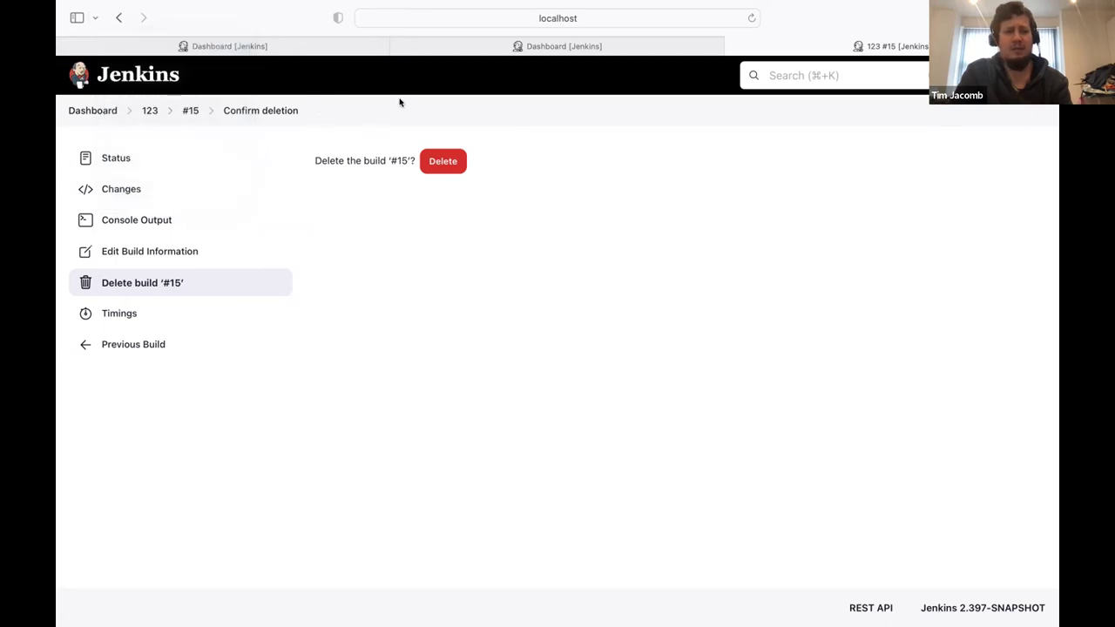
- From Manage Jenkins, start Reload Configuration from Disk, then cancel it
click(190, 84)
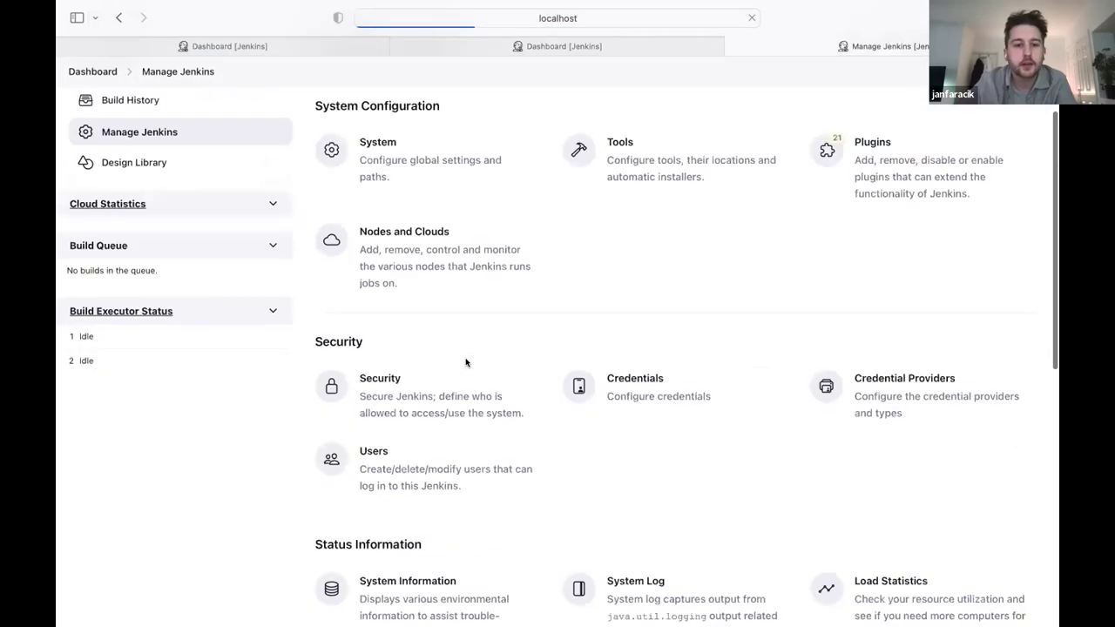
scroll(465, 361, down, 5)
scroll(461, 468, down, 4)
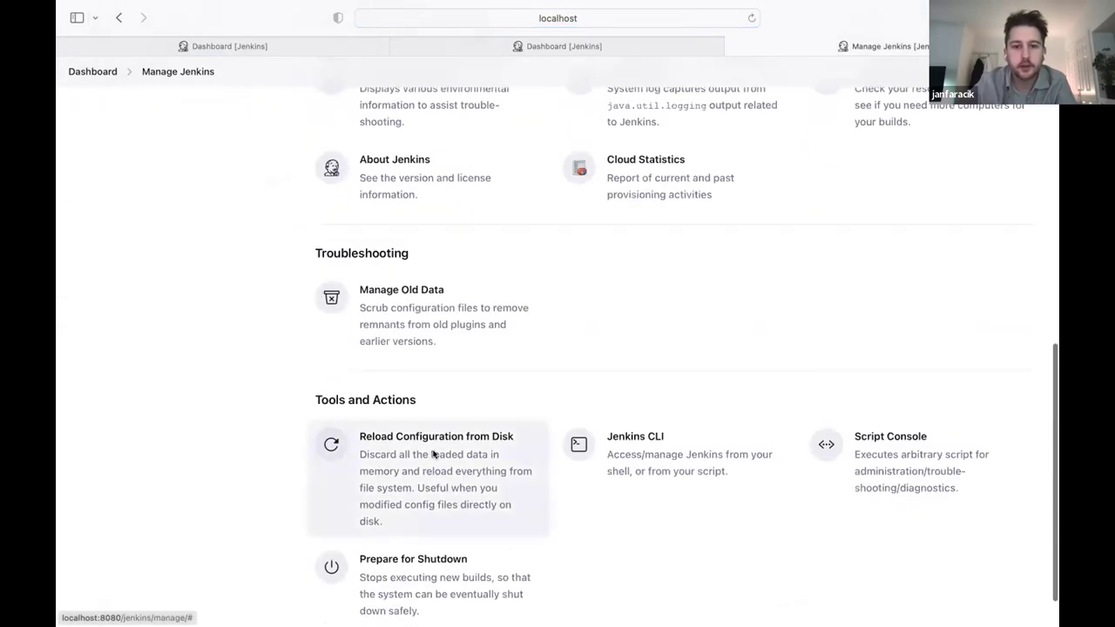
click(435, 456)
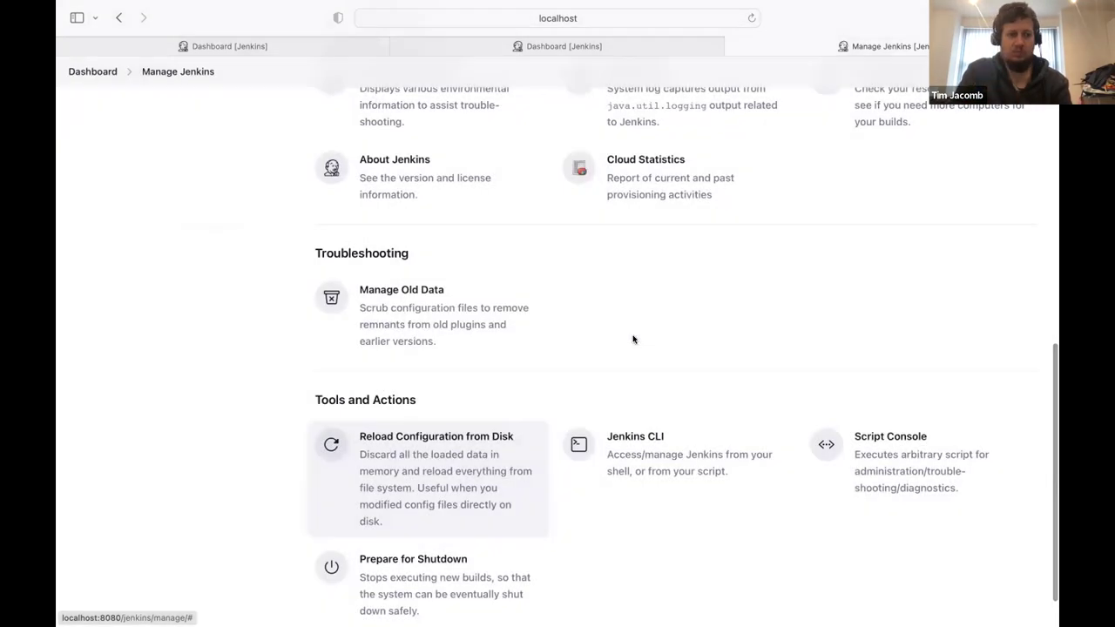
click(635, 338)
scroll(612, 341, up, 10)
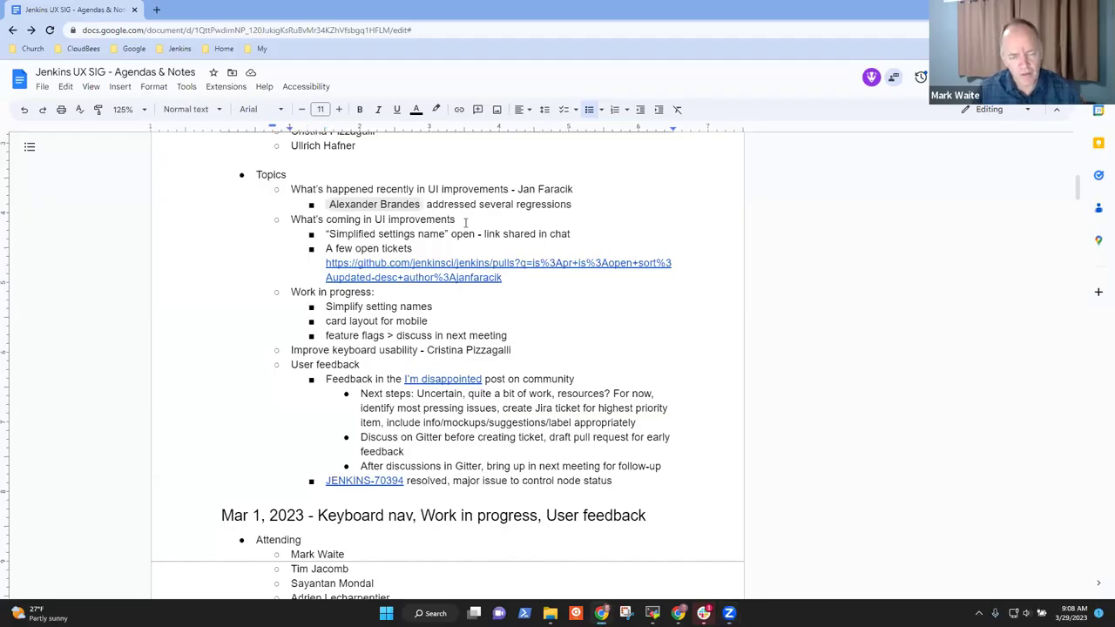
- Move the 'Simplified settings name' line to a new bullet below the regressions bullet
scroll(466, 223, down, 5)
scroll(466, 223, up, 5)
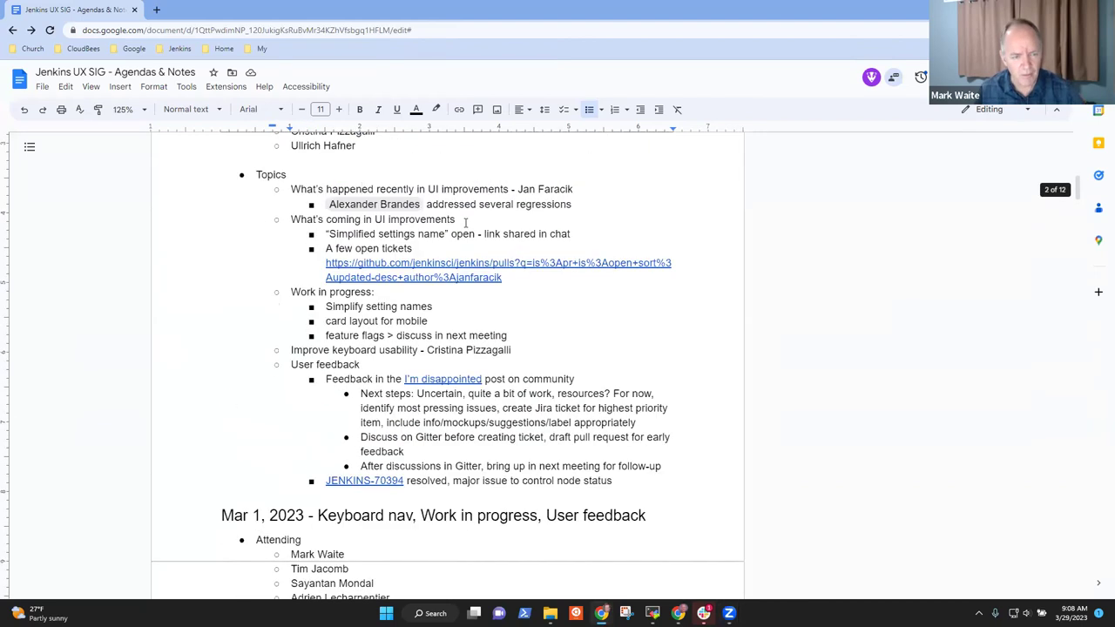
key(Down)
key(Home)
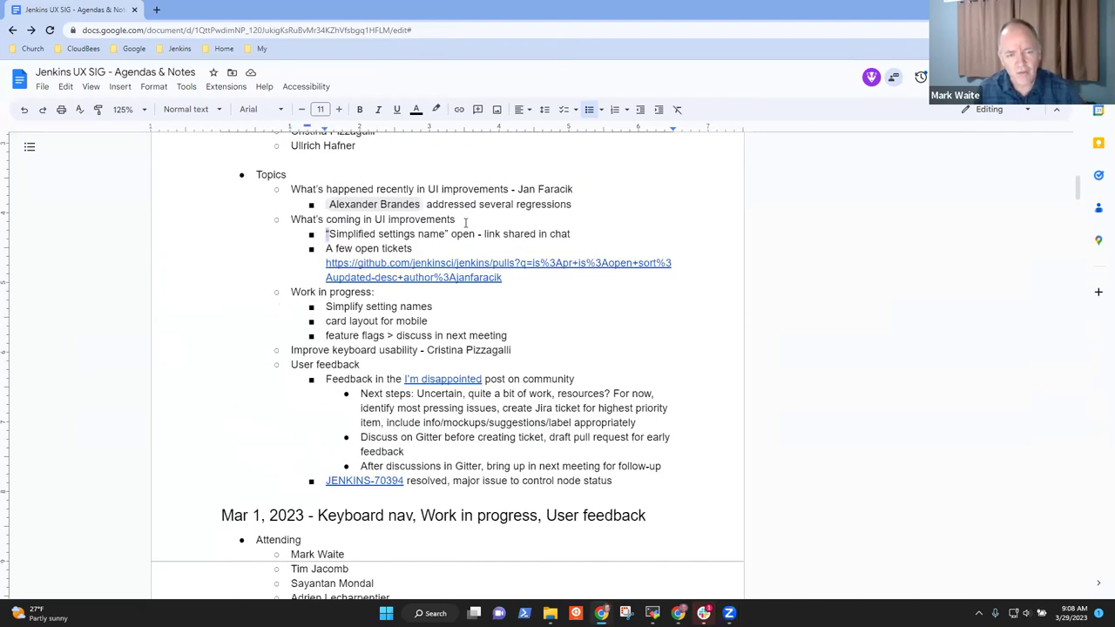
key(ctrl+shift+Right)
key(ctrl+shift+Right)
key(ctrl+shift+Right)
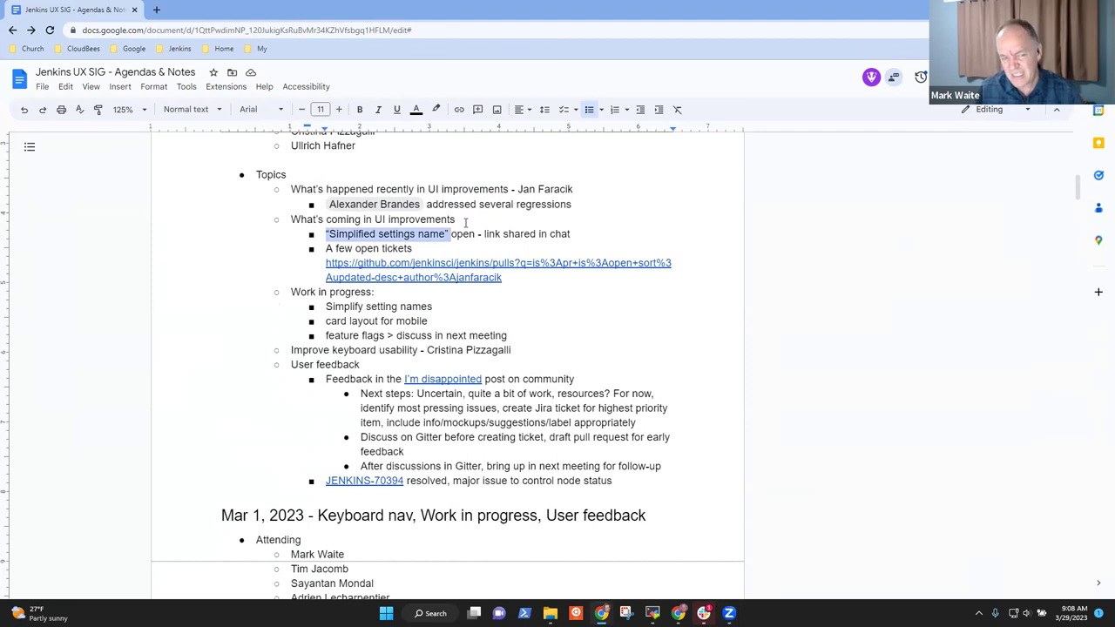
key(shift+End)
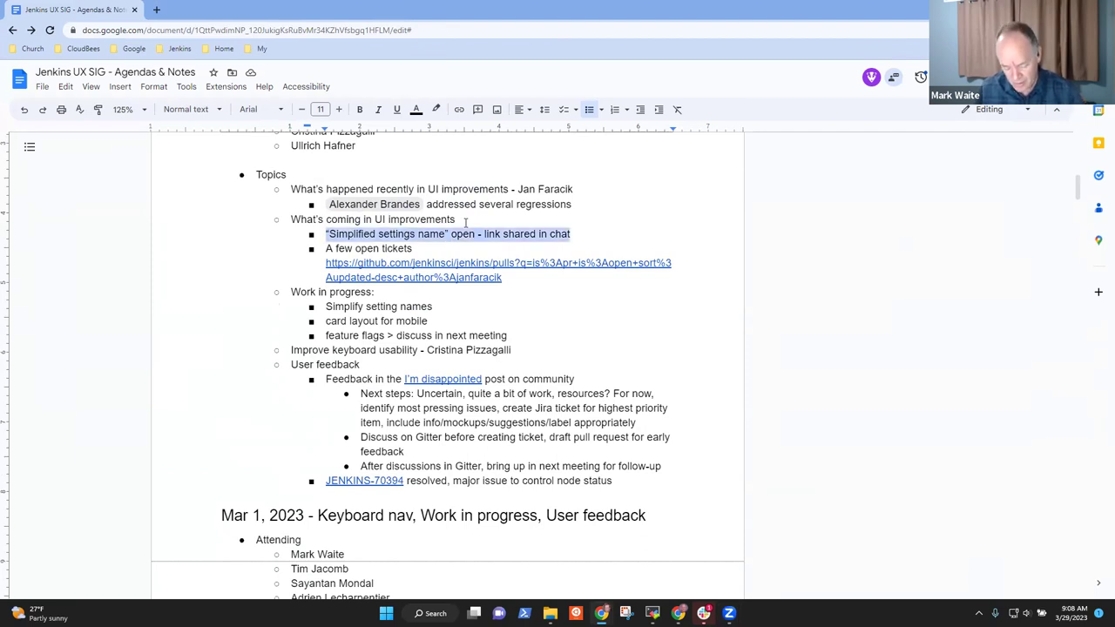
key(ctrl+x)
key(Up)
key(End)
key(Return)
key(ctrl+v)
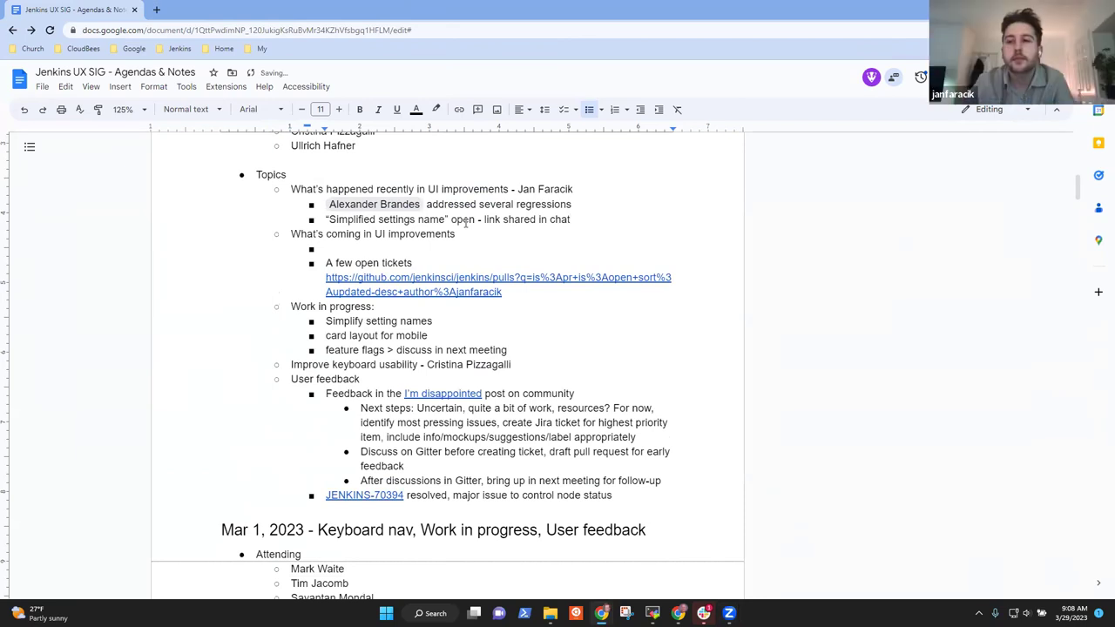
key(Down)
key(Down)
key(Delete)
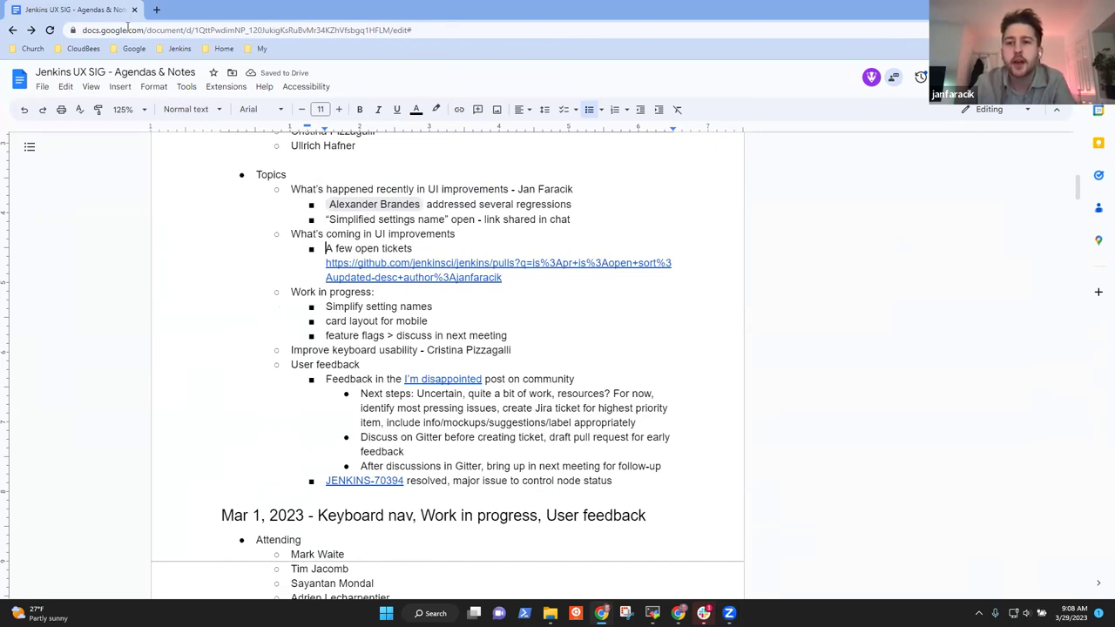
- Add a bullet above 'A few open tickets': Renaming the "Manage Jenkins" is being discussed in a PR
key(Return)
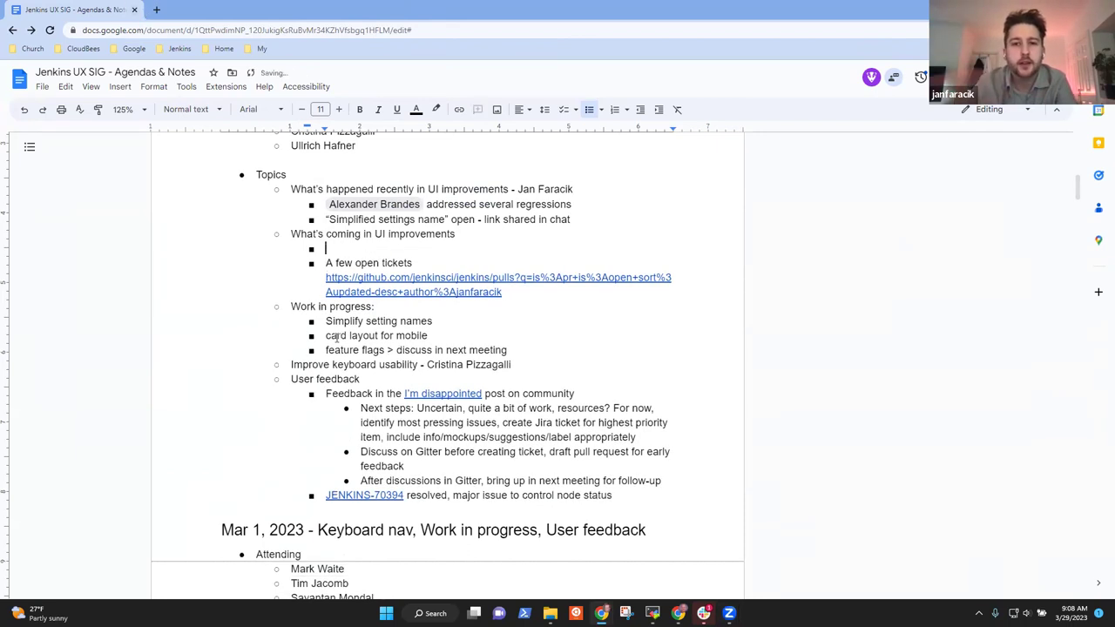
text(Renaming t)
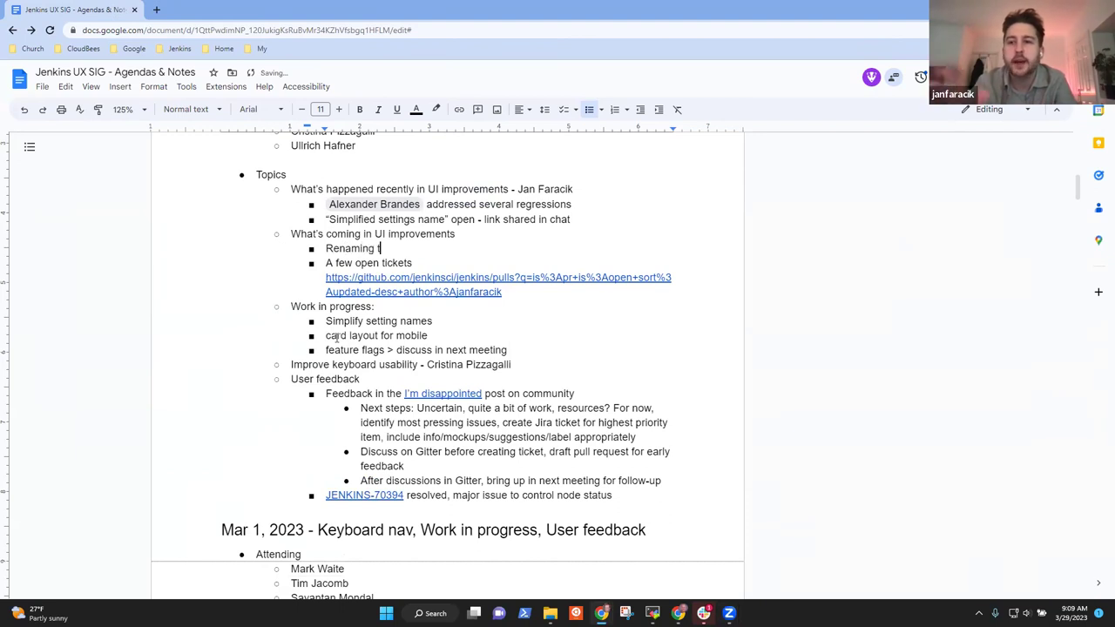
text(he "Manage )
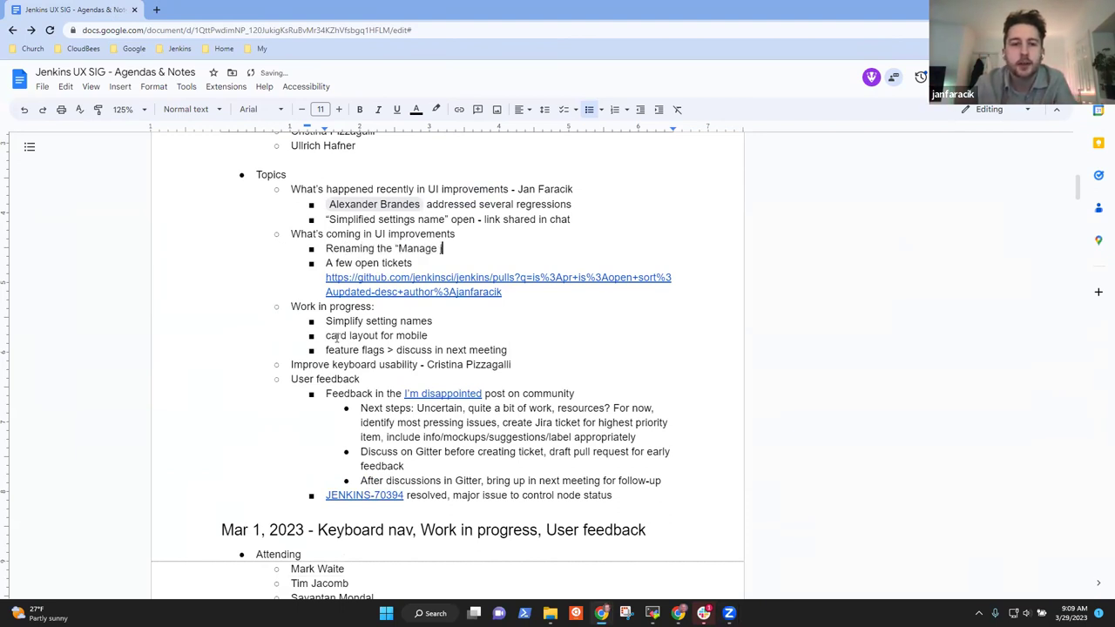
text(jenkin)
key(BackSpace)
key(BackSpace)
key(BackSpace)
key(BackSpace)
key(BackSpace)
key(BackSpace)
text(J)
key(BackSpace)
text(Jenkins" is being )
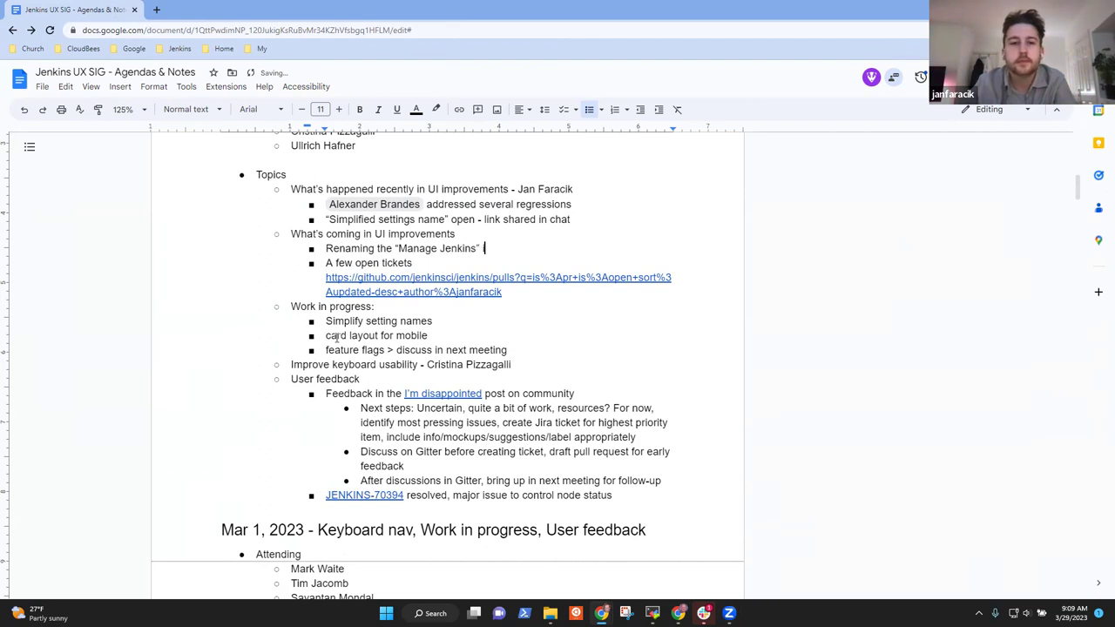
text(discussed in a PR)
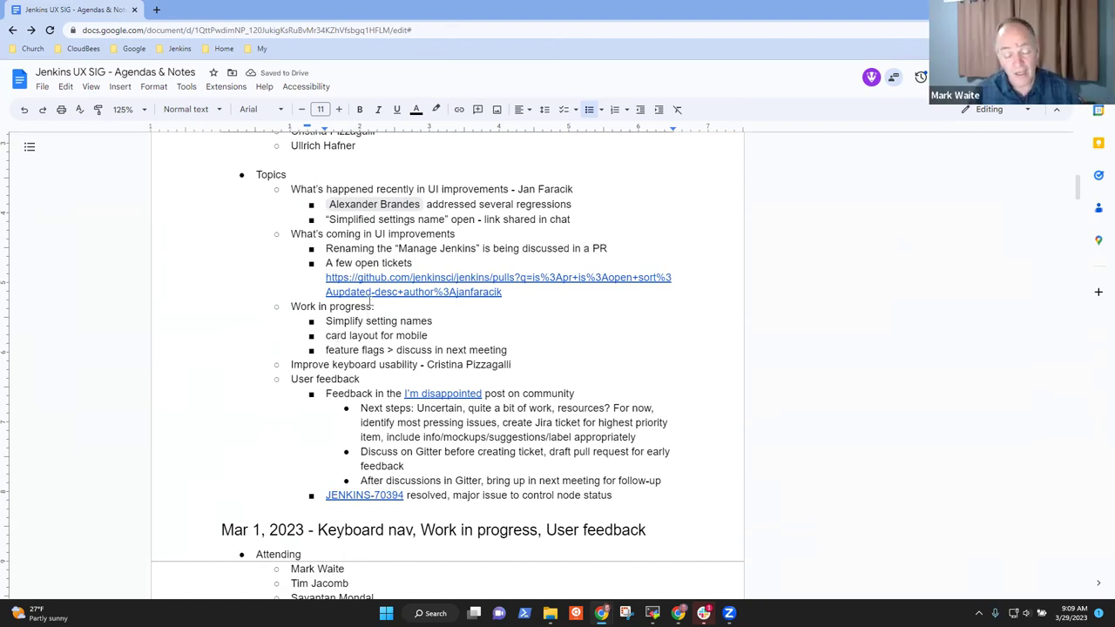
- Delete the 'Simplify setting names' bullet
click(445, 325)
key(Home)
key(shift+Down)
key(Delete)
- Move the feature flags line below 'Simplified settings name' and capitalize it to 'Feature flags'
key(Down)
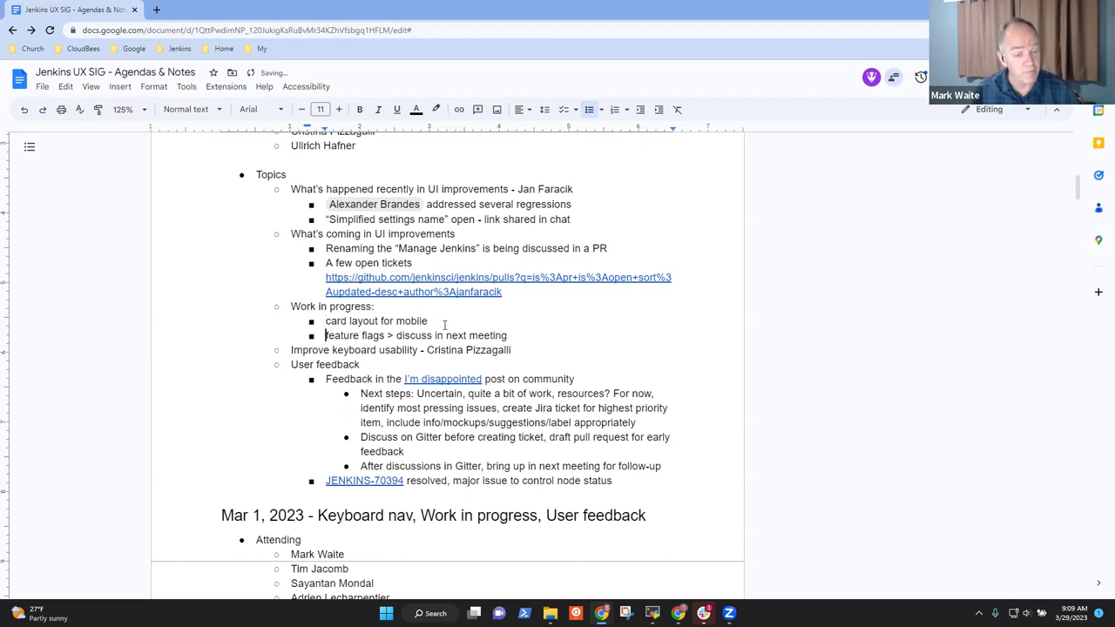
key(shift+End)
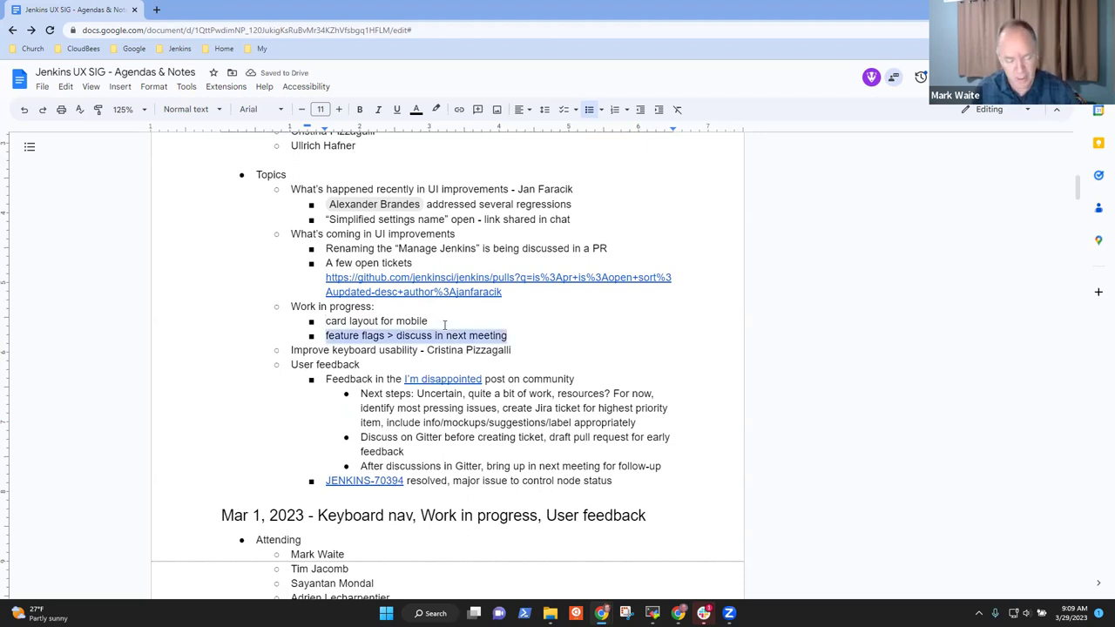
key(Delete)
key(Up)
key(Up)
key(Up)
key(Up)
key(Up)
key(Up)
key(Up)
key(Up)
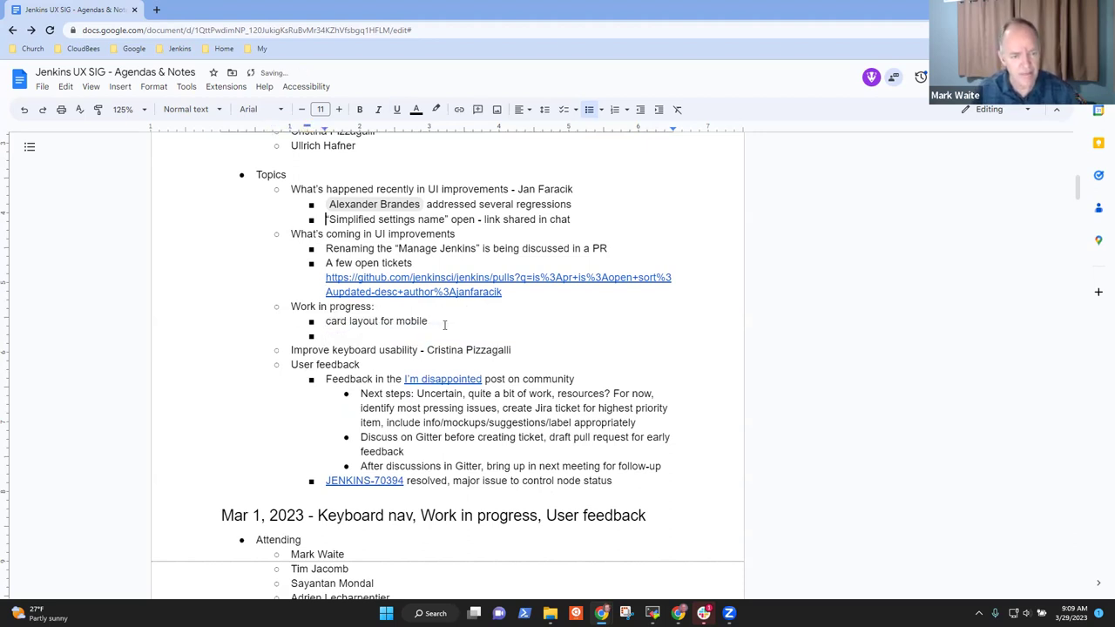
key(End)
key(Return)
key(ctrl+v)
key(Home)
key(Delete)
text(F)
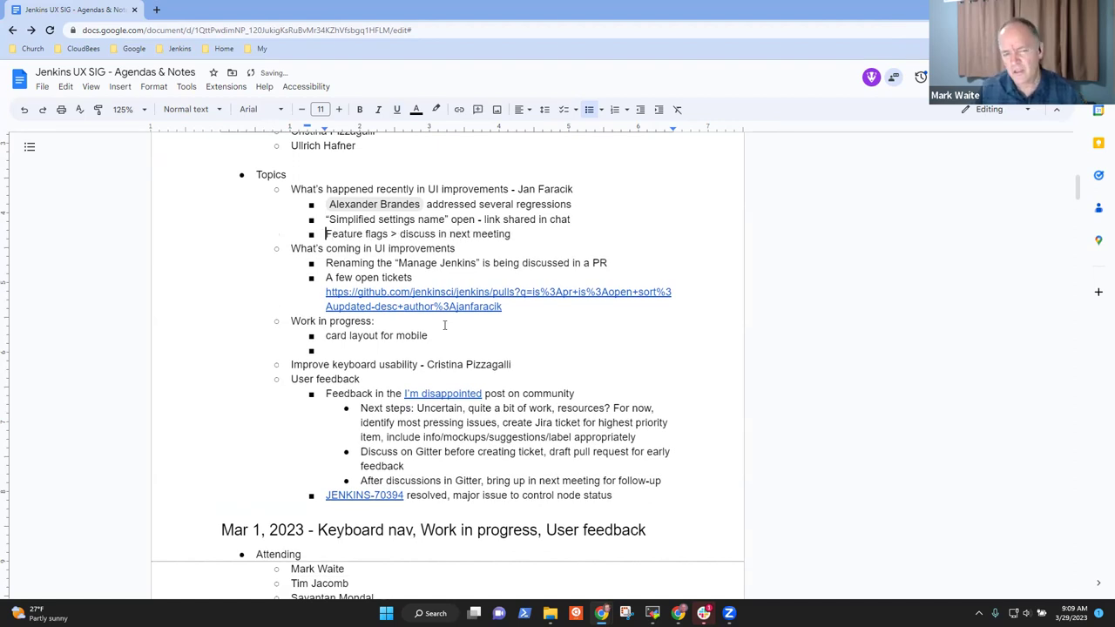
- Replace the trailing 'discuss in next meeting' note with '(none implemented currently)'
key(shift+End)
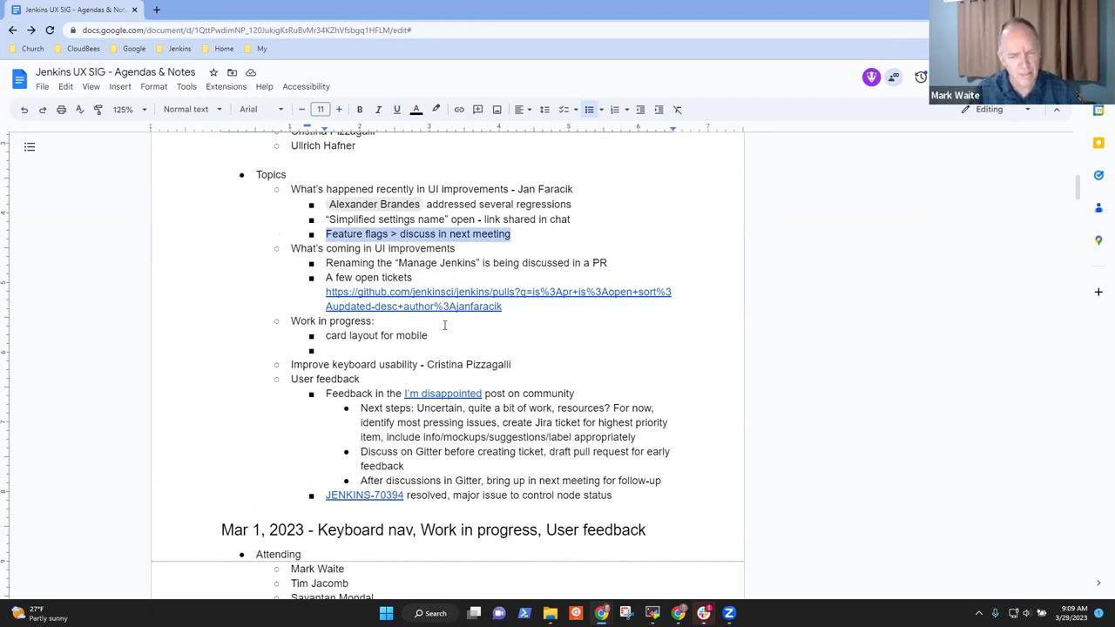
key(Right)
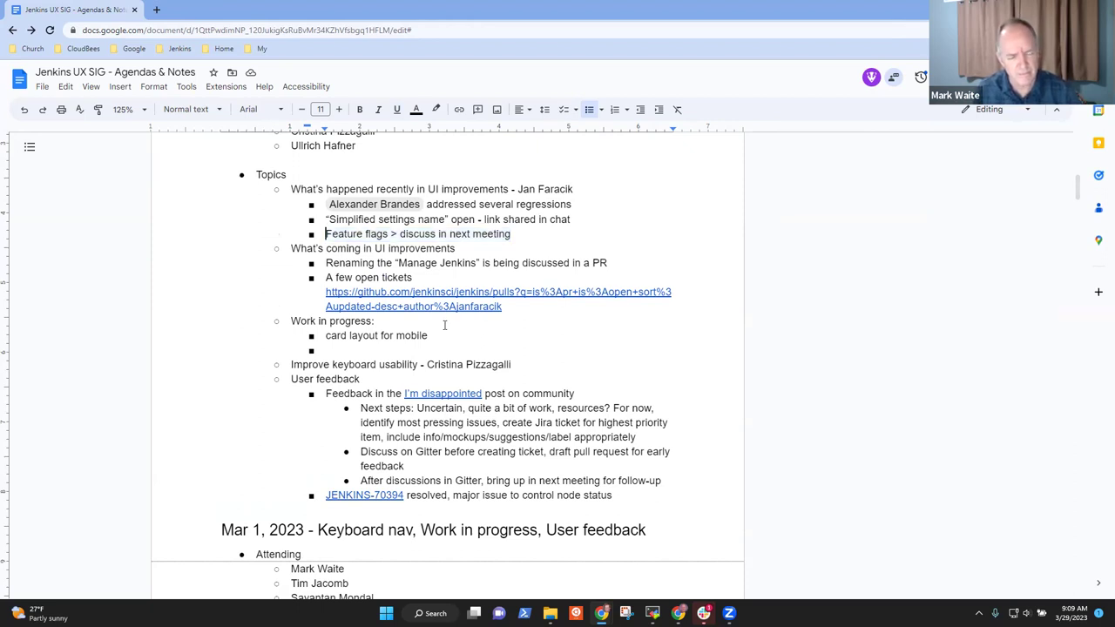
key(ctrl+shift+Left)
key(ctrl+shift+Left)
key(ctrl+shift+Left)
key(ctrl+shift+Left)
key(ctrl+shift+Left)
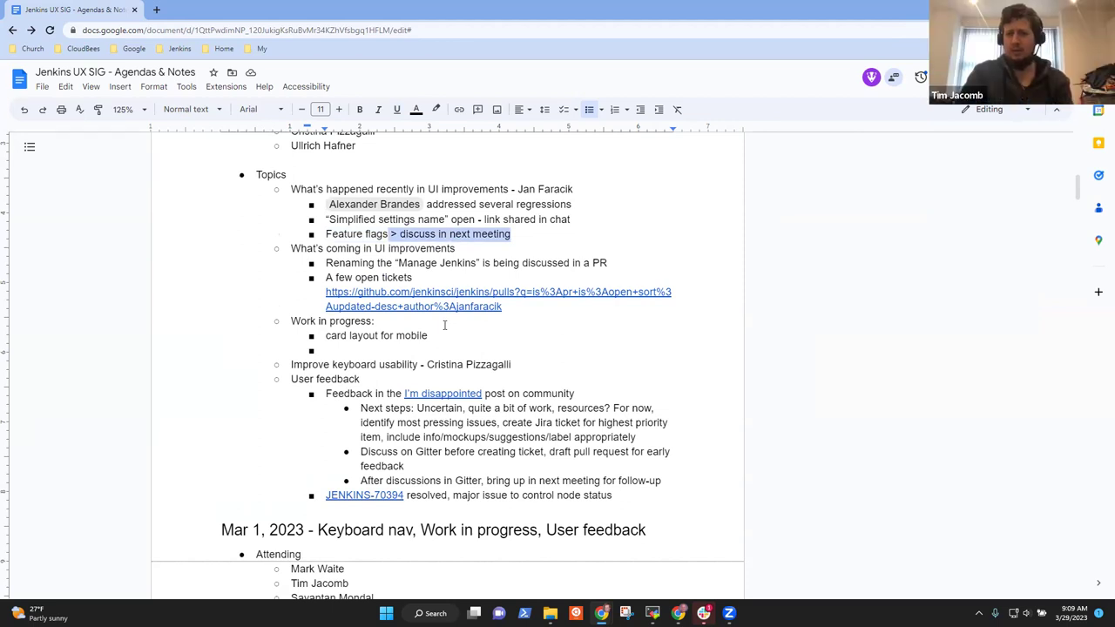
key(BackSpace)
text((none implemented )
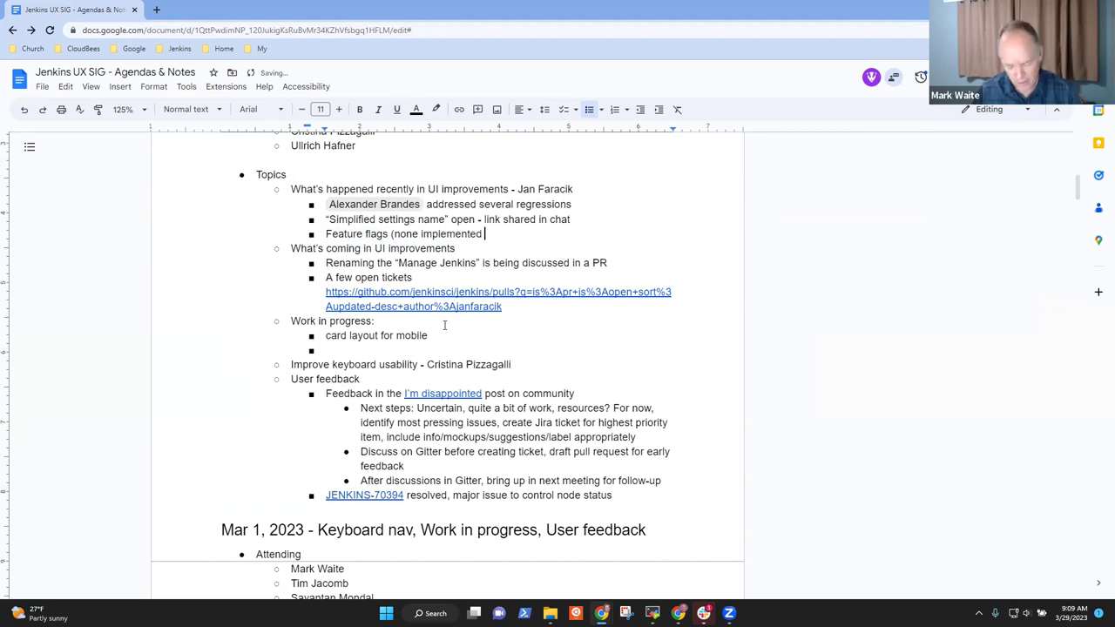
text(currently)
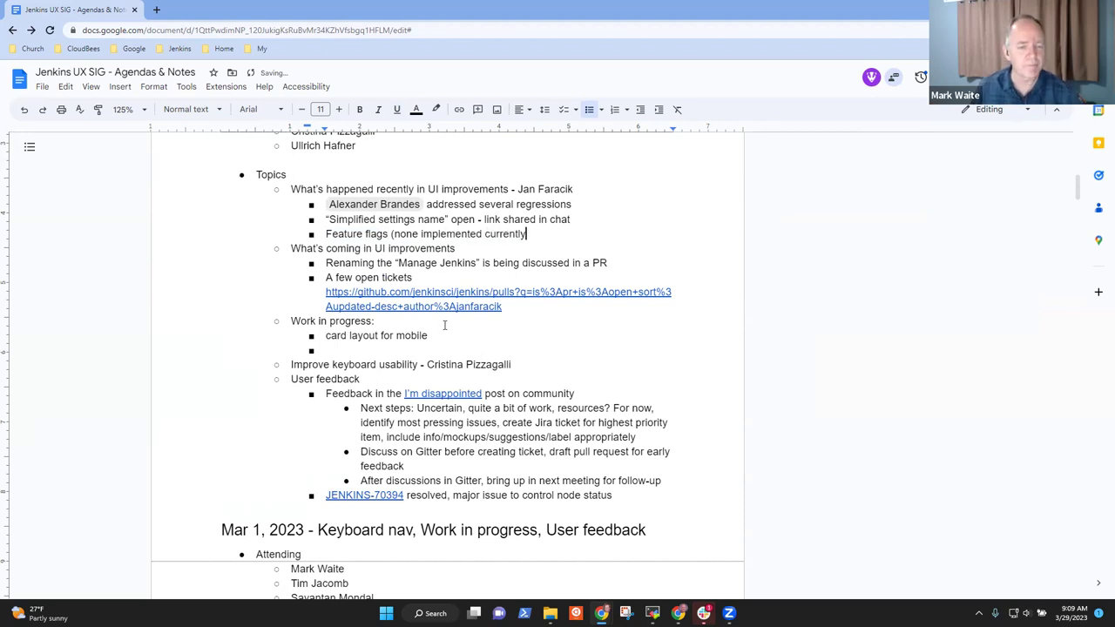
text())
- Delete the empty bullet under 'card layout for mobile'
mouse_move(445, 325)
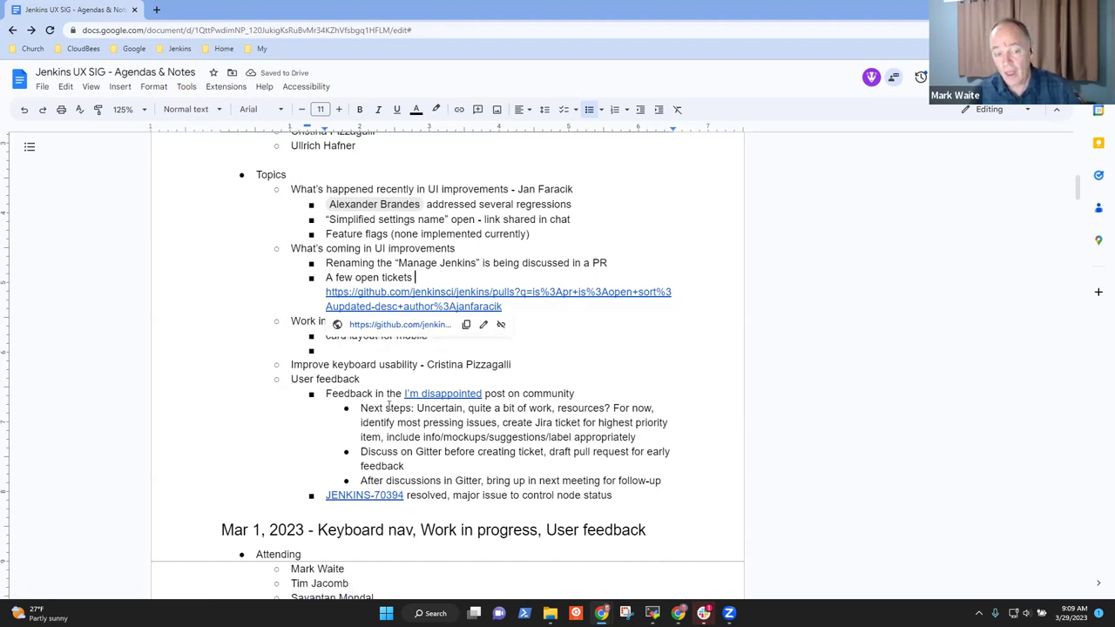
click(386, 352)
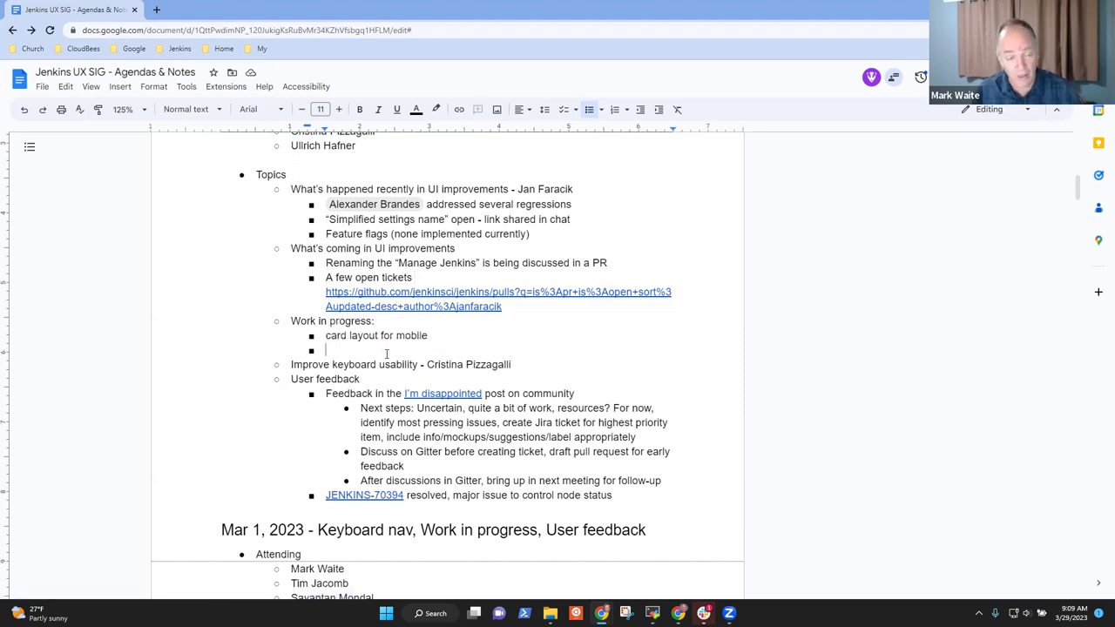
key(BackSpace)
key(BackSpace)
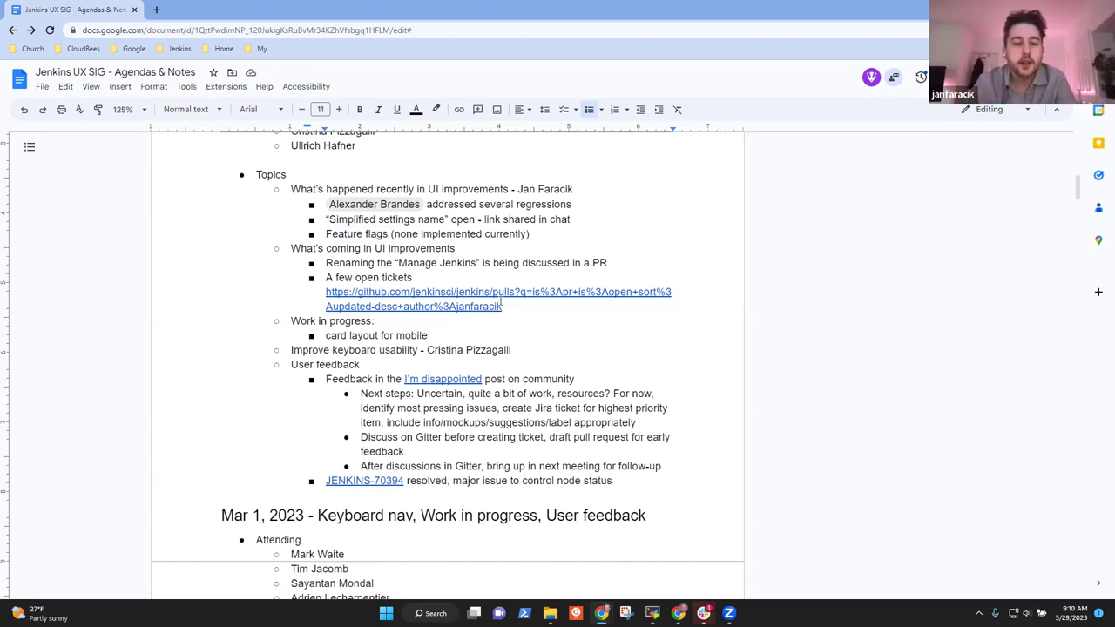
- Open the linked GitHub list of open Jenkins pull requests in a new tab, then return to the notes
click(447, 305)
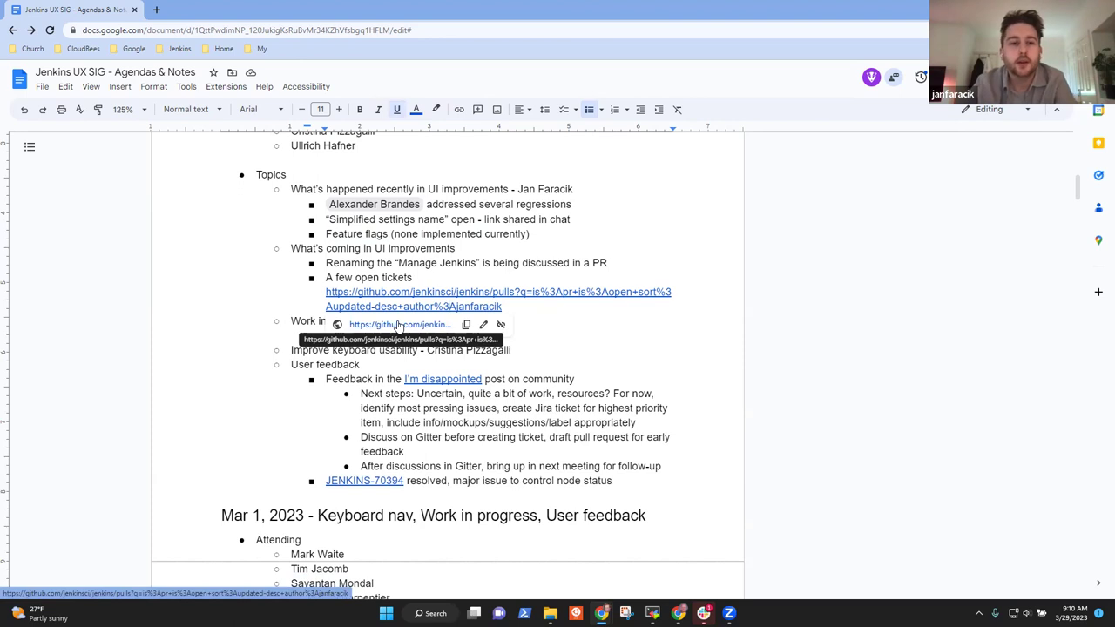
click(398, 325)
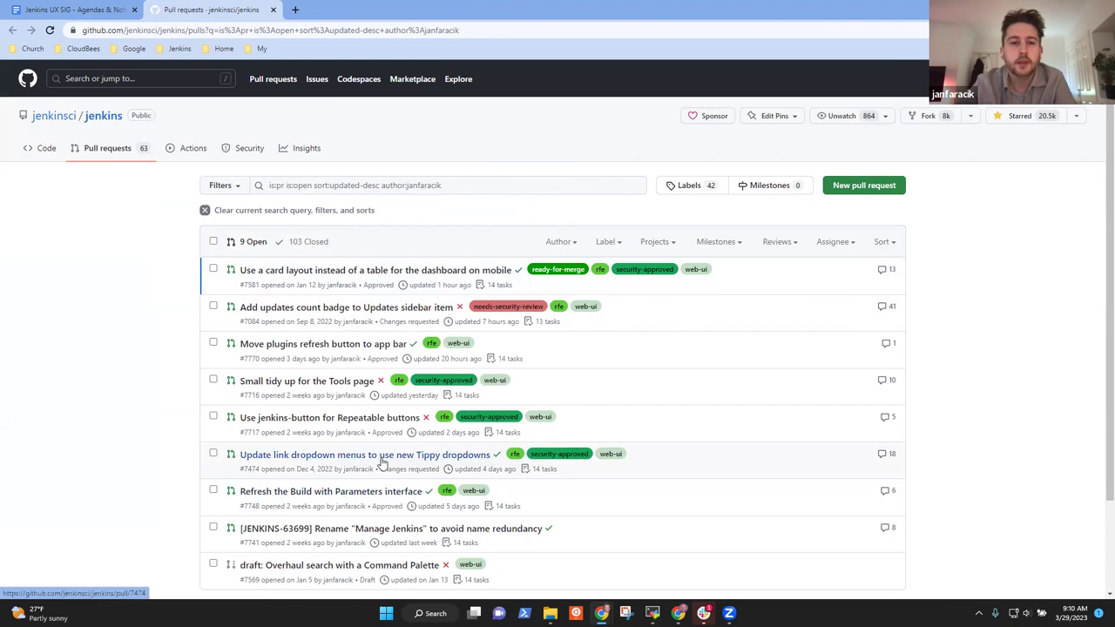
mouse_move(381, 462)
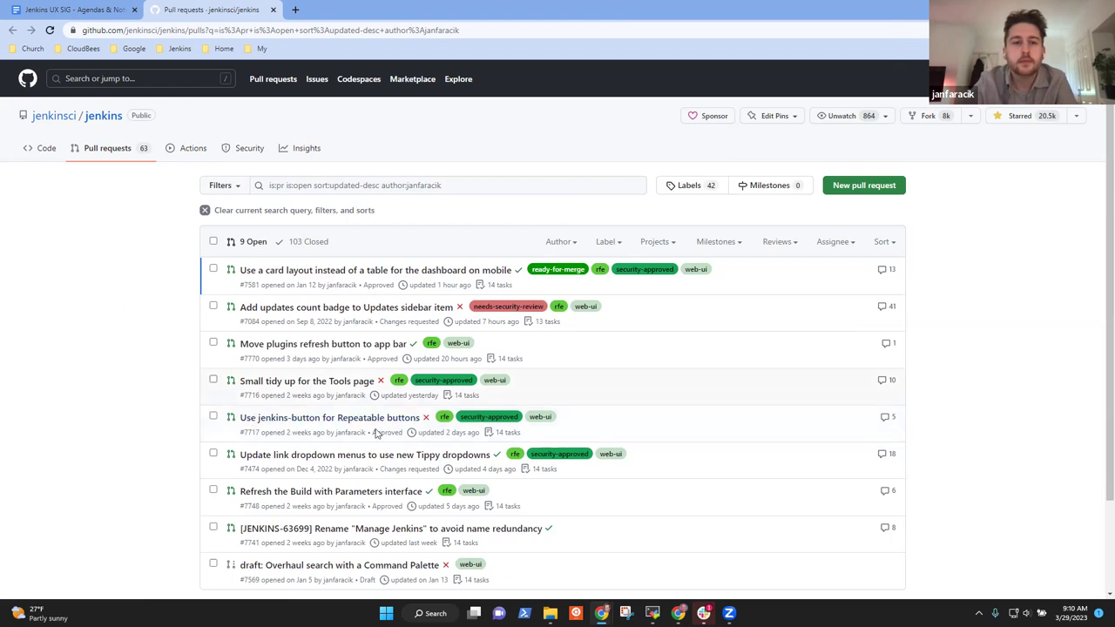
click(87, 9)
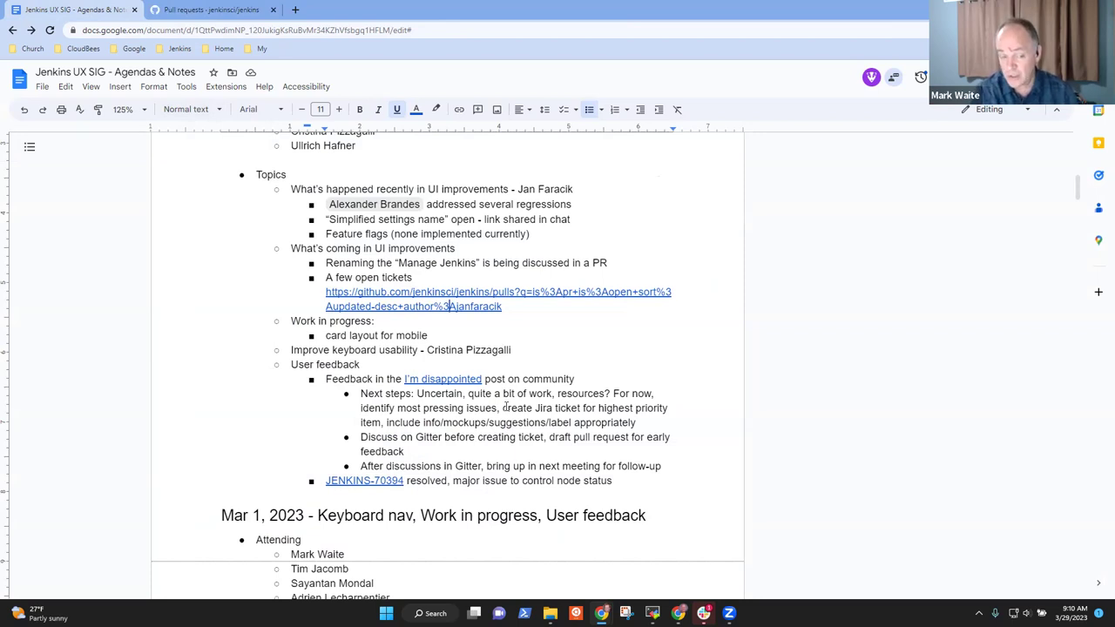
- Add 'Improve consistency of dropdown menus for repeatable list elements' below 'card layout for mobile'
click(439, 344)
key(Return)
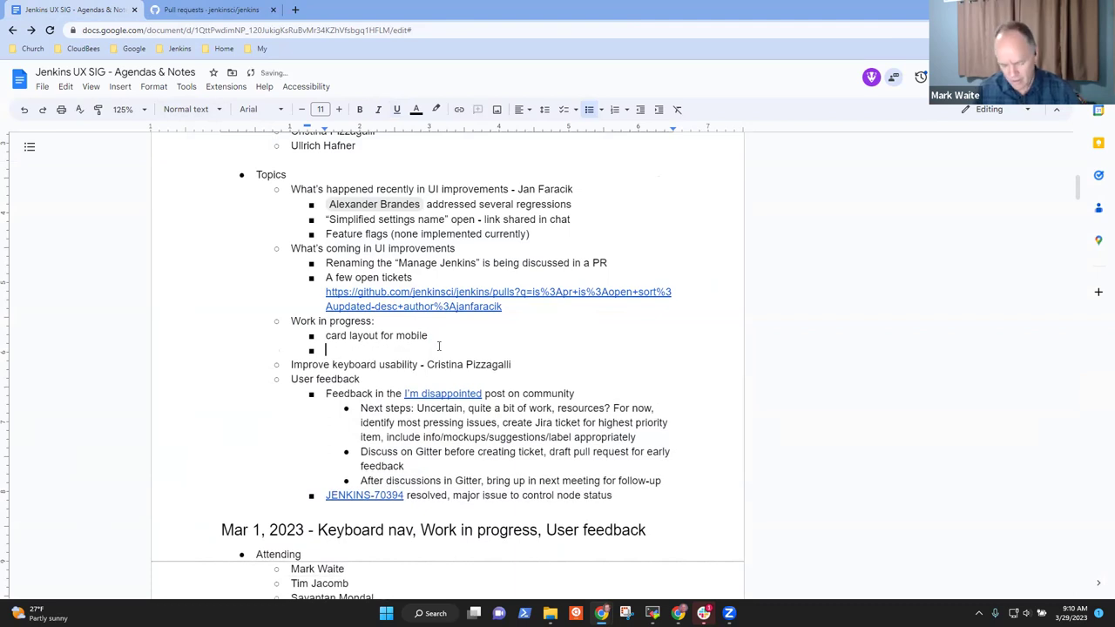
text(Improve )
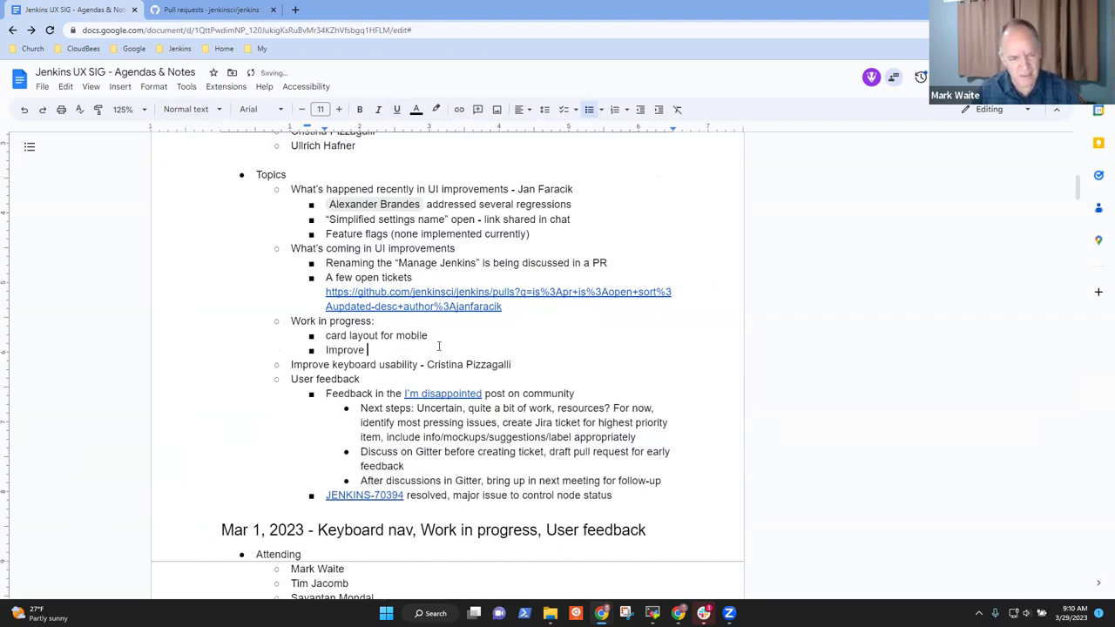
text(consiten)
key(BackSpace)
key(BackSpace)
key(BackSpace)
key(BackSpace)
text(istency of)
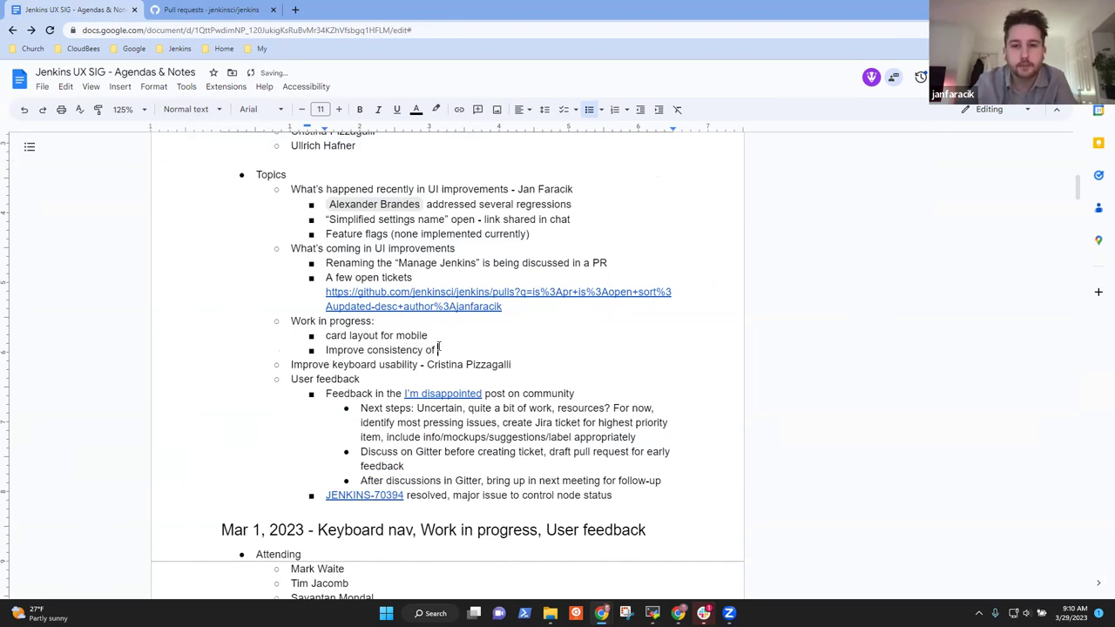
text( propdowns)
key(BackSpace)
key(BackSpace)
key(BackSpace)
text(wn menus for repe)
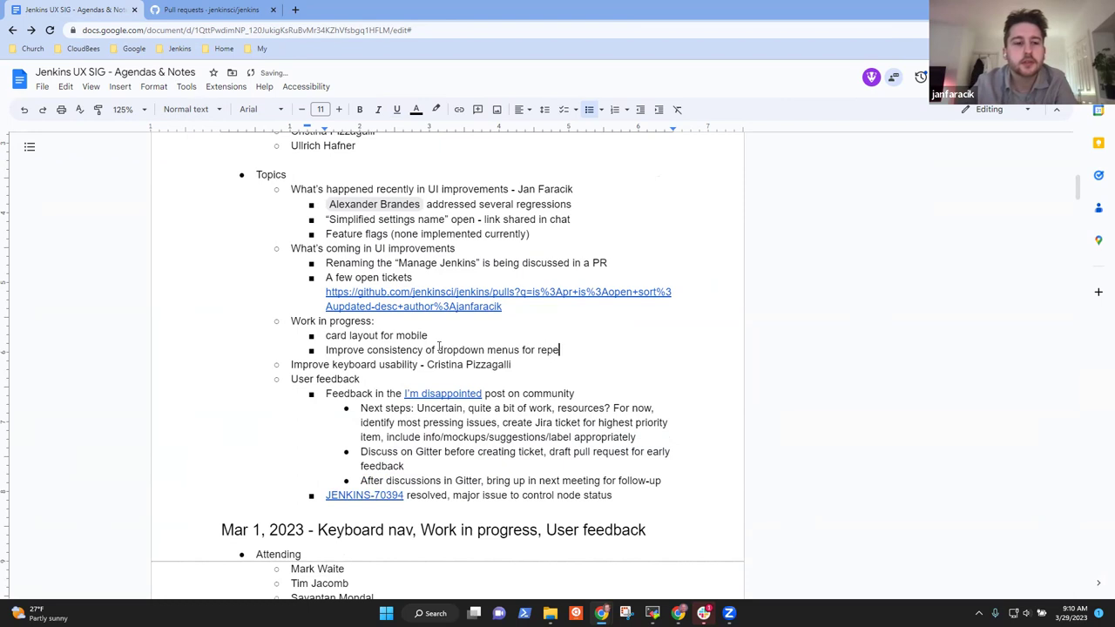
text(atable list )
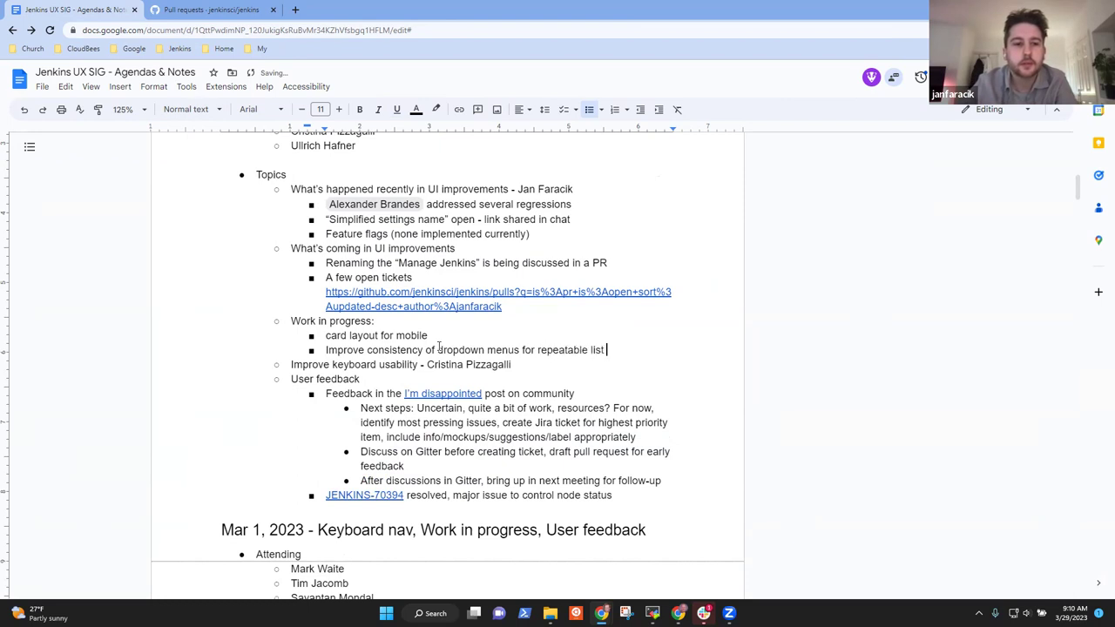
text(elements)
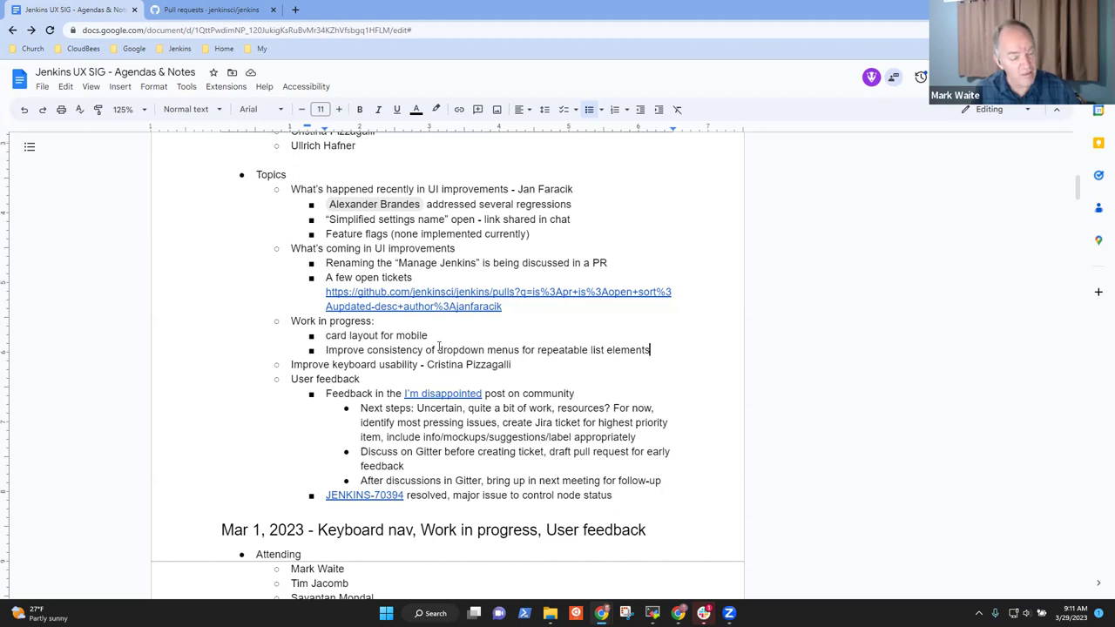
- Move the keyboard usability line below the JENKINS-70394 bullet, outdented one level
key(Down)
key(Home)
key(shift+End)
key(ctrl+c)
key(Delete)
key(Delete)
key(Down)
key(Down)
key(Down)
key(Down)
key(Down)
key(Down)
key(Down)
key(Down)
key(End)
key(Return)
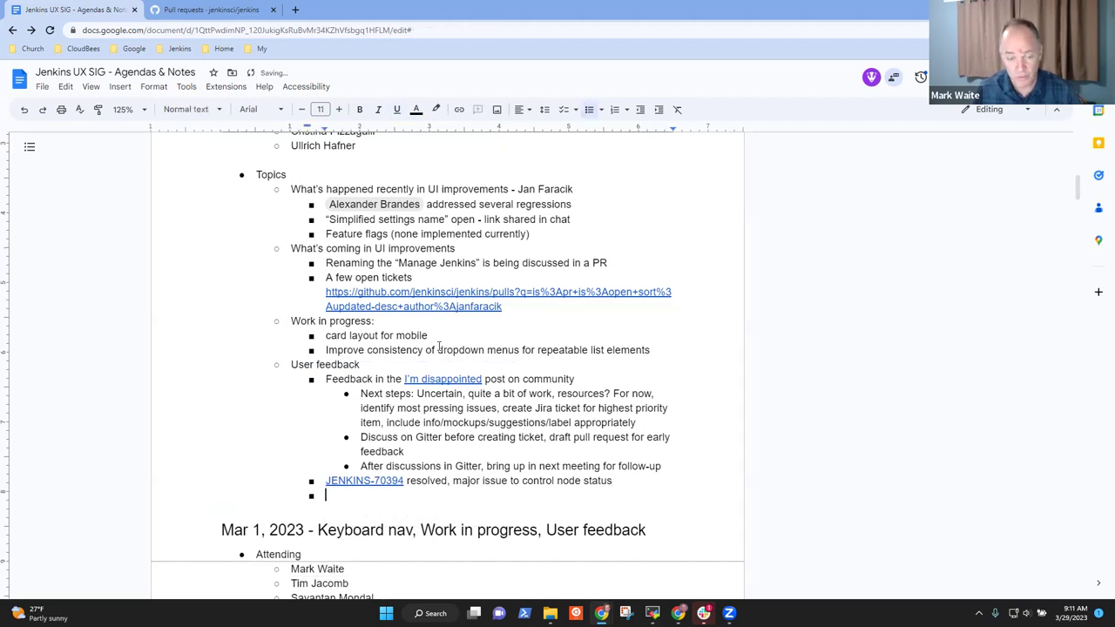
key(shift+Tab)
key(ctrl+v)
key(Return)
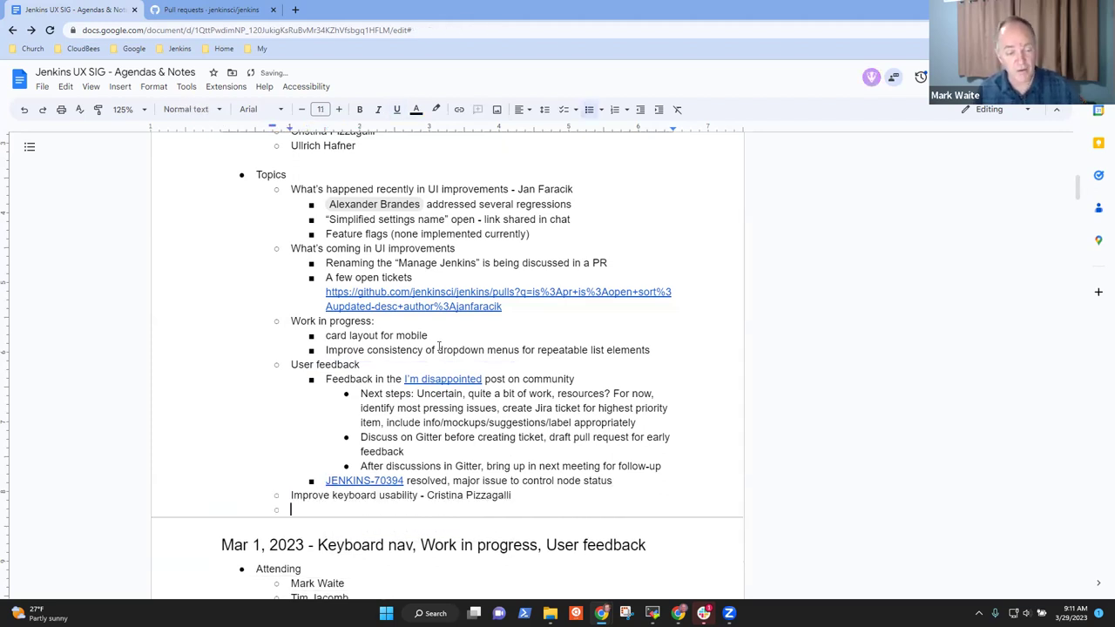
key(Return)
key(BackSpace)
- Select the 'Work in progress' heading text
key(Up)
key(Up)
key(Up)
key(Up)
key(Up)
key(Up)
key(Up)
key(Up)
key(Up)
key(Up)
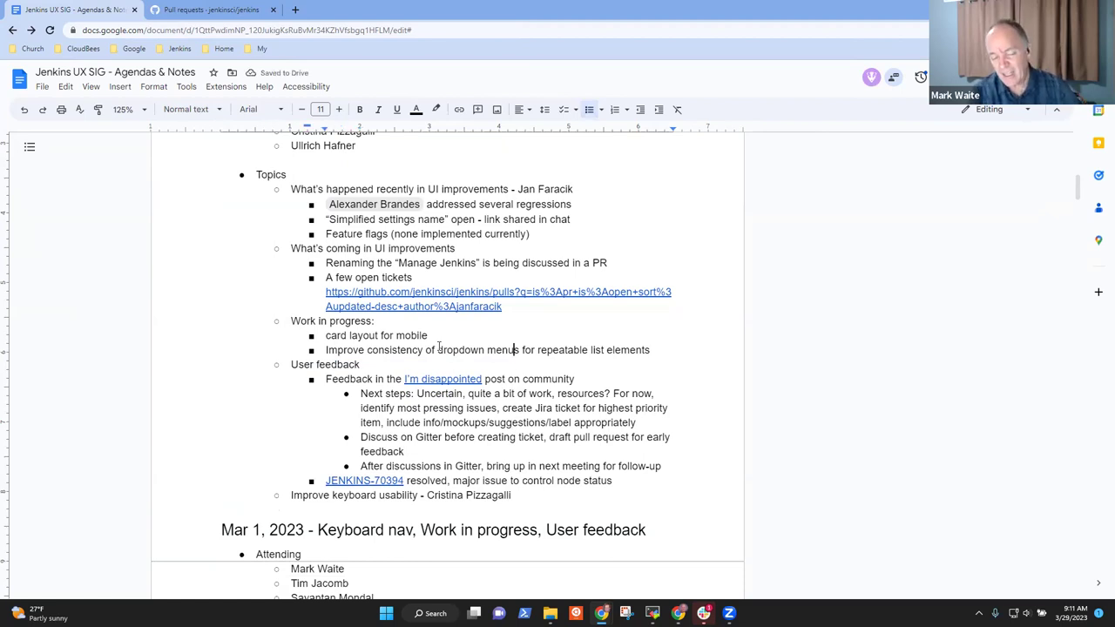
key(Up)
key(Up)
key(Home)
key(shift+End)
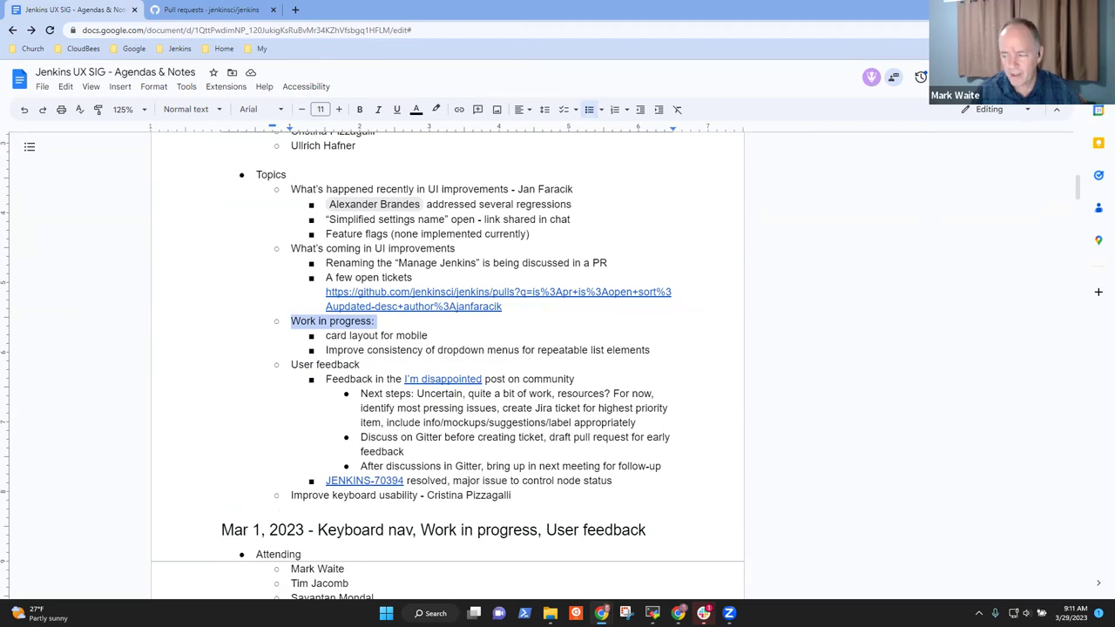
- Open the 'I'm disappointed' community post from User feedback in a new tab and read its replies
click(369, 378)
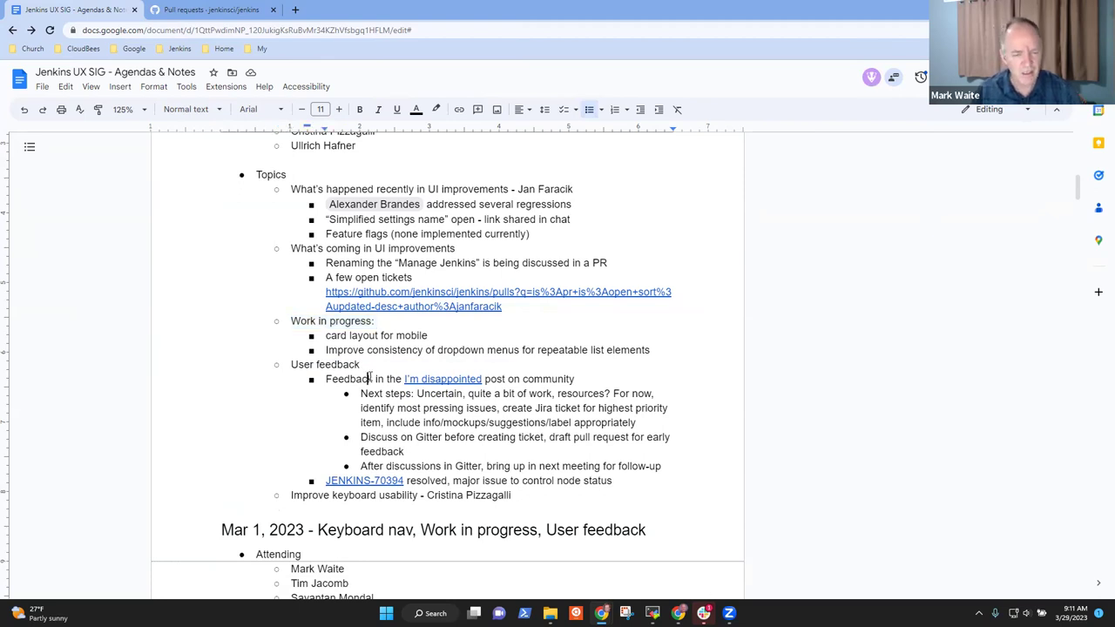
click(438, 380)
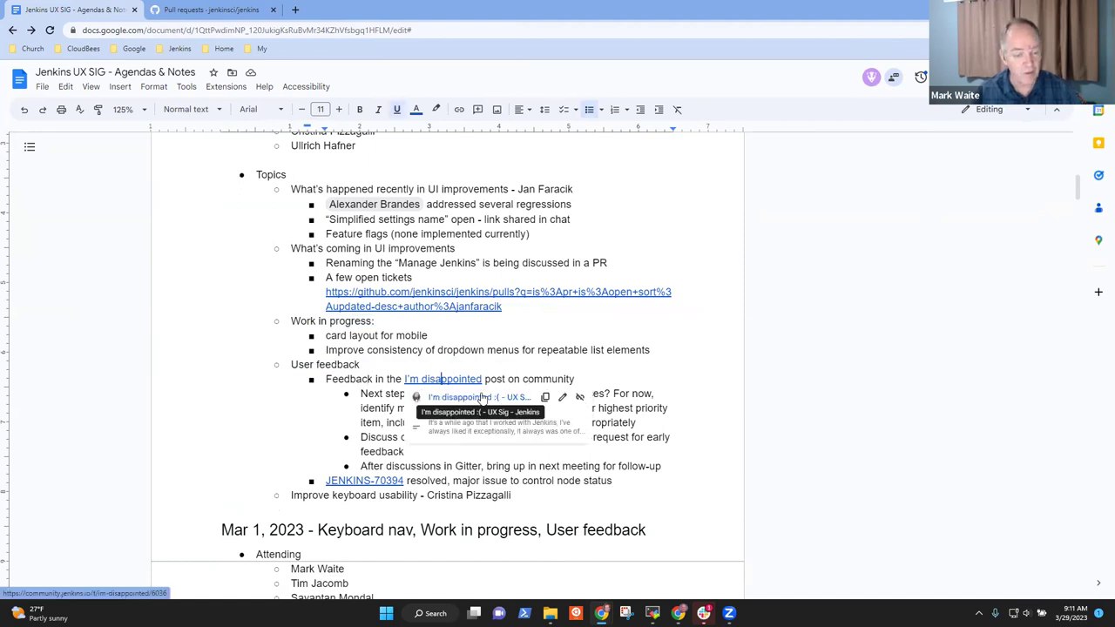
click(481, 397)
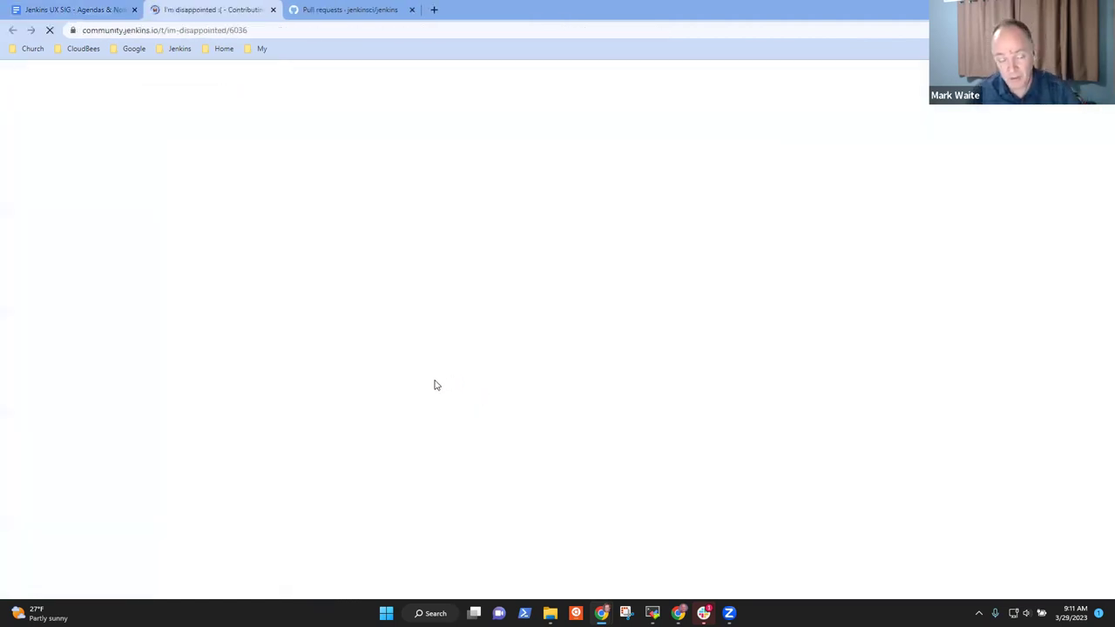
scroll(557, 438, down, 10)
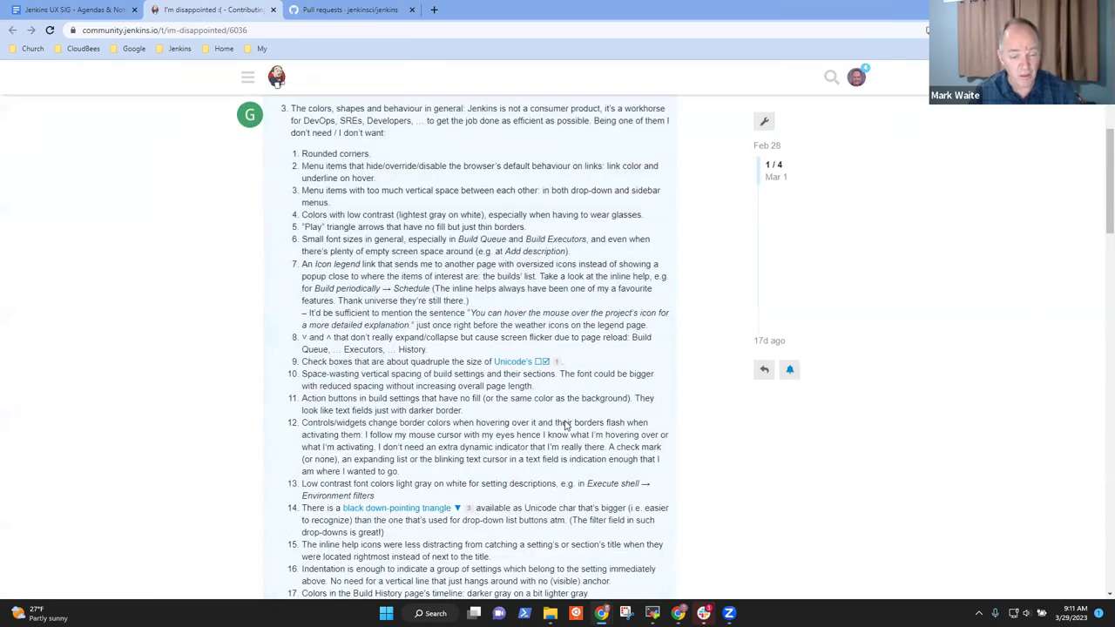
scroll(578, 427, down, 9)
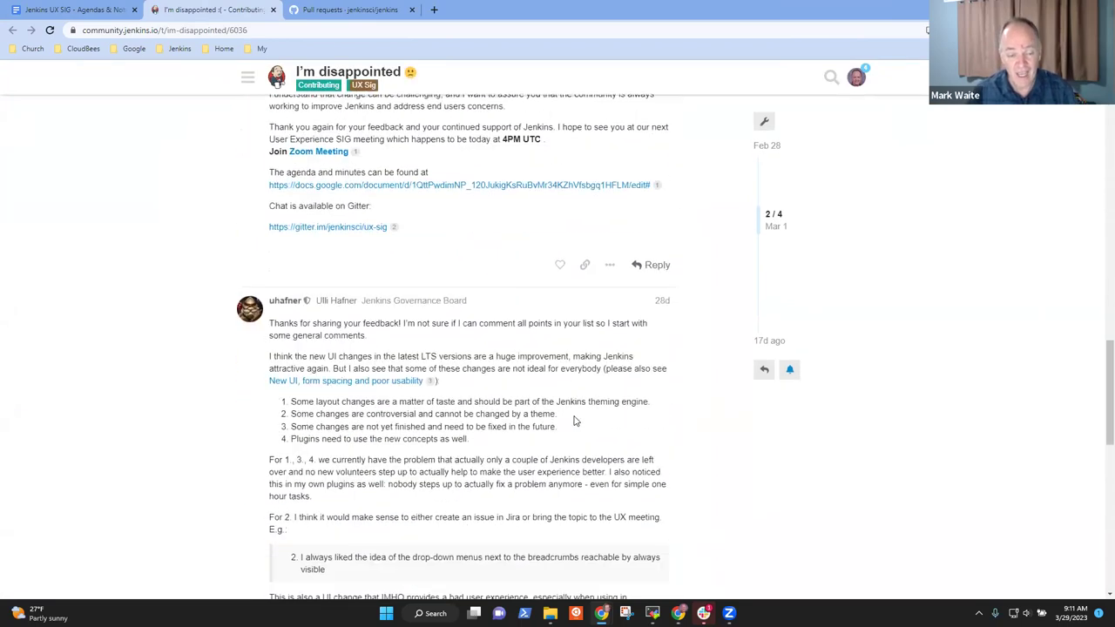
scroll(583, 434, down, 3)
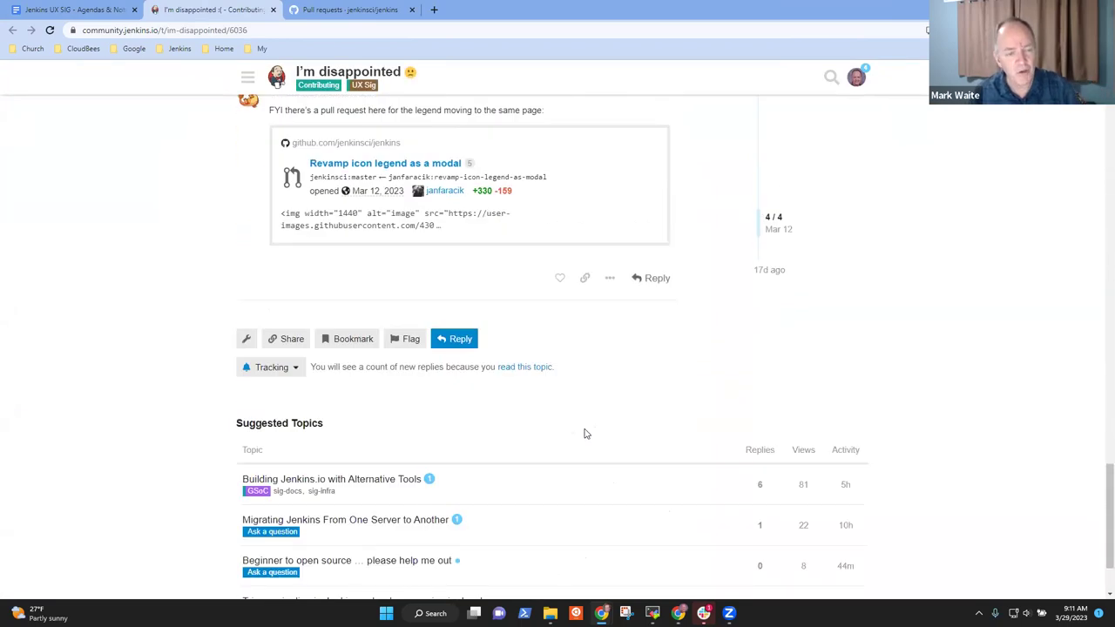
scroll(585, 433, up, 2)
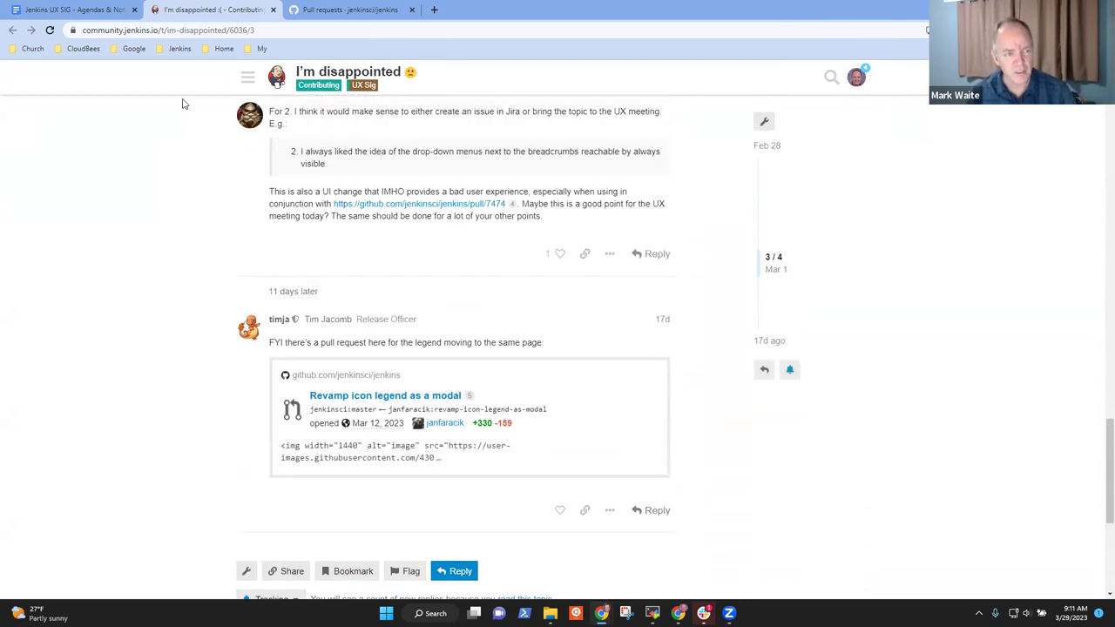
- Return to the UX SIG notes and move down through the User feedback next-steps lines
click(93, 14)
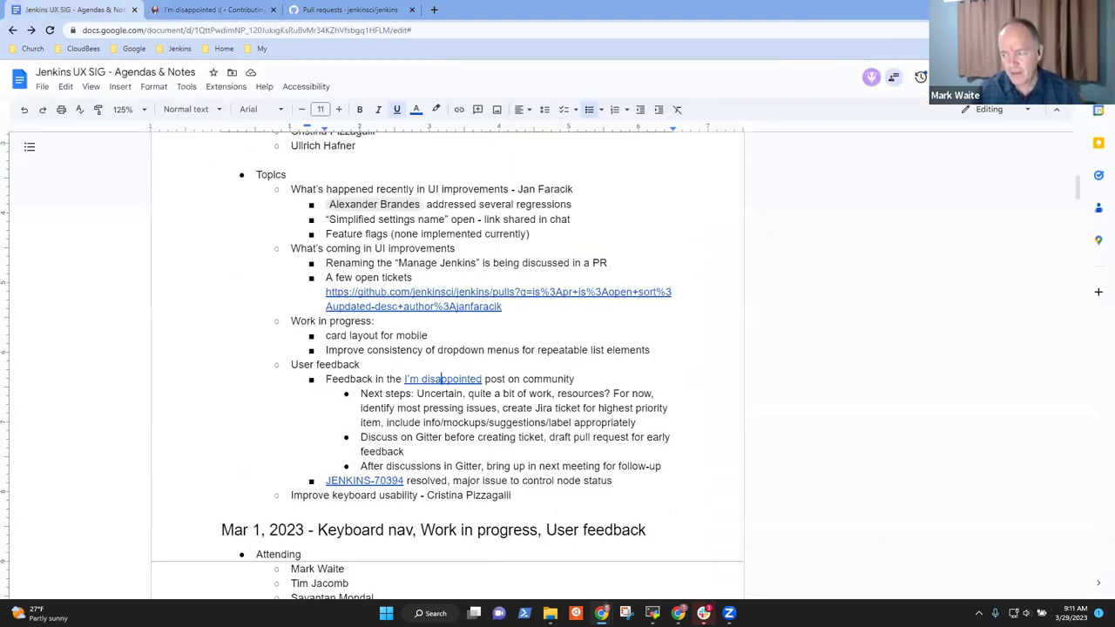
click(495, 426)
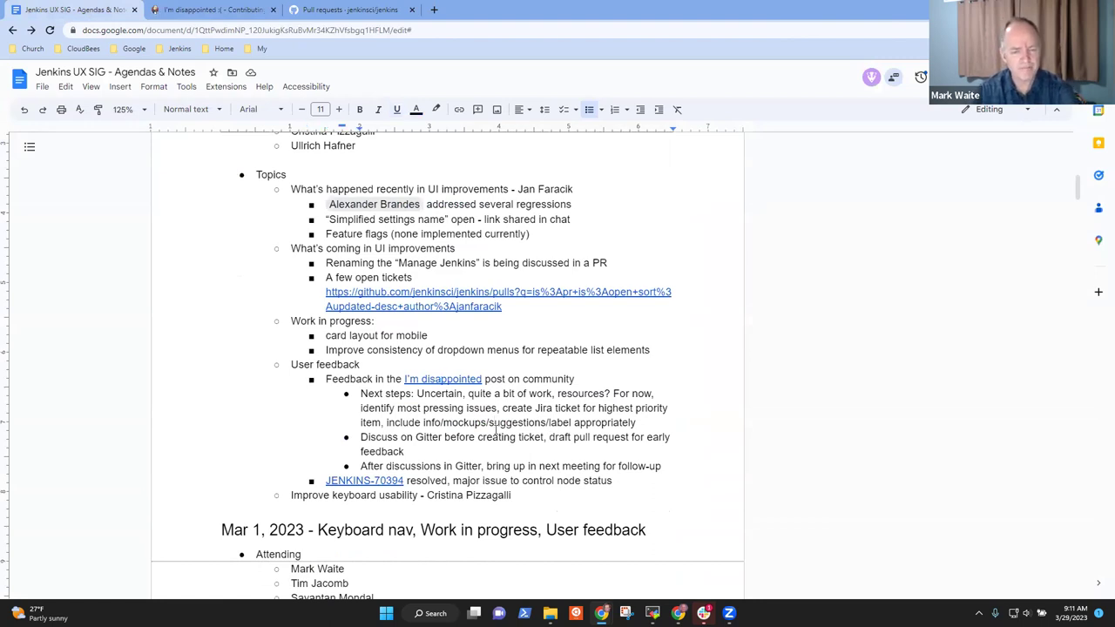
key(Down)
key(Down)
key(Down)
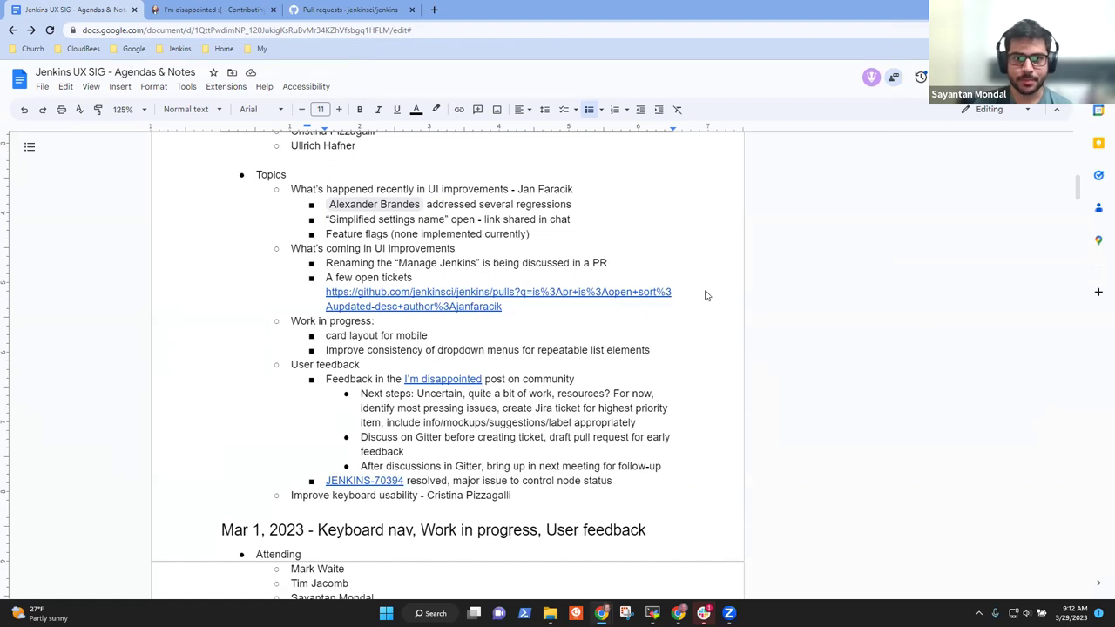
- Add a 'Questions from' topic naming a participant, with sub-bullet 'Looking for guidance on where to start, feels overwhelming'
key(Return)
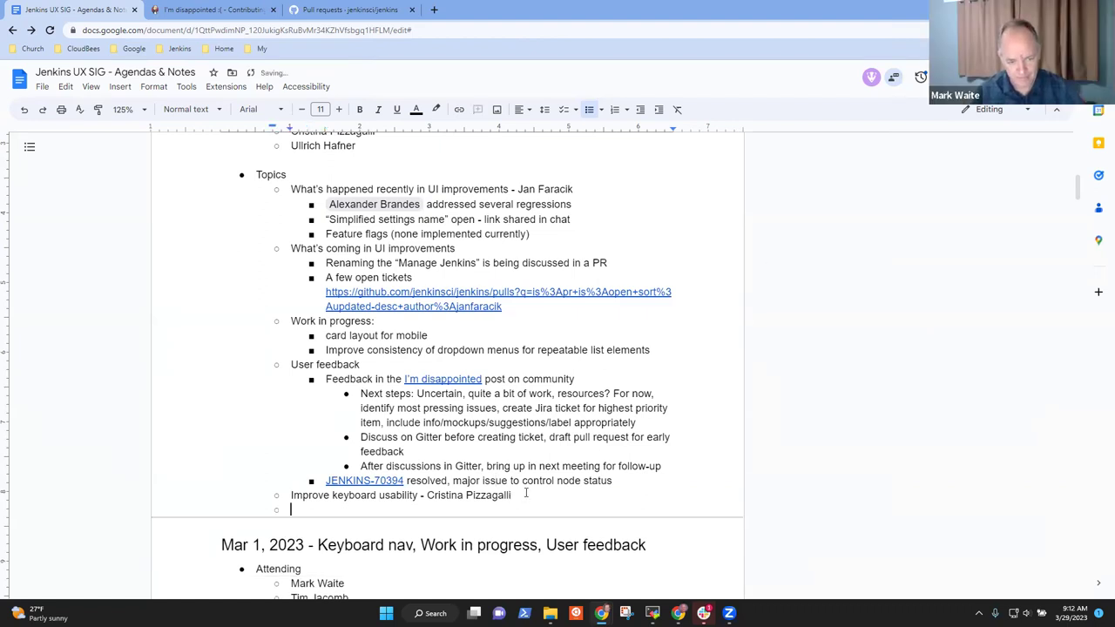
key(Return)
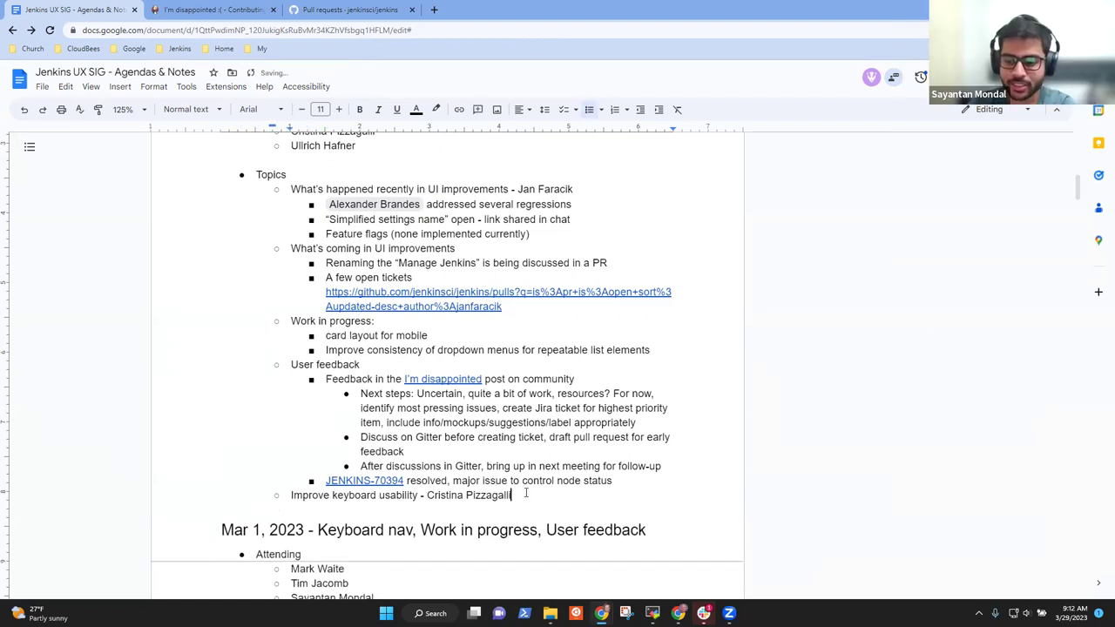
key(Tab)
text(Questions from Sayan)
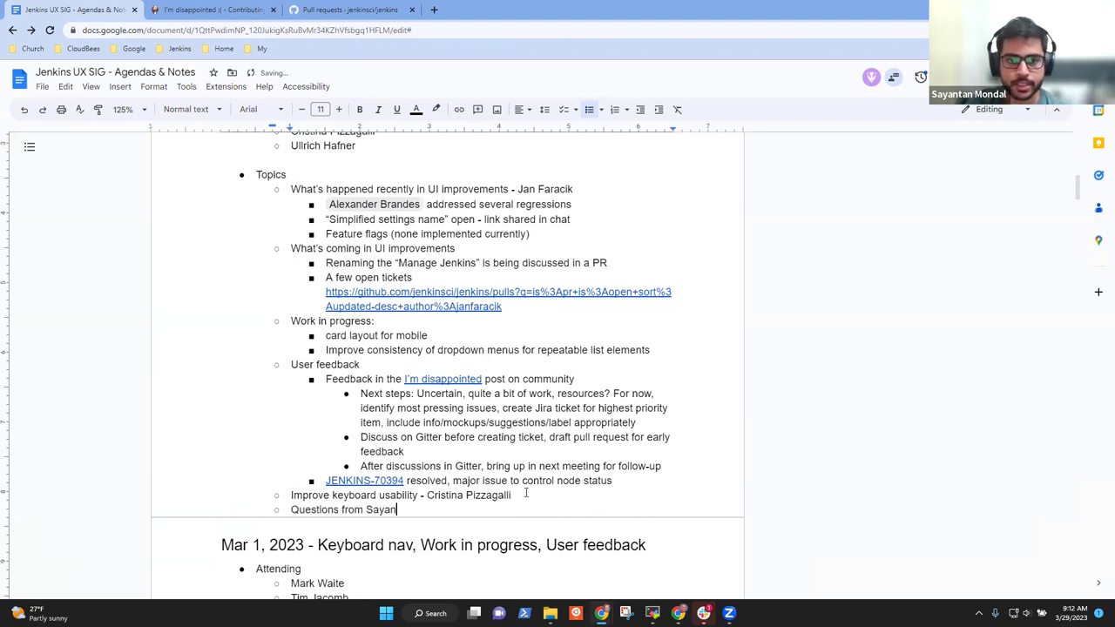
text(tan Monda)
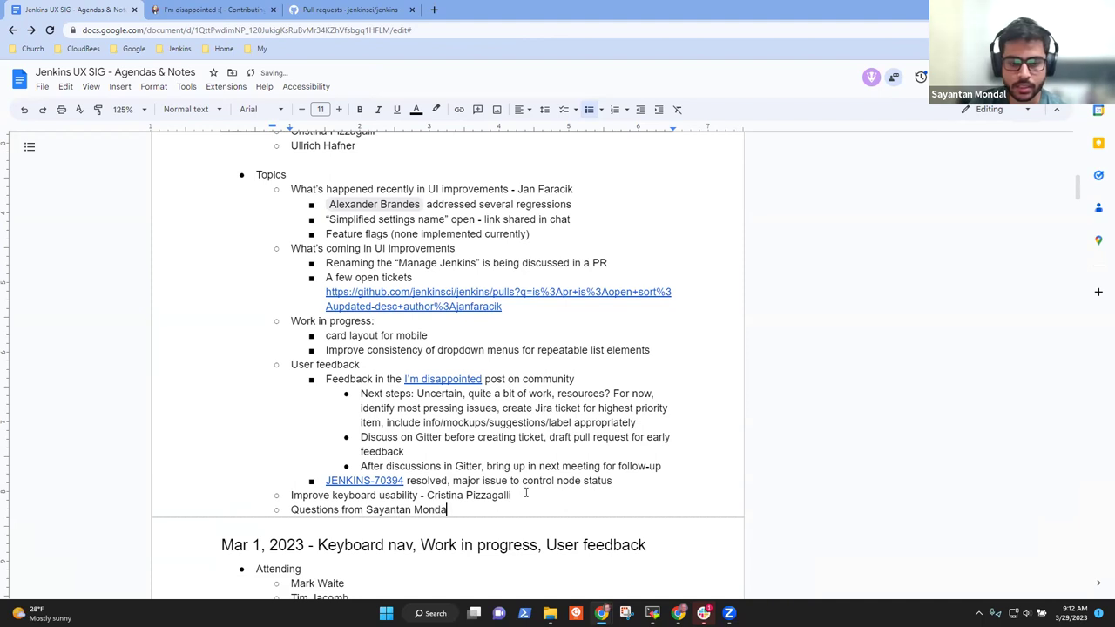
text(l)
key(Return)
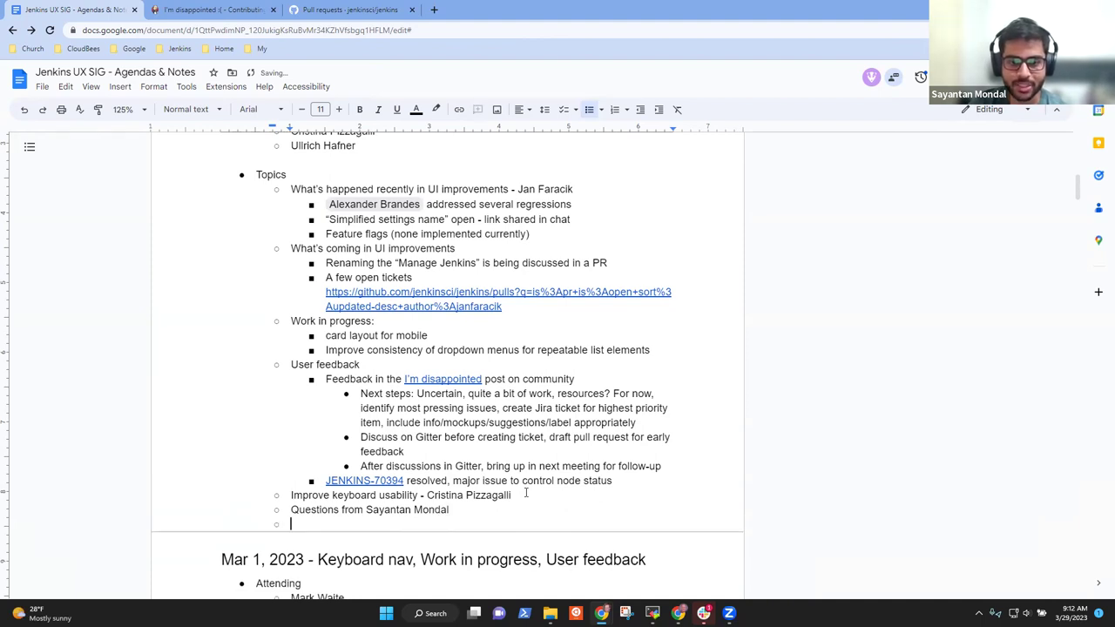
key(Tab)
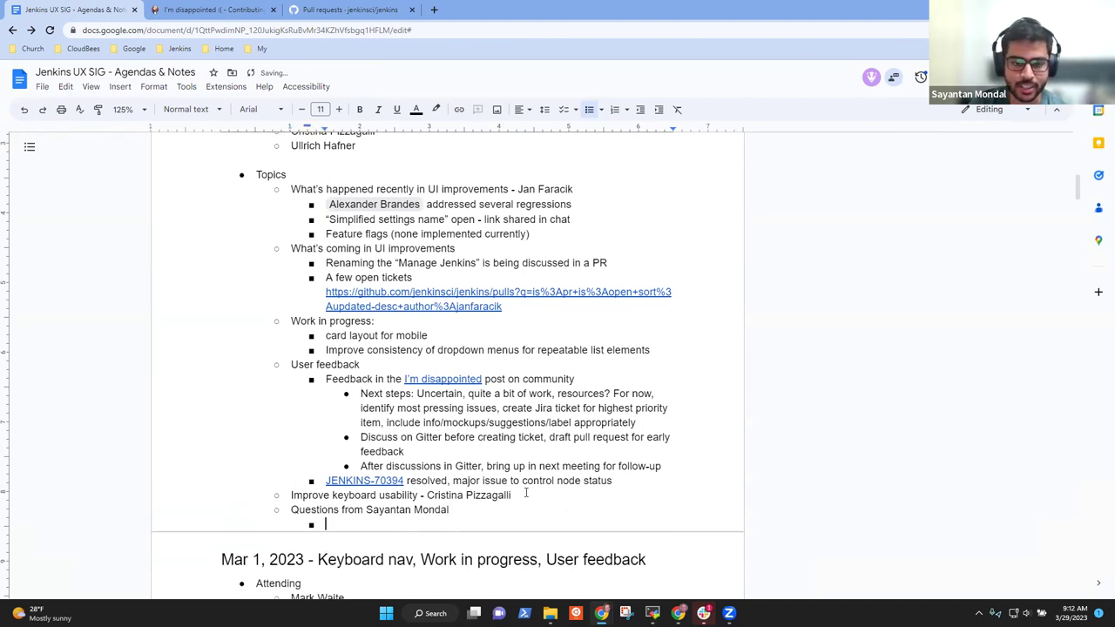
text(Looking )
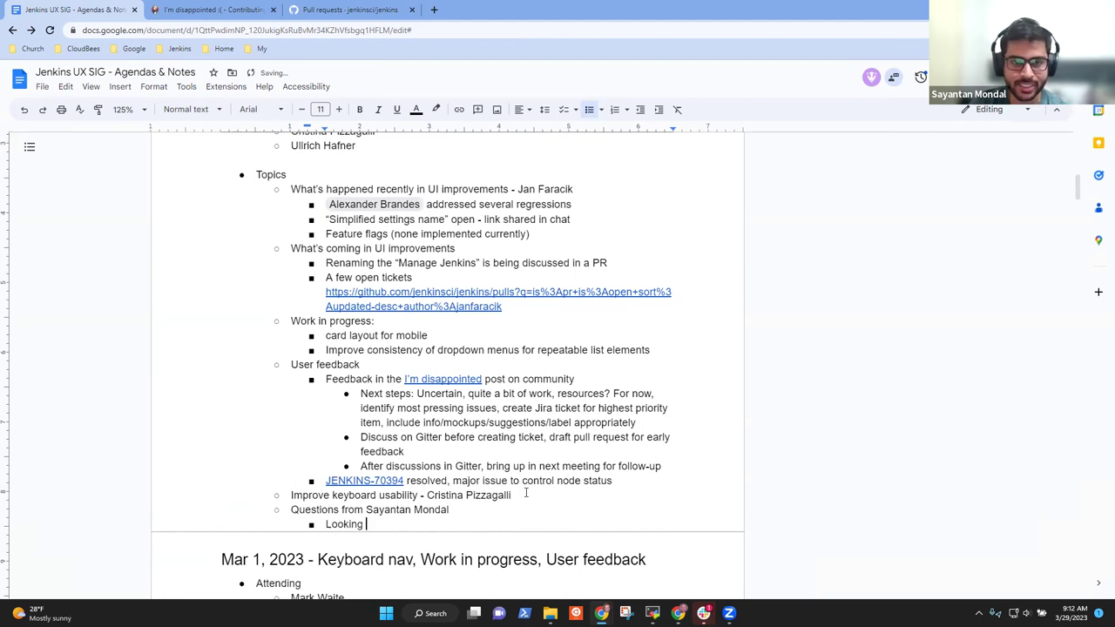
text(for guidance on )
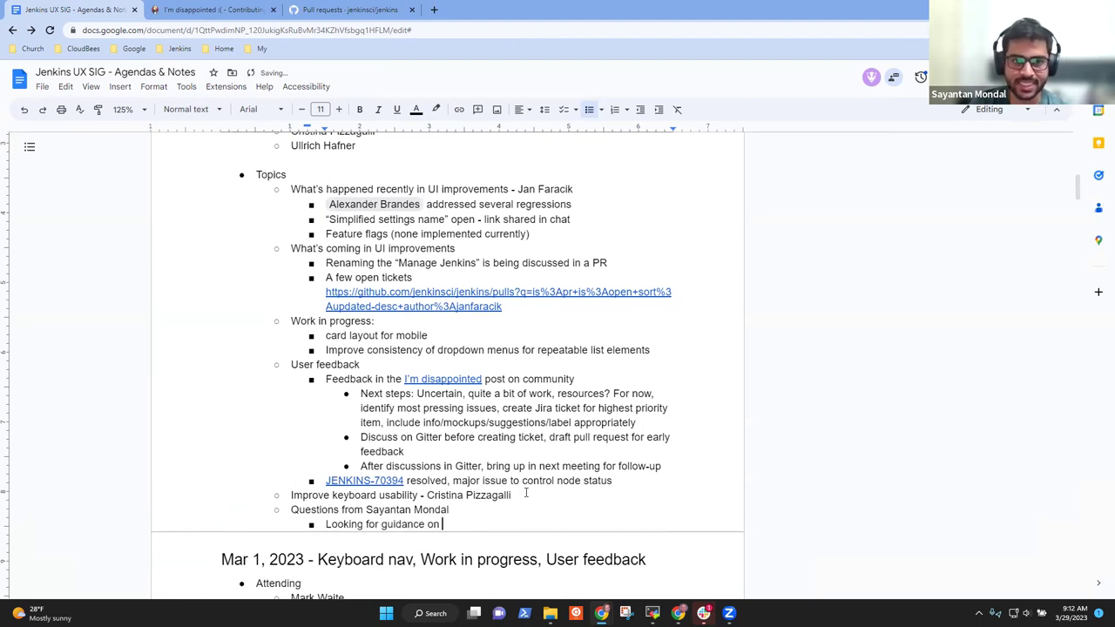
text(where to start,)
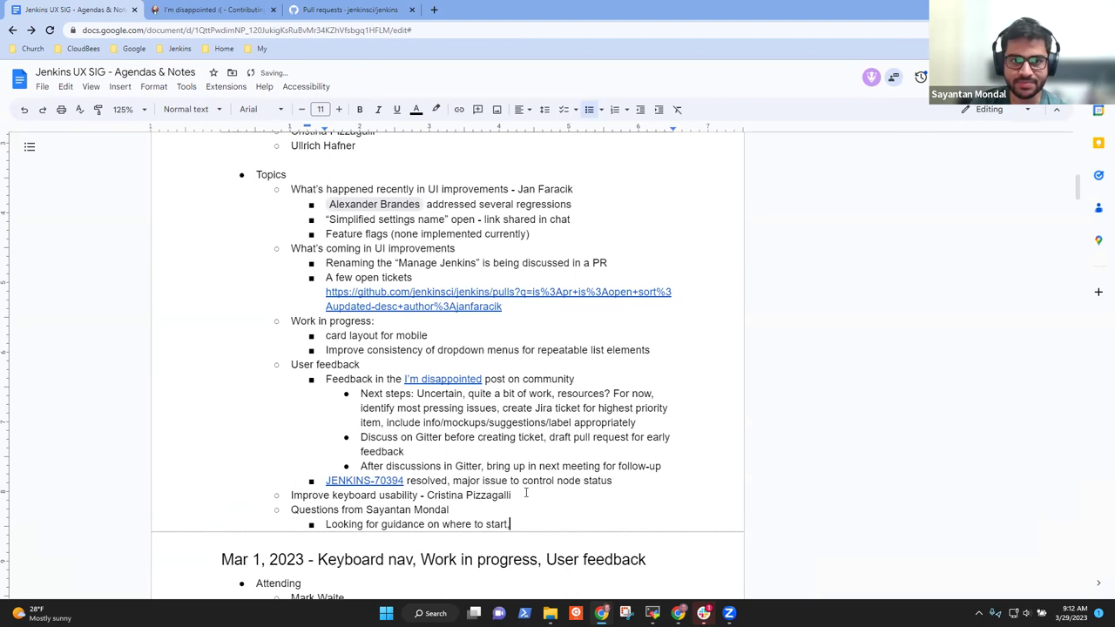
text( feels over)
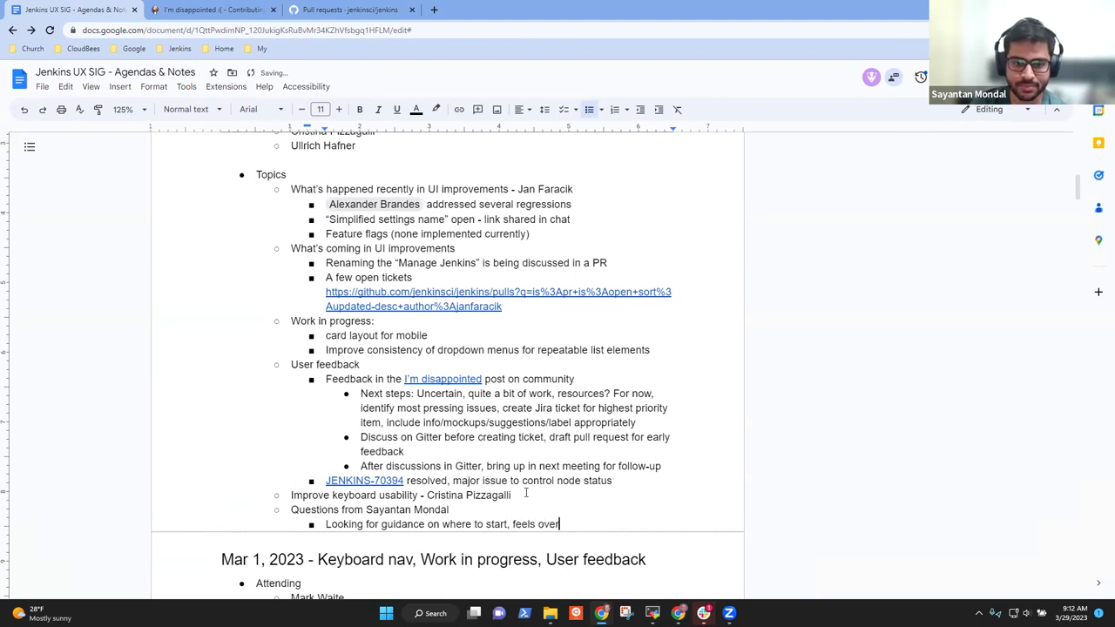
text(whelmin)
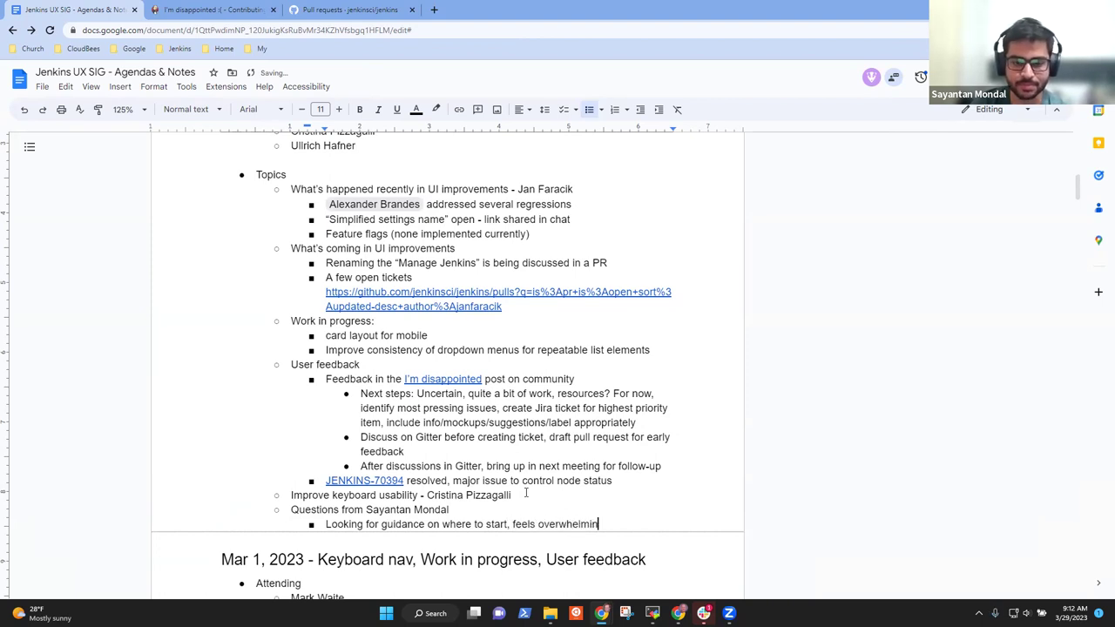
text(g)
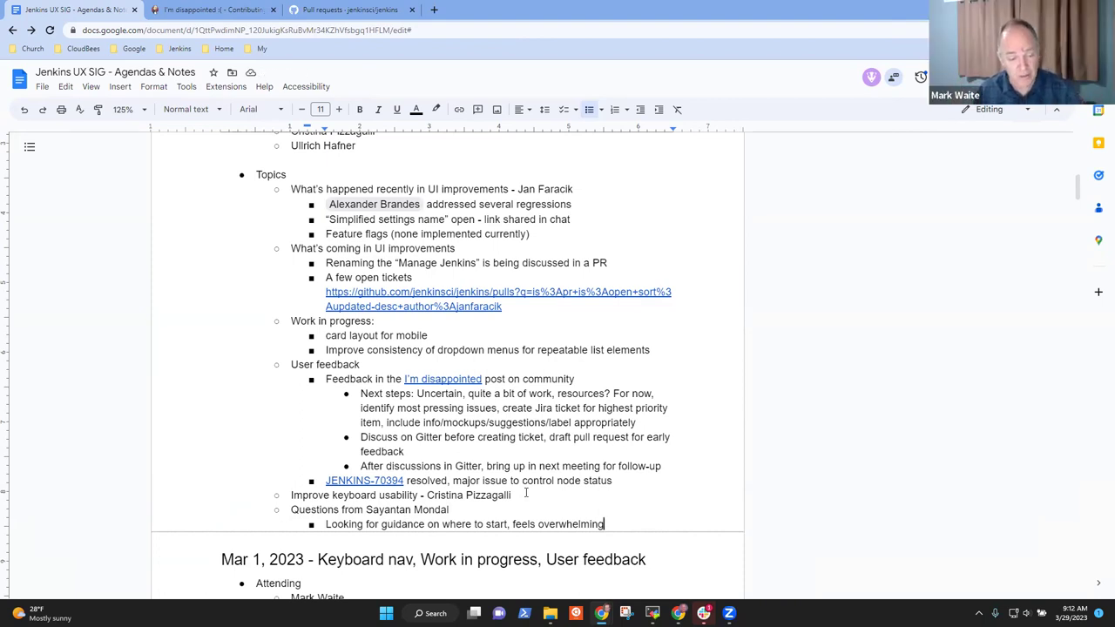
- Add a sub-bullet advising reviewing and testing existing pull requests to familiarize with development
key(Return)
text(Consider )
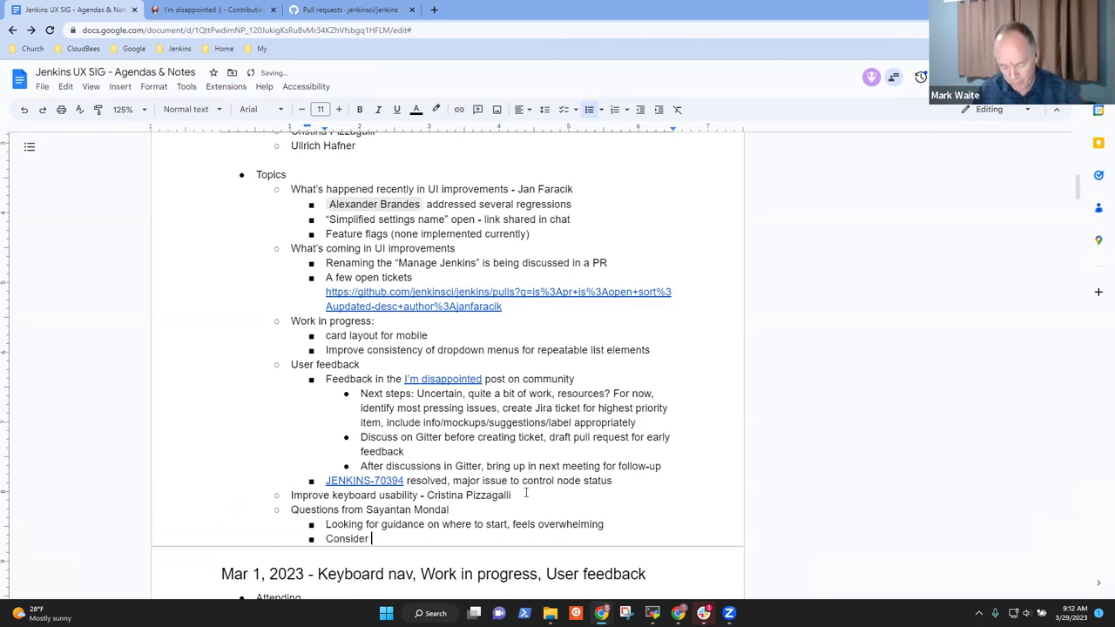
text(reviewing and testing existing pull requests, use that review and test to familiarize )
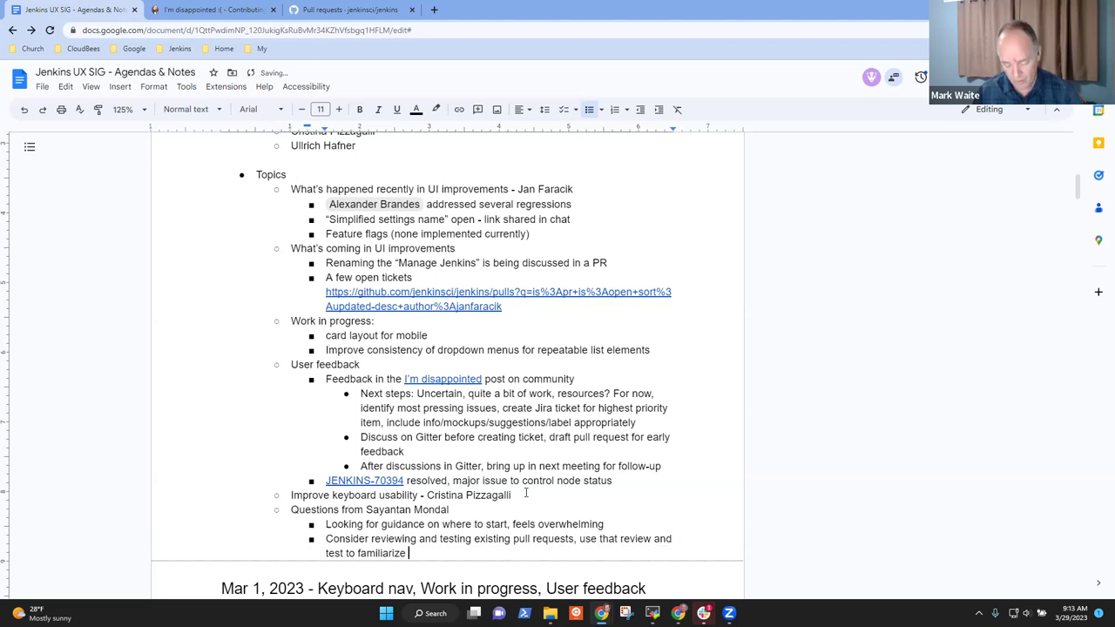
text(with developments)
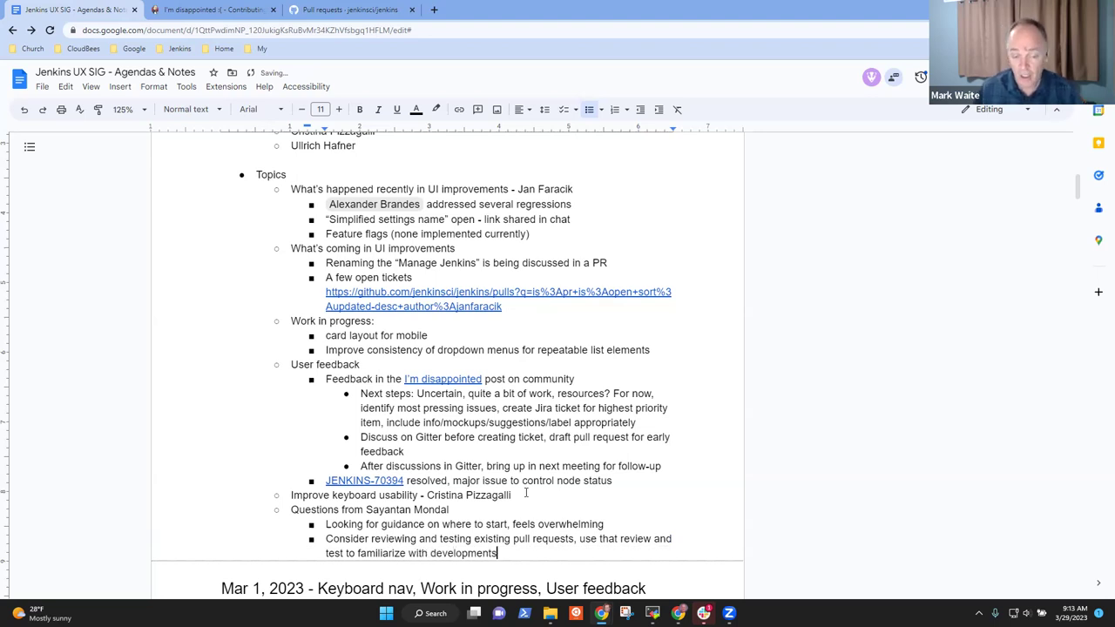
key(BackSpace)
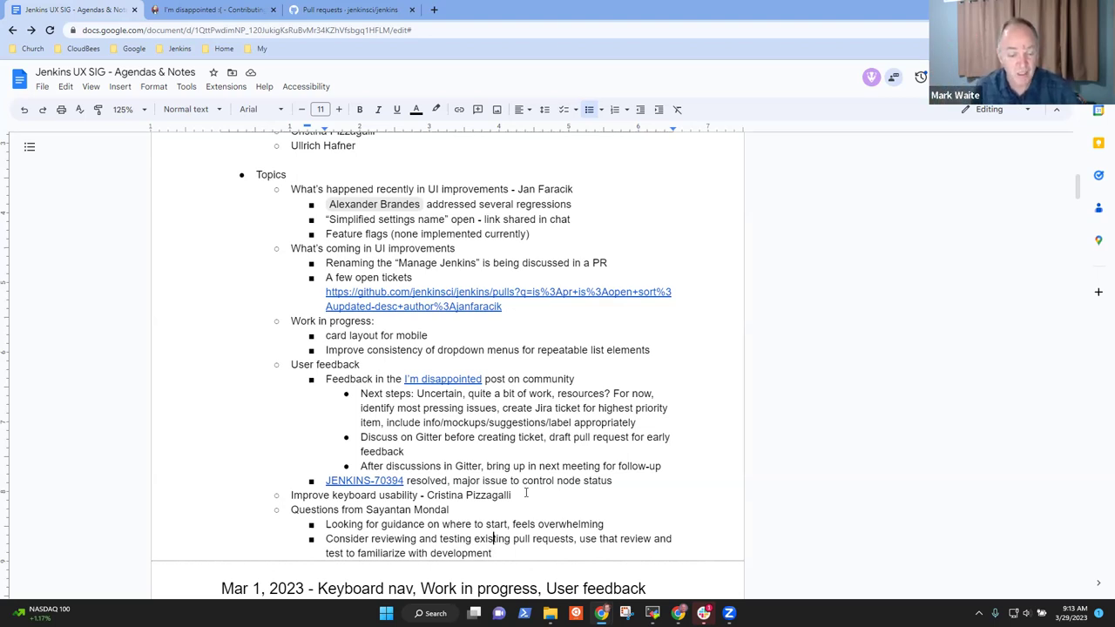
key(ctrl+Left)
key(ctrl+shift+Right)
key(ctrl+shift+Right)
key(ctrl+shift+Right)
key(ctrl+shift+Right)
key(ctrl+shift+Right)
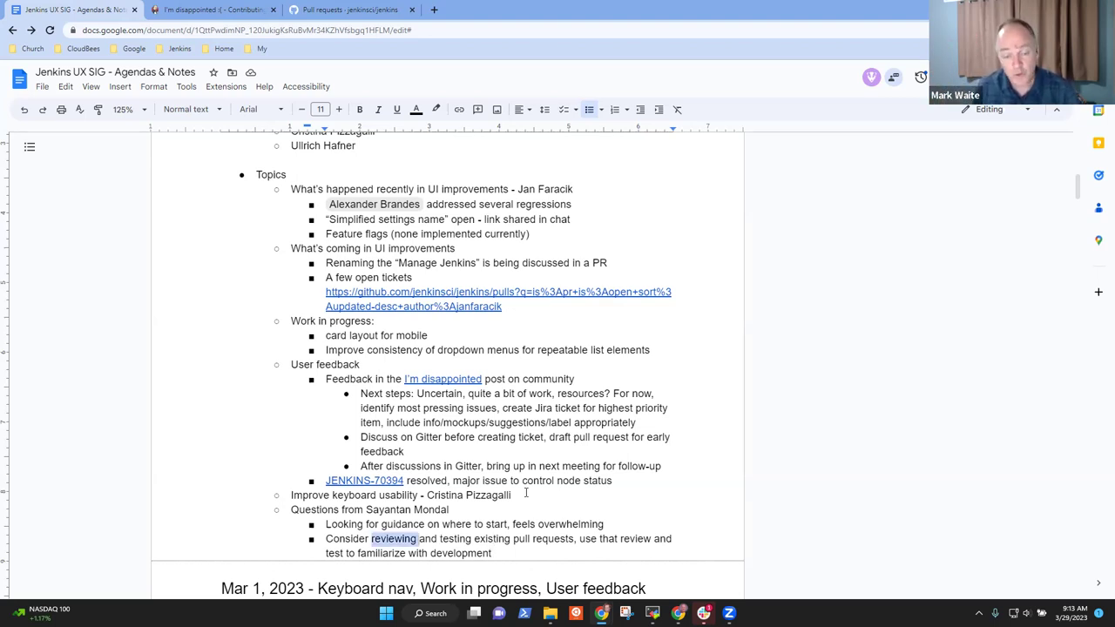
key(ctrl+shift+Right)
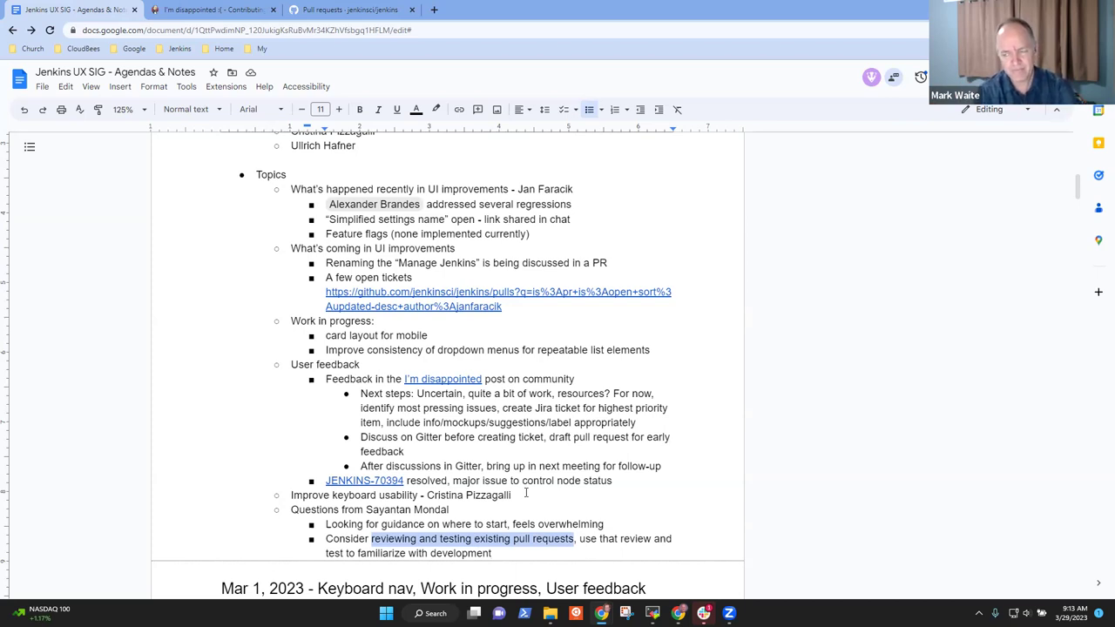
key(Down)
key(End)
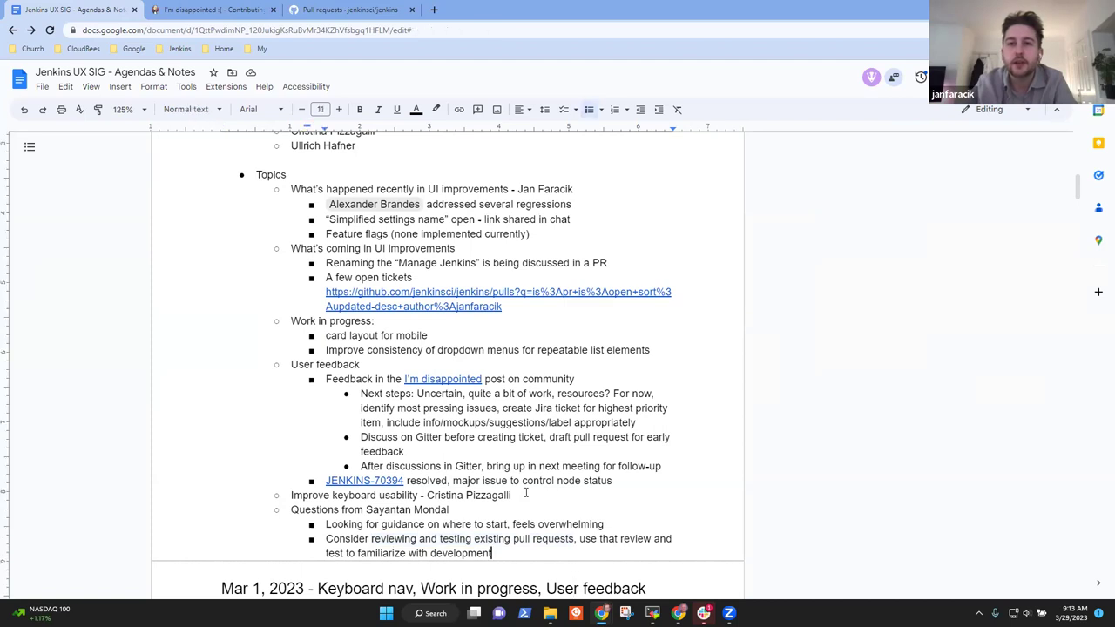
- Add a third sub-bullet 'Review existing issues and try to implement a fix for existing issues'
key(Return)
text(rEVIEW)
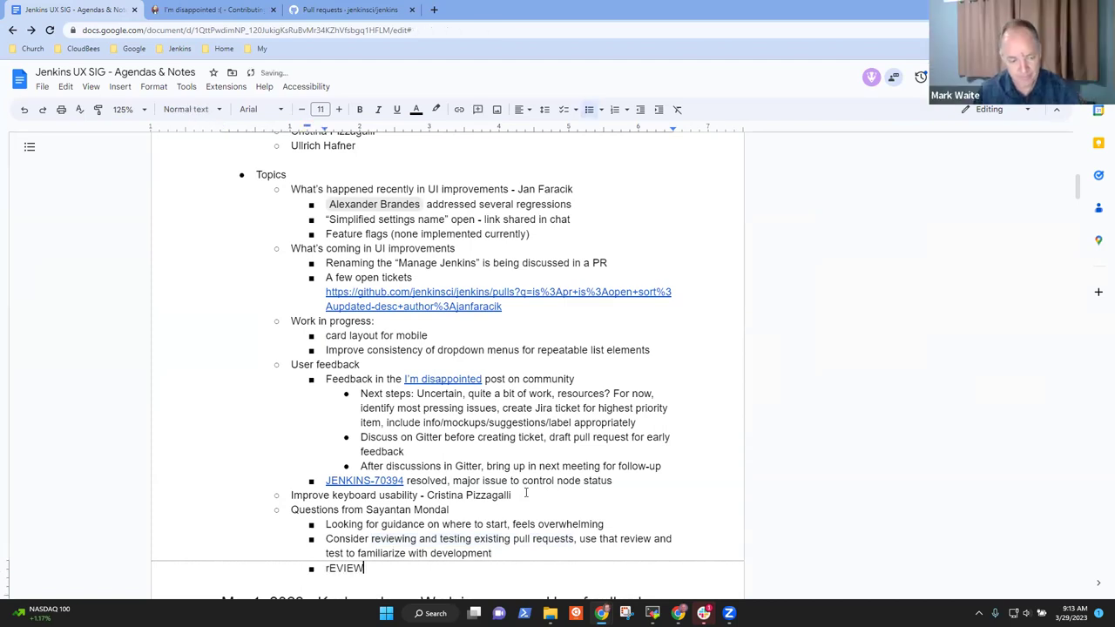
key(shift+Home)
text(Review exz)
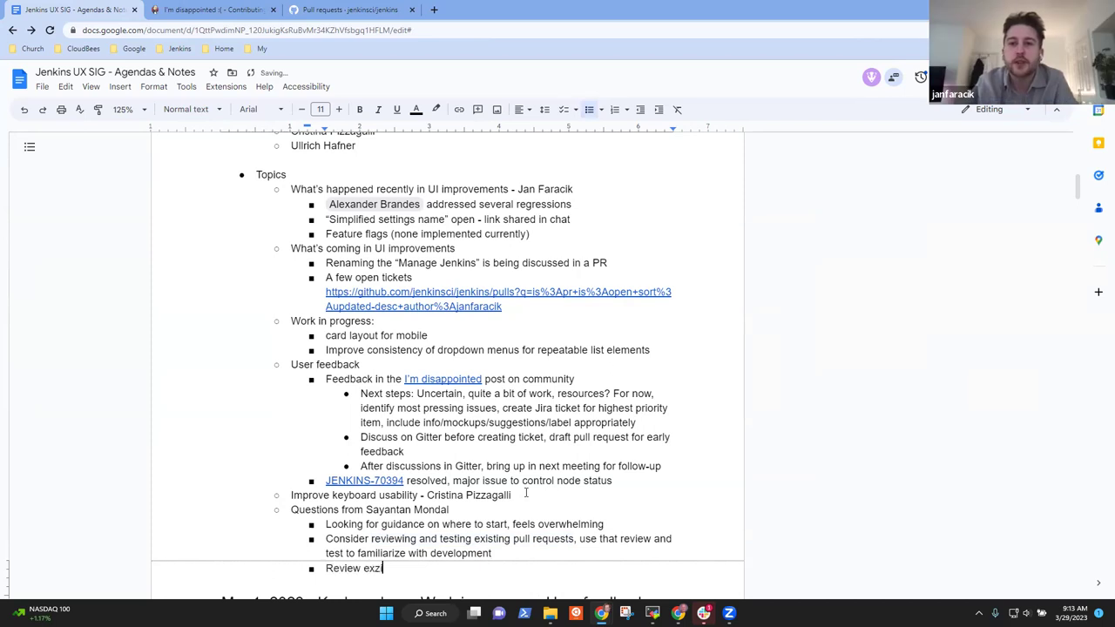
key(BackSpace)
text(is)
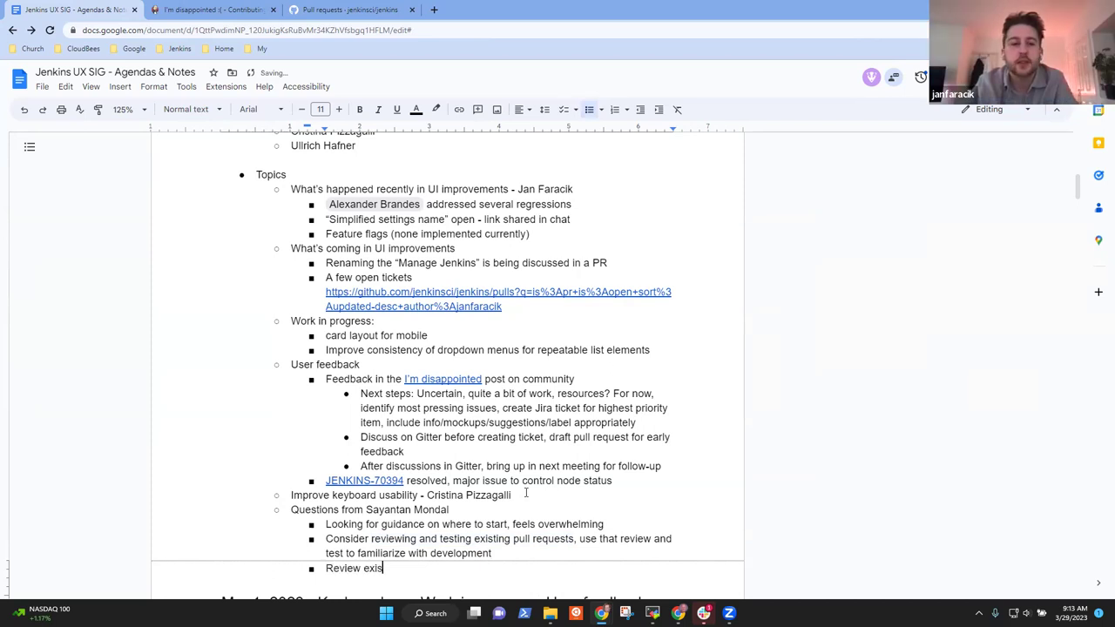
text(ting issues)
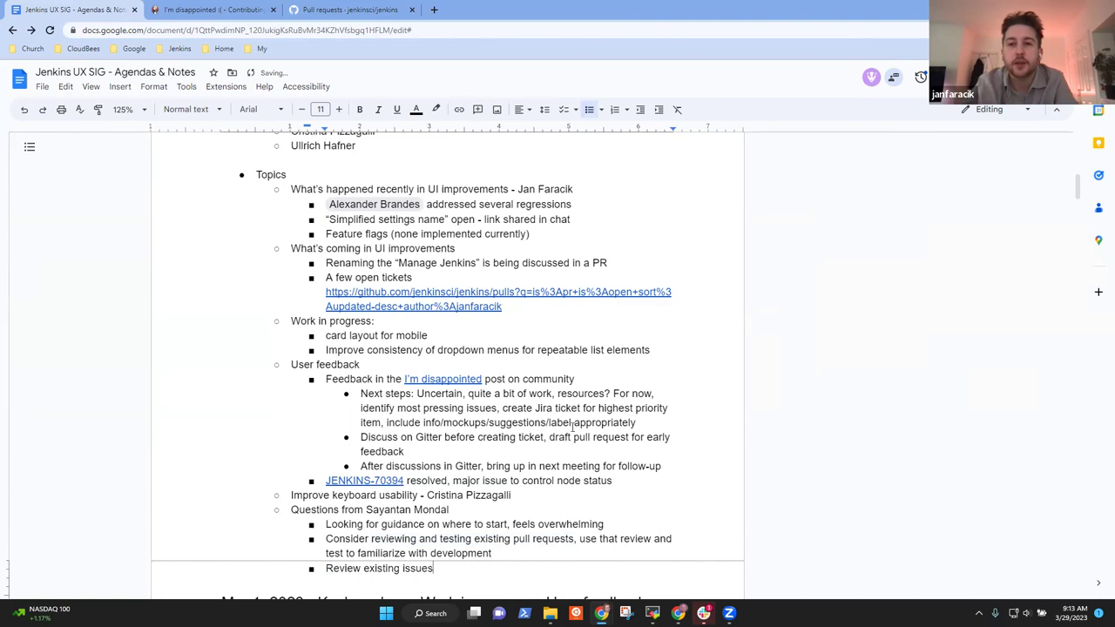
scroll(575, 426, down, 5)
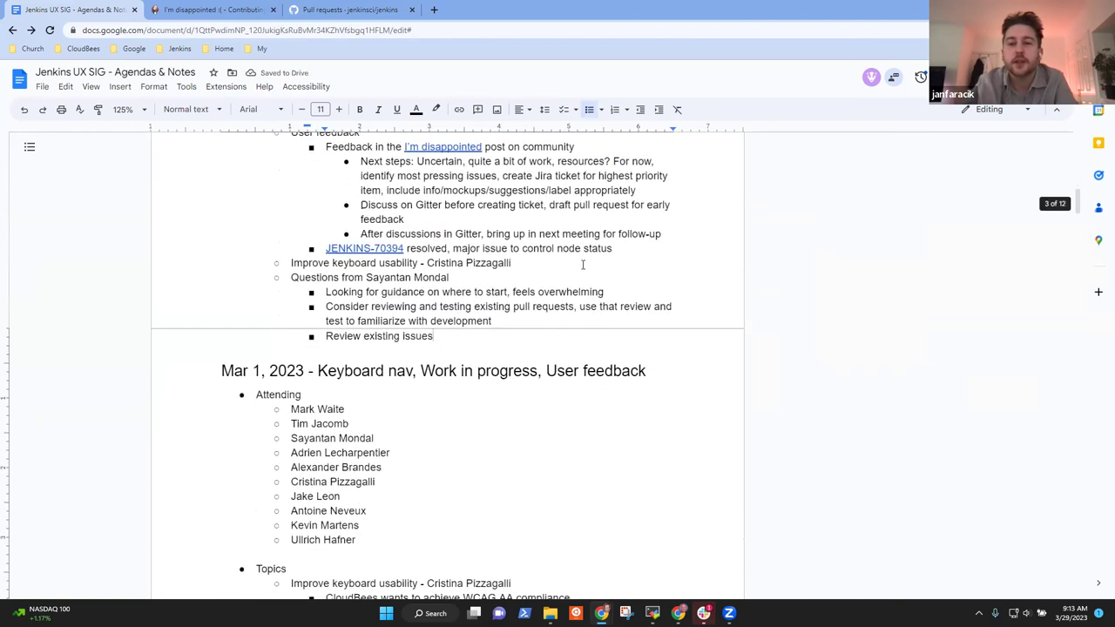
text(and )
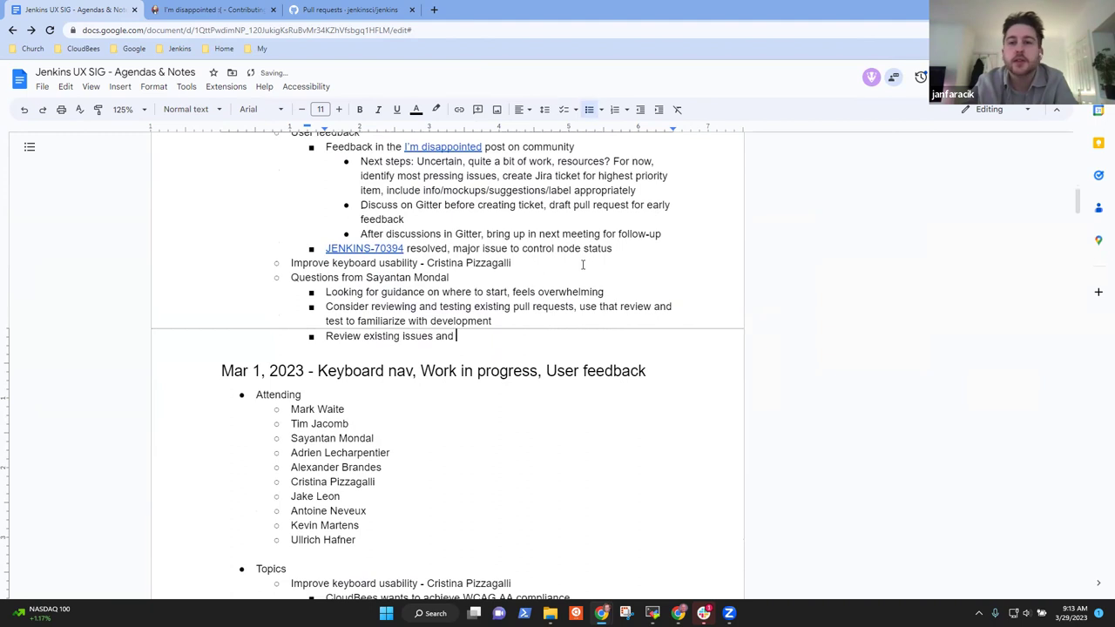
text(consider)
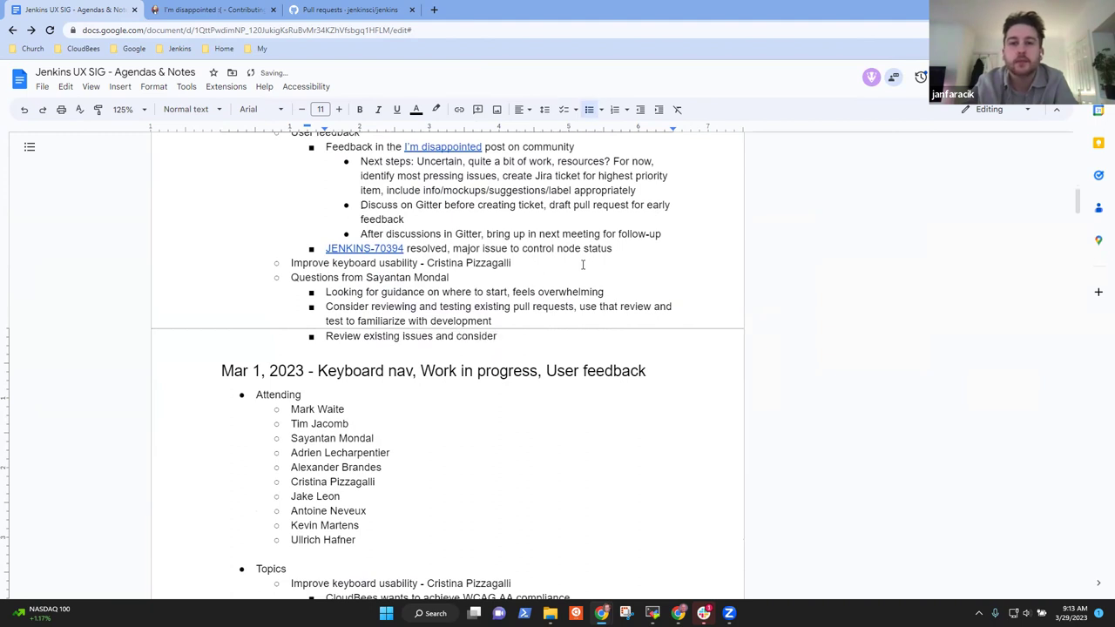
key(ctrl+BackSpace)
text(try to imp;lement)
key(BackSpace)
key(BackSpace)
key(BackSpace)
key(BackSpace)
key(BackSpace)
key(BackSpace)
key(BackSpace)
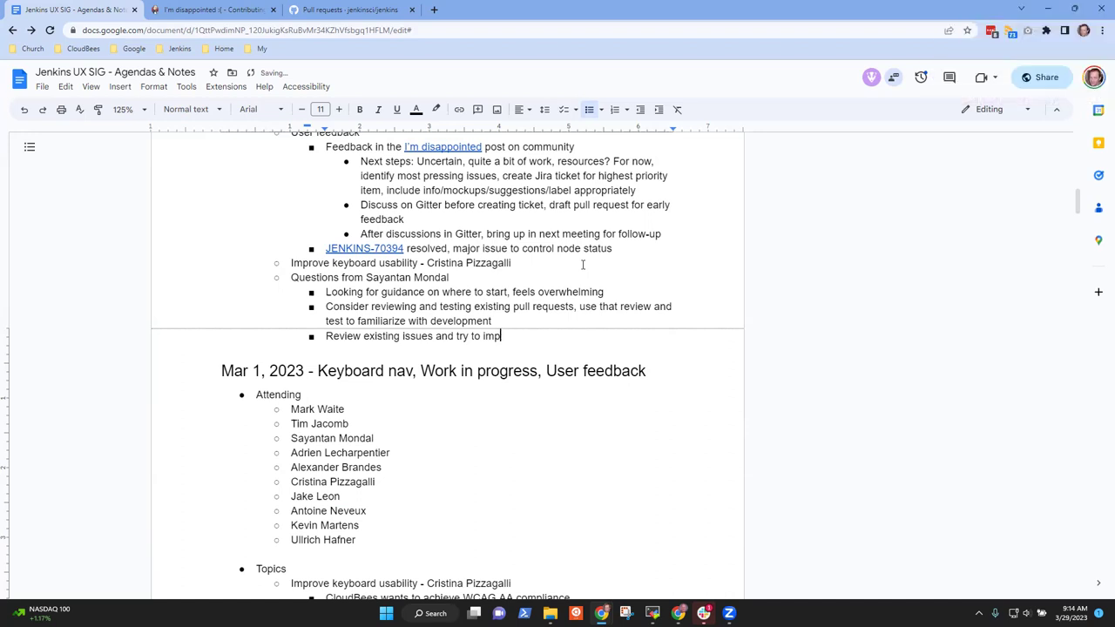
text(lement a fix for)
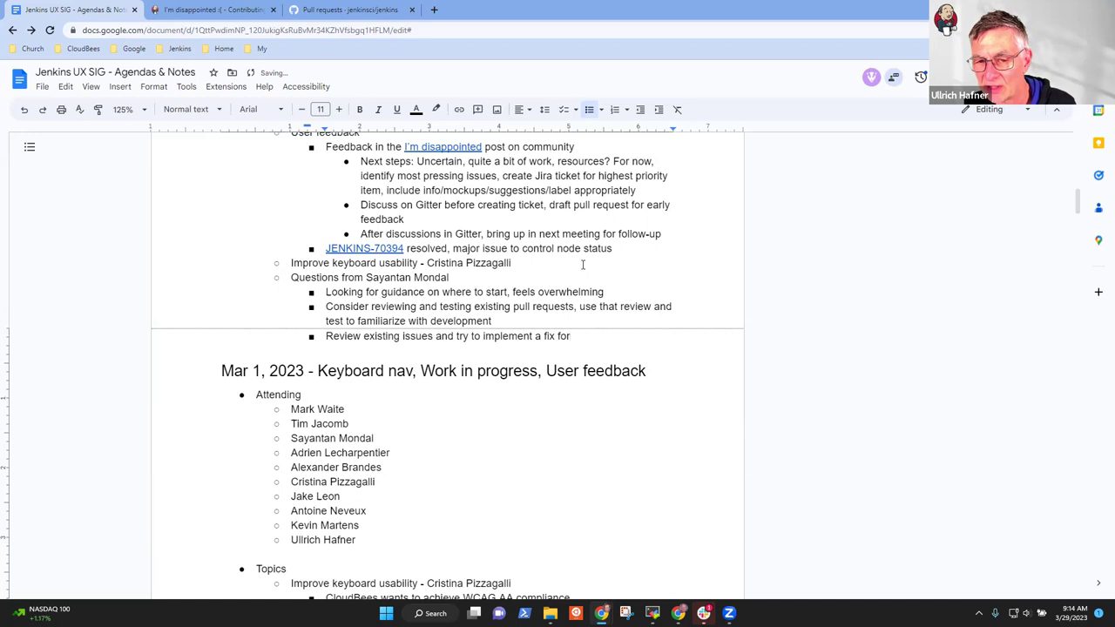
text( existing issues)
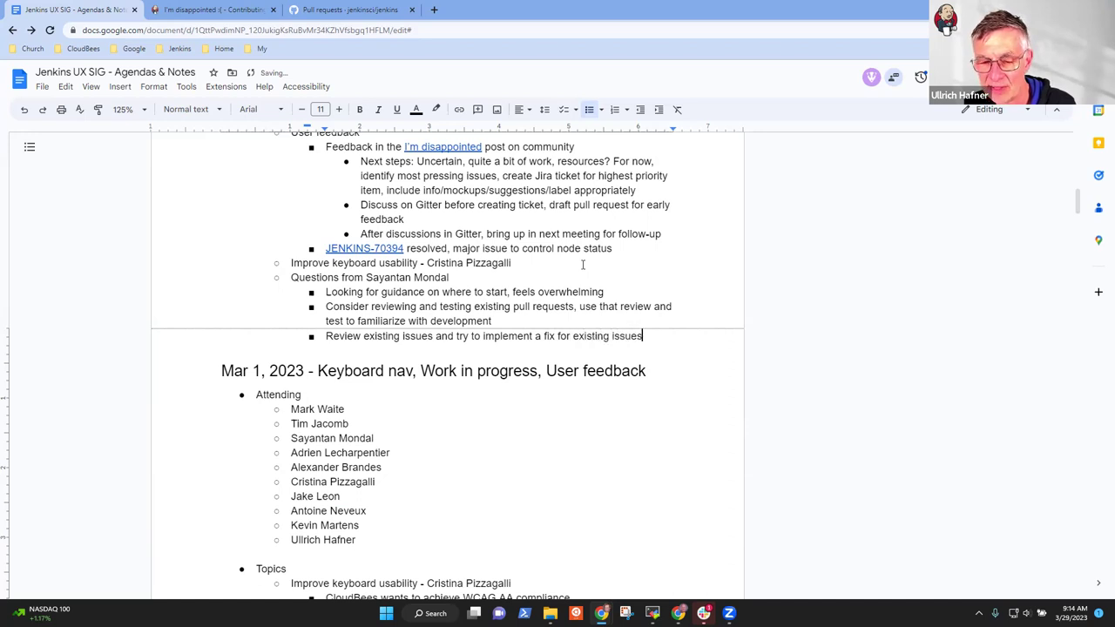
- Add 'Look at things that interest you' with sub-bullets on build results and on nodes and agents
key(Return)
text(Look at th)
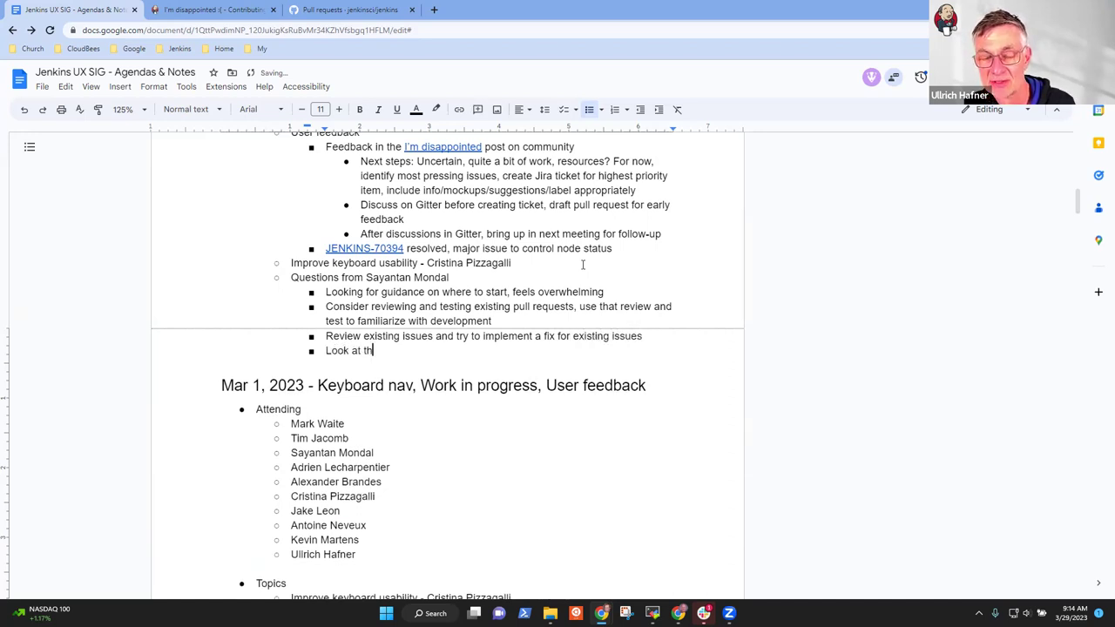
text(ings that intreres)
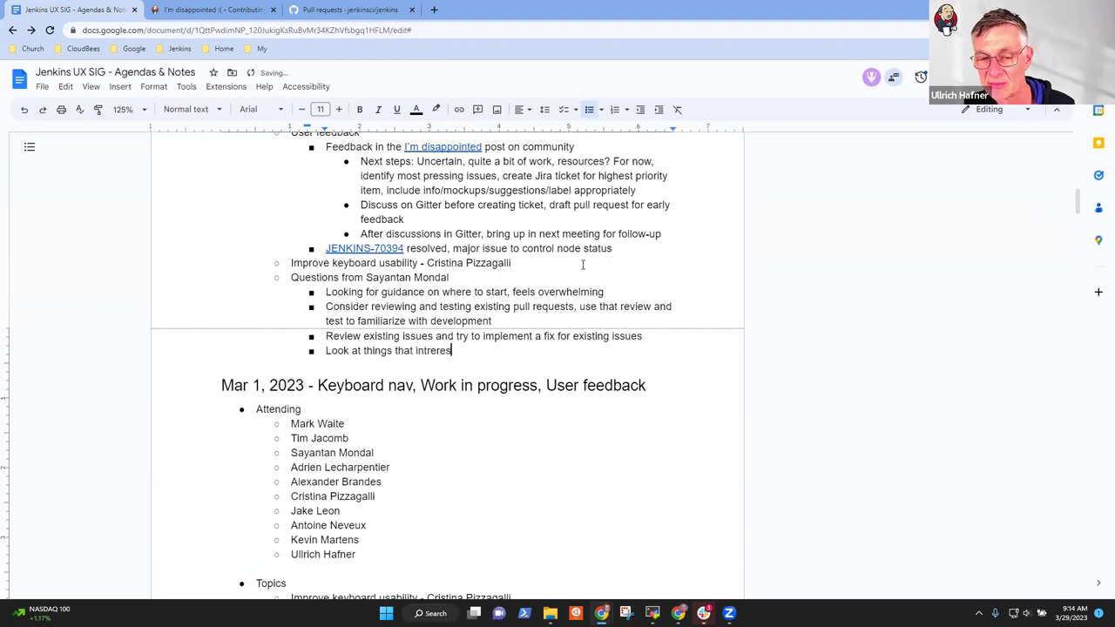
key(ctrl+BackSpace)
text(interest you)
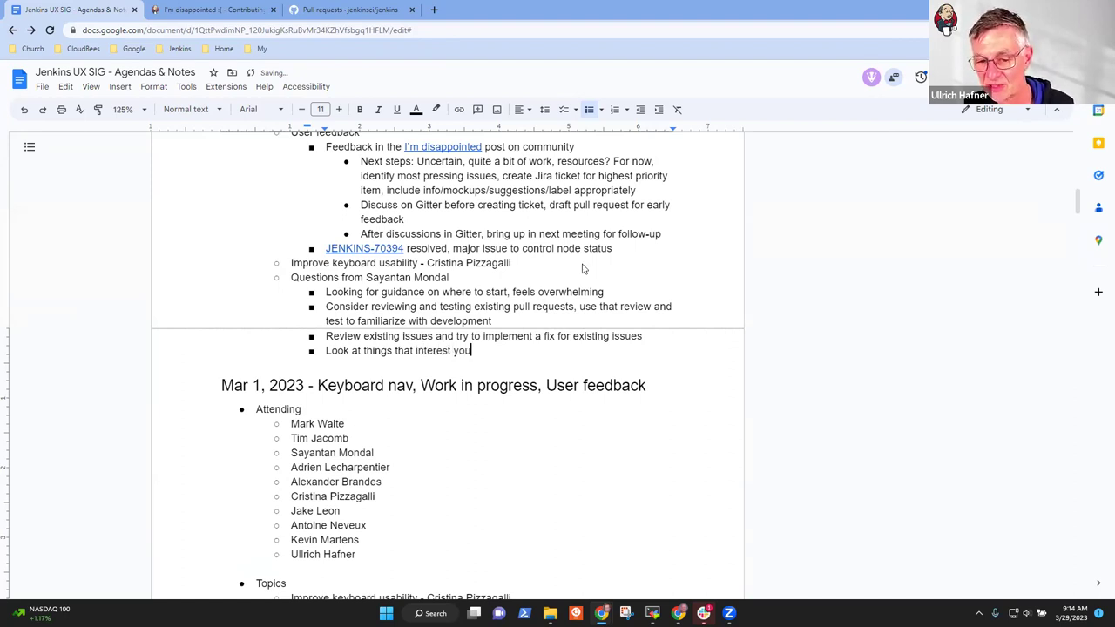
key(Return)
key(Tab)
text(Ulli is i)
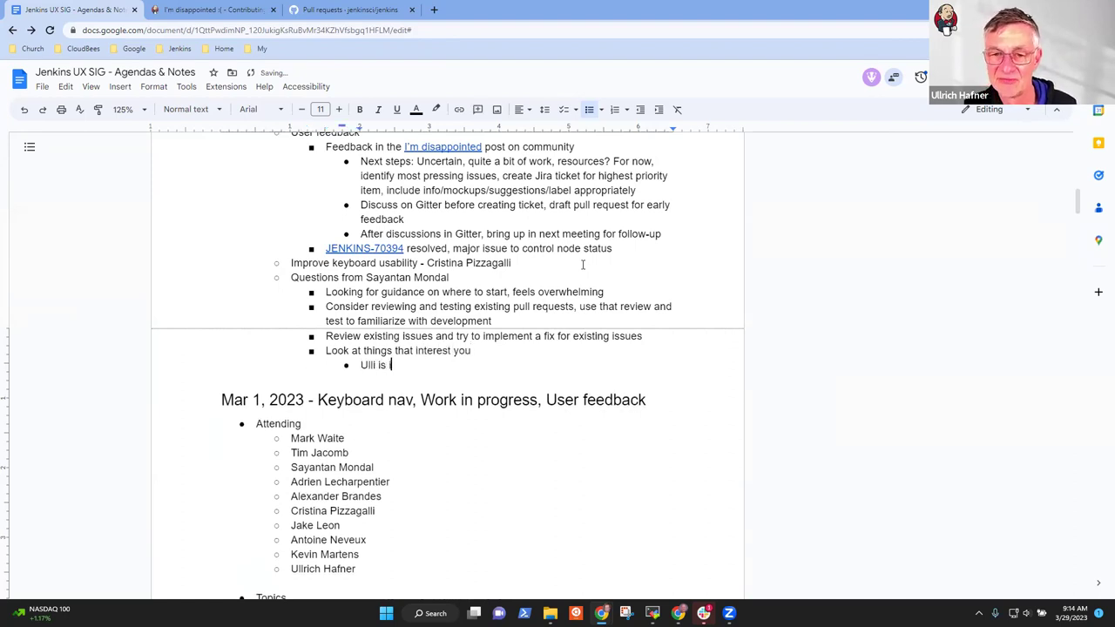
text(nterested in b)
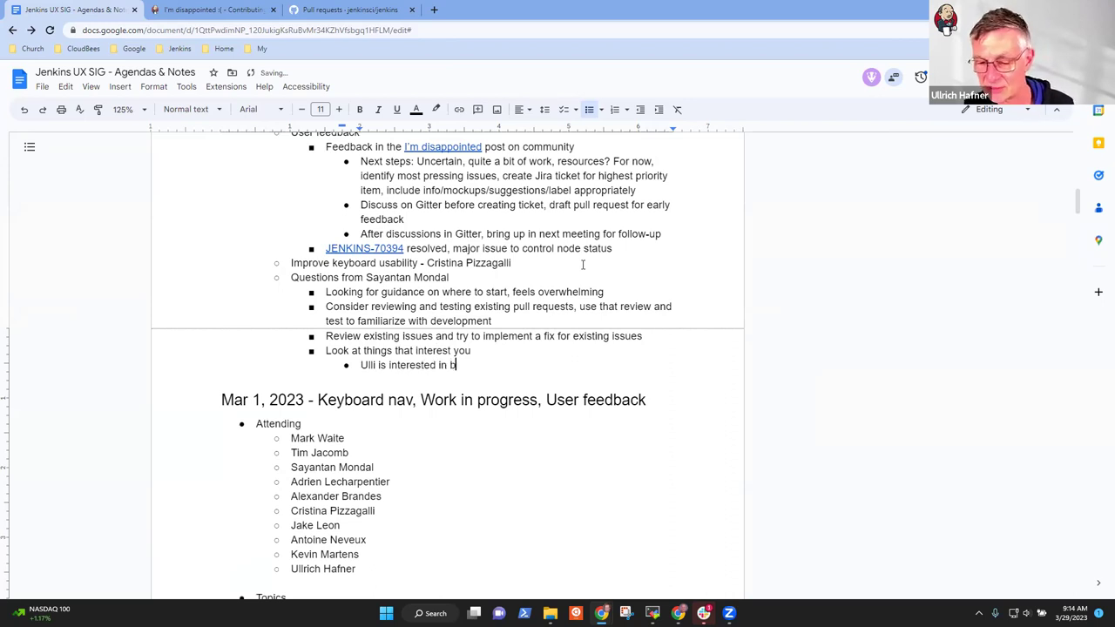
text(uild results, c)
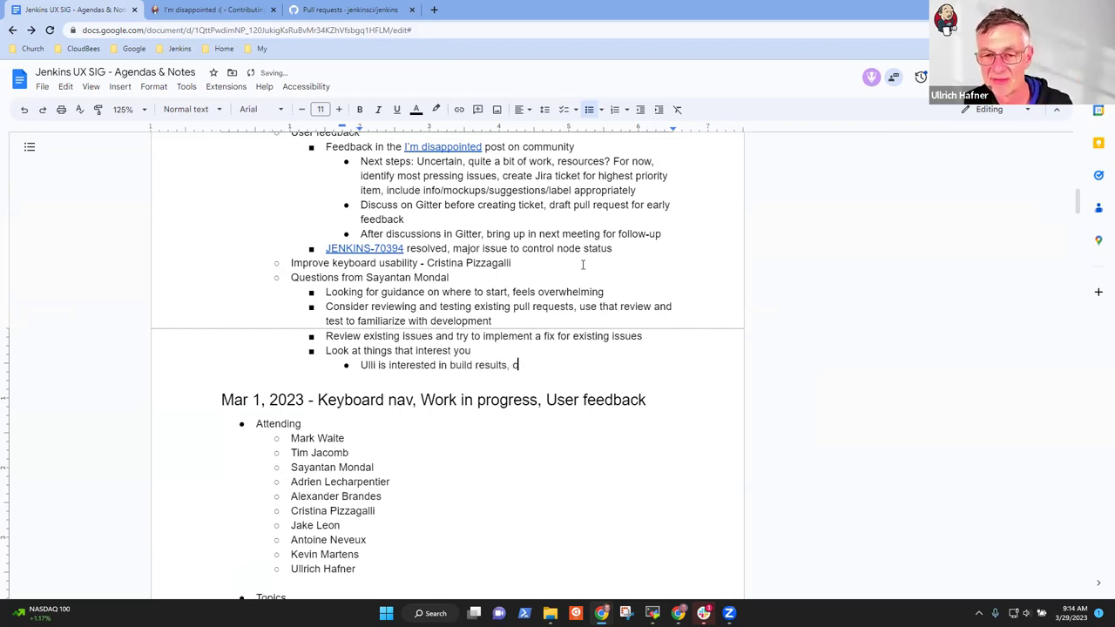
text(hanges the inte)
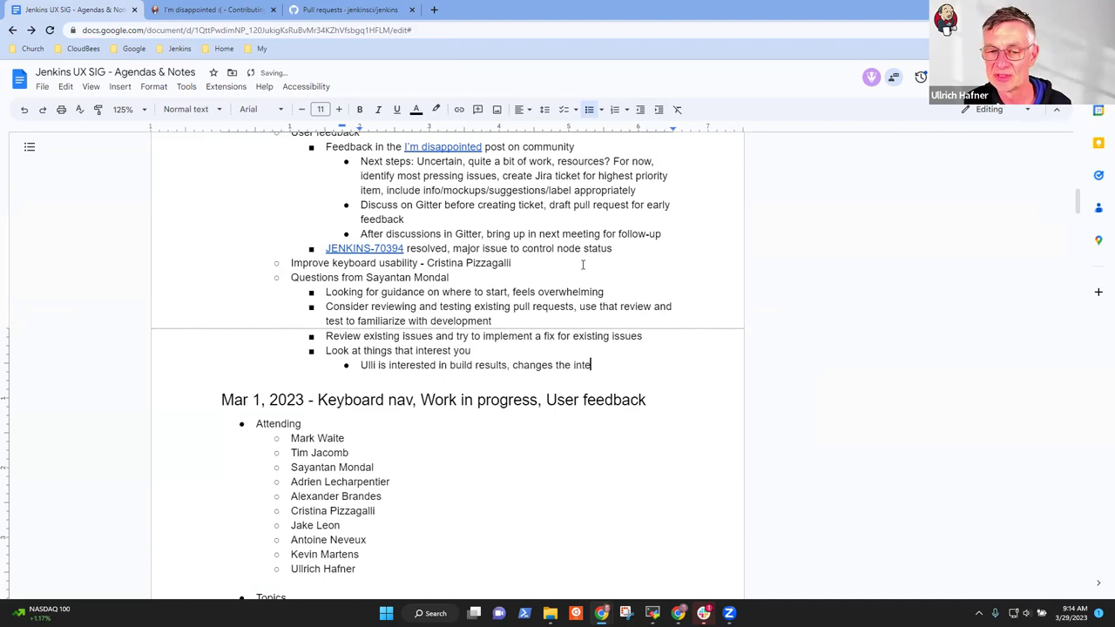
text(rface of )
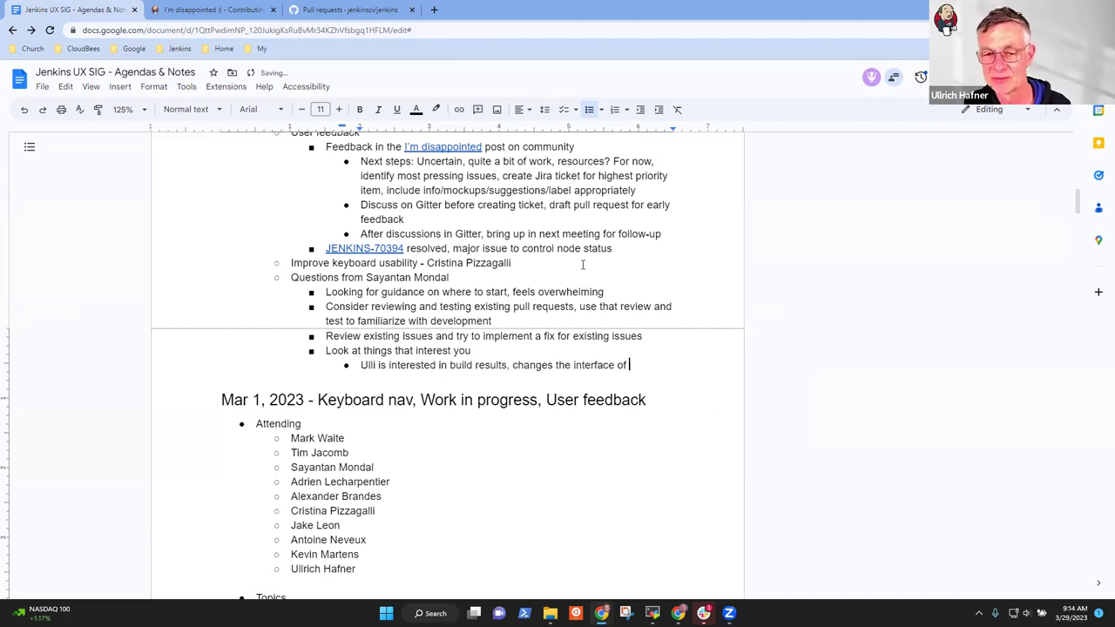
text(build results)
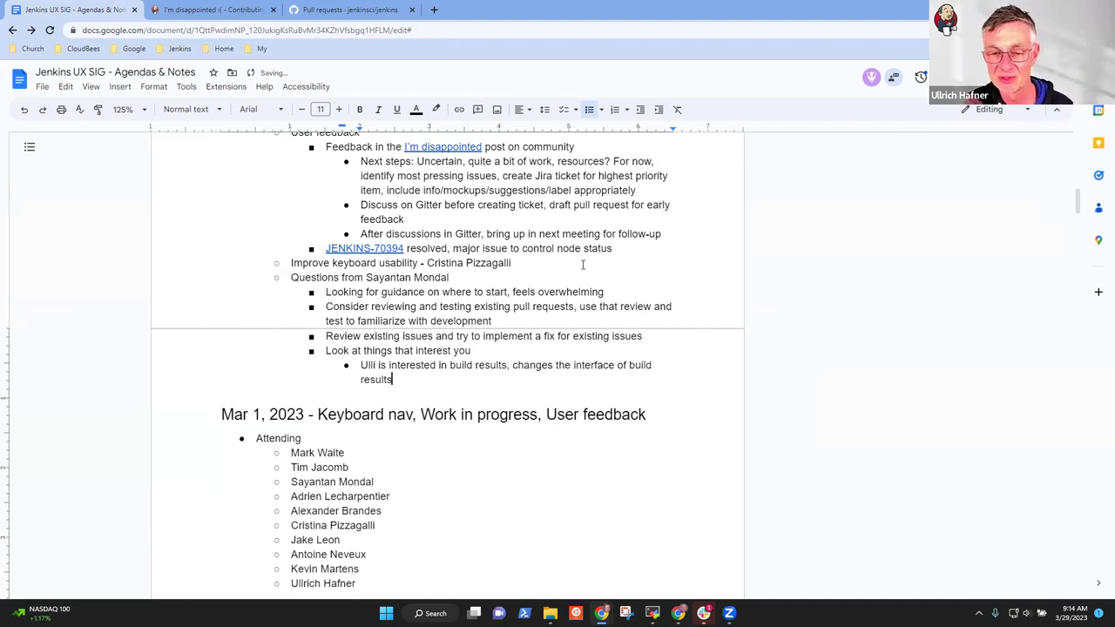
key(ctrl+shift+Left)
key(BackSpace)
key(Return)
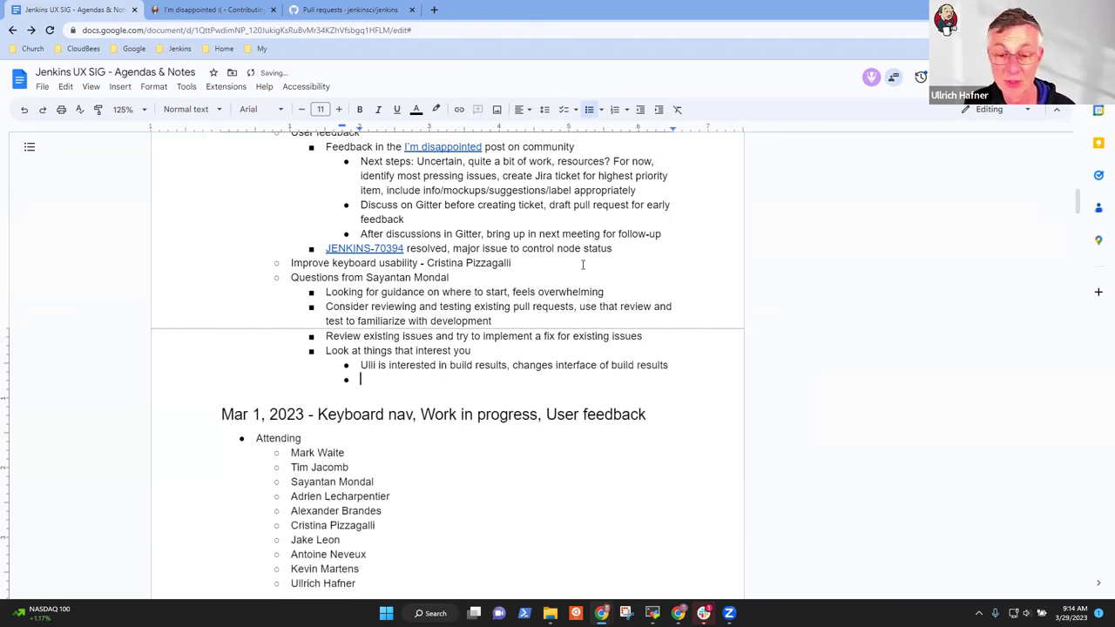
text(If y)
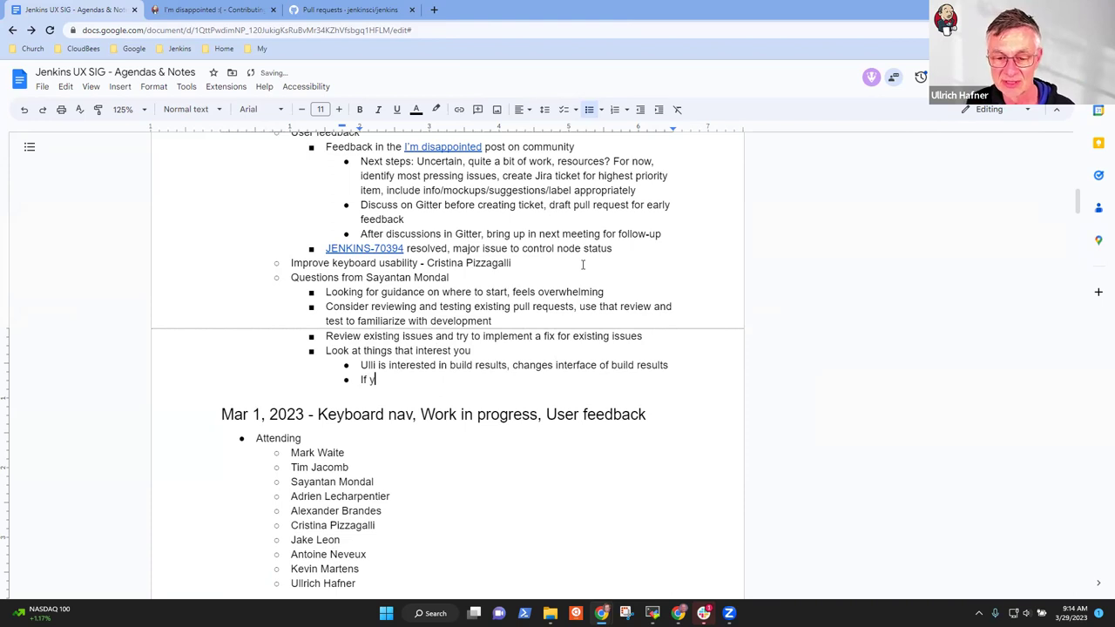
text(ou're interested)
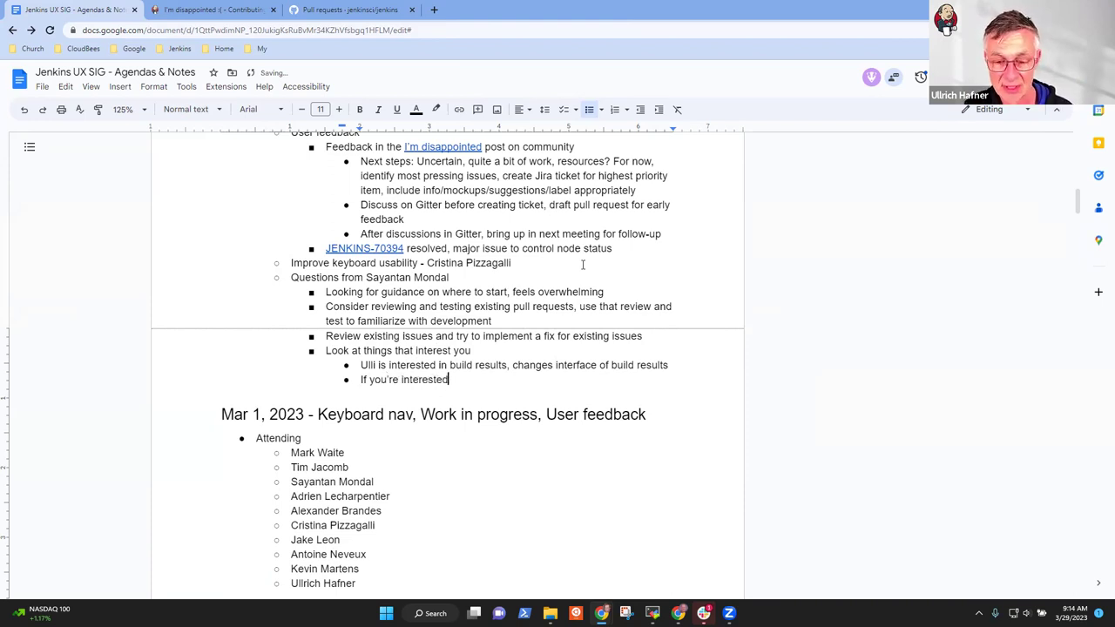
text( in nodes)
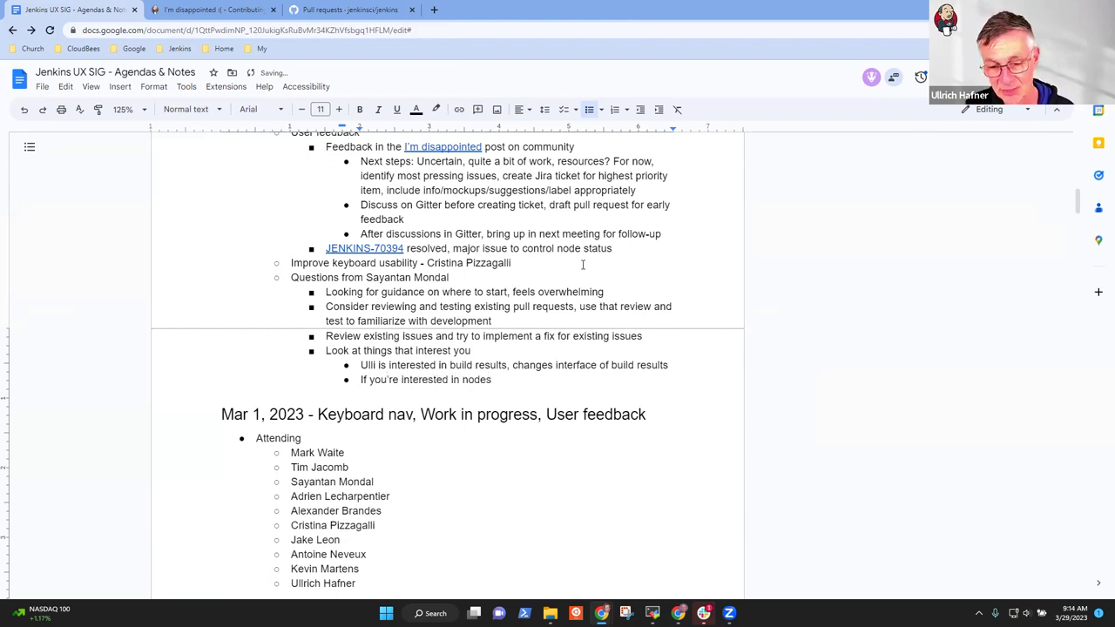
text( and agents, )
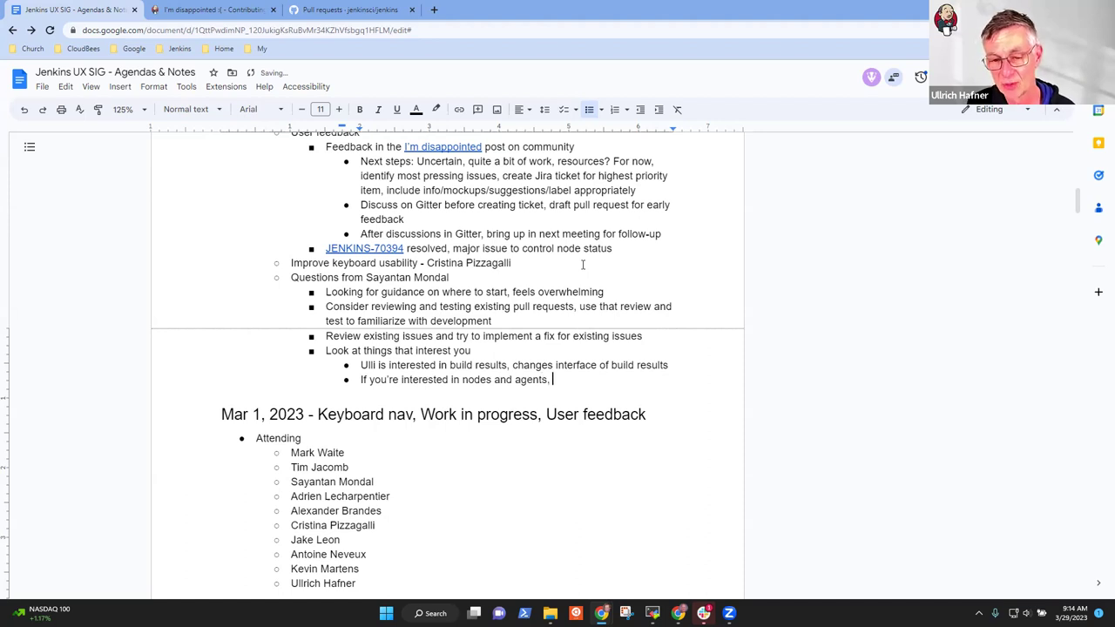
text(look there t)
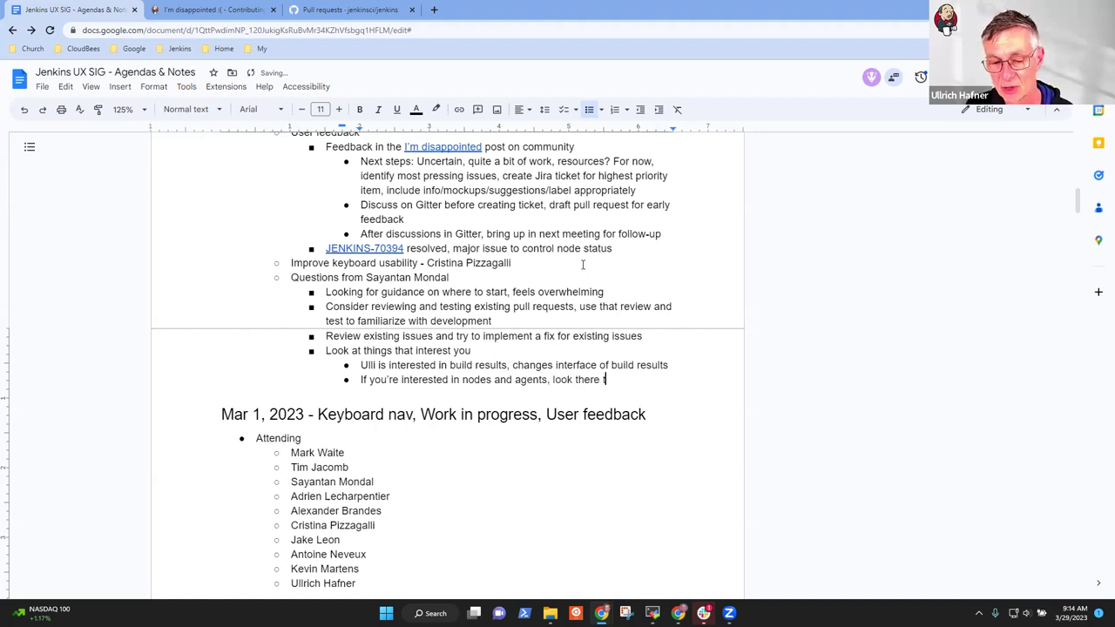
text(o improve it)
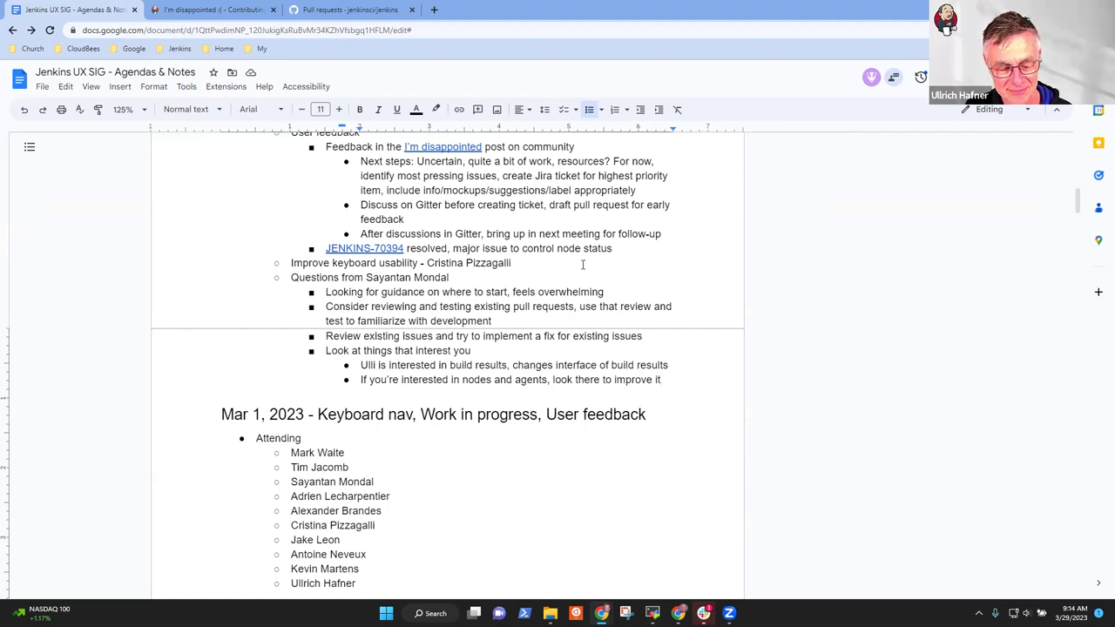
- Add bullets on an old design library plugin issue and 'Asked questions in the issue, where to'
key(Return)
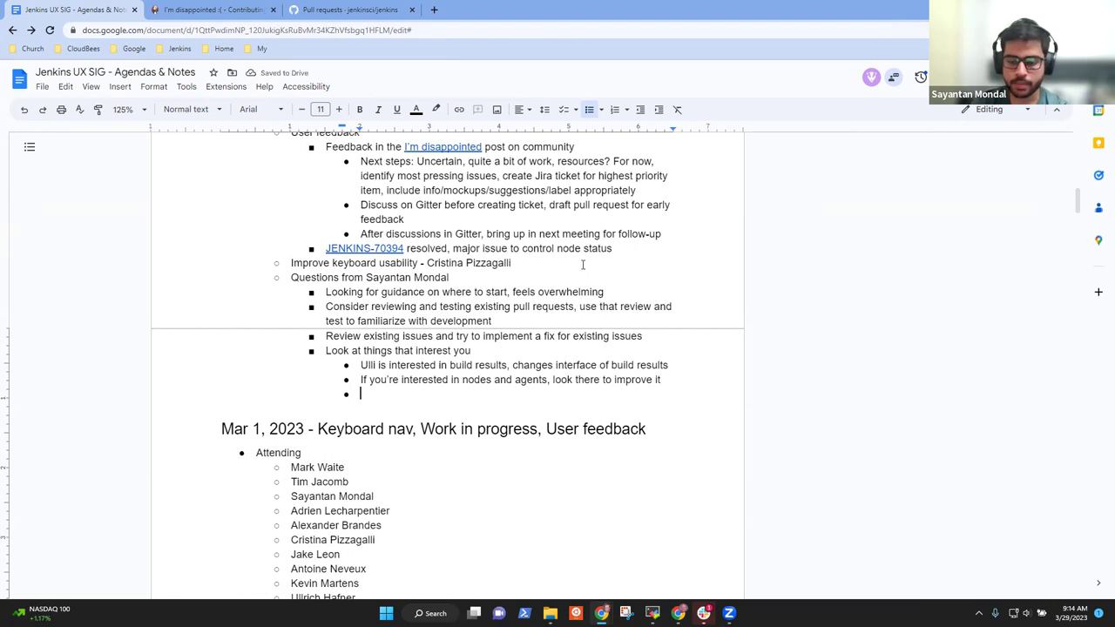
text(Took an old is)
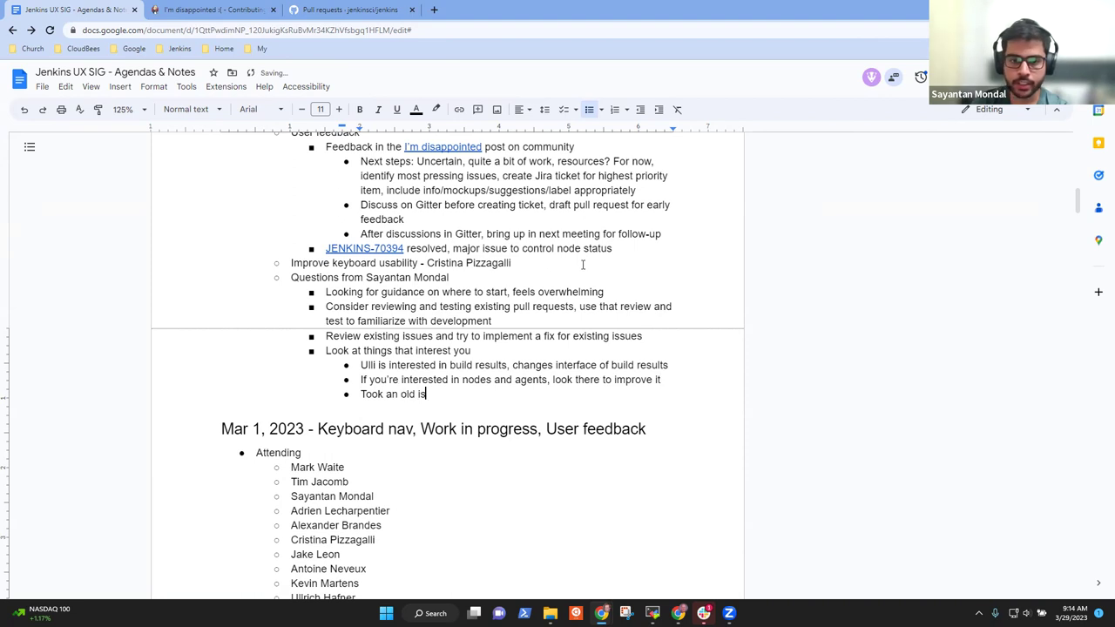
text(sue in the)
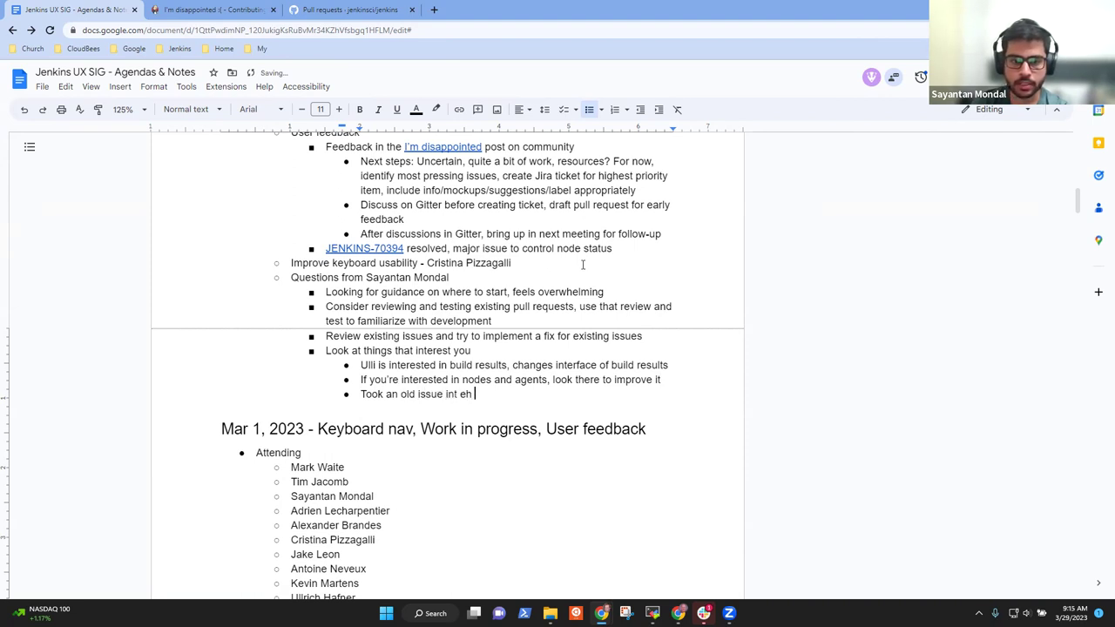
text( design)
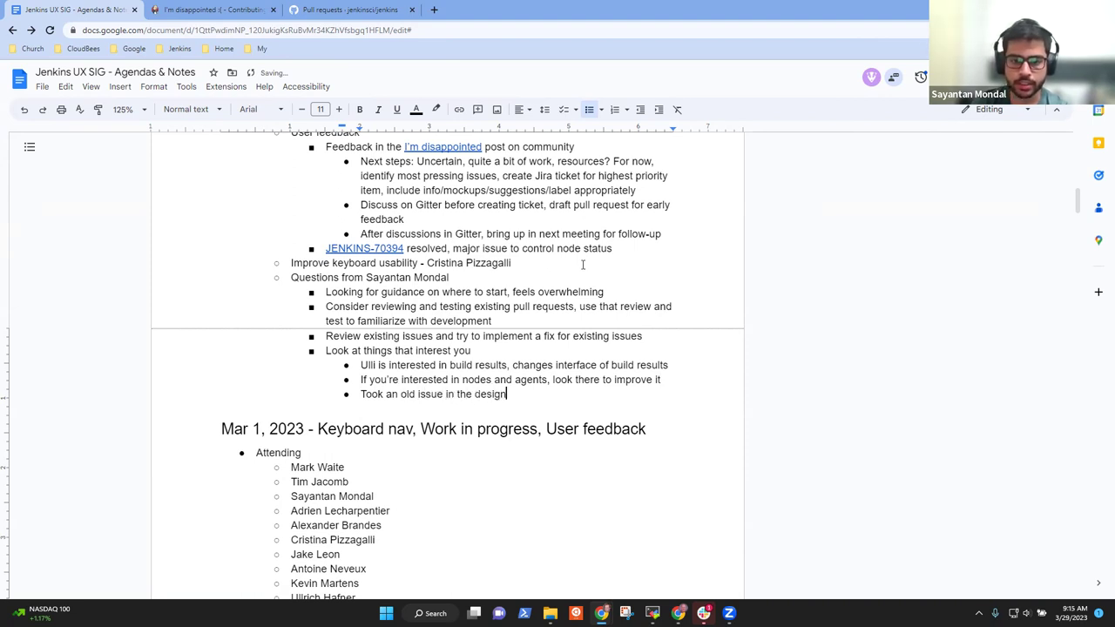
text( library plugi)
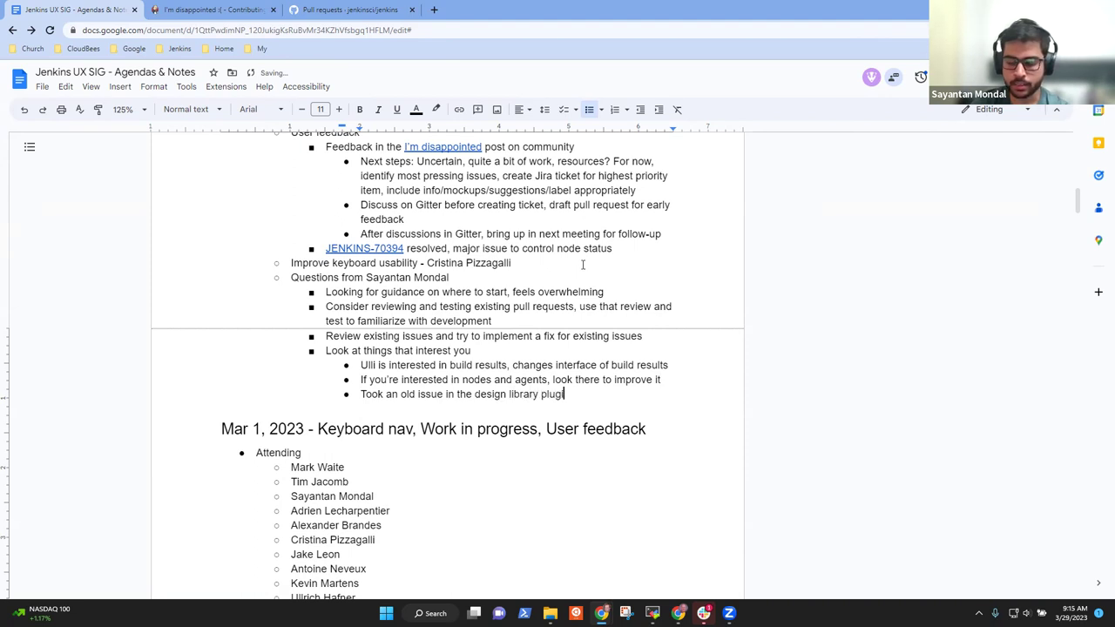
text(n, found many)
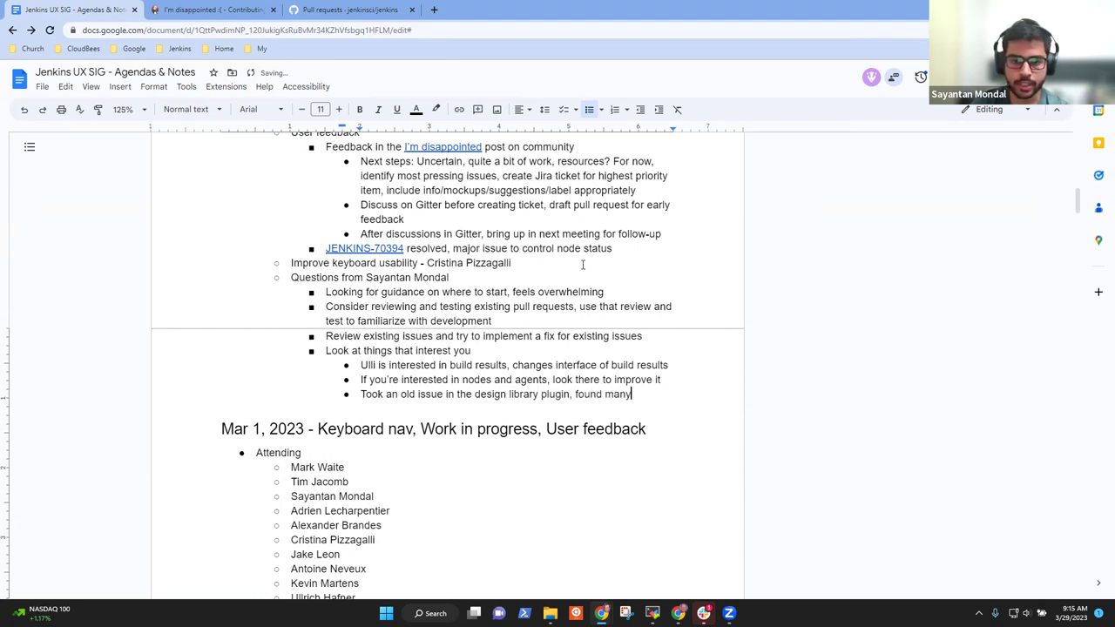
text( things )
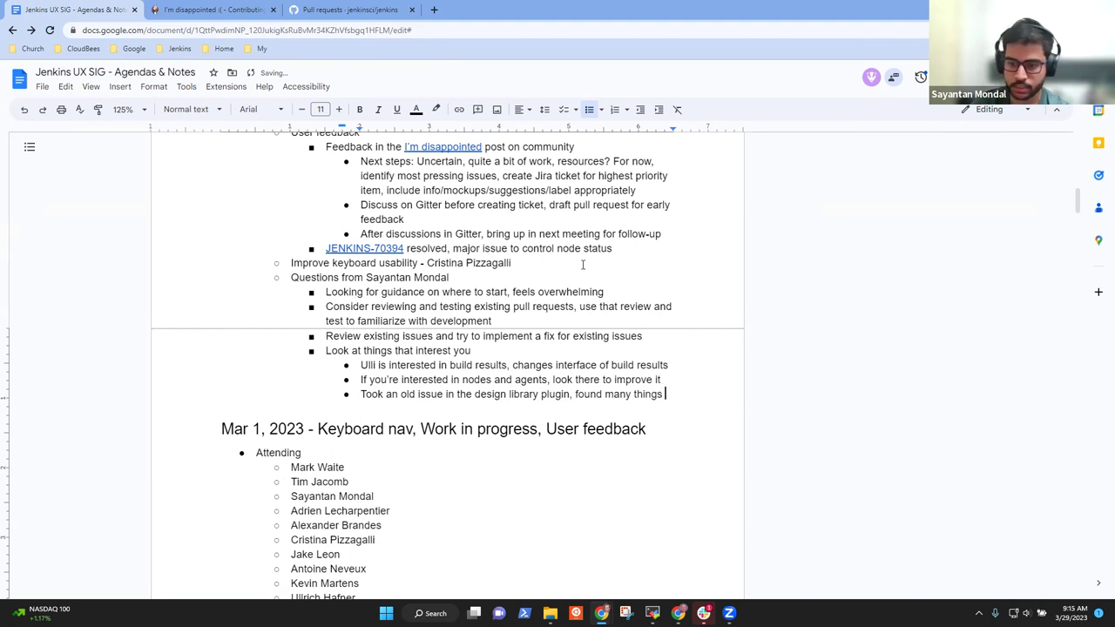
text(that does)
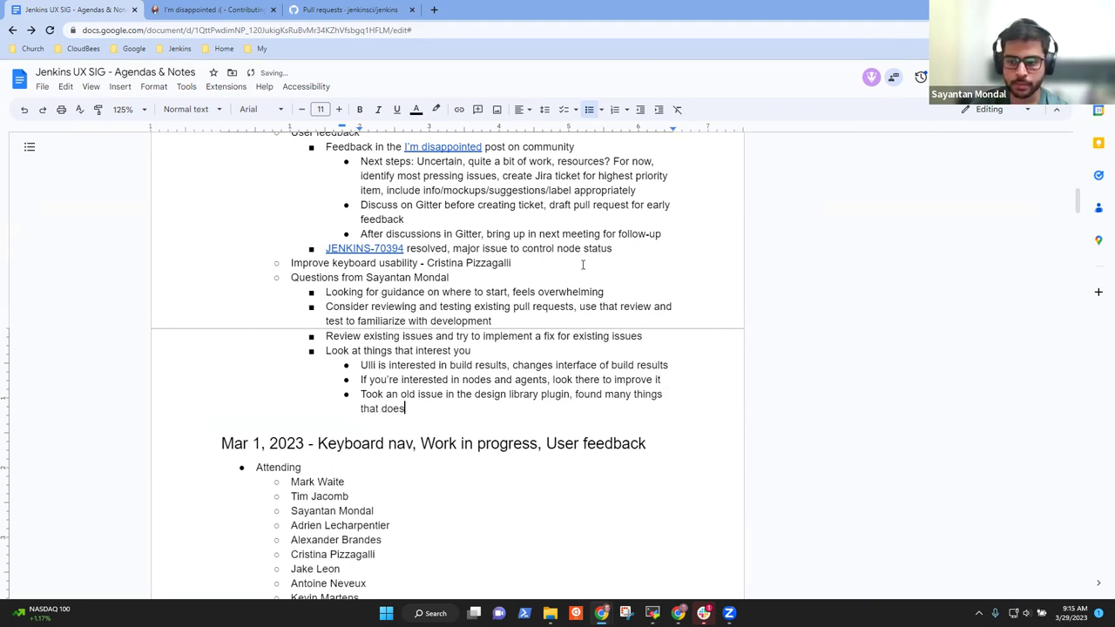
text( not understand)
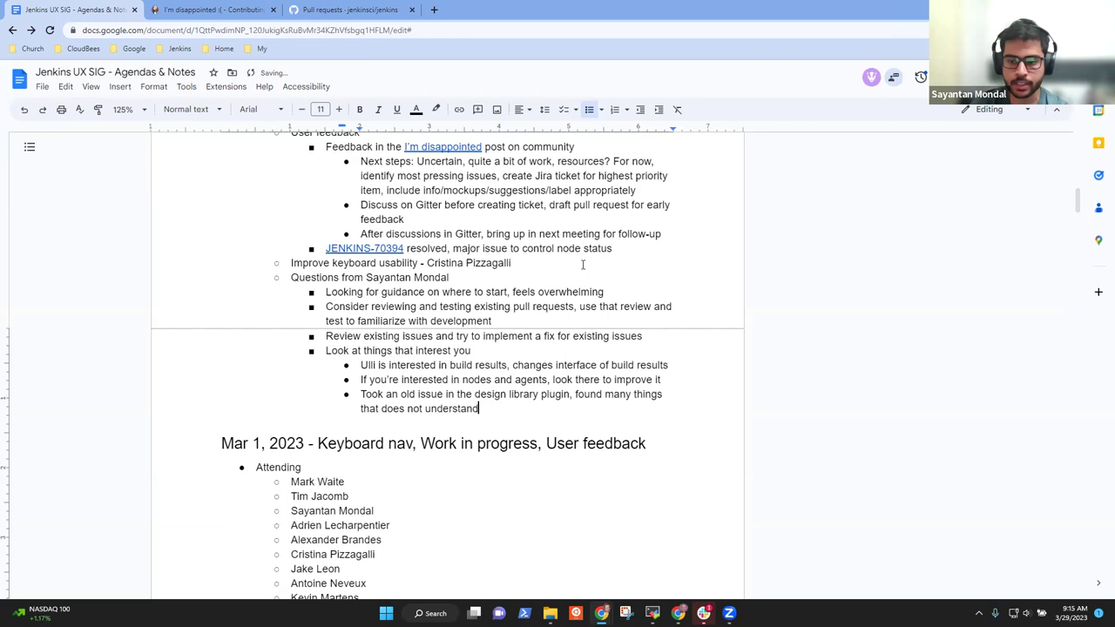
key(Return)
text(Asked)
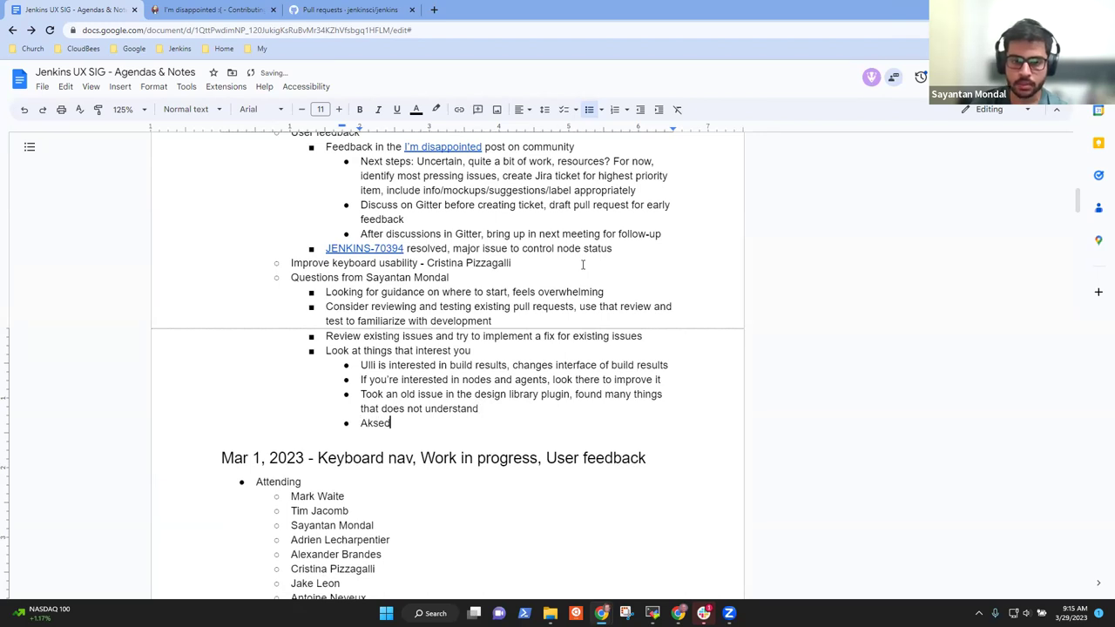
key(ctrl+BackSpace)
text(Asked questio)
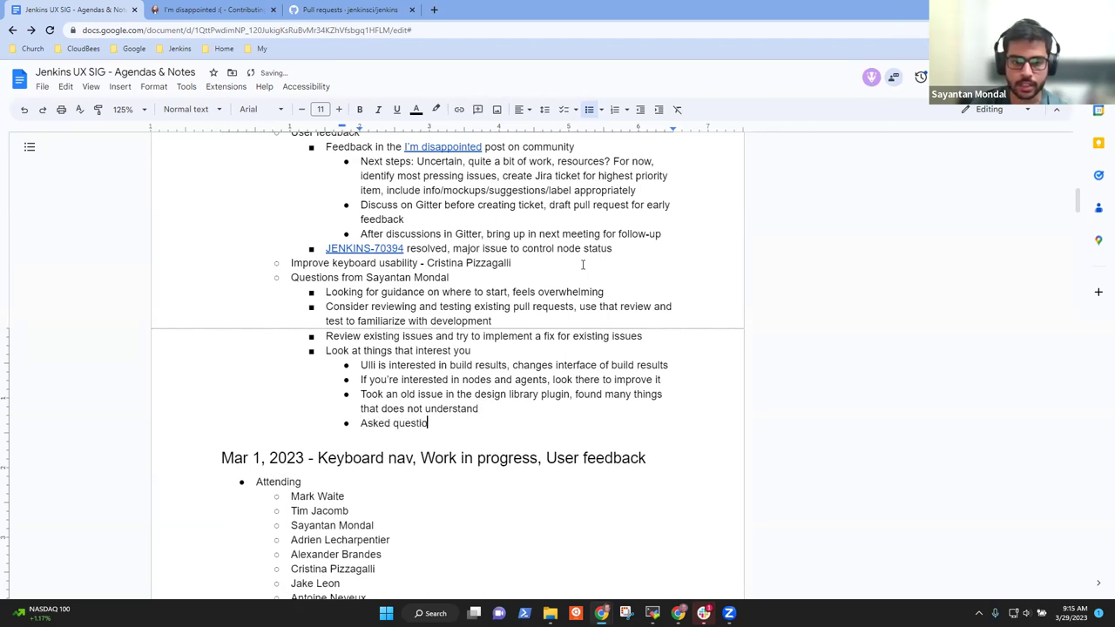
text(ns in the )
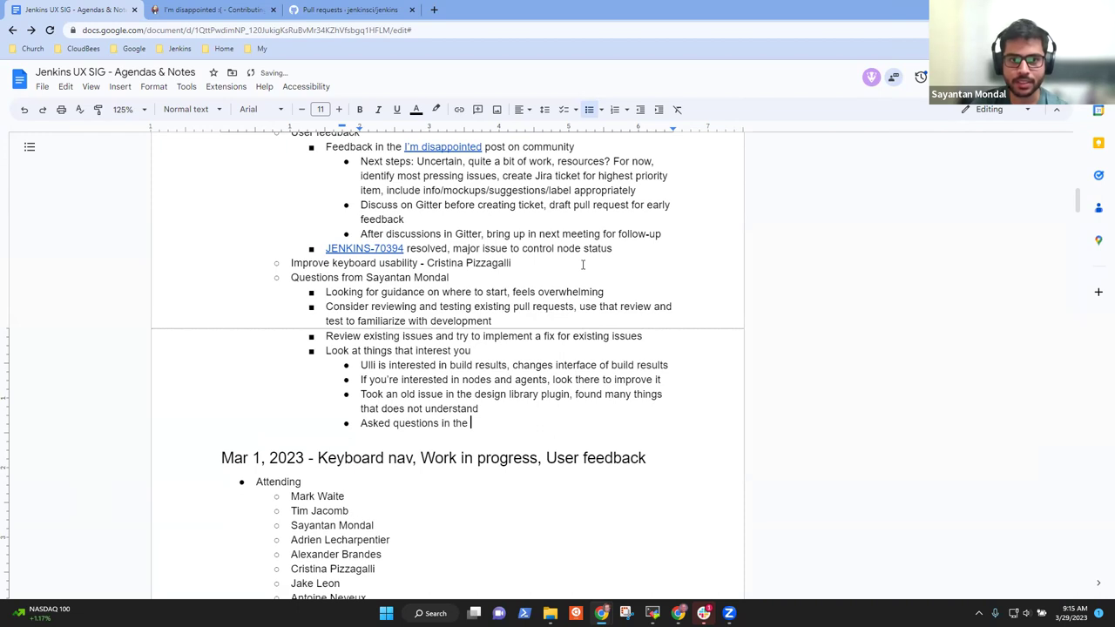
text(issue, )
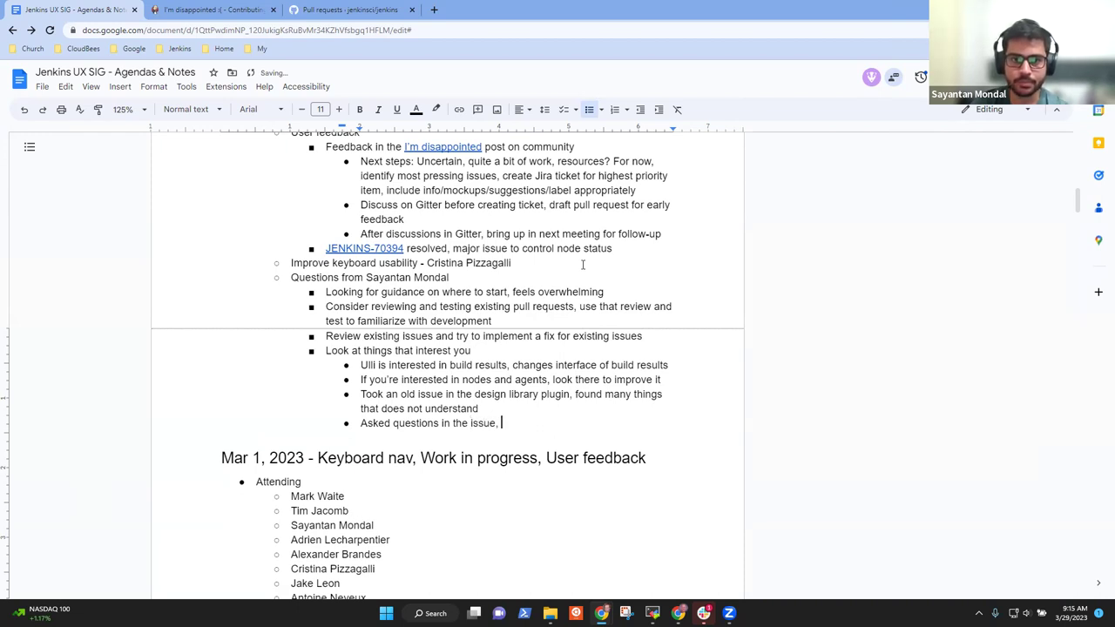
text(where to)
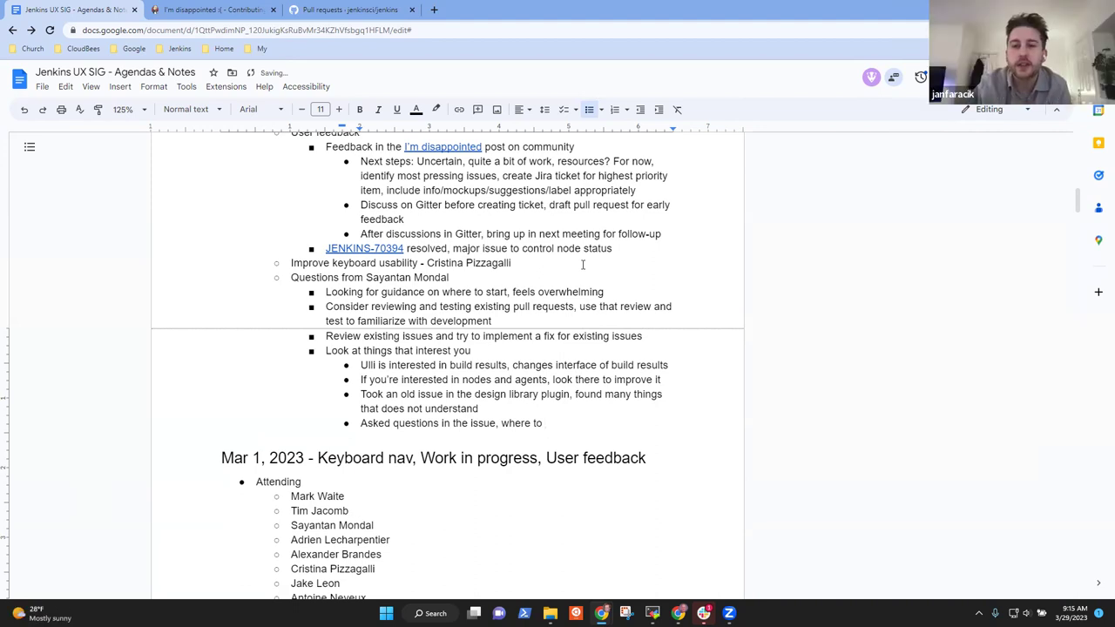
- Add the bullet 'Post in the UX SIG on gitter chat (larger audience)'
key(Return)
text(Possibl)
key(ctrl+BackSpace)
text(Post in te)
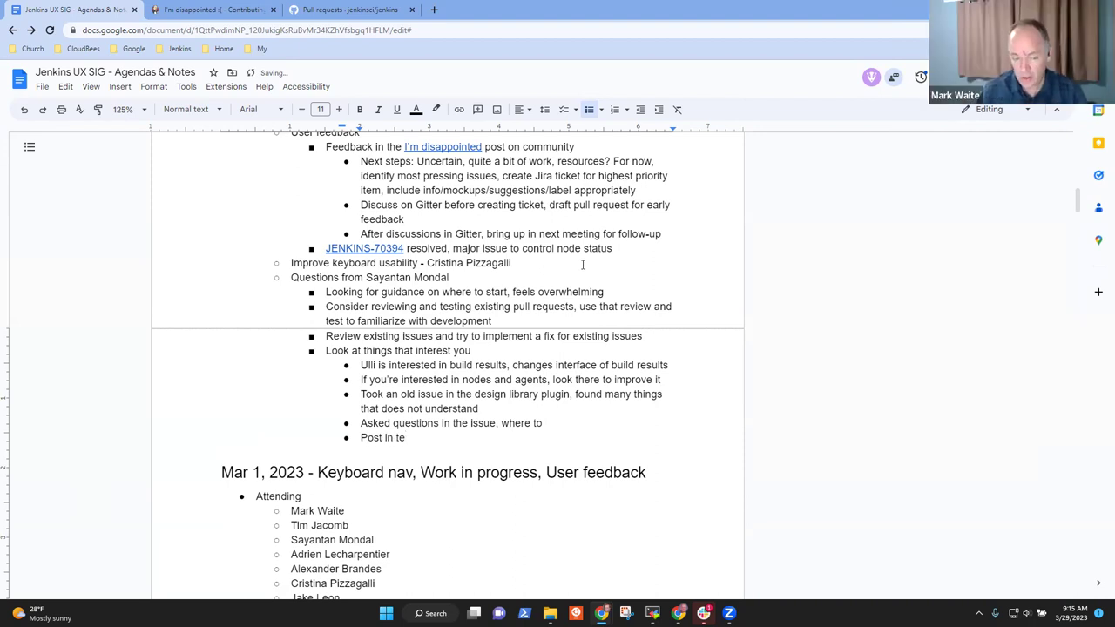
key(BackSpace)
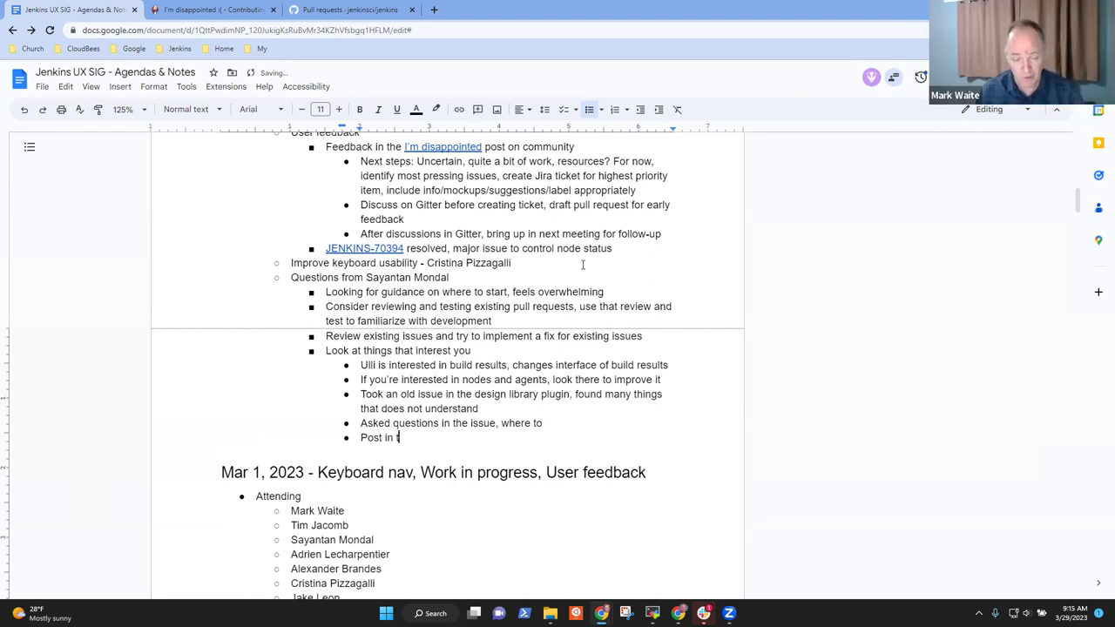
key(BackSpace)
text(the UX)
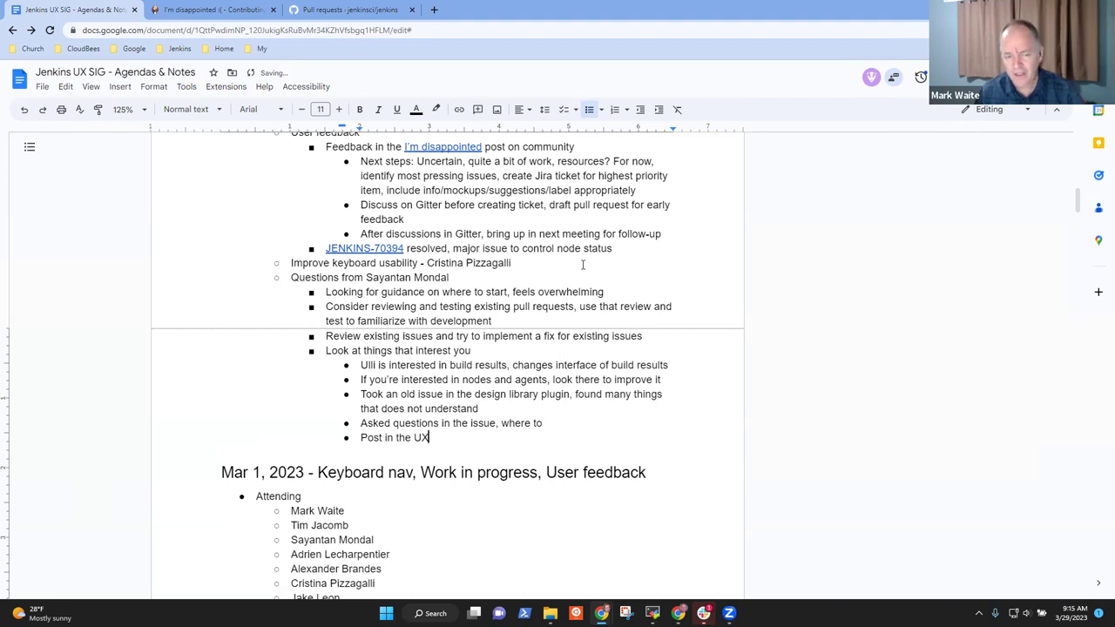
text( SIG on)
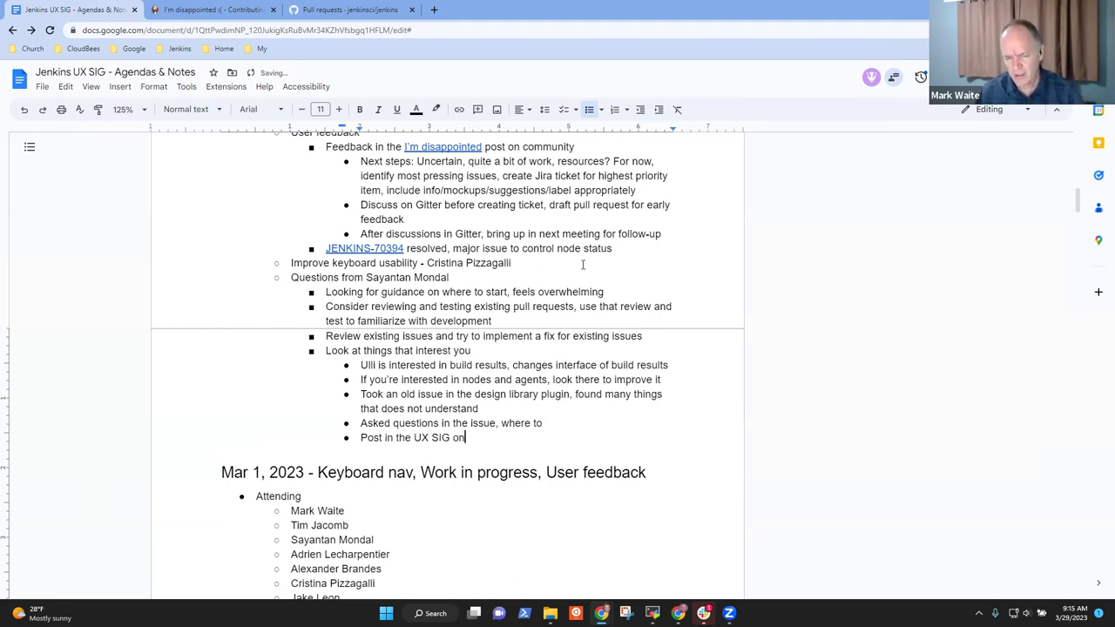
text( gitter )
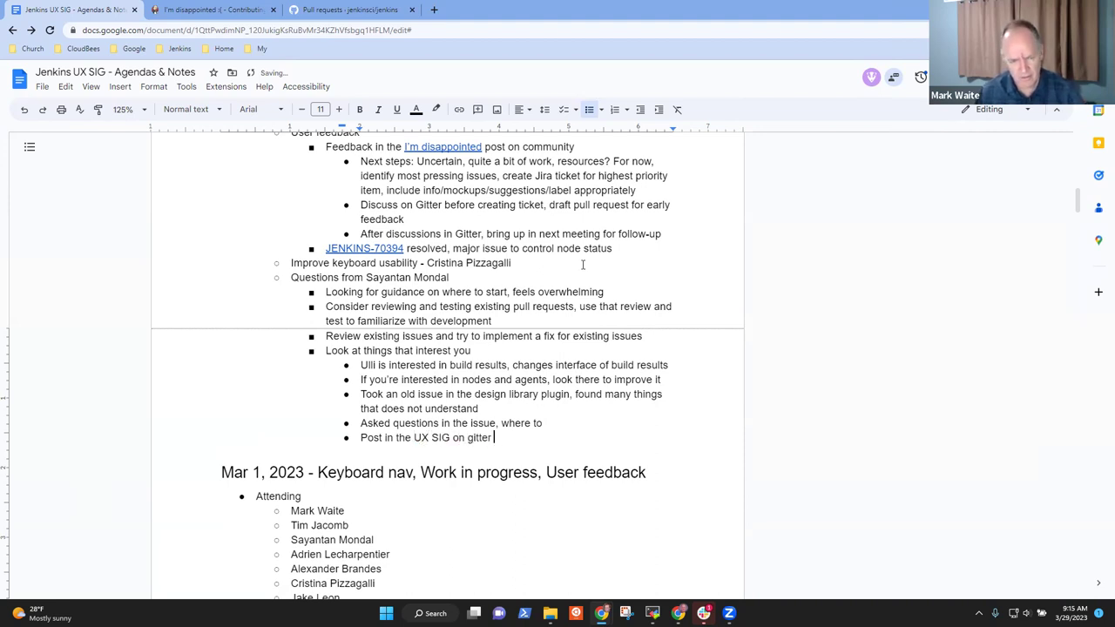
text(chat)
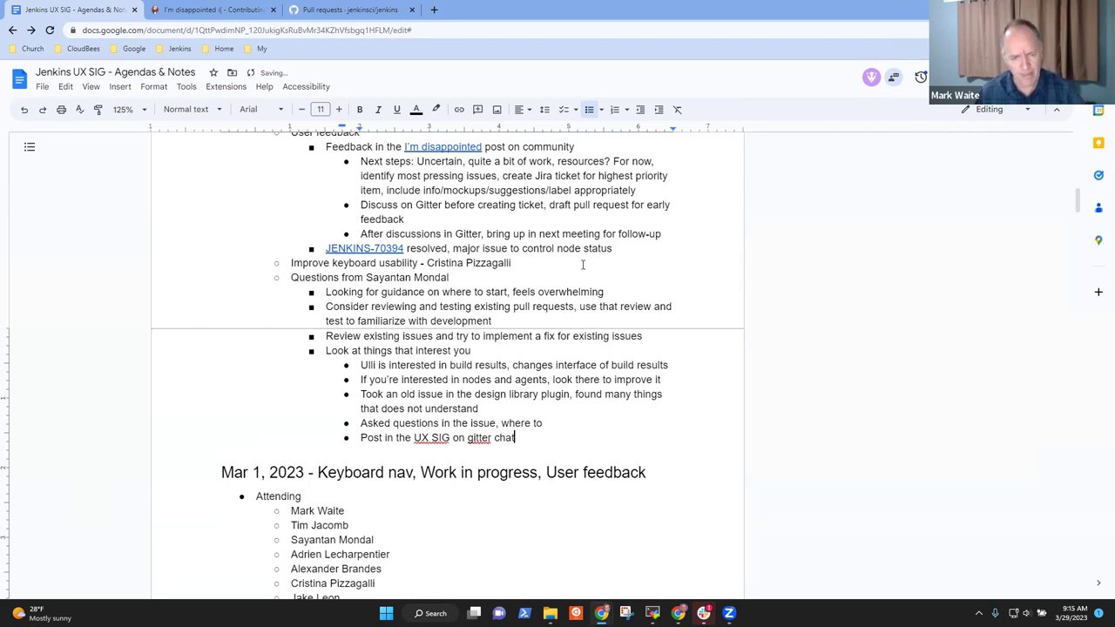
key(ctrl+shift+Left)
key(ctrl+shift+Left)
key(ctrl+shift+Left)
key(ctrl+shift+Right)
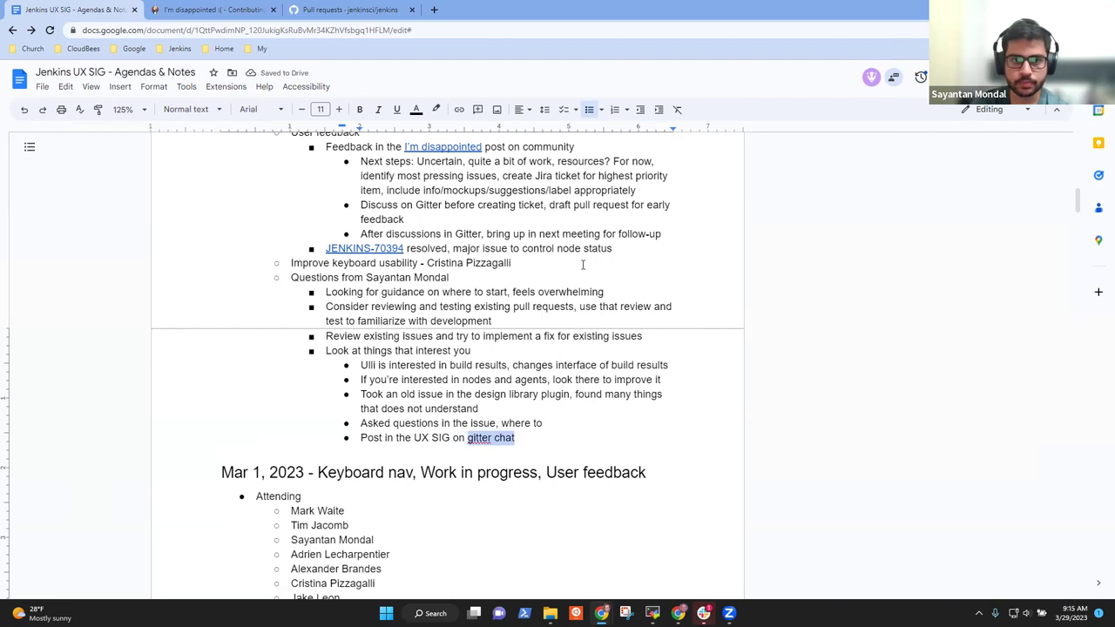
key(ctrl+Right)
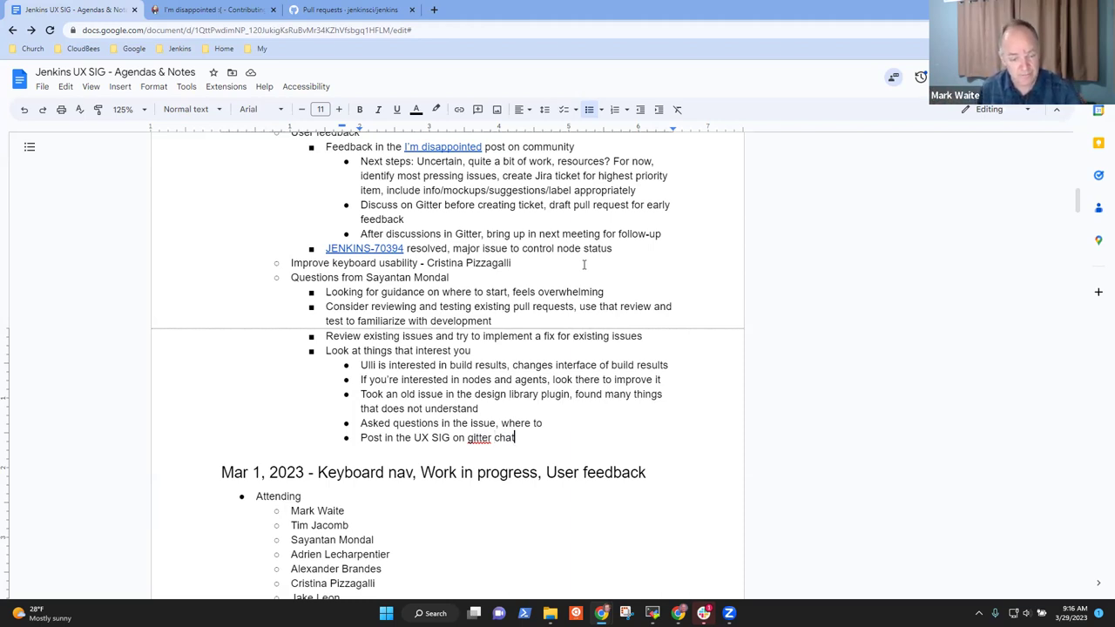
text((larger audience))
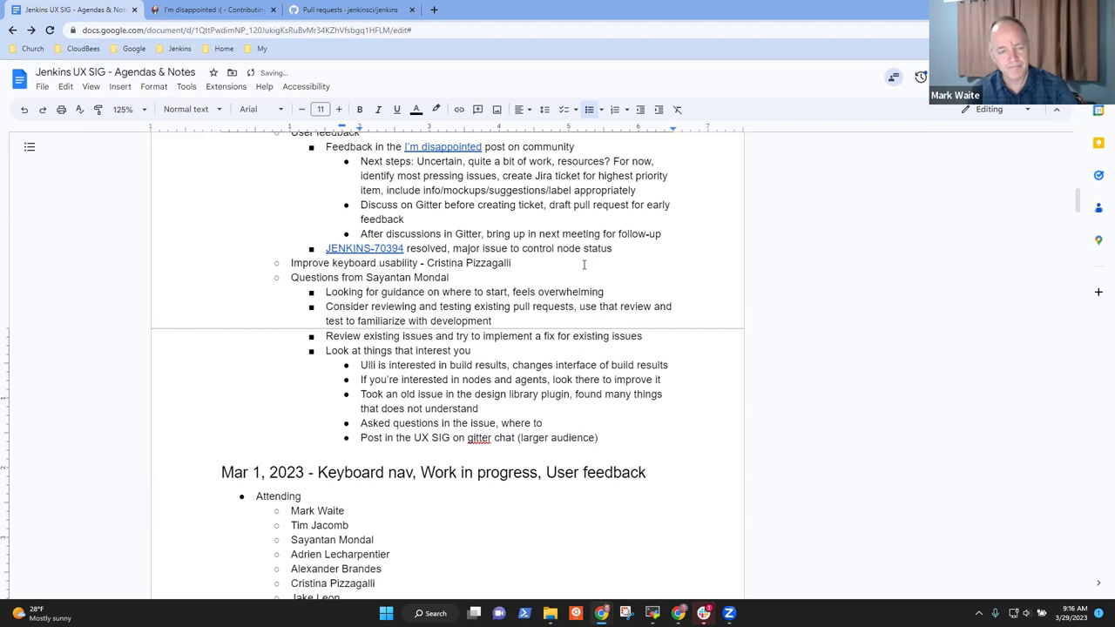
- Insert a new empty bullet one level higher below the gitter chat line
key(Up)
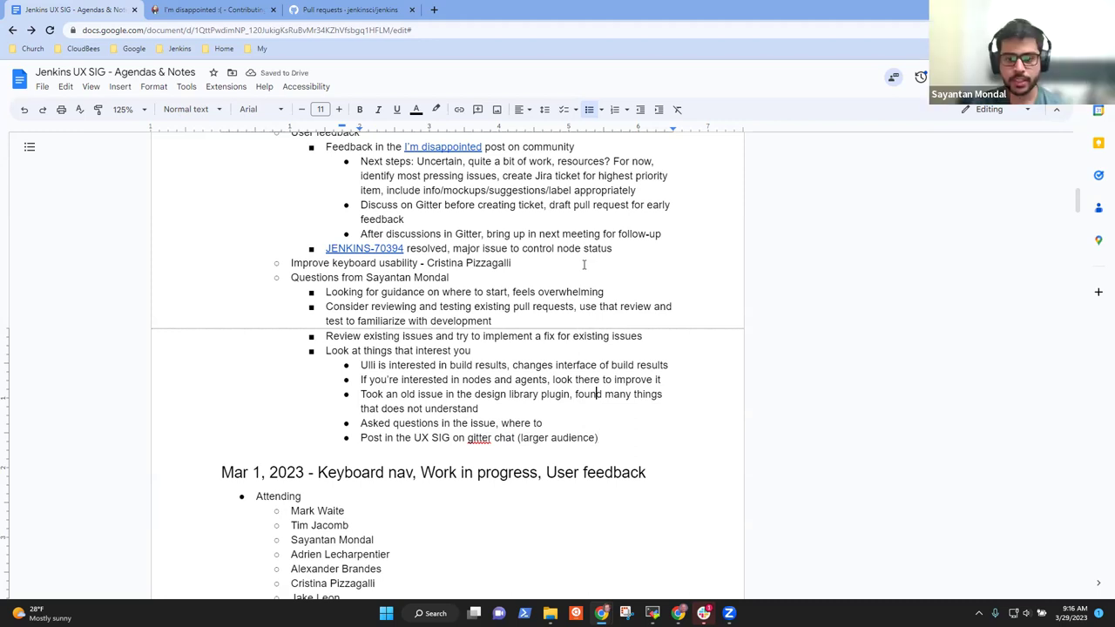
key(Up)
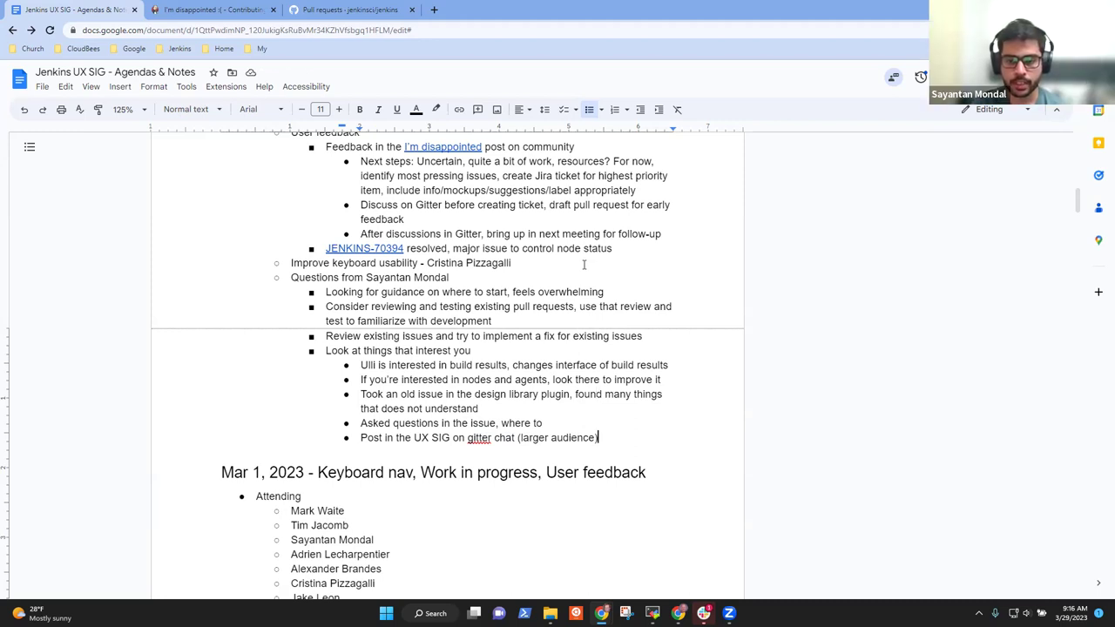
key(Return)
key(shift+Tab)
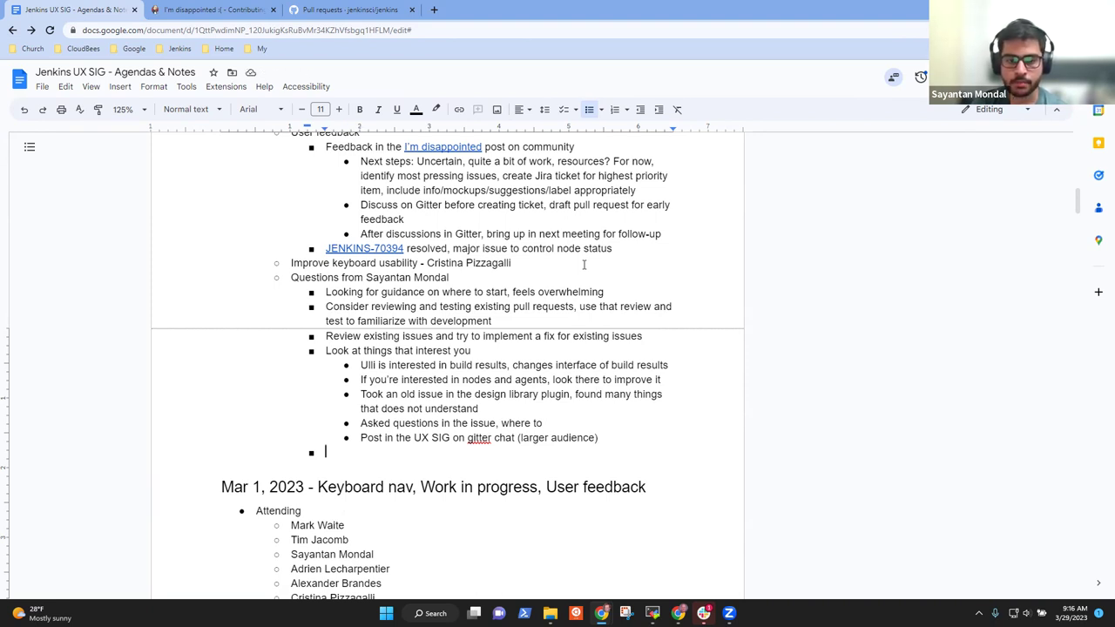
- Add the bullet 'UX topics that can be helped' below the gitter chat line, without a question mark
text(UX topics that can )
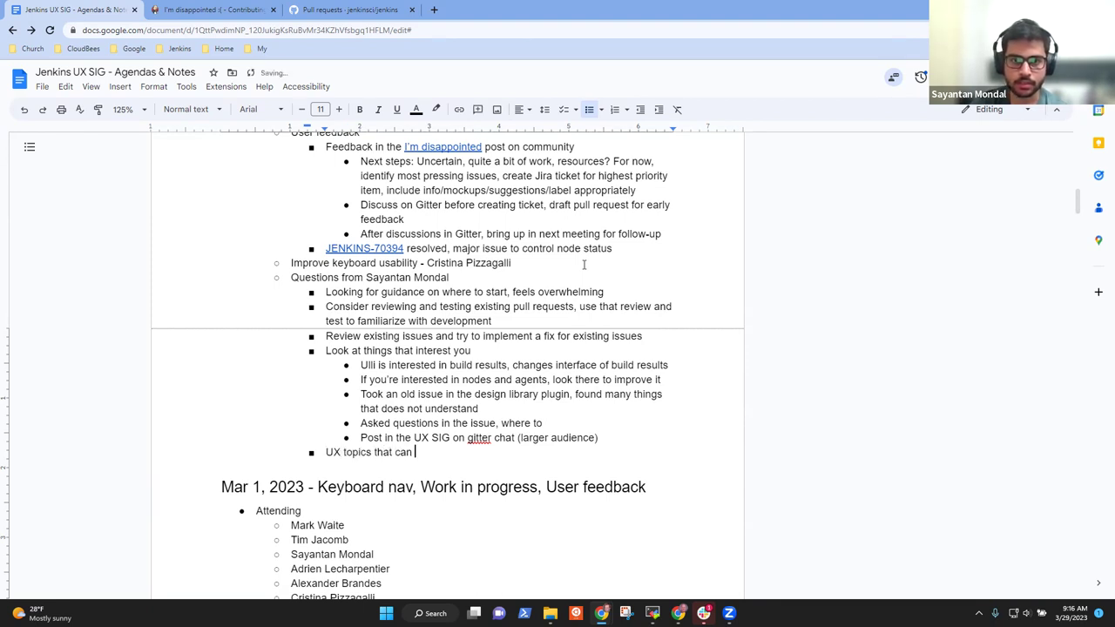
text(be helped)
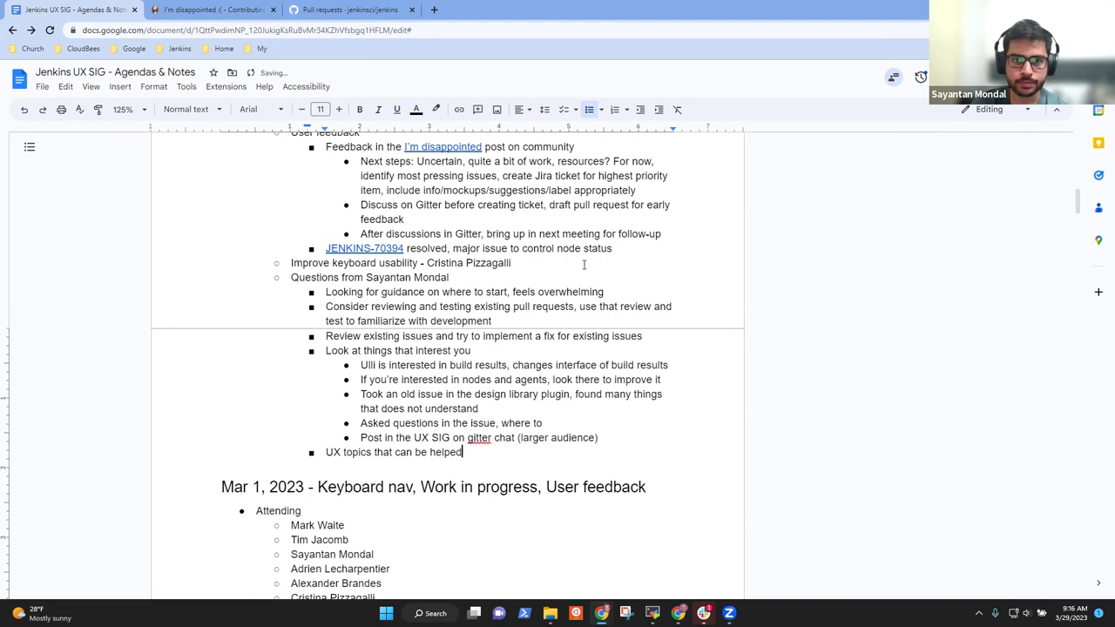
text(?)
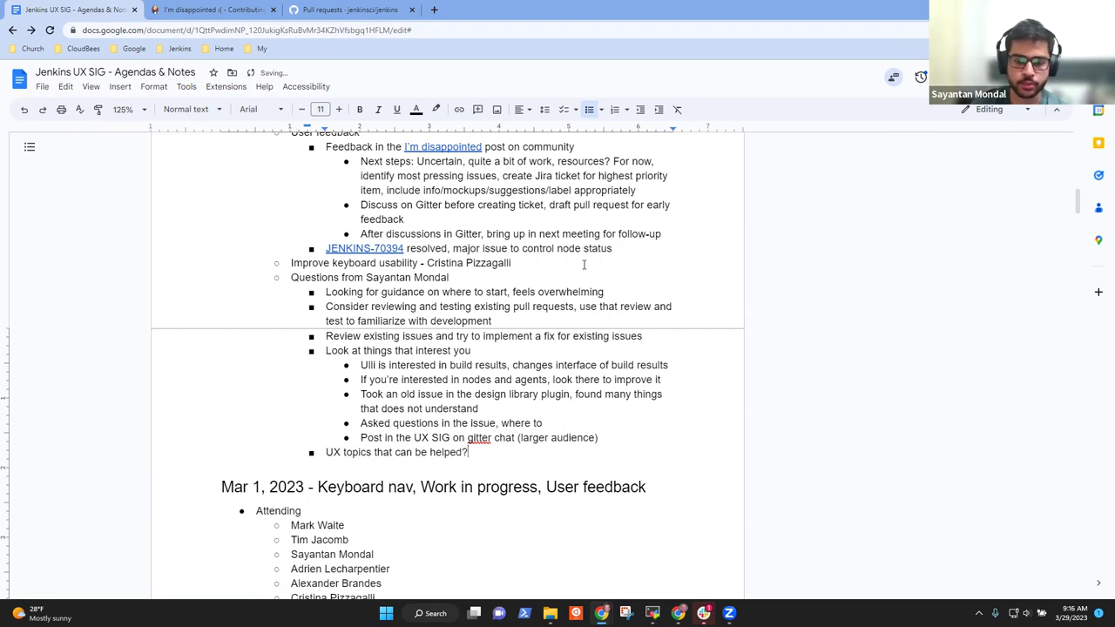
key(BackSpace)
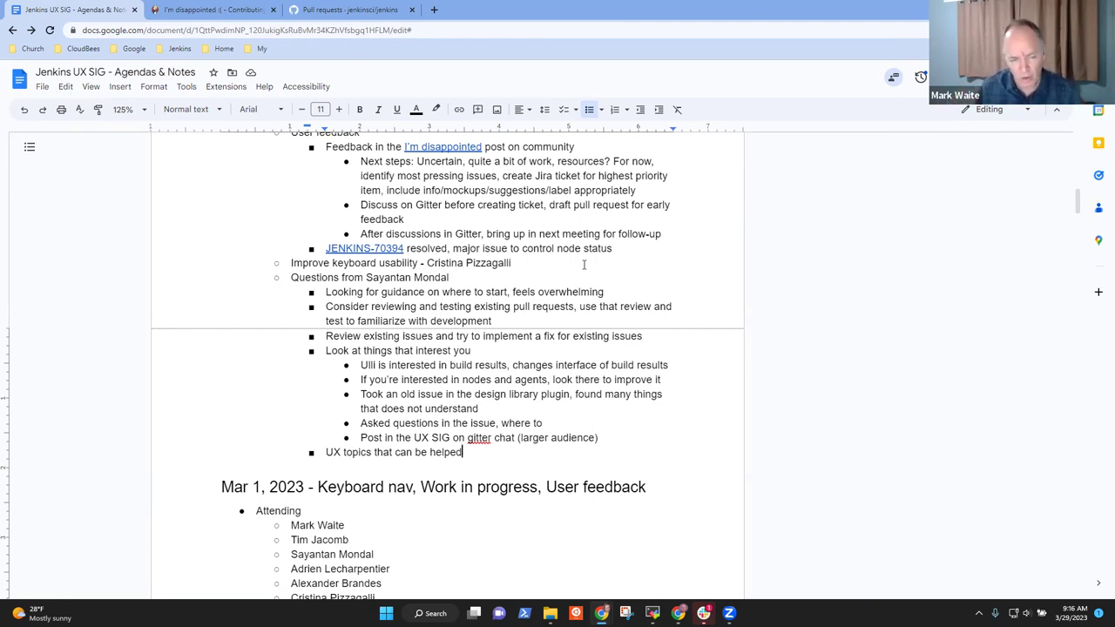
key(Up)
key(Up)
key(Up)
key(Up)
key(Up)
key(Up)
key(Up)
key(Up)
key(Up)
key(Up)
key(ctrl+shift+Right)
key(ctrl+shift+Right)
key(ctrl+shift+Right)
key(ctrl+shift+Right)
key(ctrl+shift+Right)
key(ctrl+shift+Right)
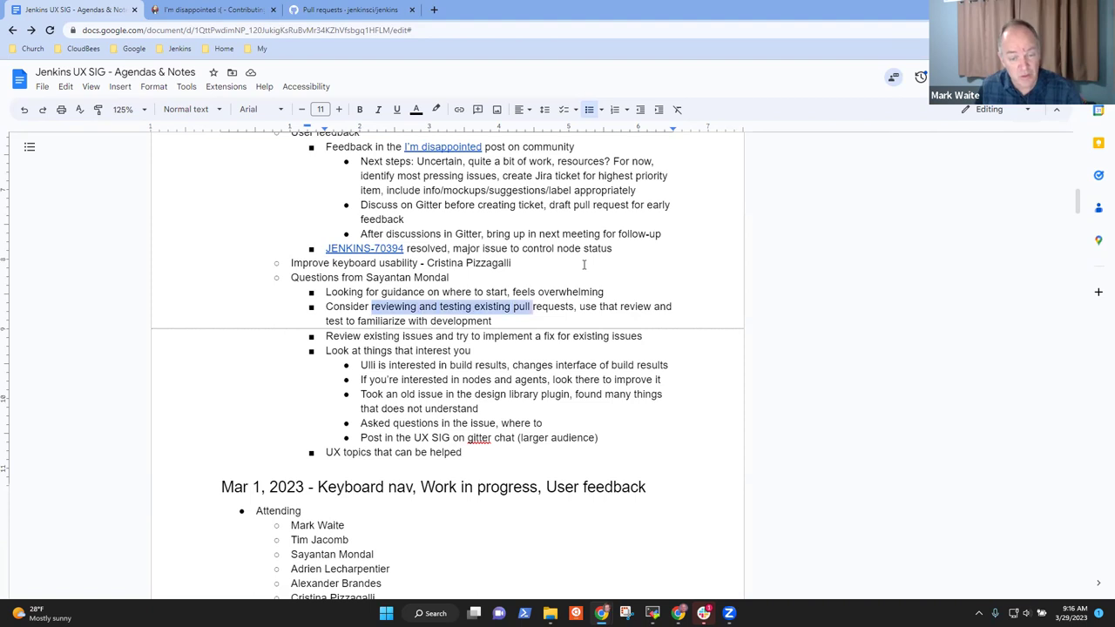
key(shift+Left)
key(shift+Left)
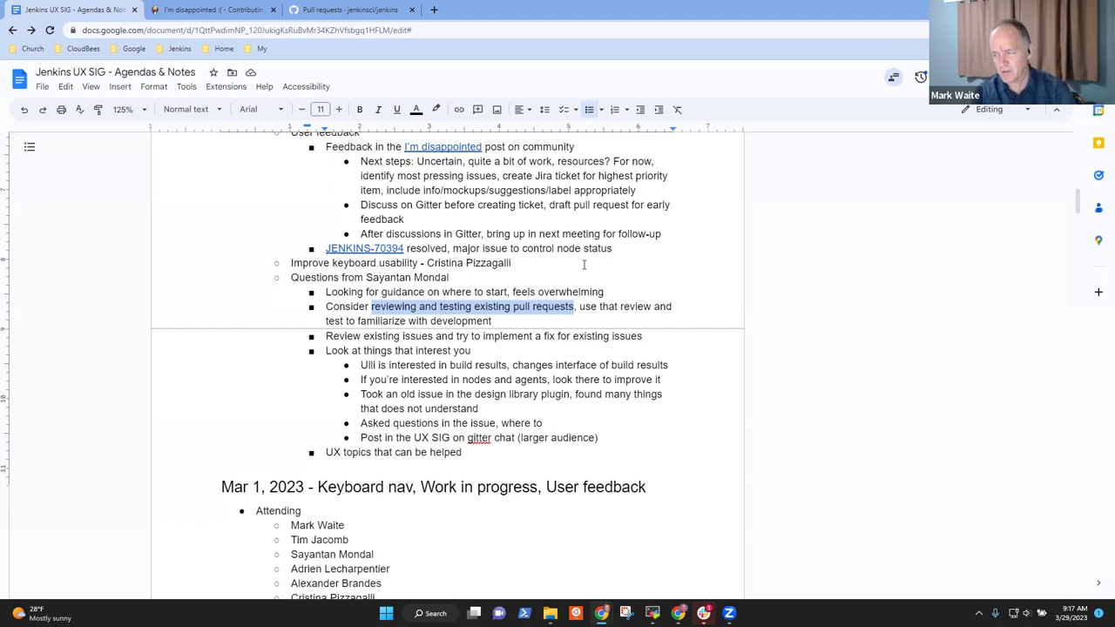
key(Up)
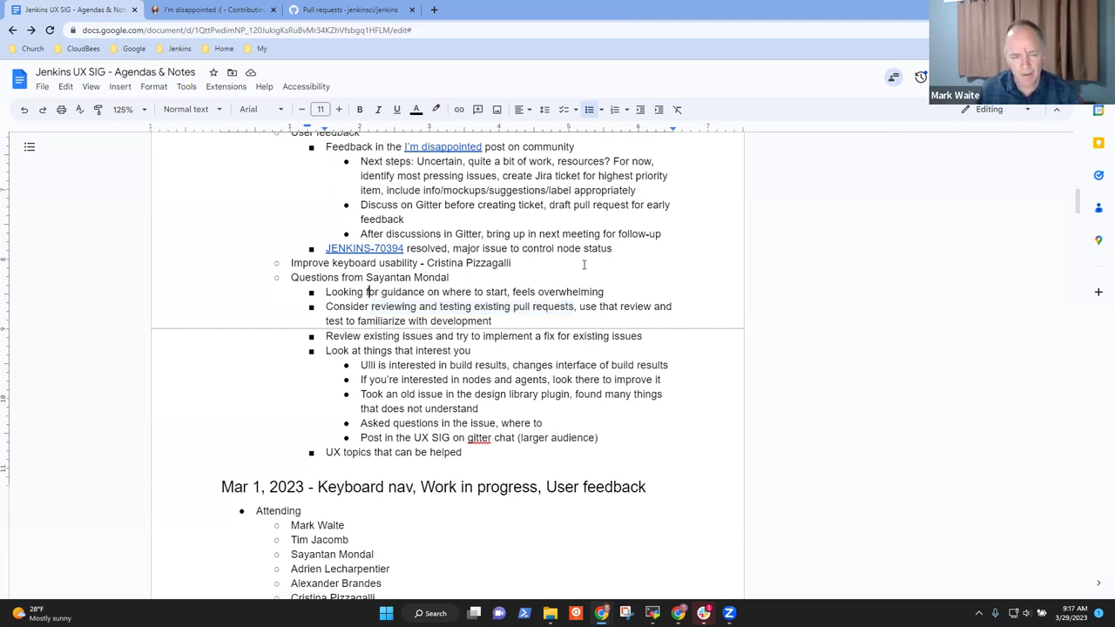
key(Down)
key(Down)
key(Down)
key(Down)
key(Down)
key(Down)
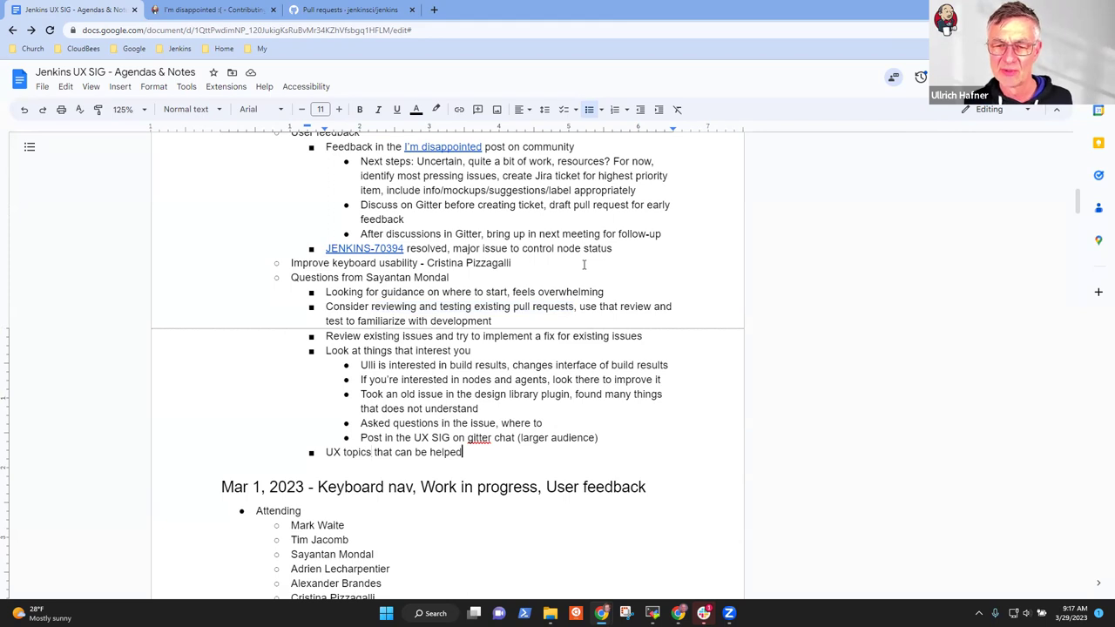
- Add an indented sub-bullet reading 'UX issues in Jira, "Good first issue" label'
key(Return)
key(Tab)
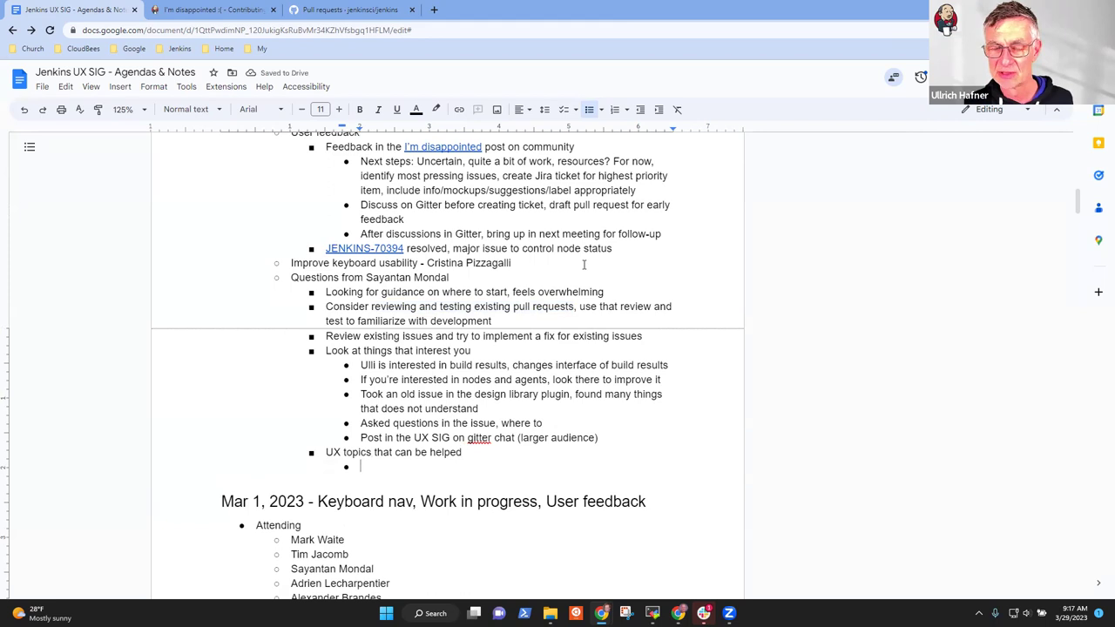
text(UX)
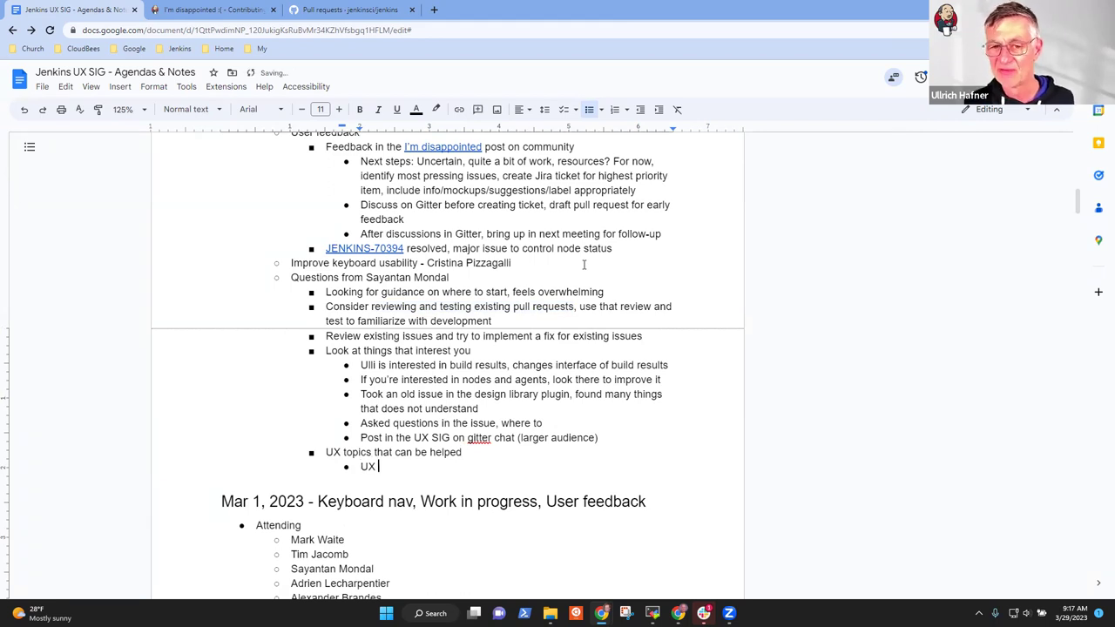
text( issues in )
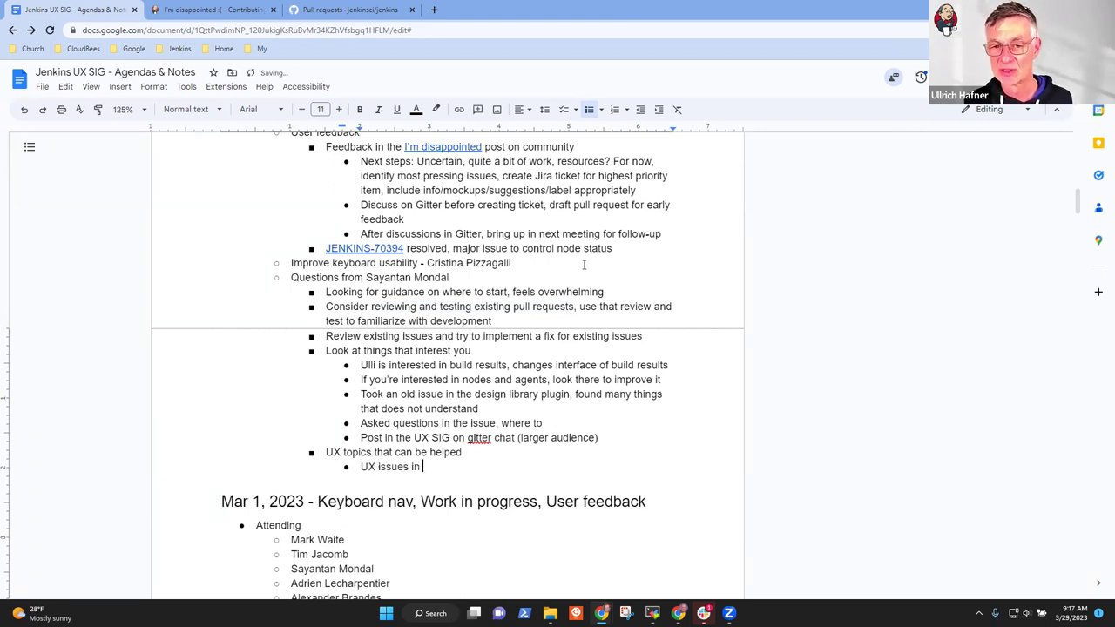
text(Jira )
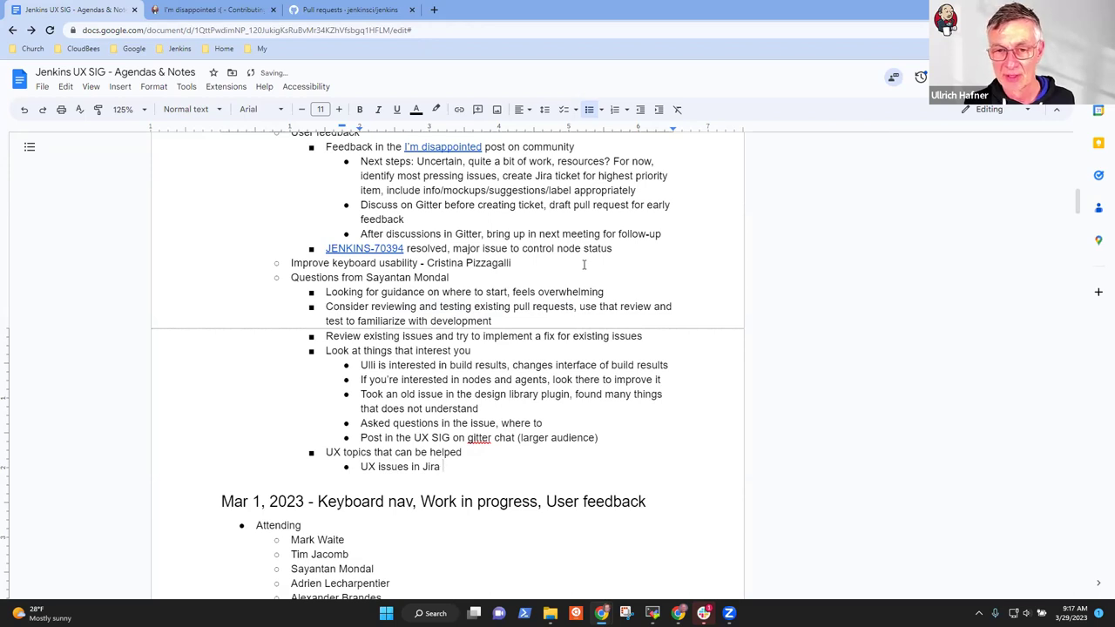
text(with)
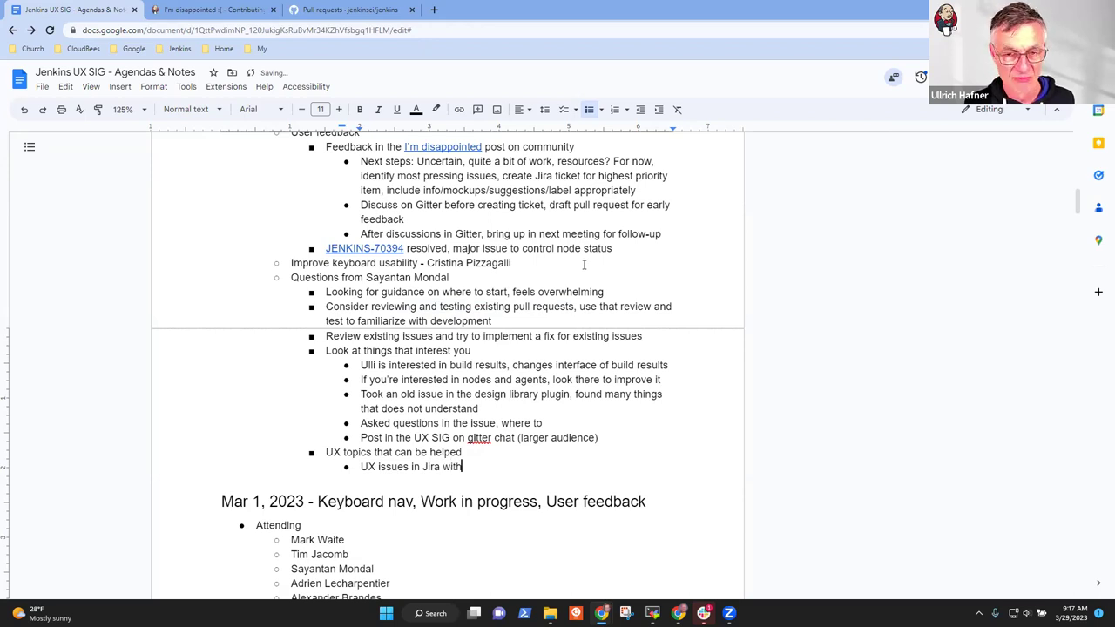
key(BackSpace)
key(BackSpace)
key(BackSpace)
key(BackSpace)
key(BackSpace)
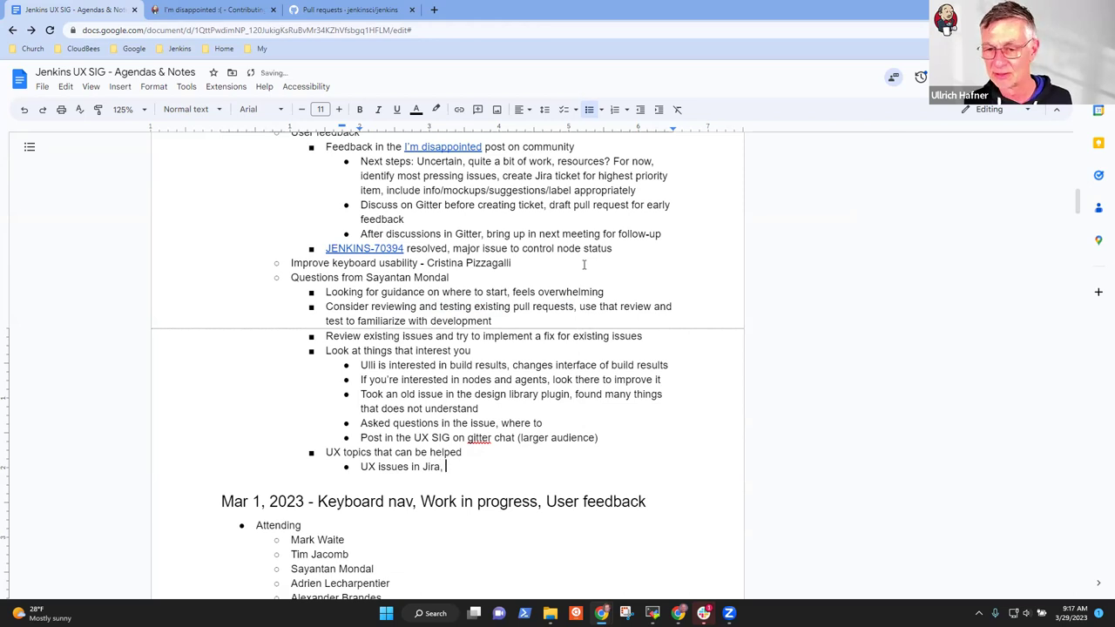
text(, check fo rla)
key(BackSpace)
key(BackSpace)
key(BackSpace)
key(BackSpace)
key(BackSpace)
key(BackSpace)
text(gai)
key(BackSpace)
key(BackSpace)
key(BackSpace)
text(for label)
text(s)
key(ctrl+BackSpace)
key(ctrl+BackSpace)
key(ctrl+BackSpace)
text("Good )
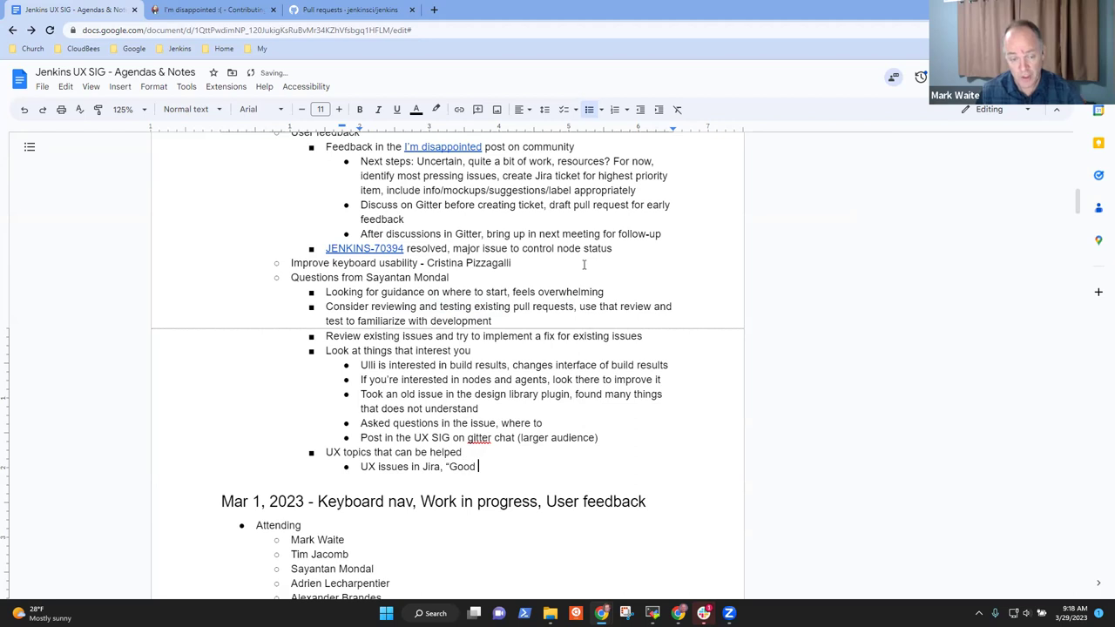
text(first iss)
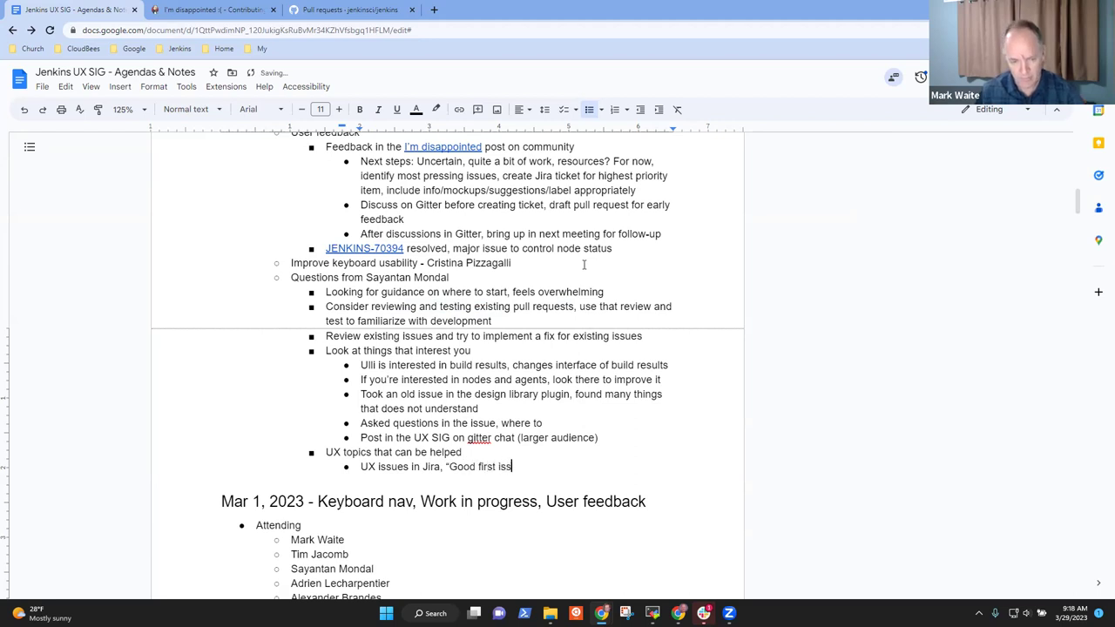
text(ue" labe)
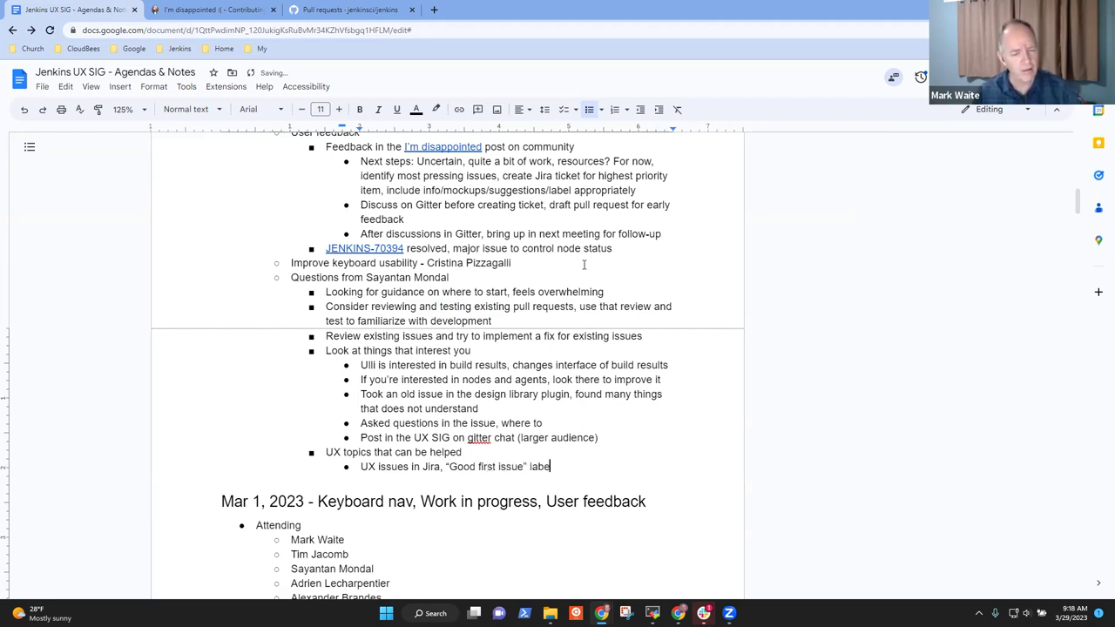
text(l)
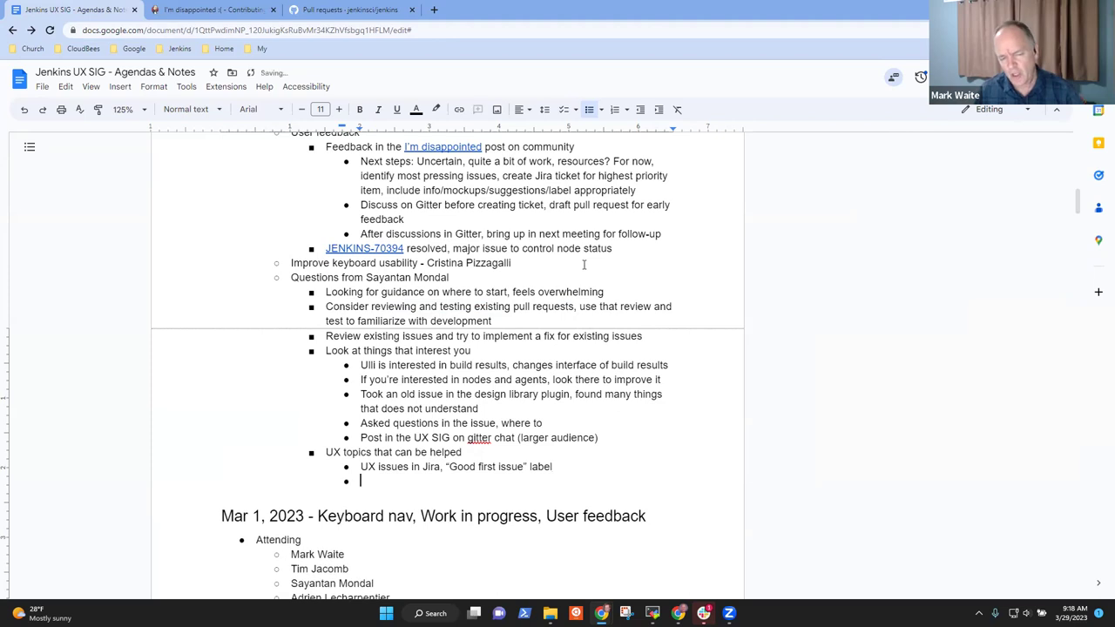
- Drop the extra empty bullet and append 'in Jira' to the Good first issue label note
key(Return)
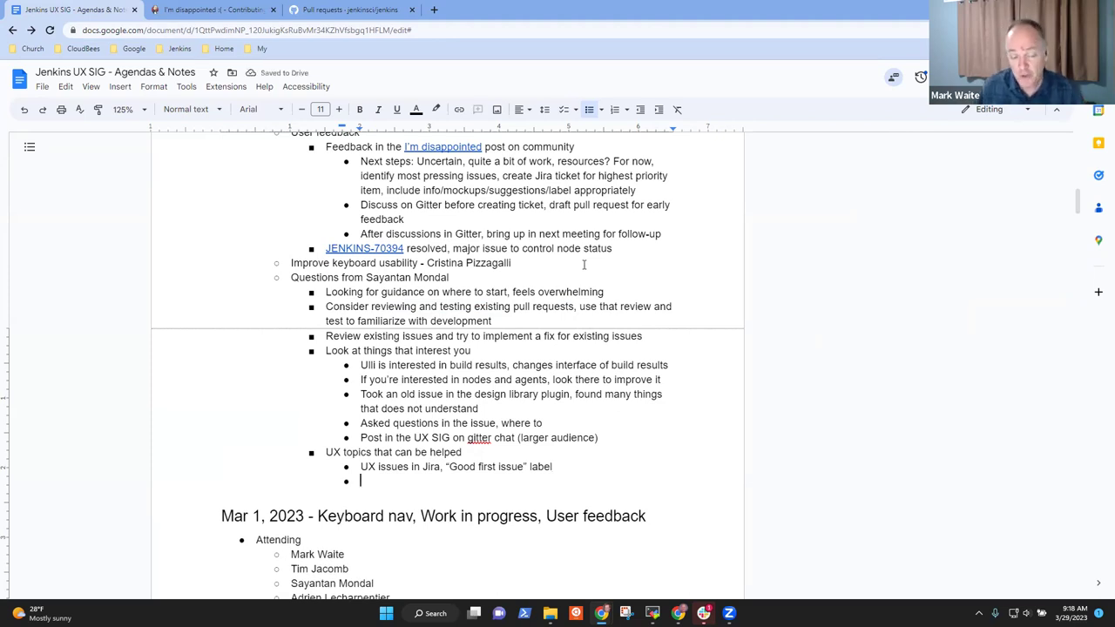
key(Up)
key(Down)
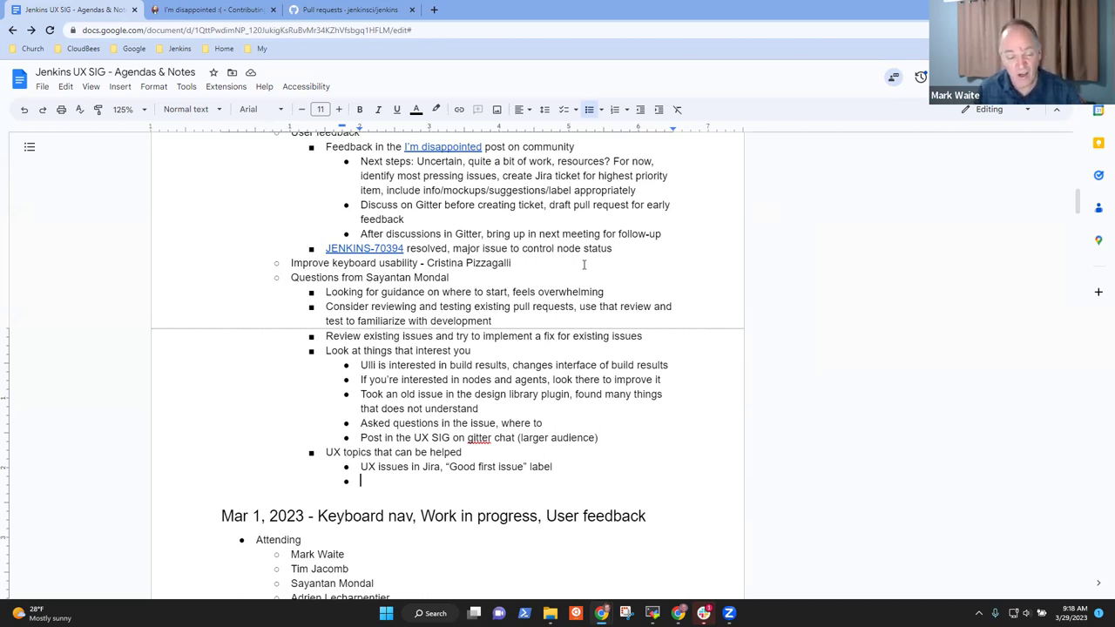
key(BackSpace)
key(BackSpace)
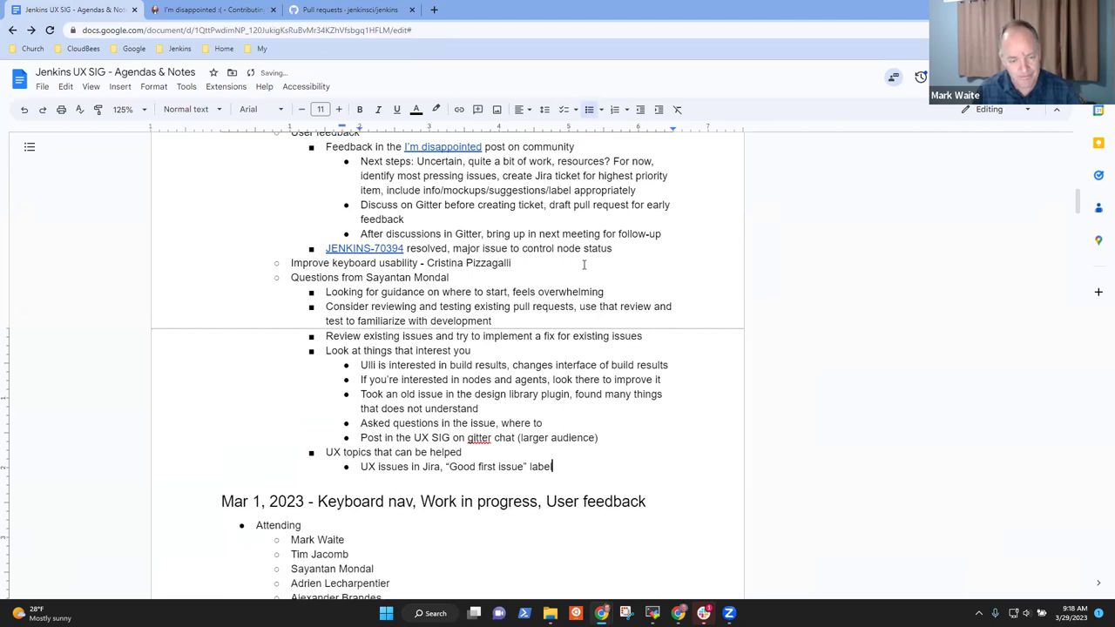
text(in)
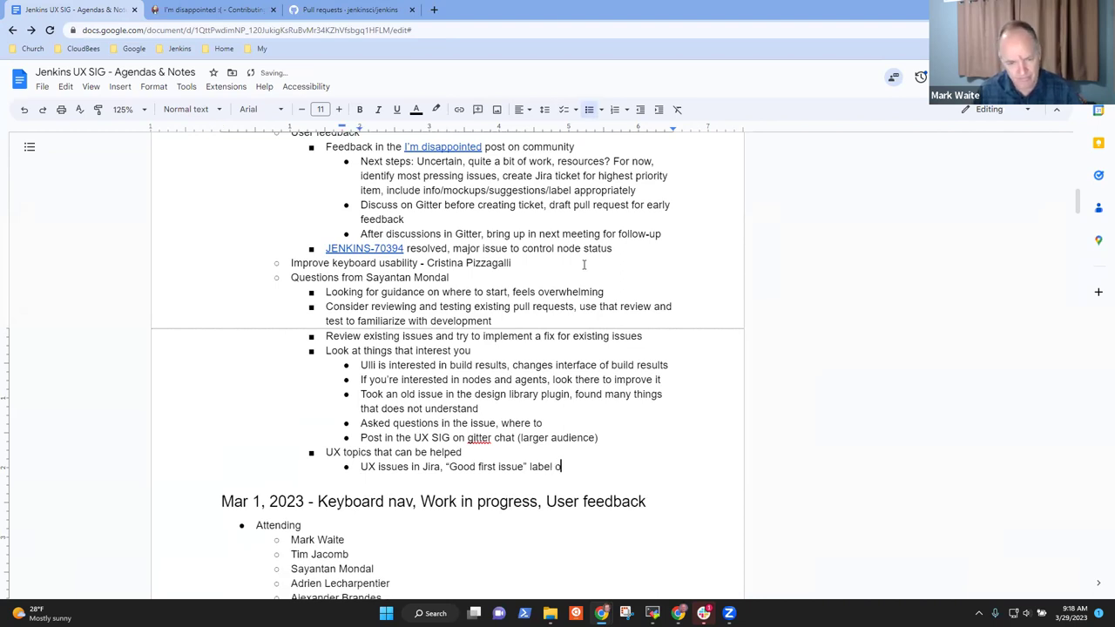
text( Jira)
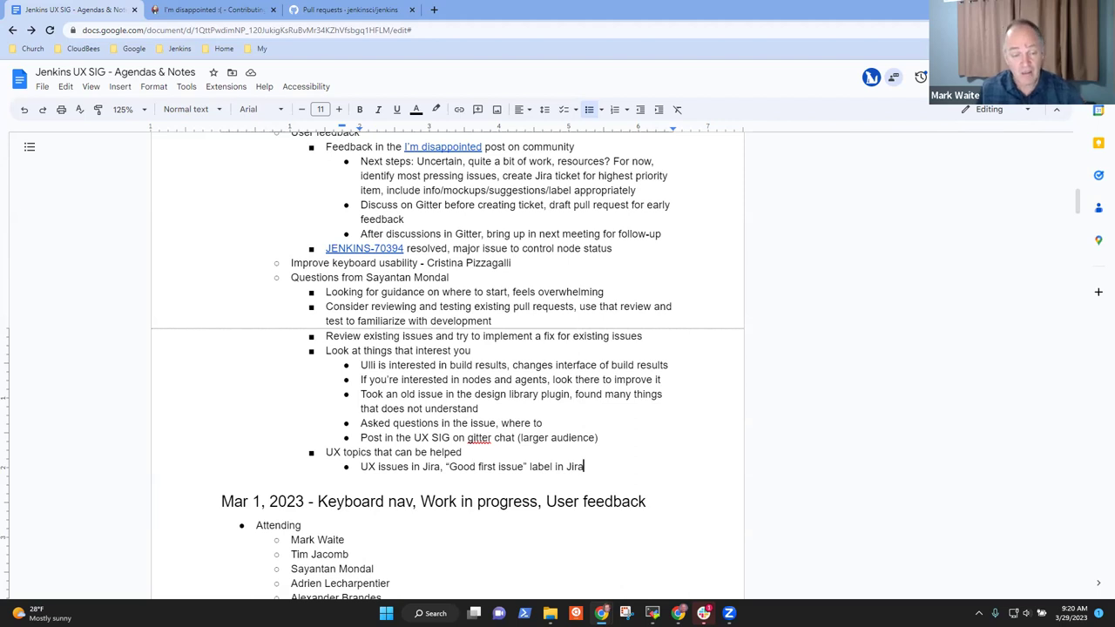
key(Up)
key(Up)
key(Up)
key(Down)
key(Down)
key(Down)
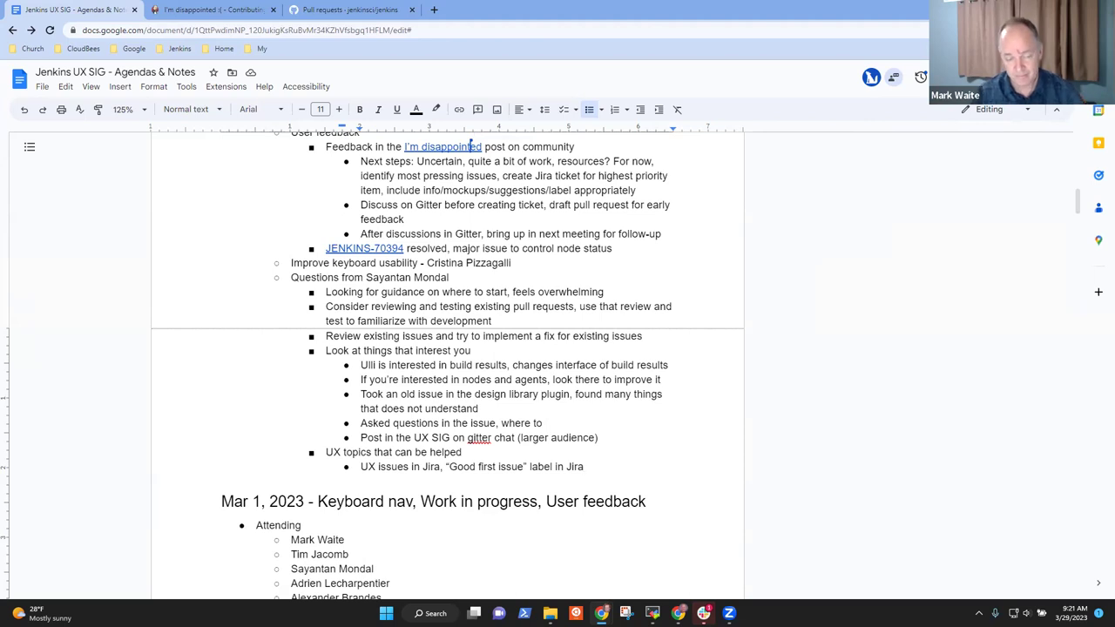
- Add the note 'Consider working on keyboard usability' under the Jira bullet
key(Return)
text(Consider )
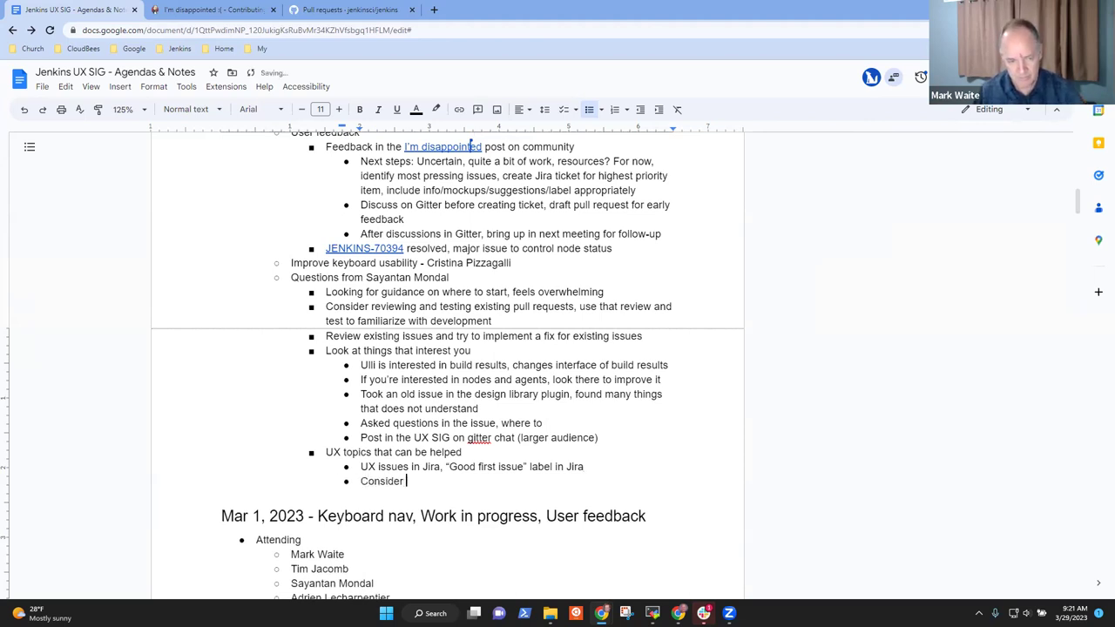
text(working on )
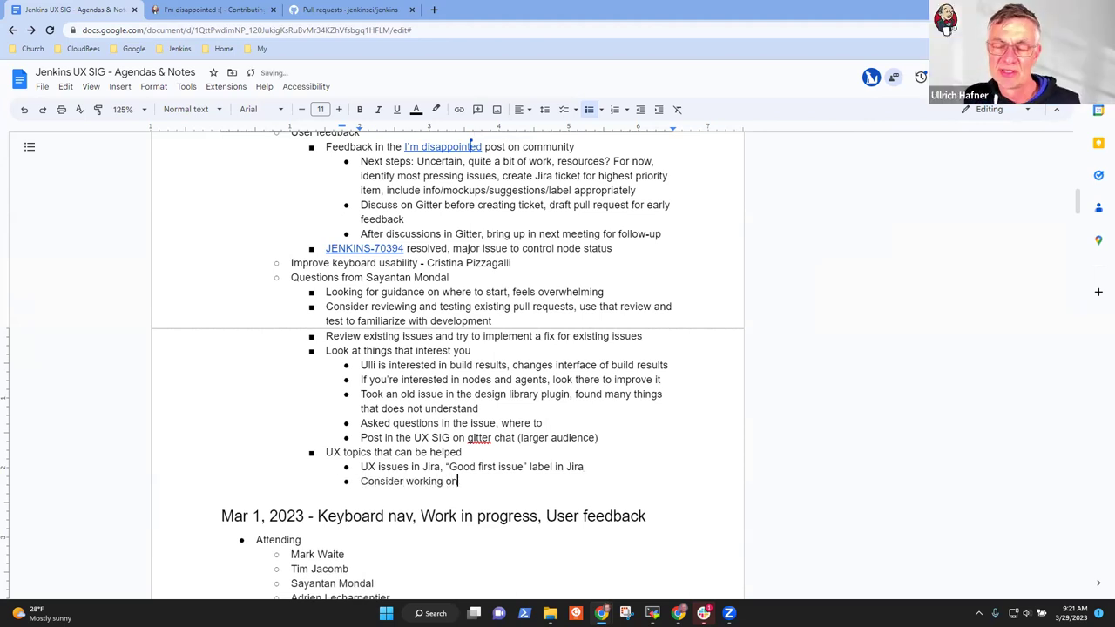
text(keyboard usab)
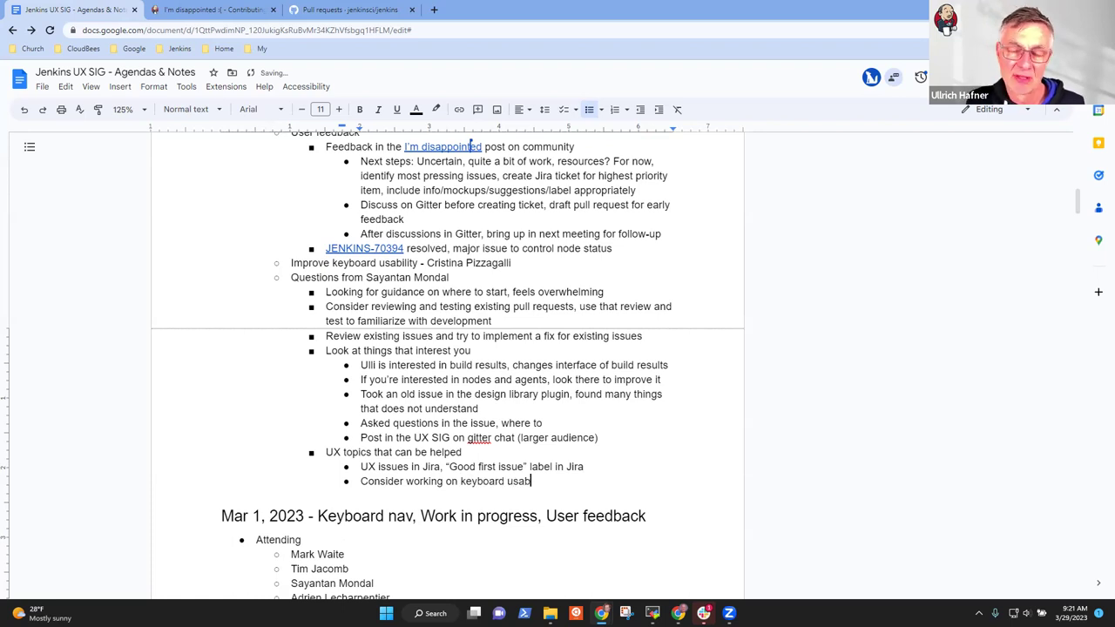
text(ility)
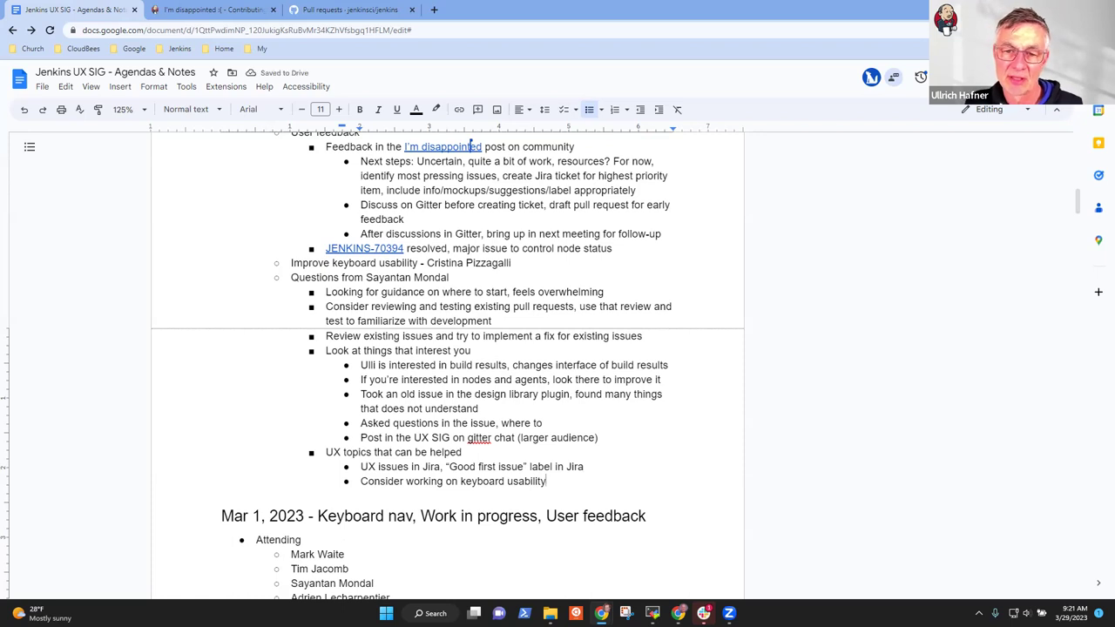
key(Return)
key(shift+Tab)
- Write an outdented Dark theme plugin bullet about assessing how plugins work with the dark theme
text(Daerk)
key(BackSpace)
key(BackSpace)
key(BackSpace)
key(BackSpace)
text(rk theme )
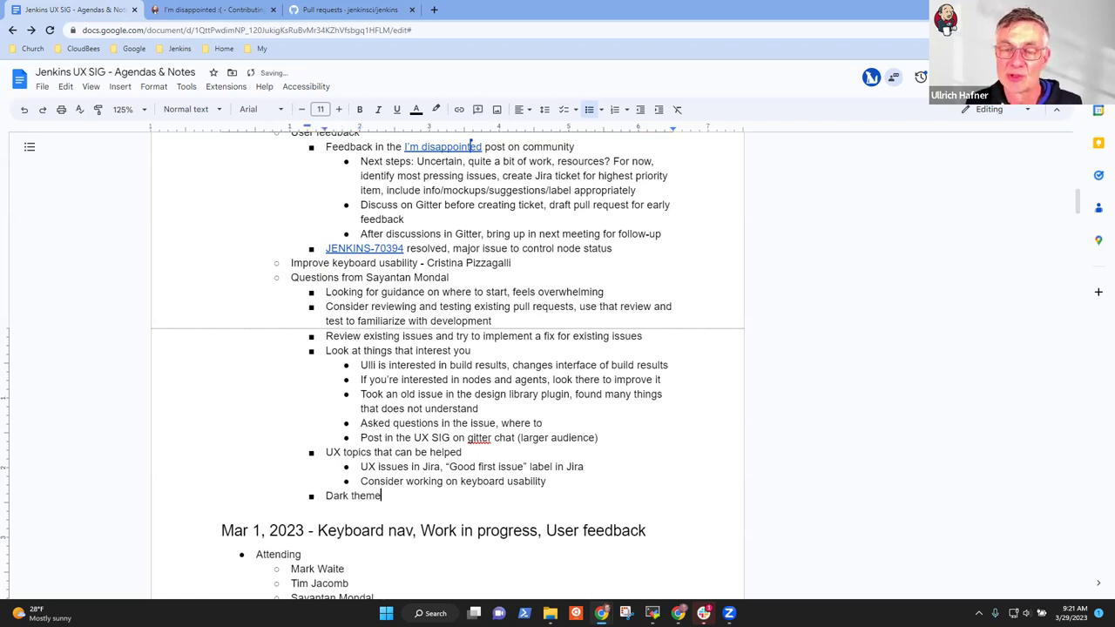
text(plugin)
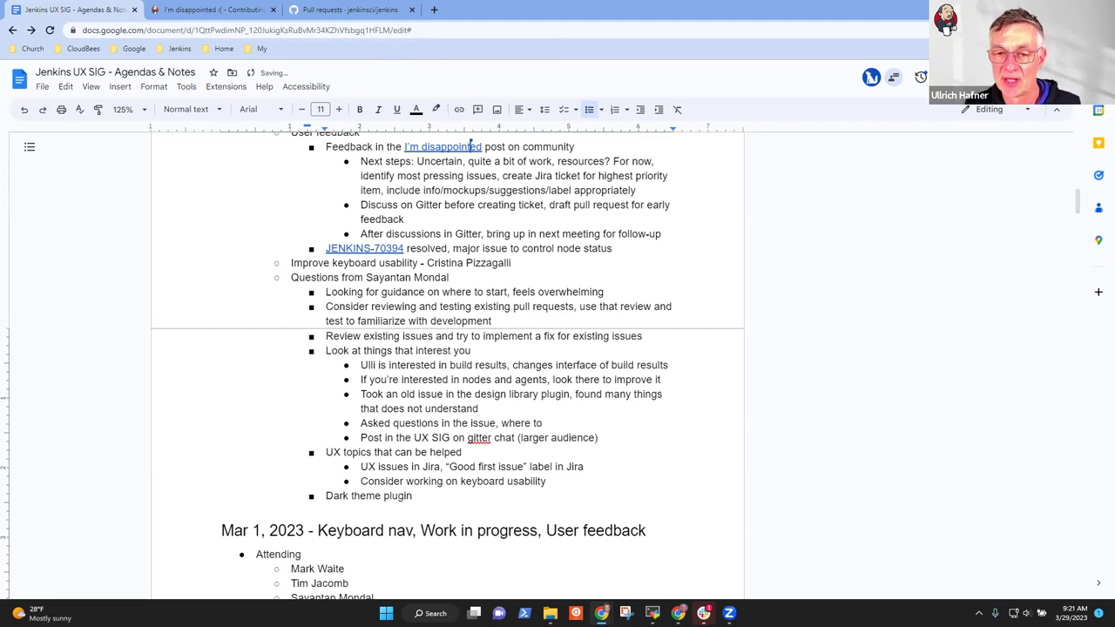
text( and hos)
key(BackSpace)
key(BackSpace)
key(BackSpace)
text(assessing how)
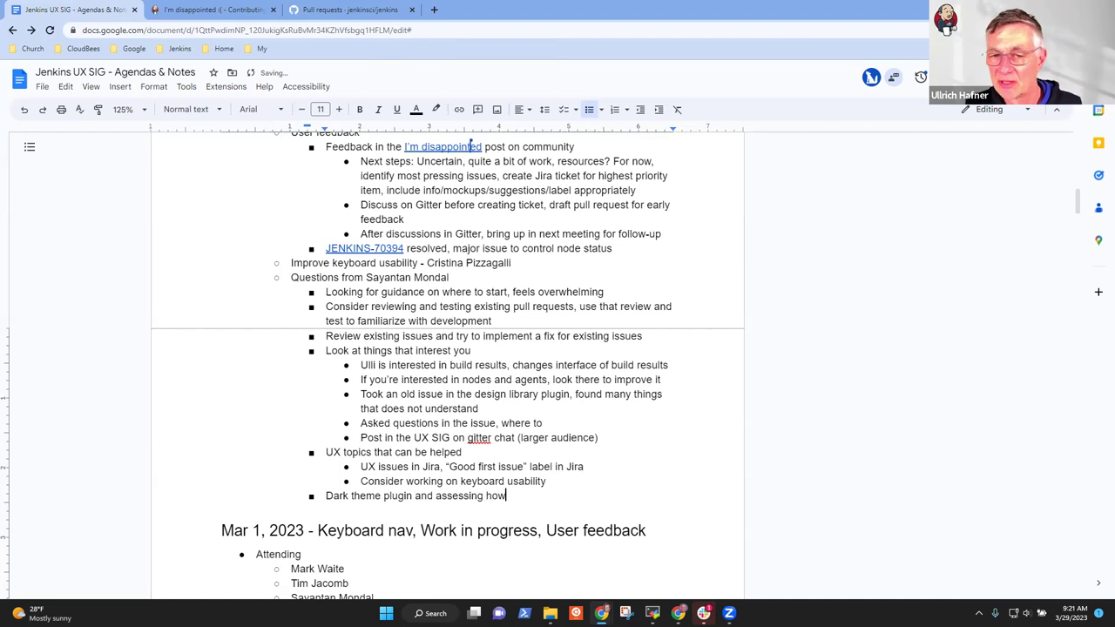
text( plugins wor)
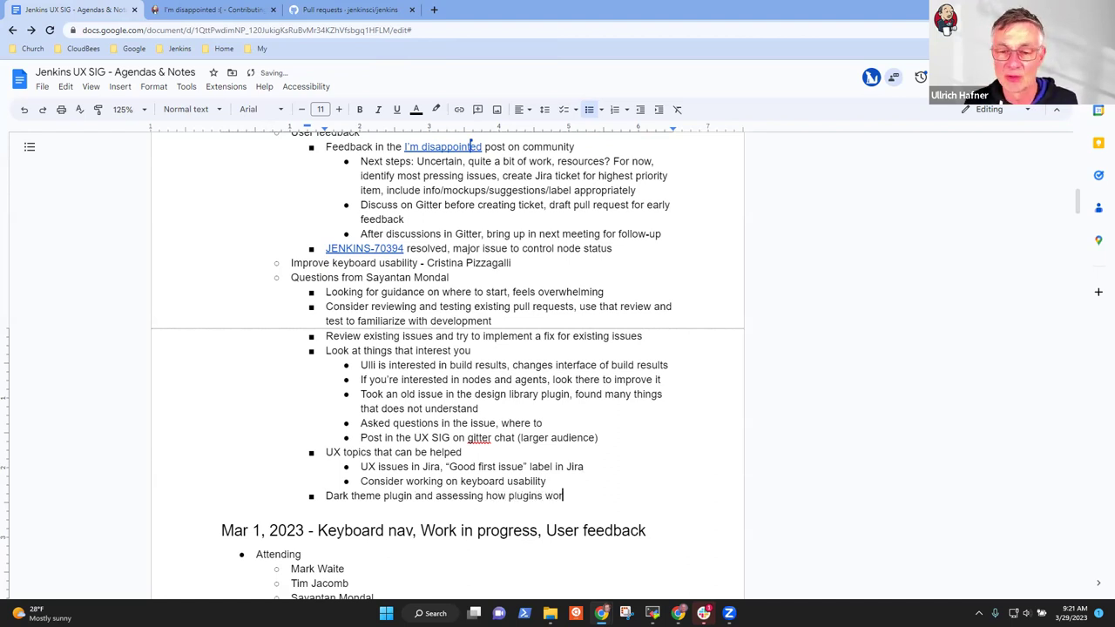
text(k with the dark theme)
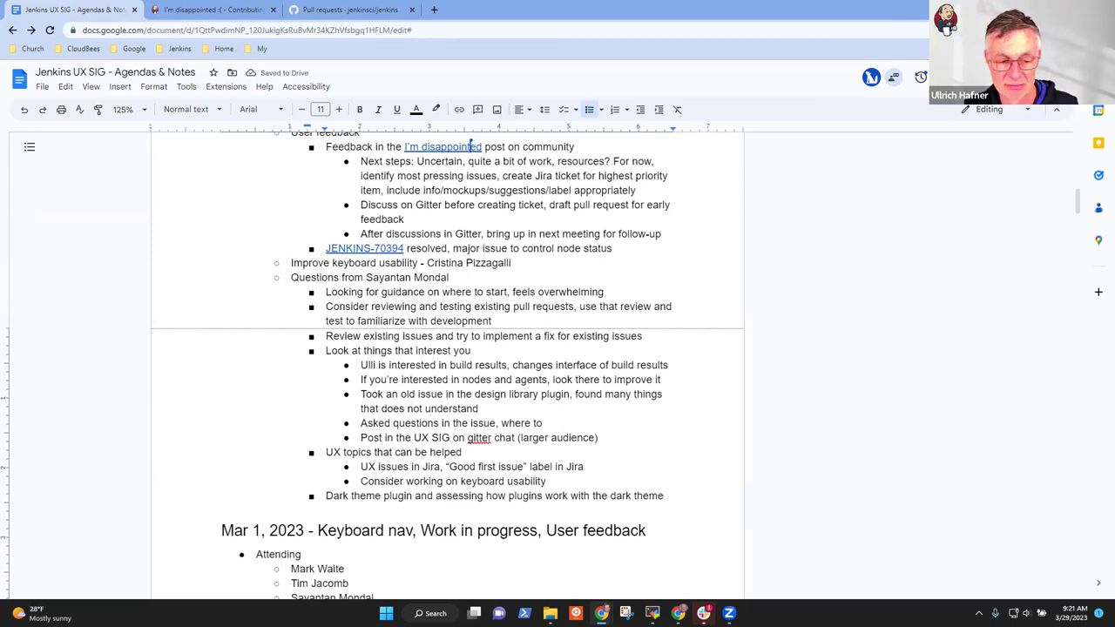
- Begin an indented sub-bullet under it reading 'Review the beha'
key(Return)
key(Tab)
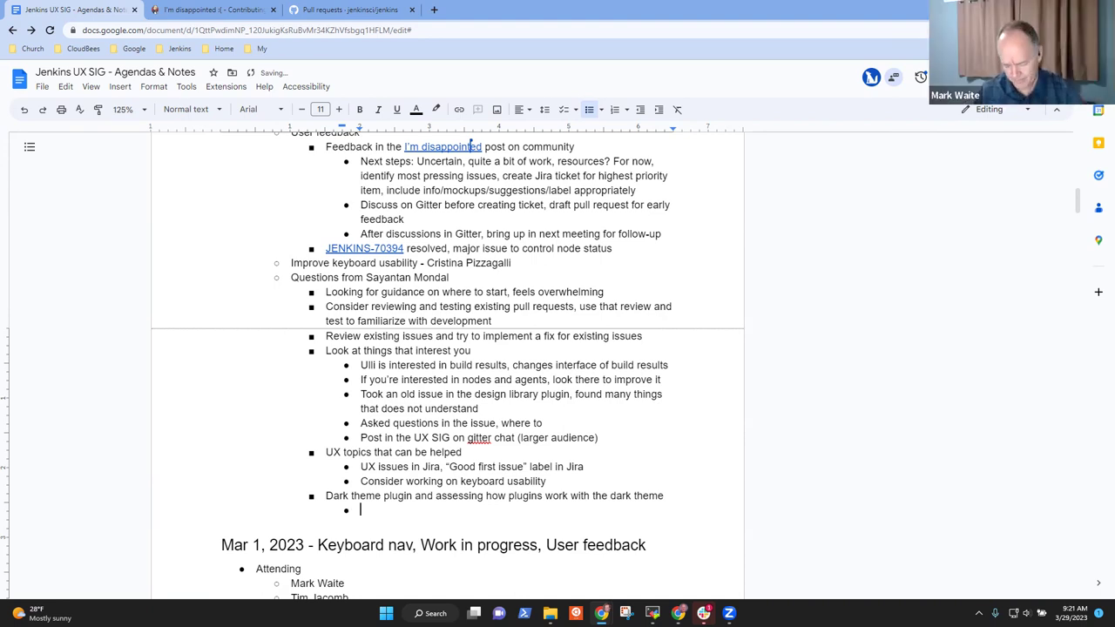
text(Review the)
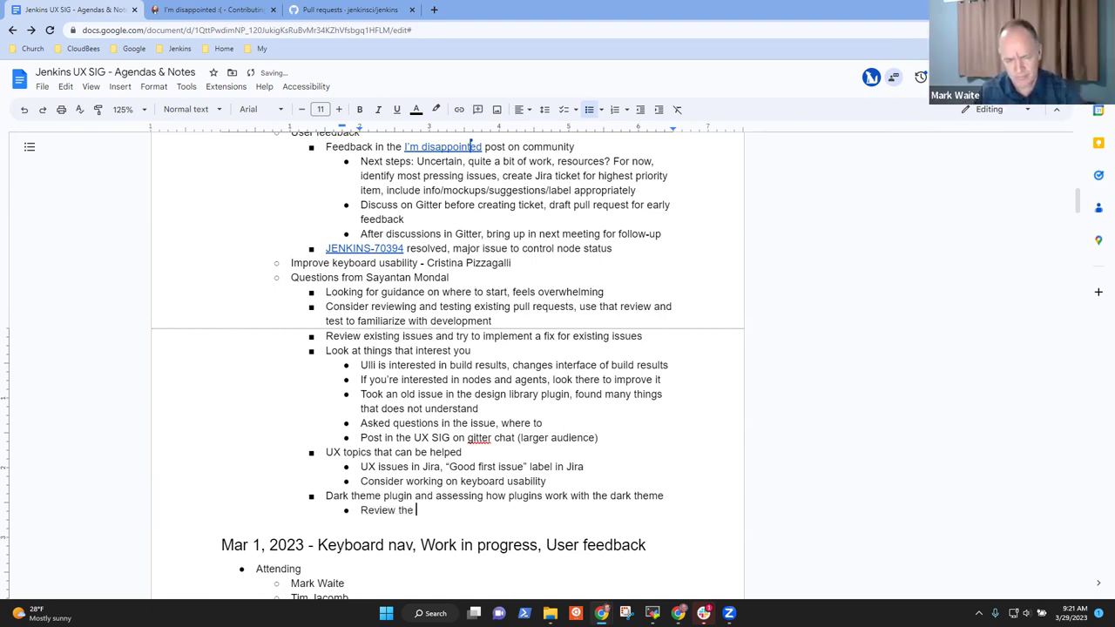
text( beha)
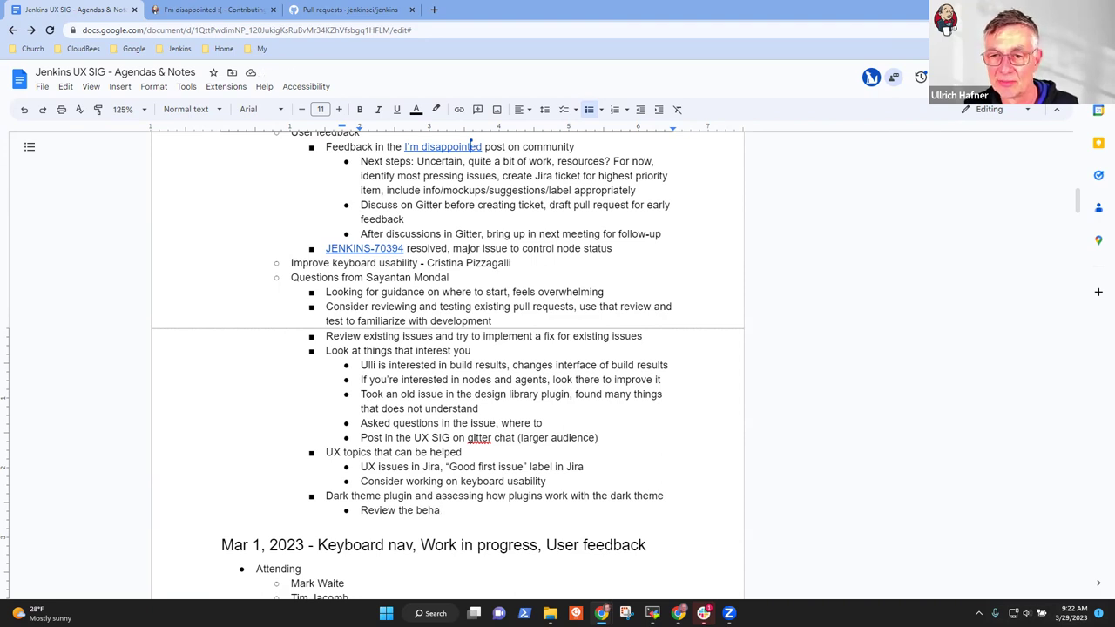
- Try linking the words 'UX issues in Jira', then cancel without applying the link
click(442, 437)
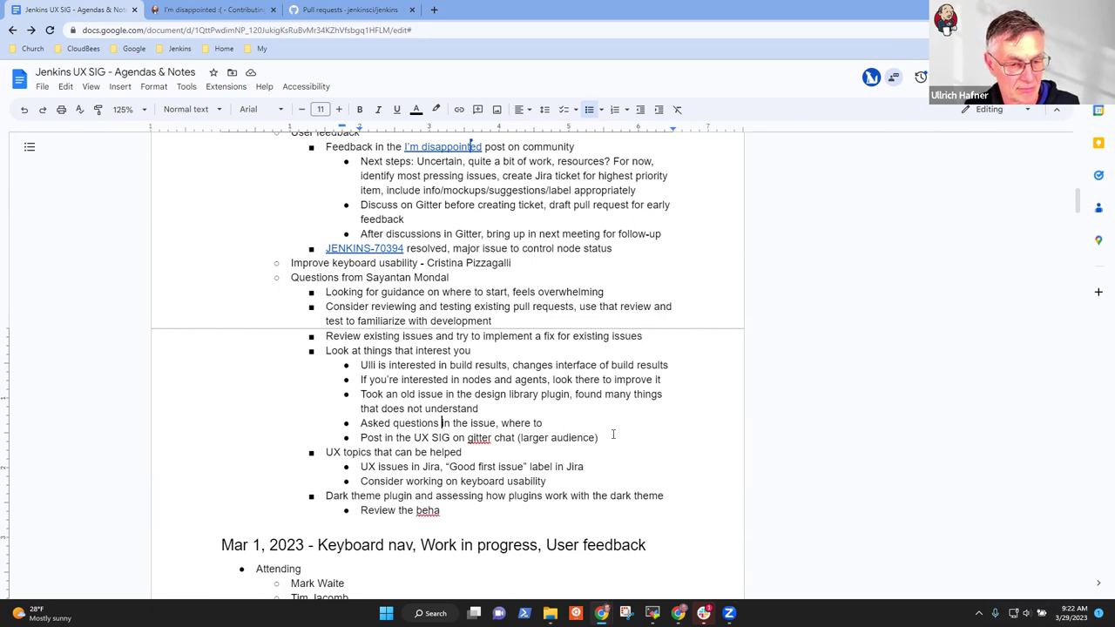
key(Down)
key(Down)
key(Down)
key(ctrl+shift+Left)
key(ctrl+shift+Left)
key(ctrl+shift+Left)
key(ctrl+shift+Left)
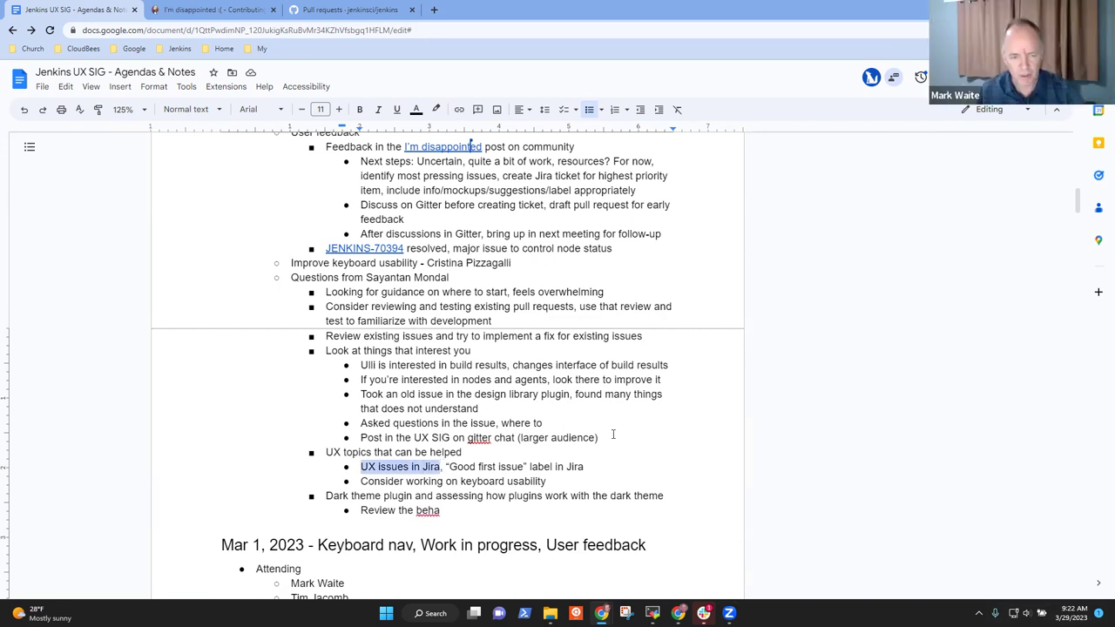
key(ctrl+k)
text(Improve keyboard usability - Cristina Pizzagalli)
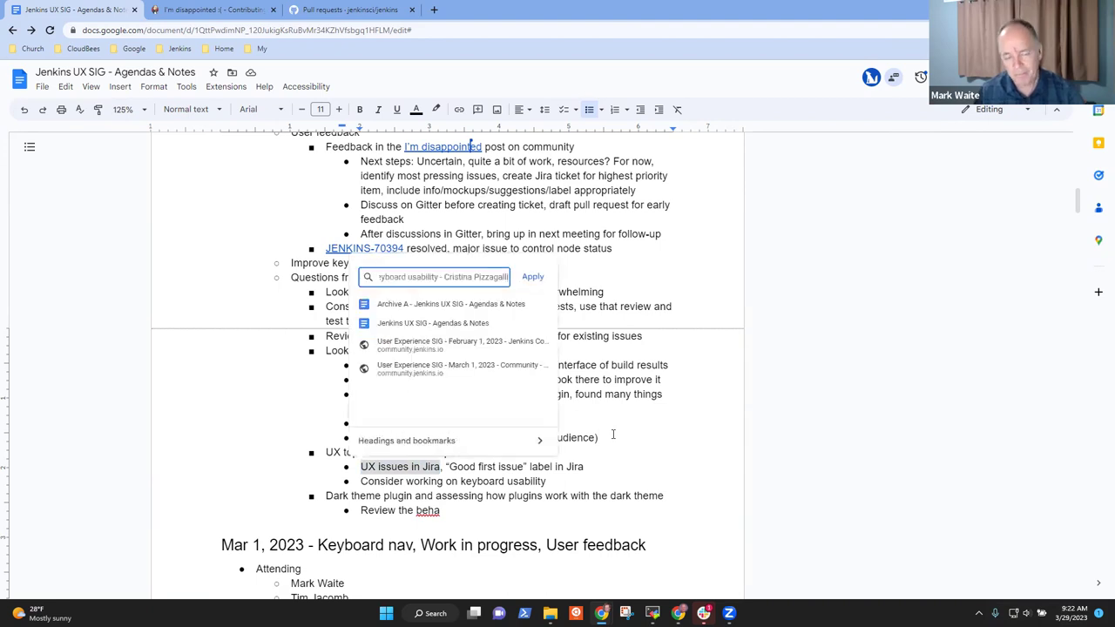
key(Escape)
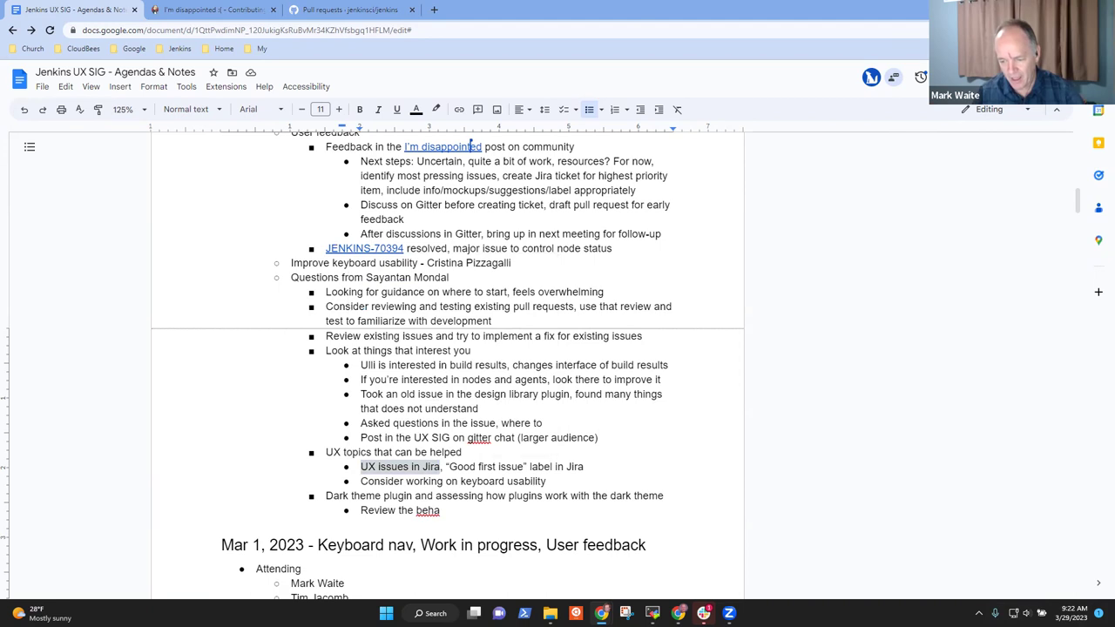
click(383, 467)
key(Home)
key(ctrl+shift+Right)
key(ctrl+shift+Right)
key(ctrl+shift+Right)
key(ctrl+shift+Right)
key(ctrl+k)
text(Improve keyboard usability - Cristina Pizzagalli)
key(Home)
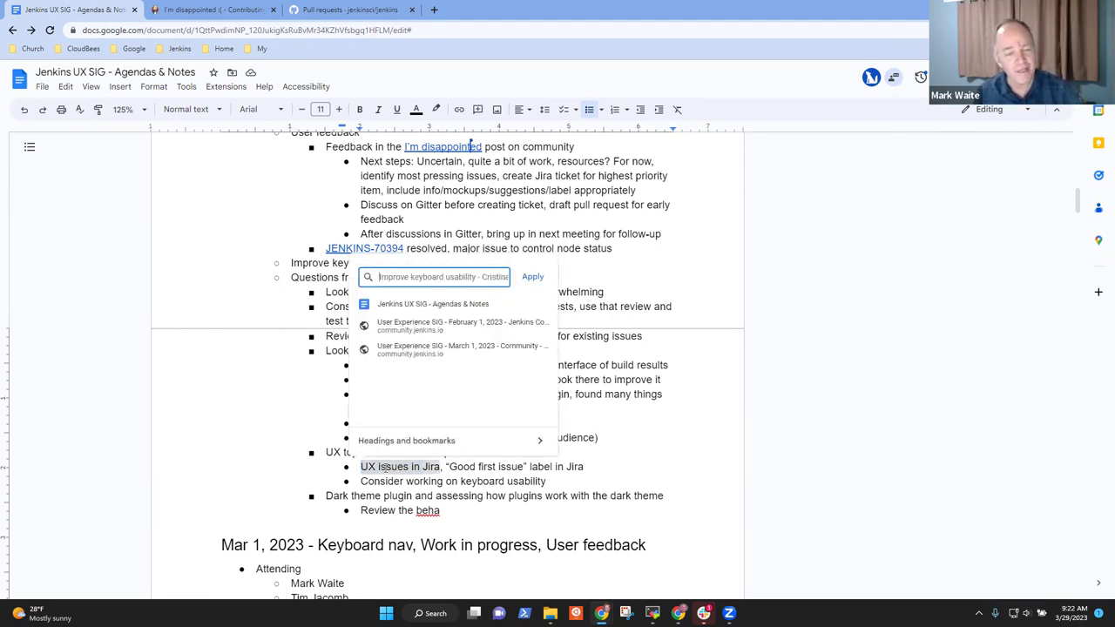
key(Escape)
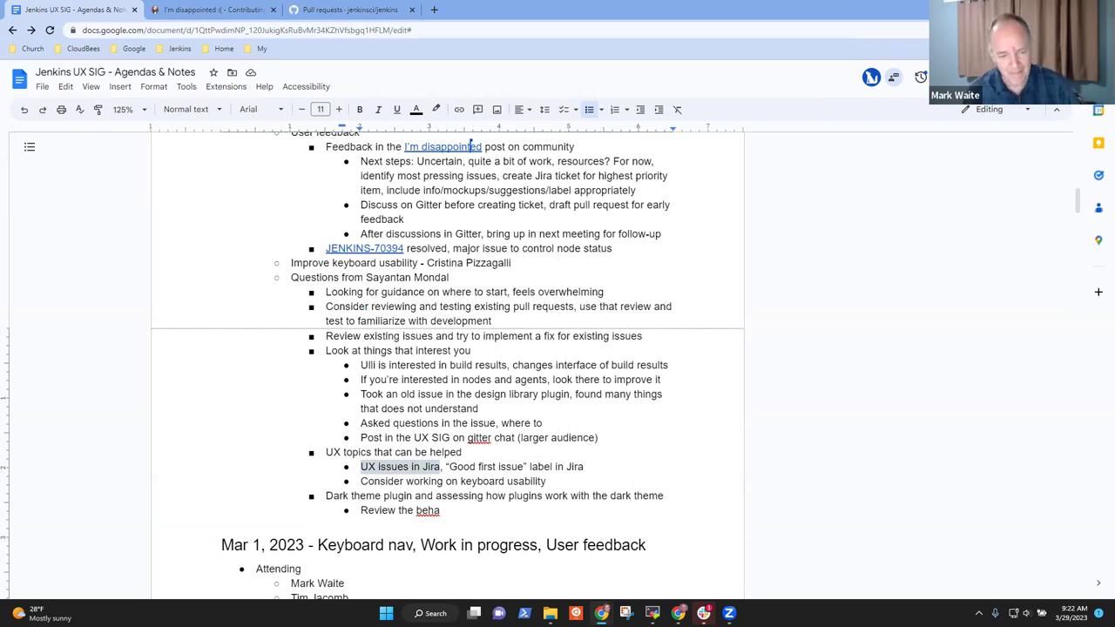
- Complete the sub-bullet as 'Review the behavior' and add an empty topic-level bullet below it
click(474, 513)
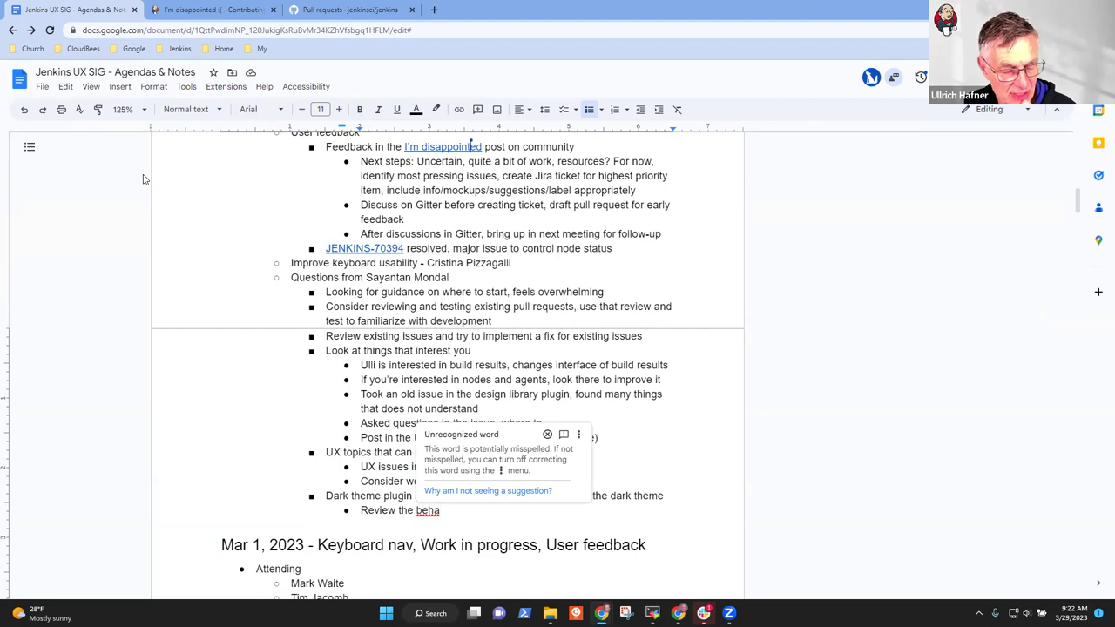
click(450, 508)
click(451, 509)
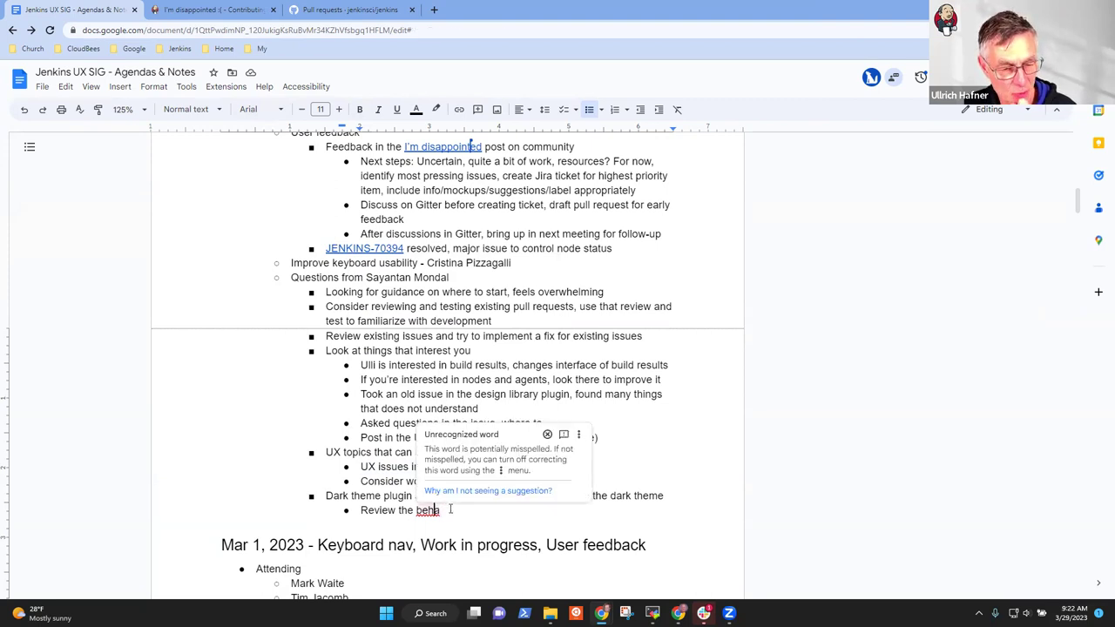
text(vior)
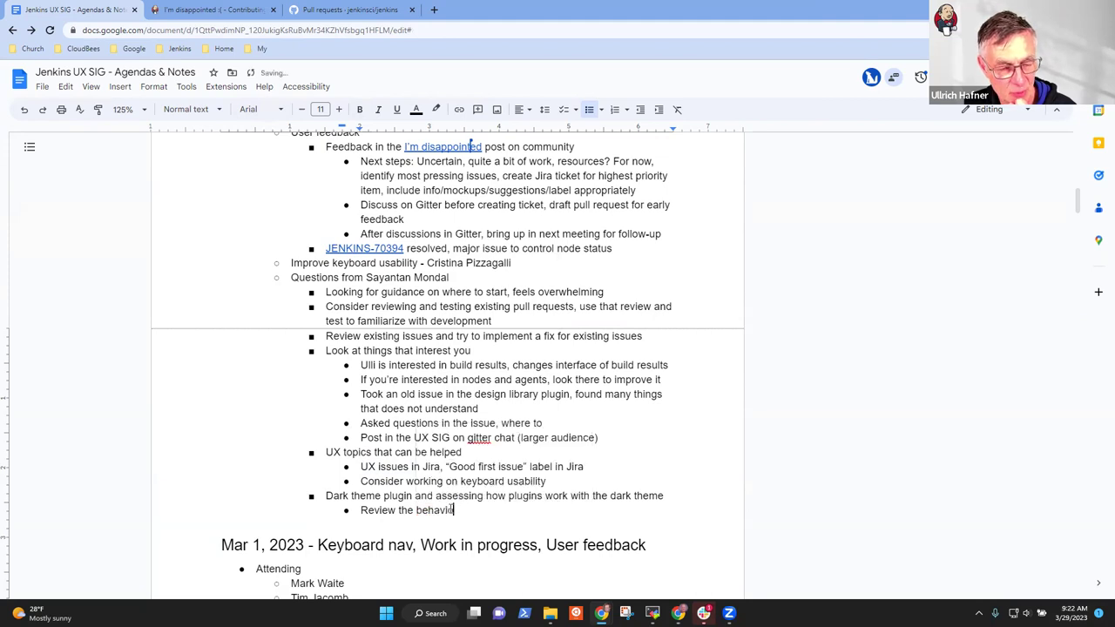
key(Return)
key(shift+Tab)
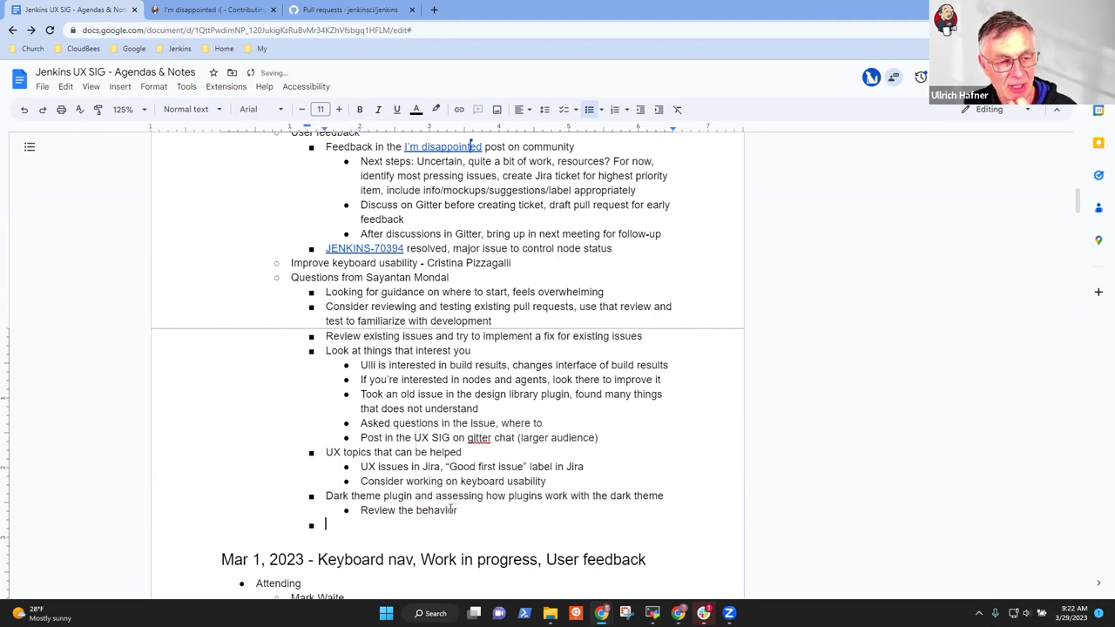
key(shift+Tab)
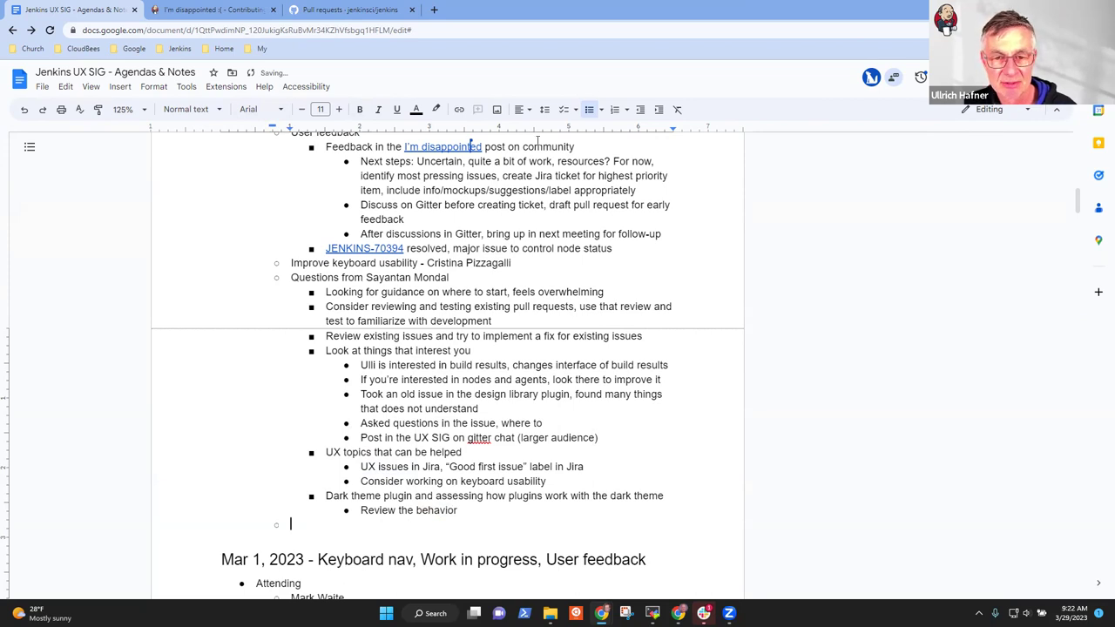
- Open weekly.ci.jenkins.io in a new tab and sign in with the saved credentials
click(434, 9)
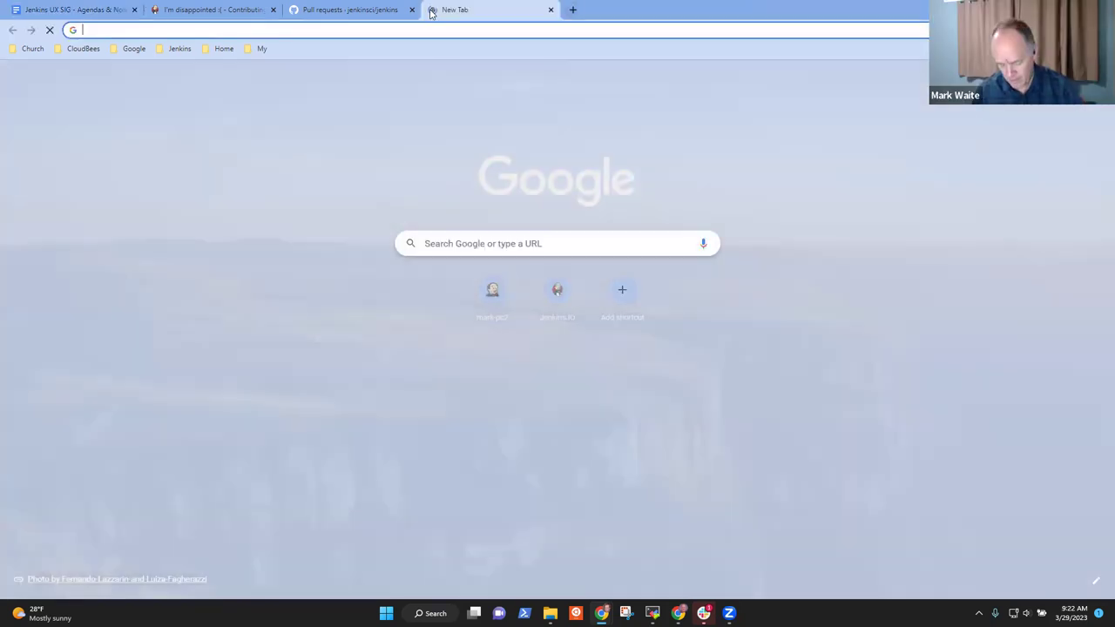
text(wee)
key(Return)
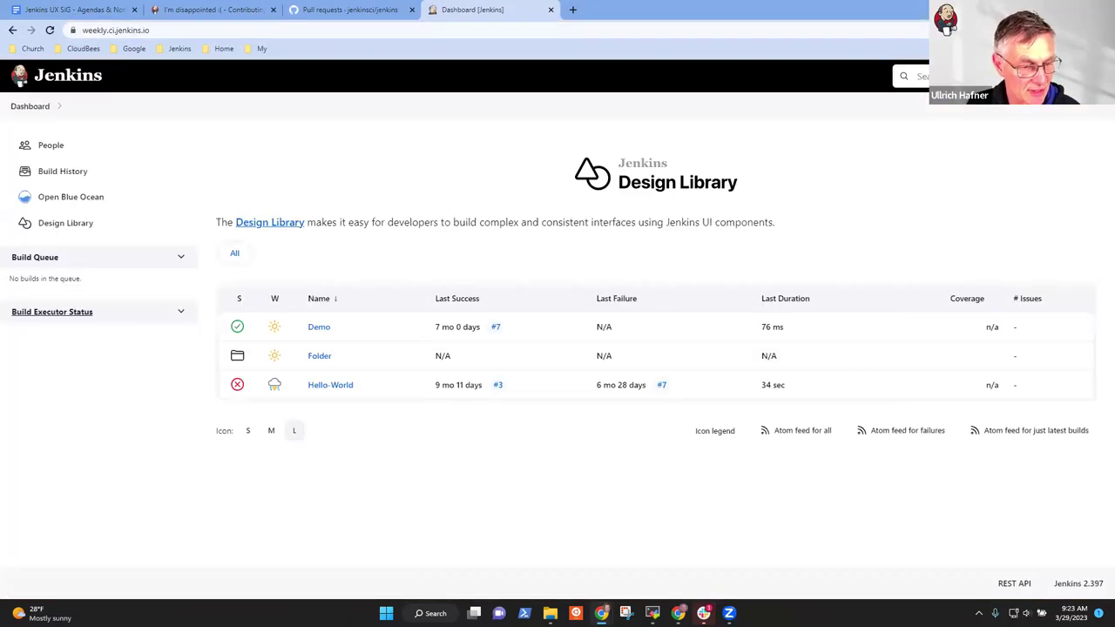
click(1085, 75)
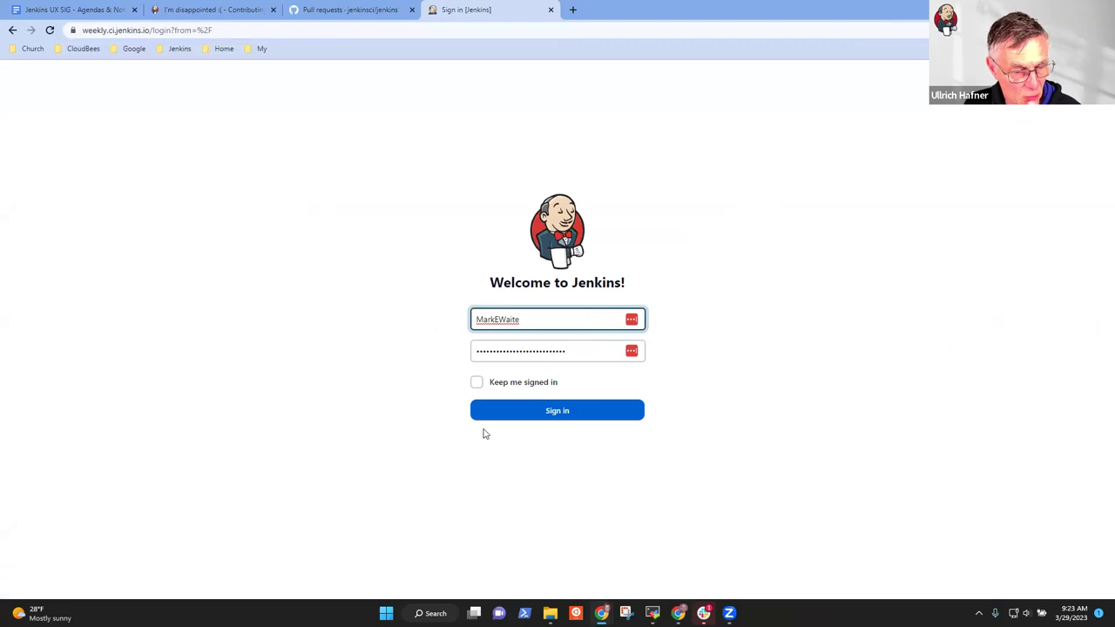
click(555, 413)
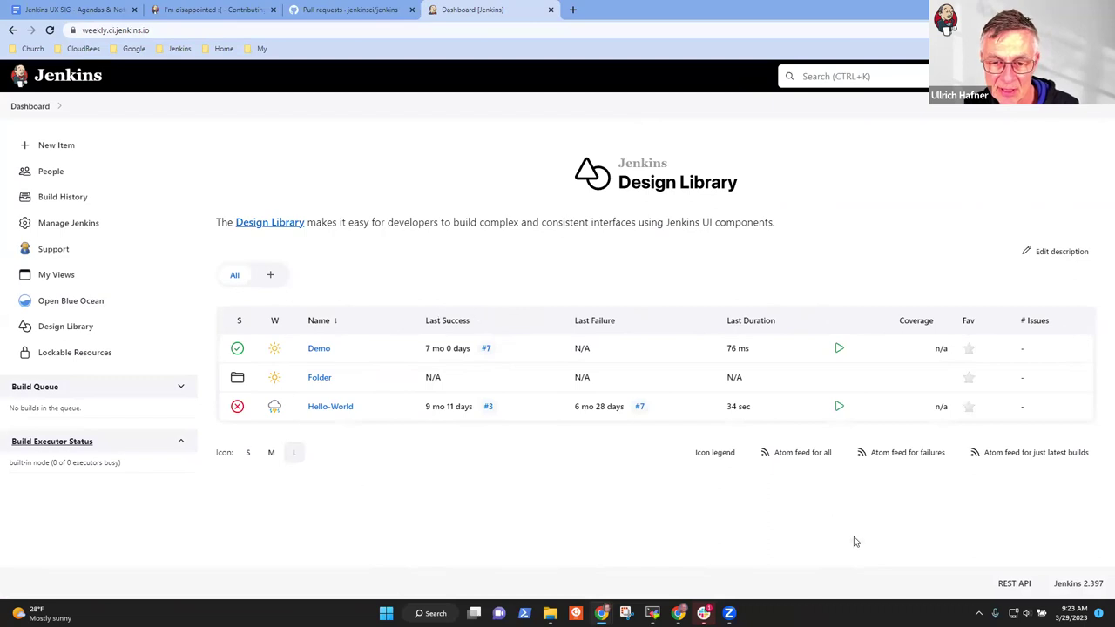
- Inspect the footer's REST API and Jenkins 2.397 text, then open build #7 of the Demo job
drag(997, 583, 1099, 588)
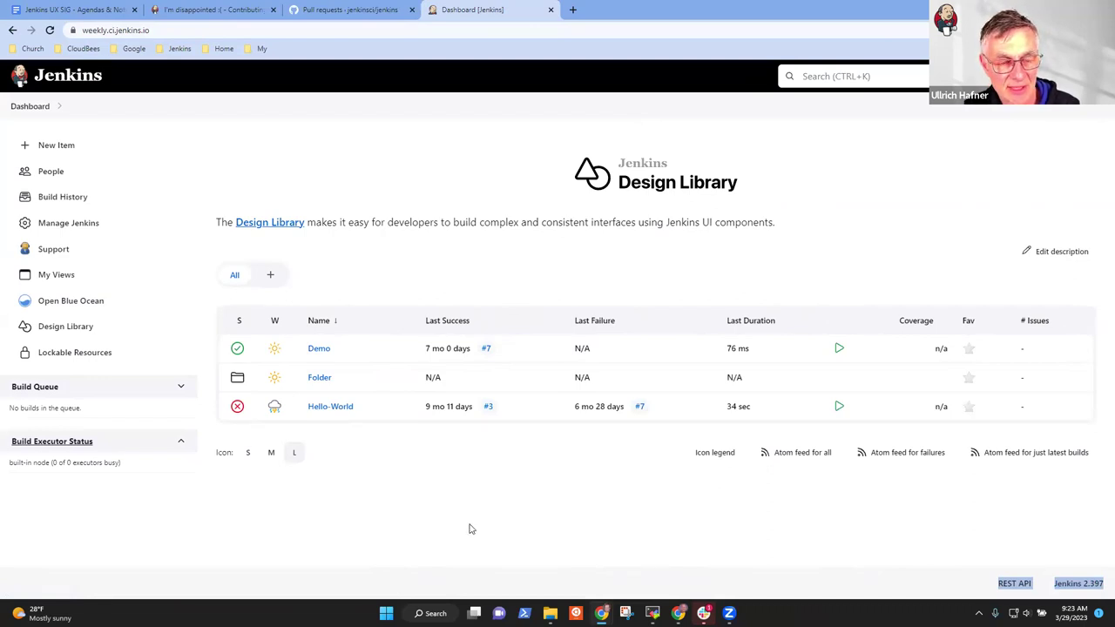
click(763, 584)
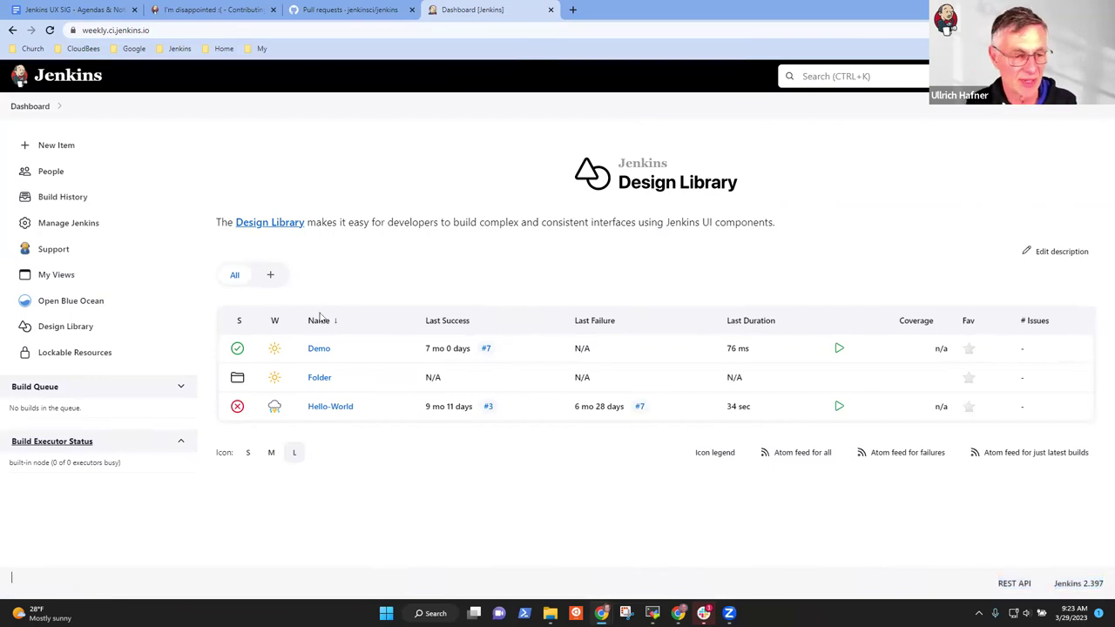
click(318, 349)
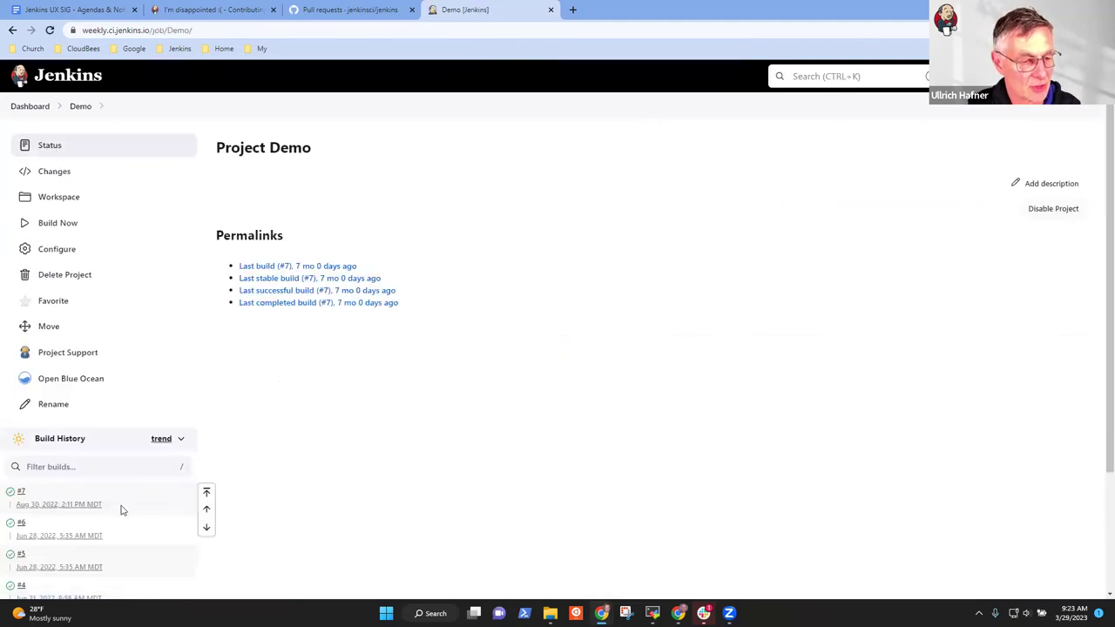
click(60, 504)
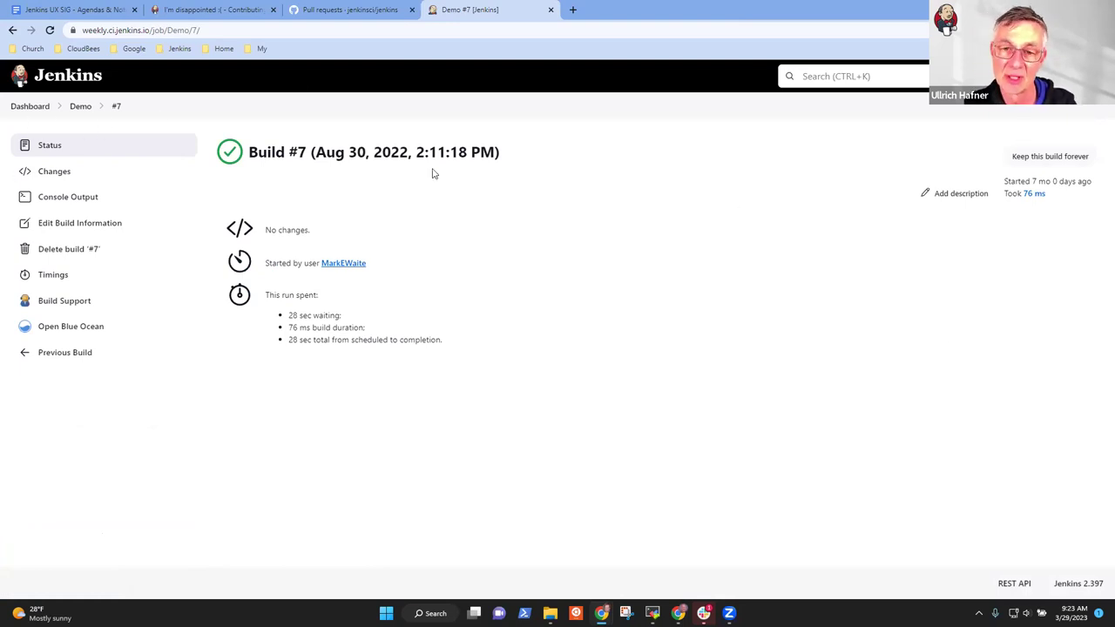
- Open the Git client plugin job on ci.jenkins.io from the Jenkins bookmarks folder
click(179, 50)
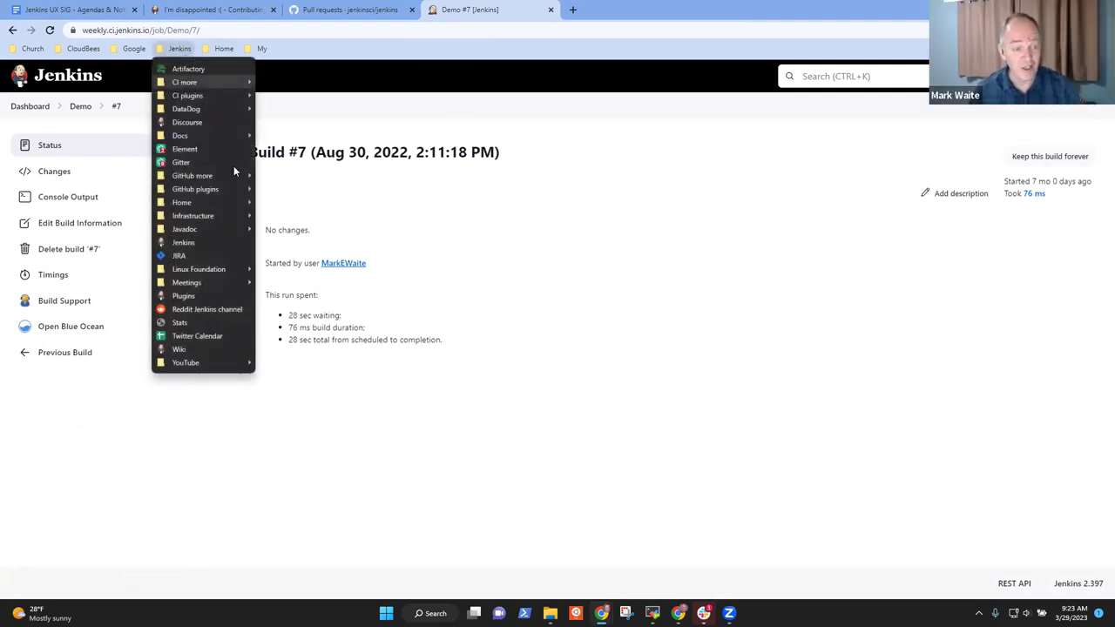
mouse_move(242, 95)
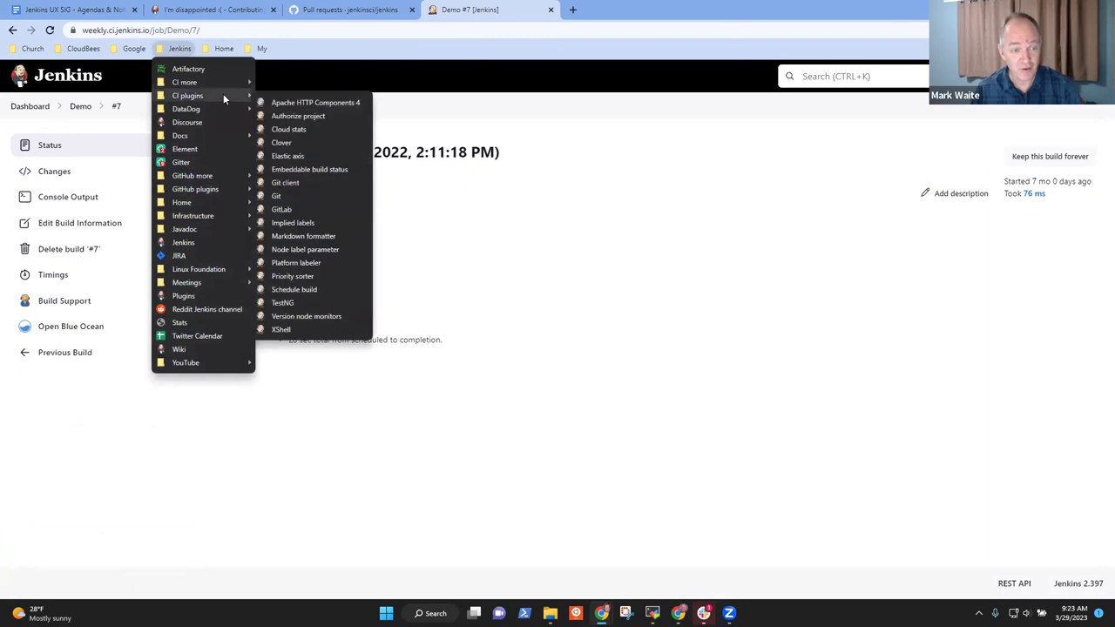
click(306, 183)
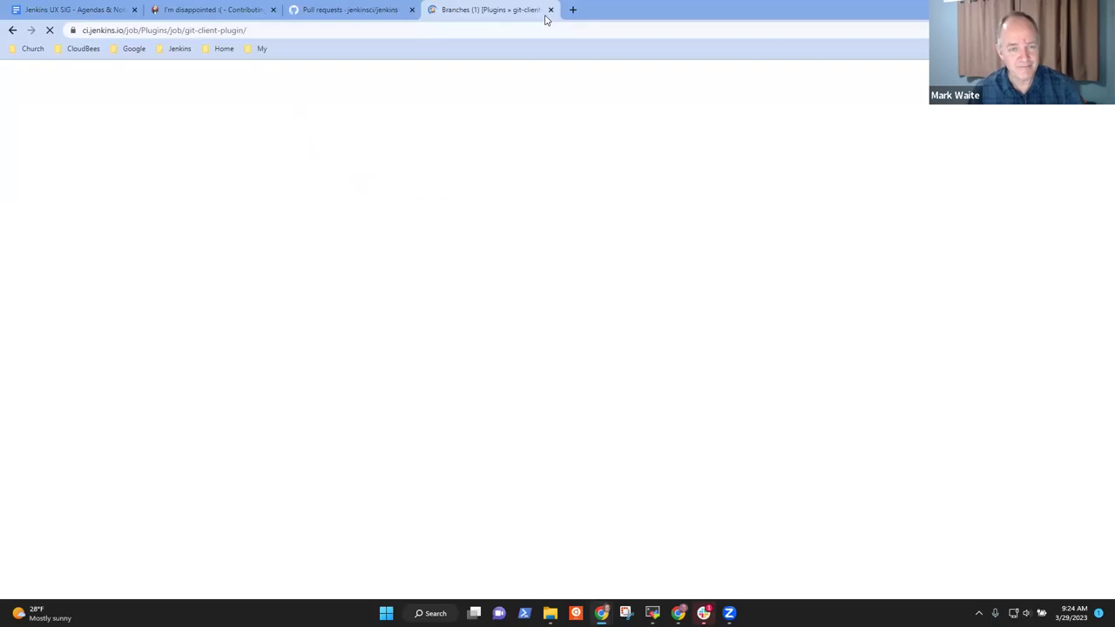
- In a new tab, go to Jenkins Plugins > Git Client Plugin Folder > Jenkinsfile (GitHub) > master
click(572, 11)
click(180, 49)
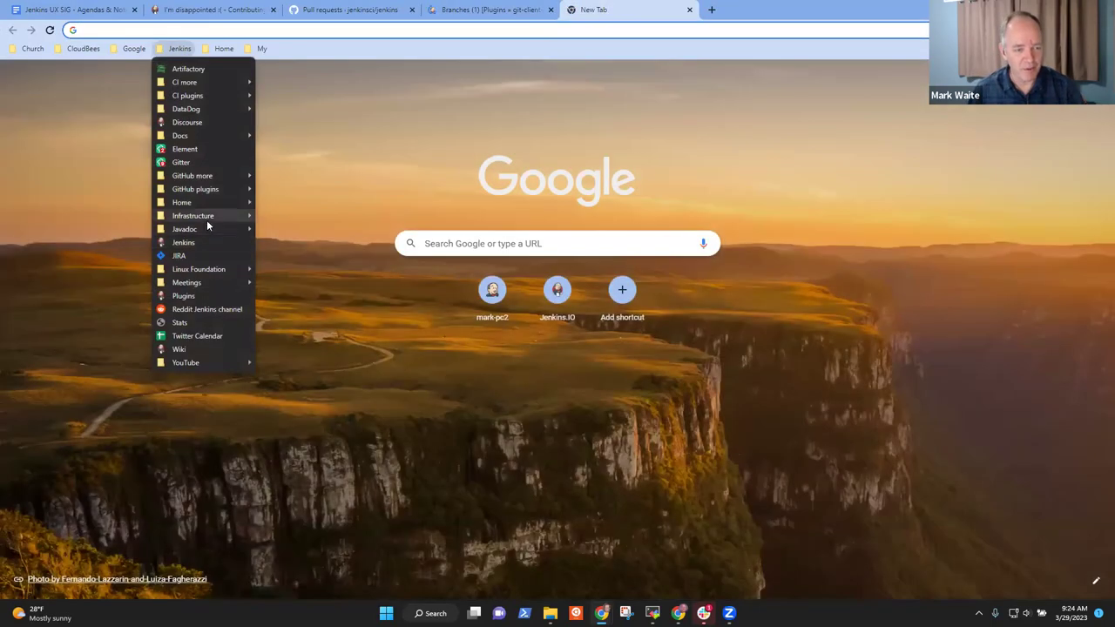
mouse_move(217, 202)
click(327, 261)
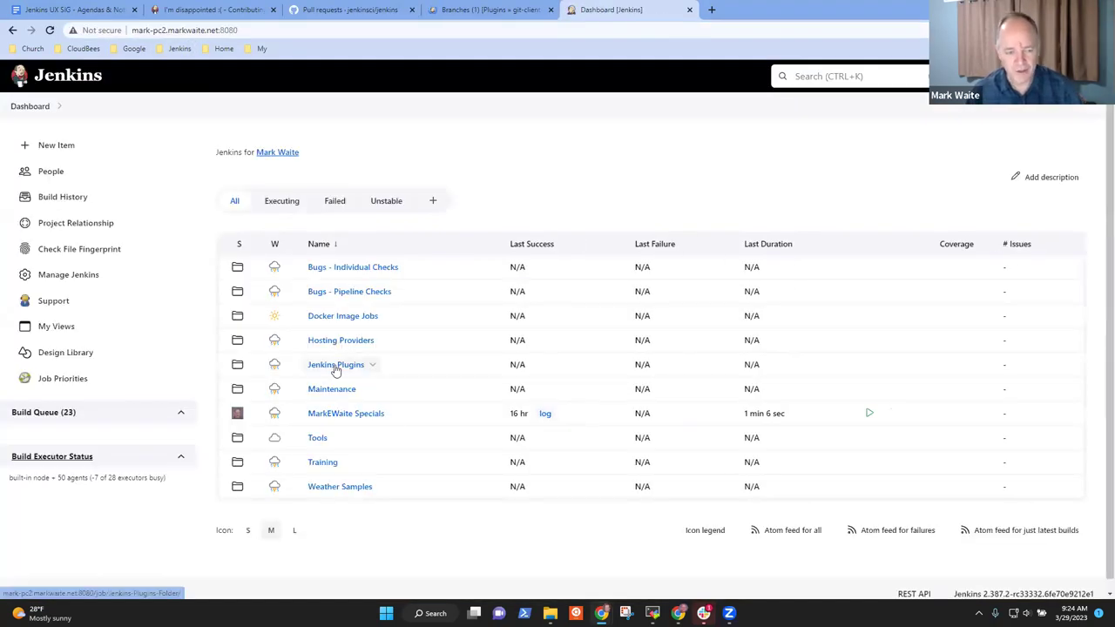
click(336, 365)
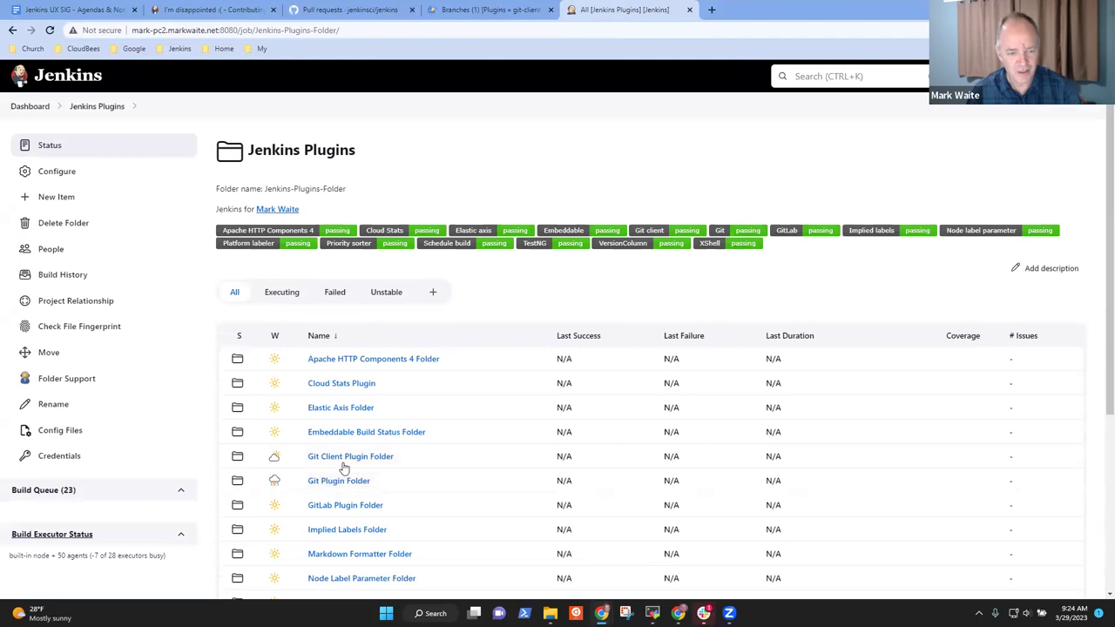
click(347, 467)
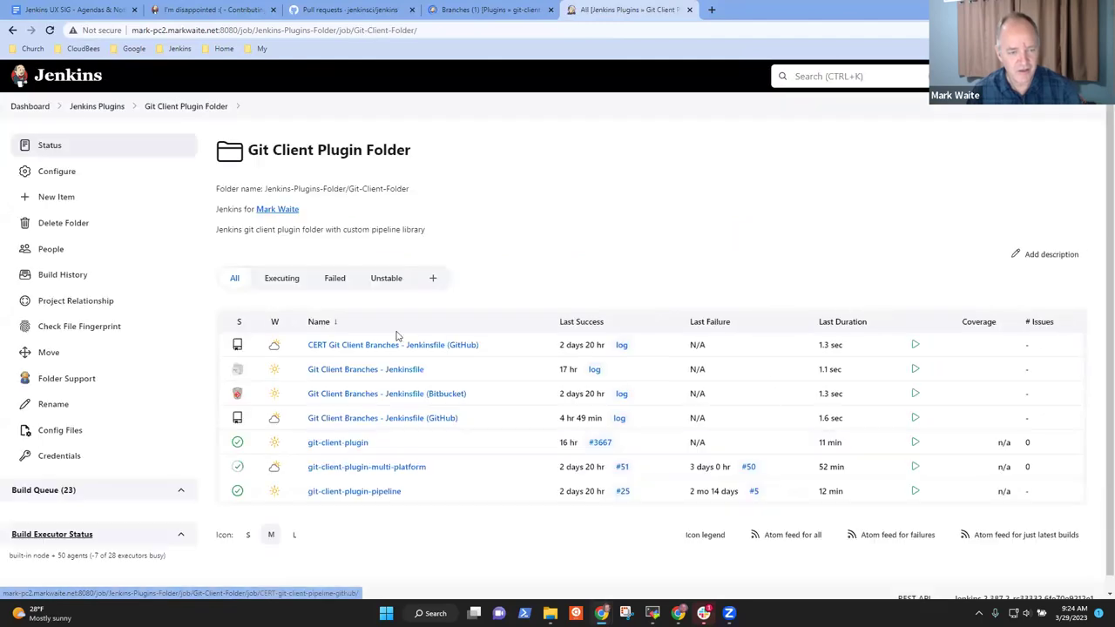
click(414, 419)
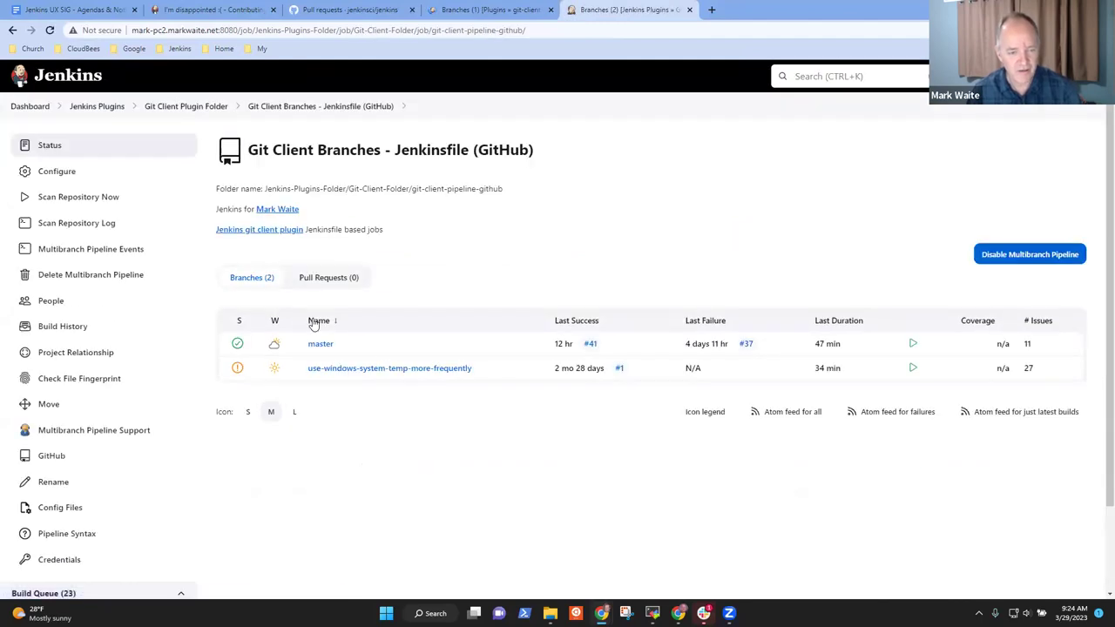
click(322, 346)
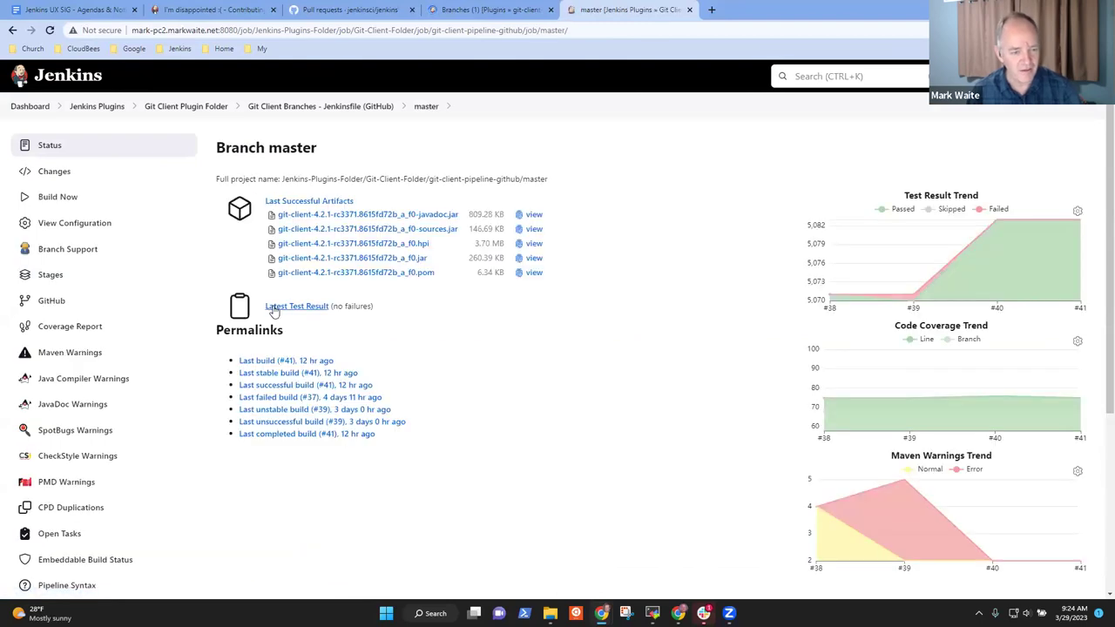
- Open build #41 of the master branch and scroll through its warnings summary
scroll(256, 398, down, 3)
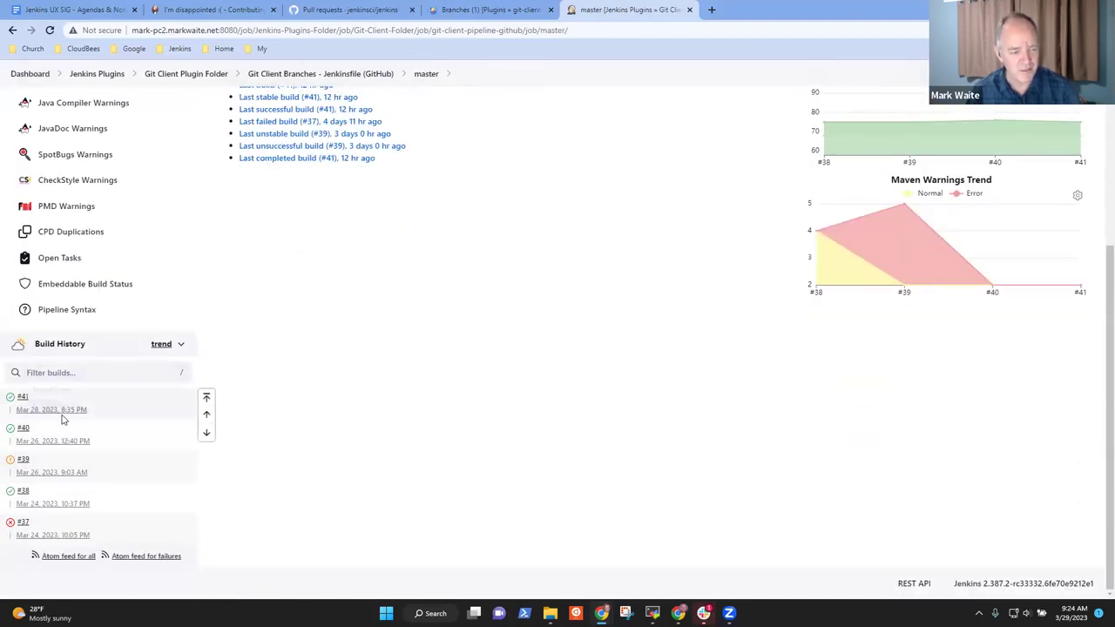
click(67, 413)
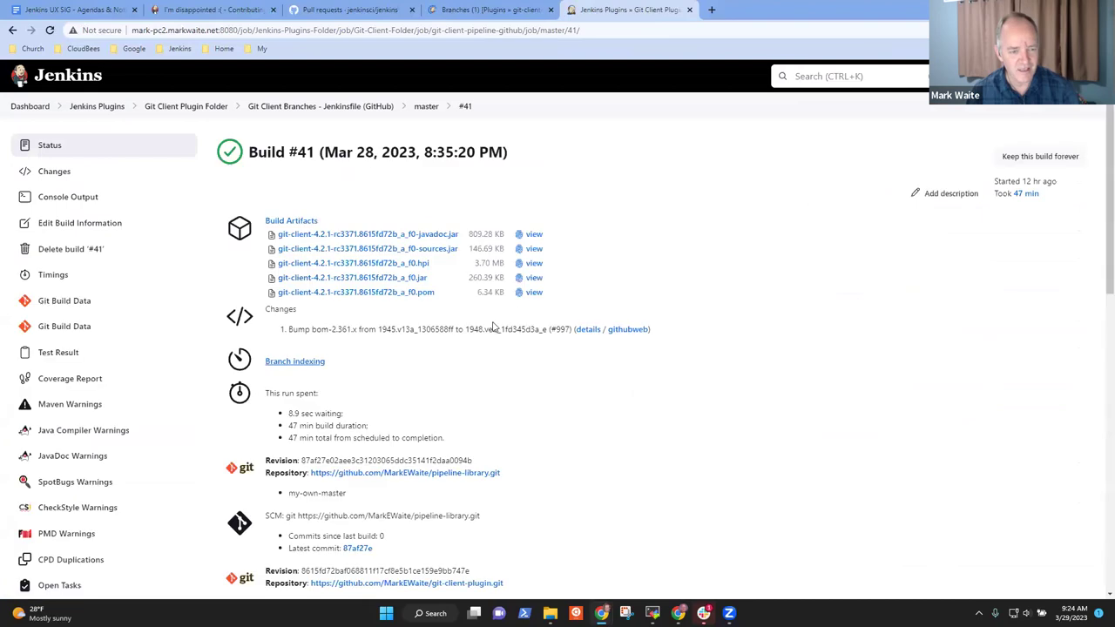
scroll(586, 347, down, 1)
scroll(587, 347, down, 5)
scroll(607, 345, up, 5)
scroll(649, 335, up, 1)
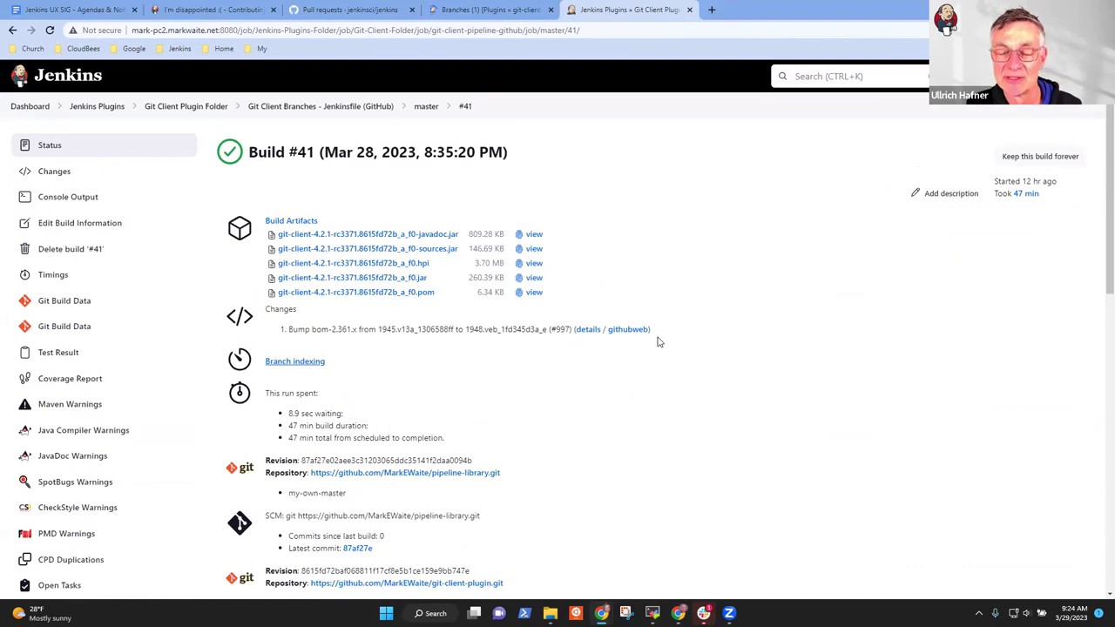
scroll(667, 331, down, 10)
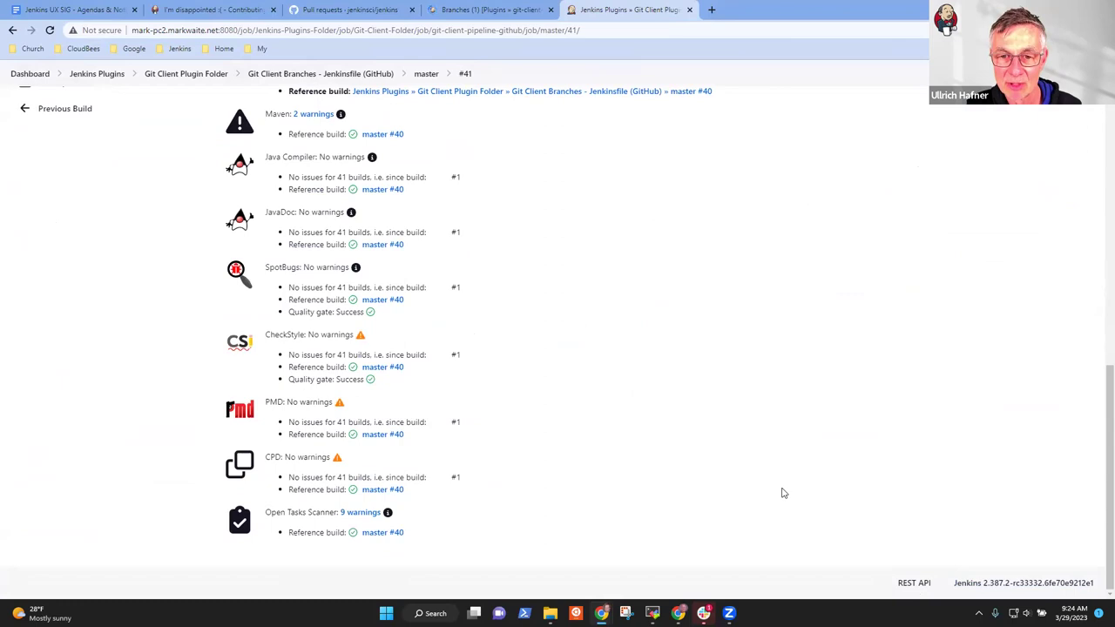
- Select and deselect the build #41 footer version text, then scroll back to the page top
scroll(782, 492, up, 10)
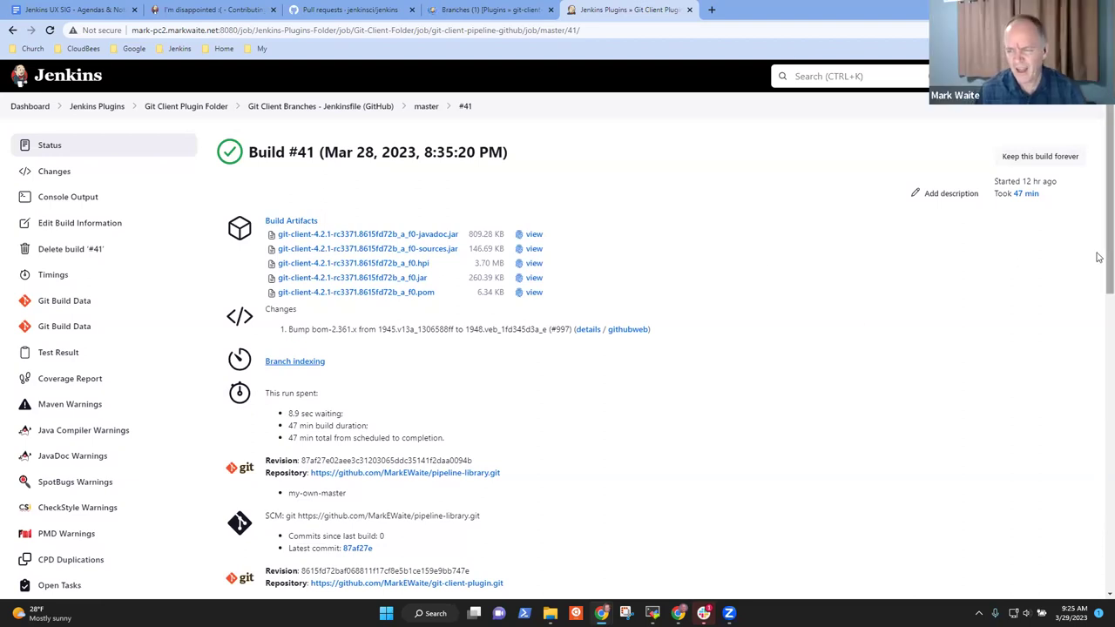
scroll(1098, 257, down, 15)
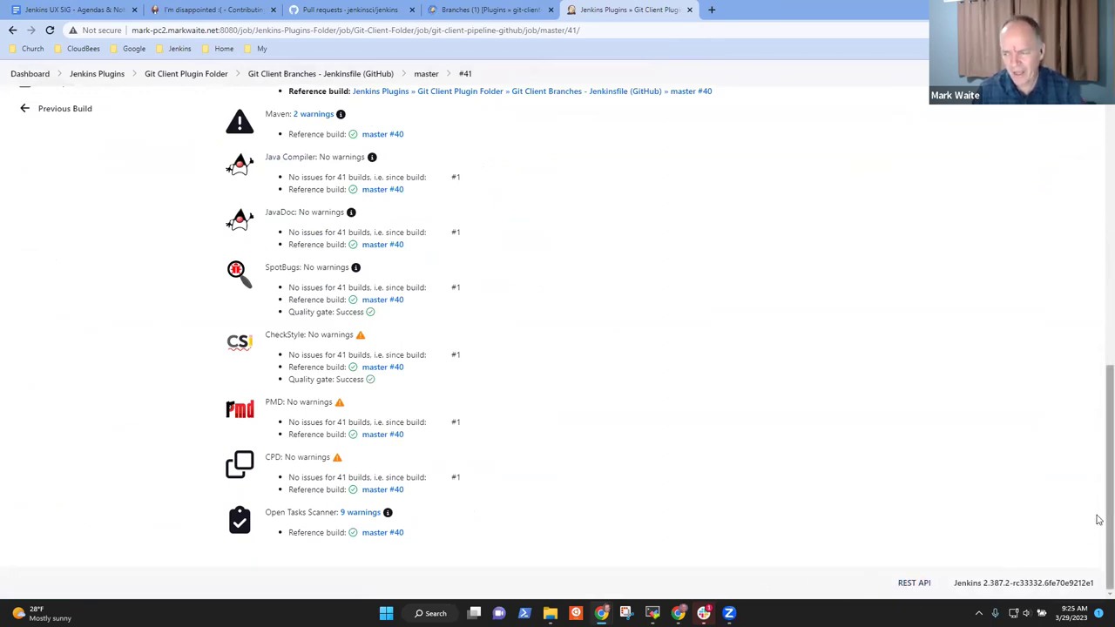
drag(1099, 520, 1099, 261)
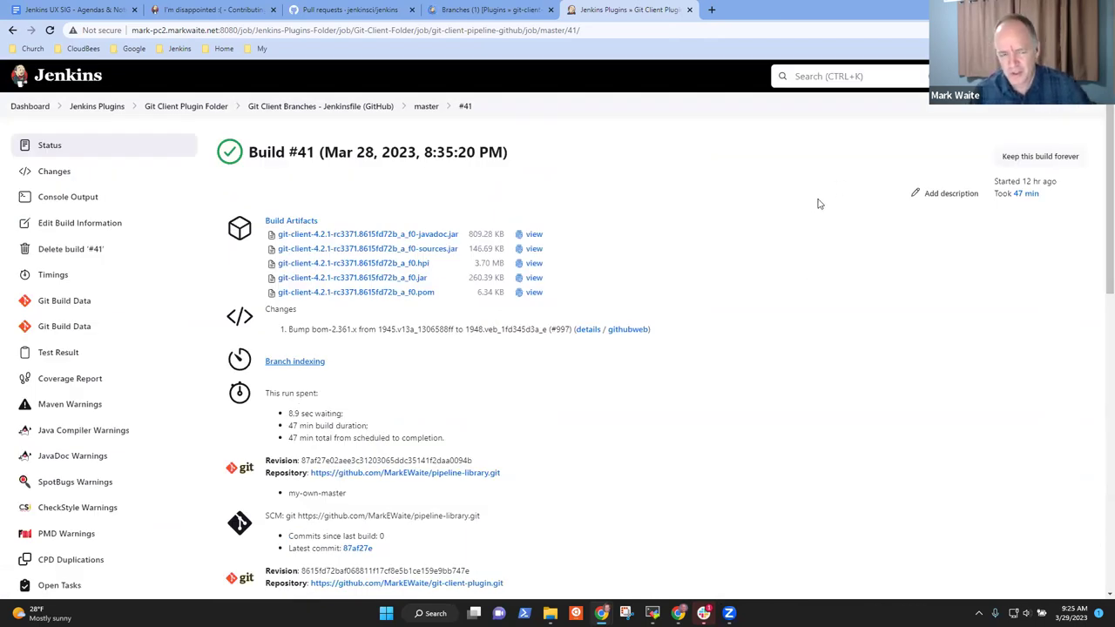
drag(1105, 228, 1061, 608)
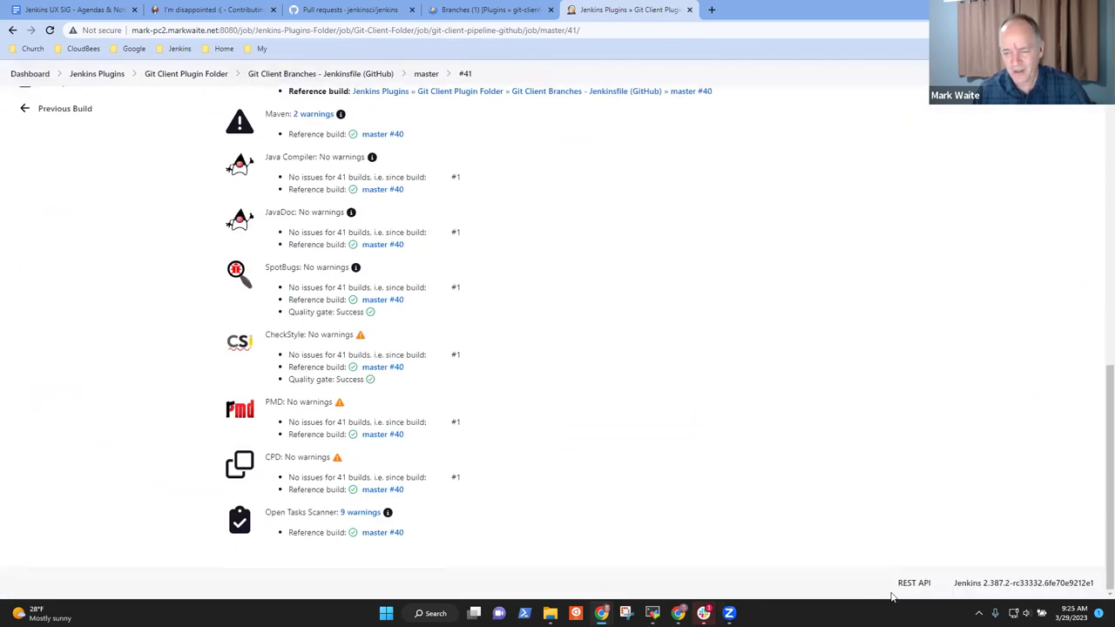
drag(878, 589, 1094, 589)
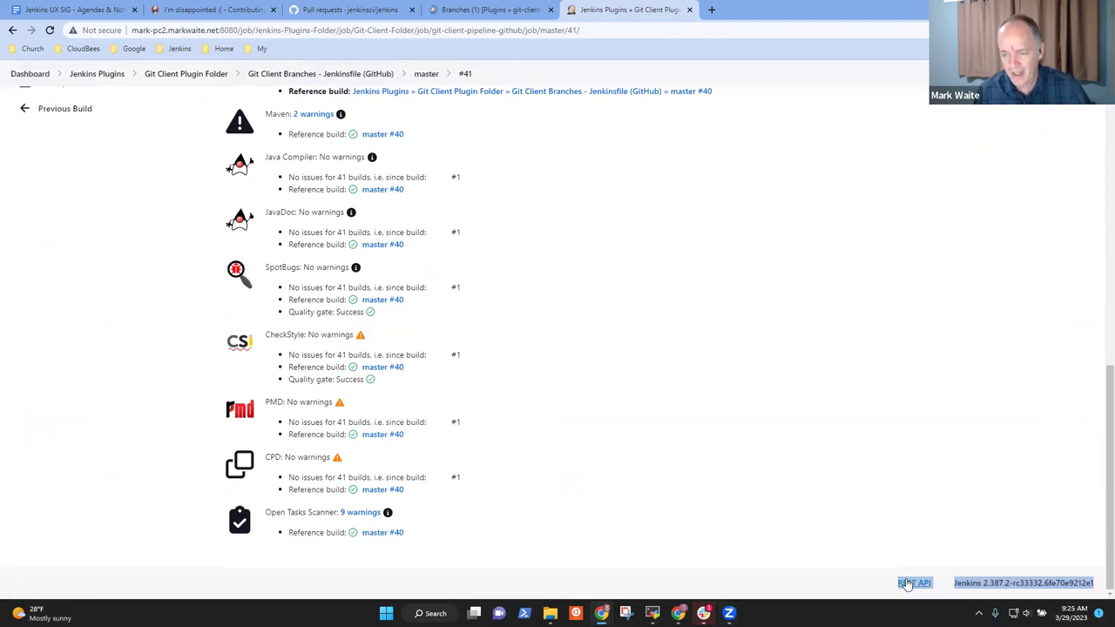
click(881, 495)
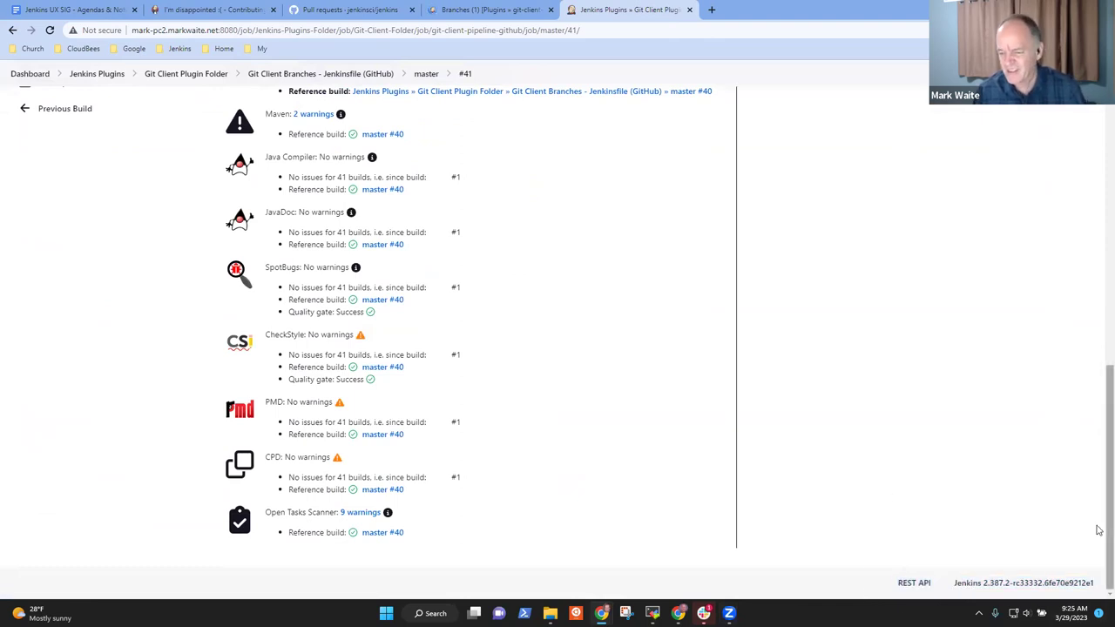
drag(1099, 529, 891, 171)
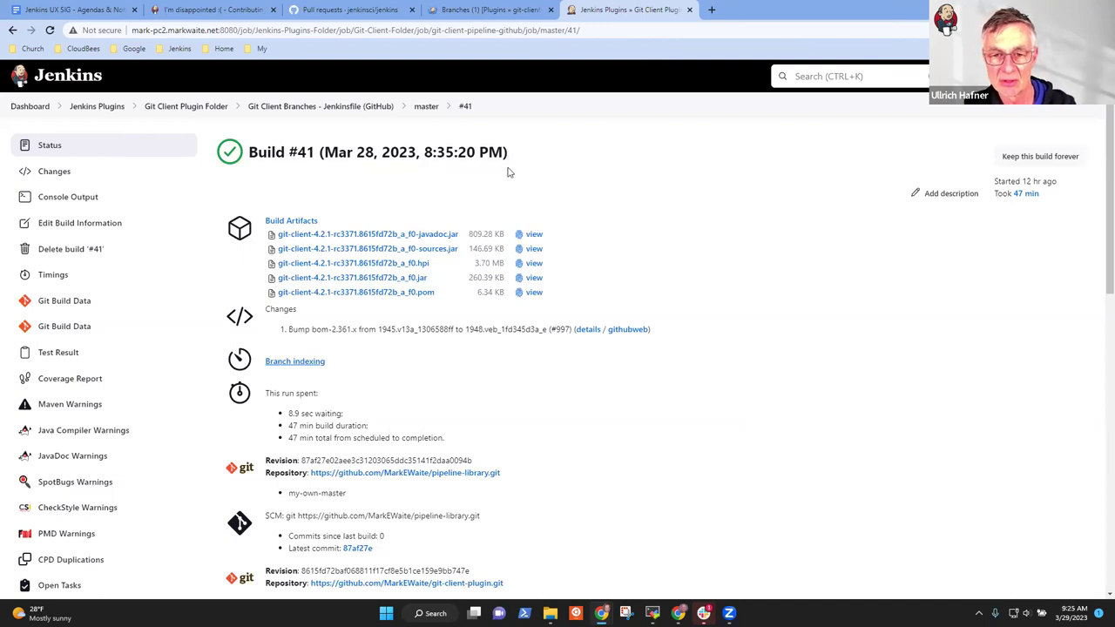
- Close the git-client 'Branches (1)' tab while reviewing the build #41 page
scroll(144, 383, down, 3)
scroll(153, 376, down, 1)
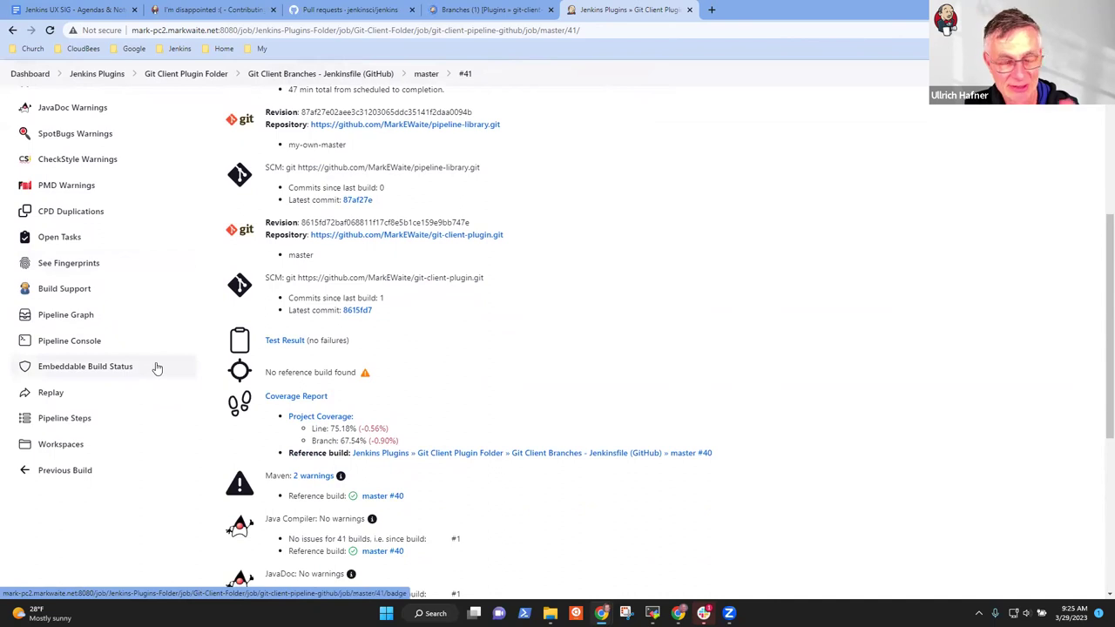
scroll(153, 375, down, 2)
scroll(155, 380, up, 3)
scroll(155, 381, up, 1)
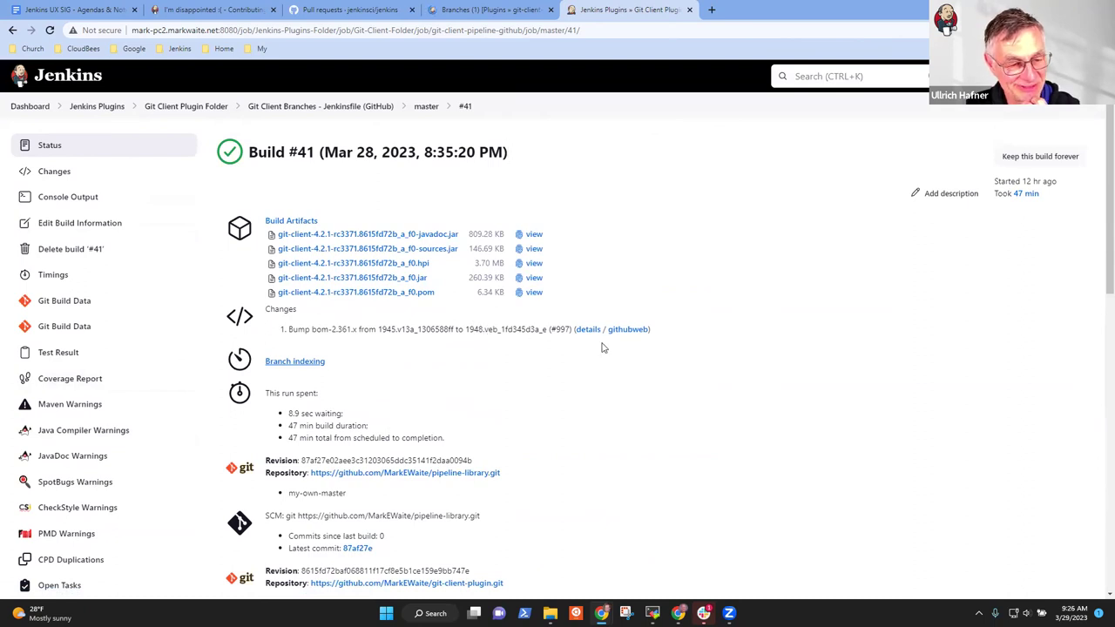
click(549, 10)
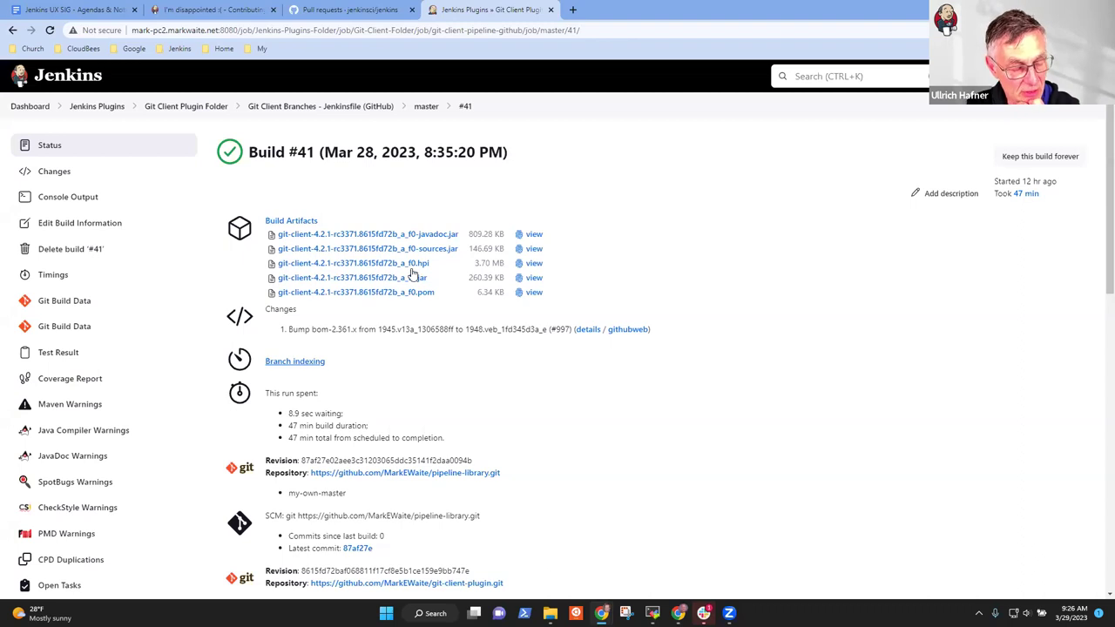
scroll(534, 299, down, 2)
scroll(534, 299, up, 2)
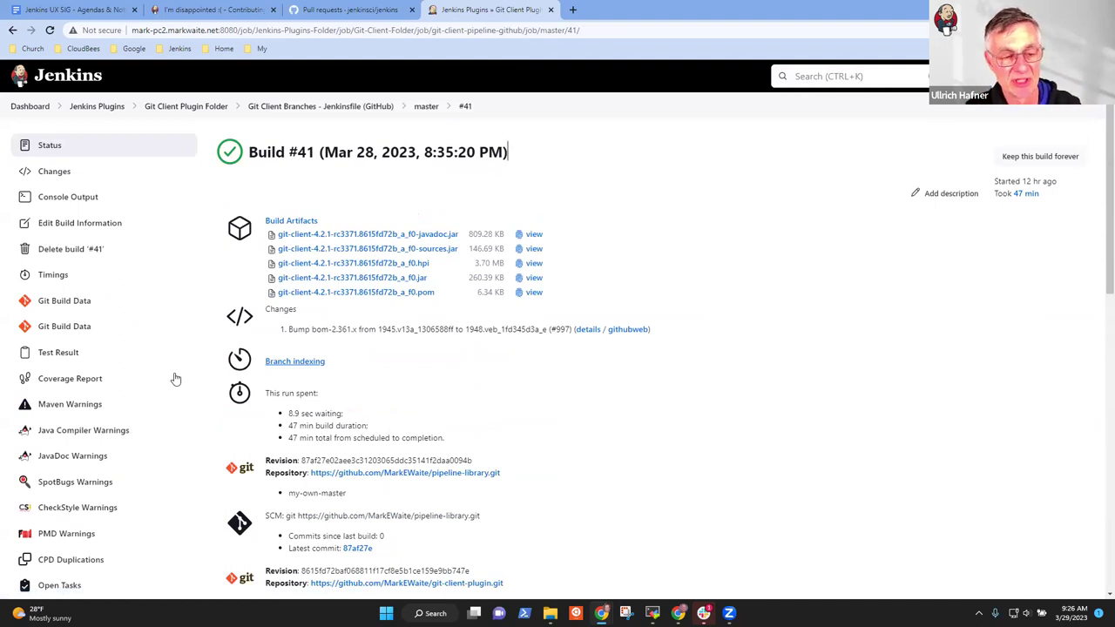
- Open build #41's Coverage Report and view its Line, Branch and File Coverage tabs before returning to Overview
click(89, 382)
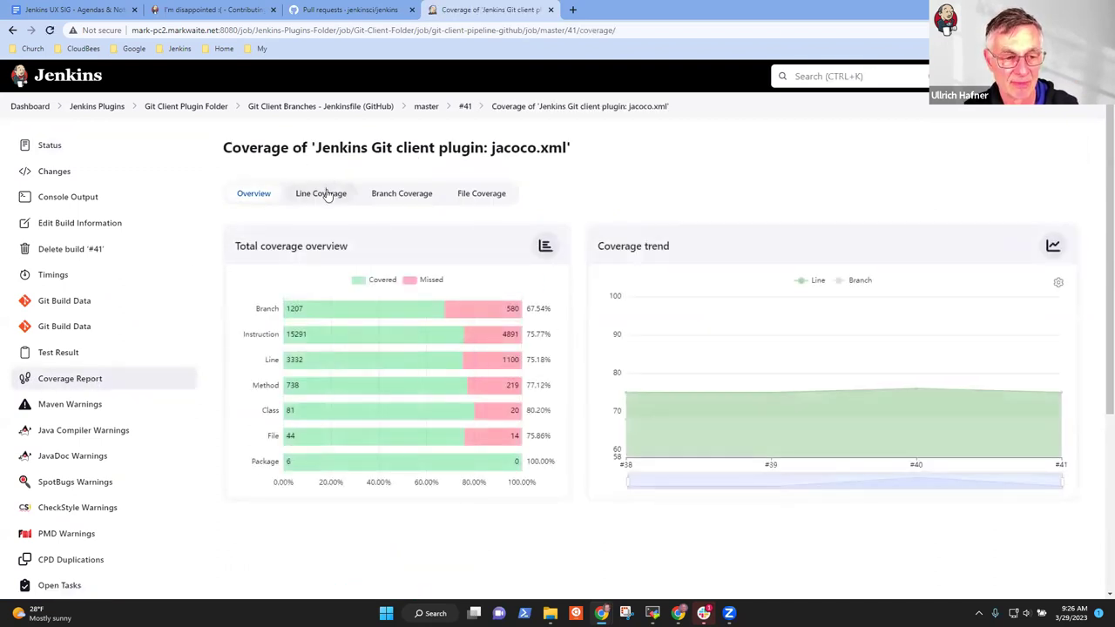
click(326, 193)
click(415, 197)
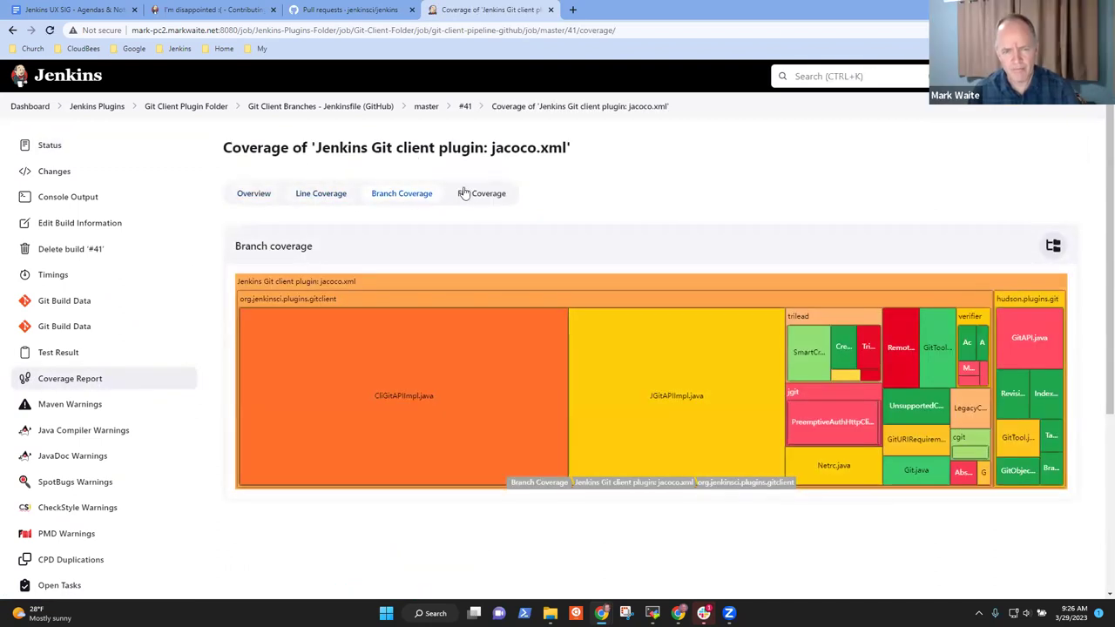
click(498, 195)
click(325, 193)
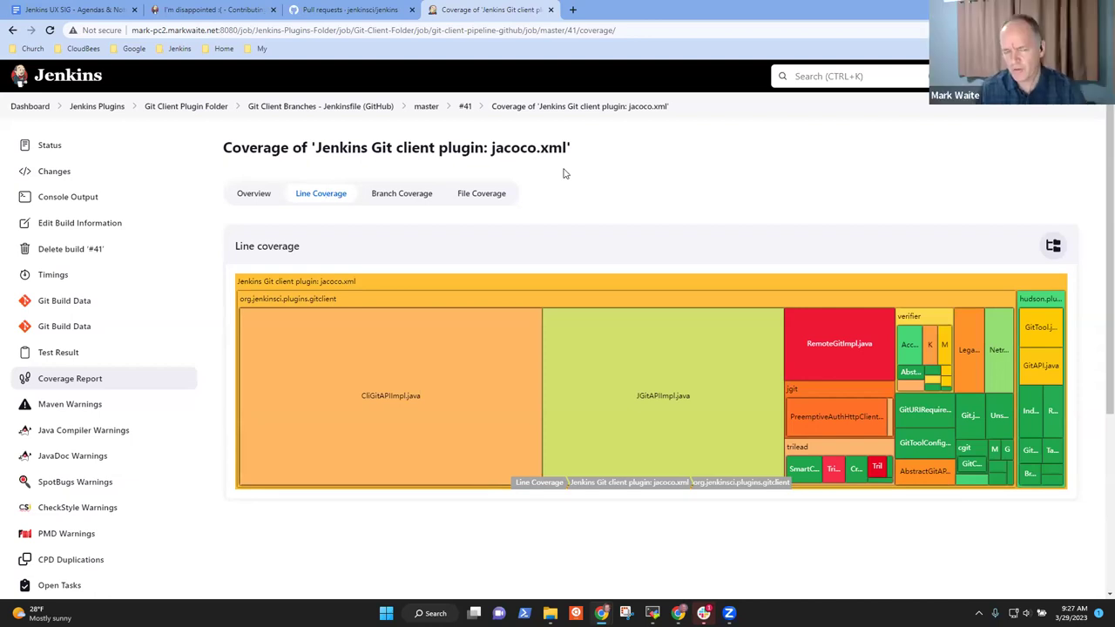
click(256, 192)
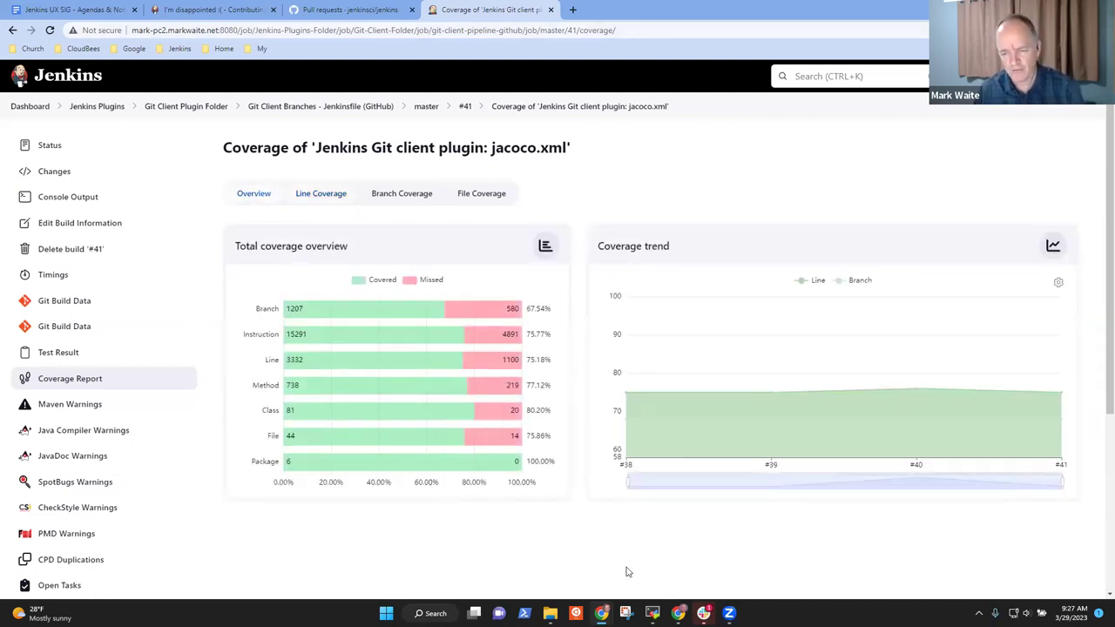
scroll(575, 540, down, 3)
scroll(527, 451, up, 3)
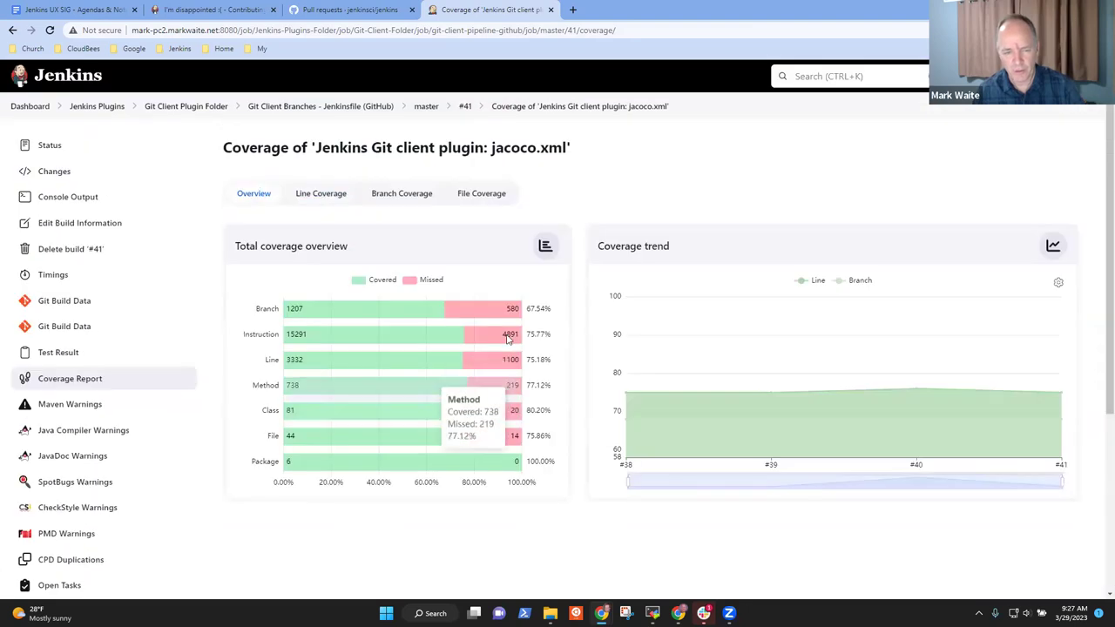
click(321, 194)
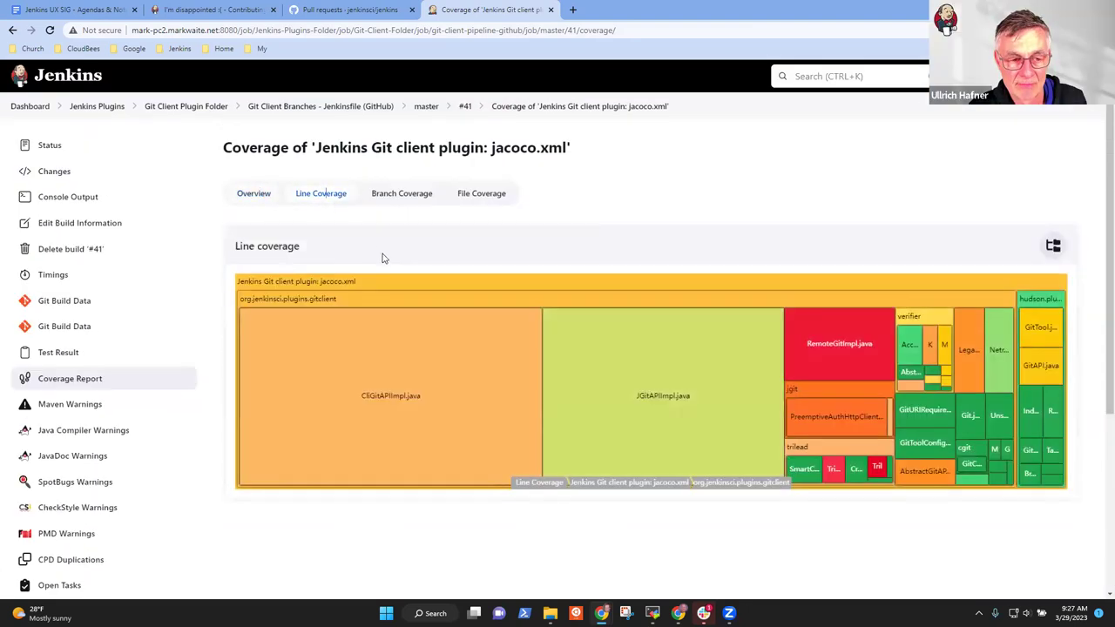
click(406, 202)
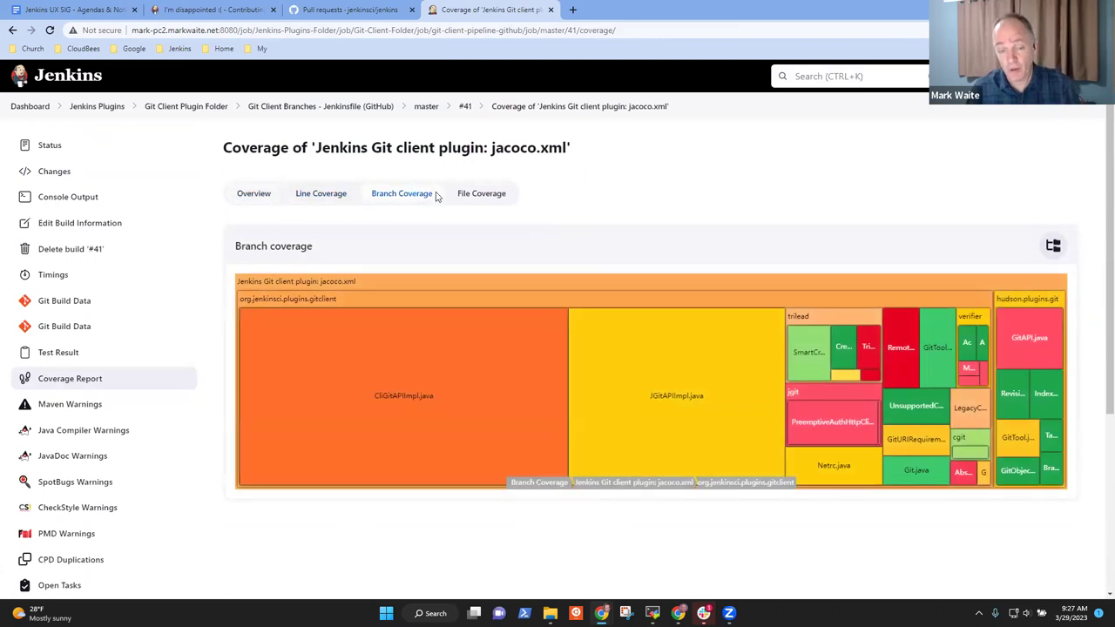
click(250, 193)
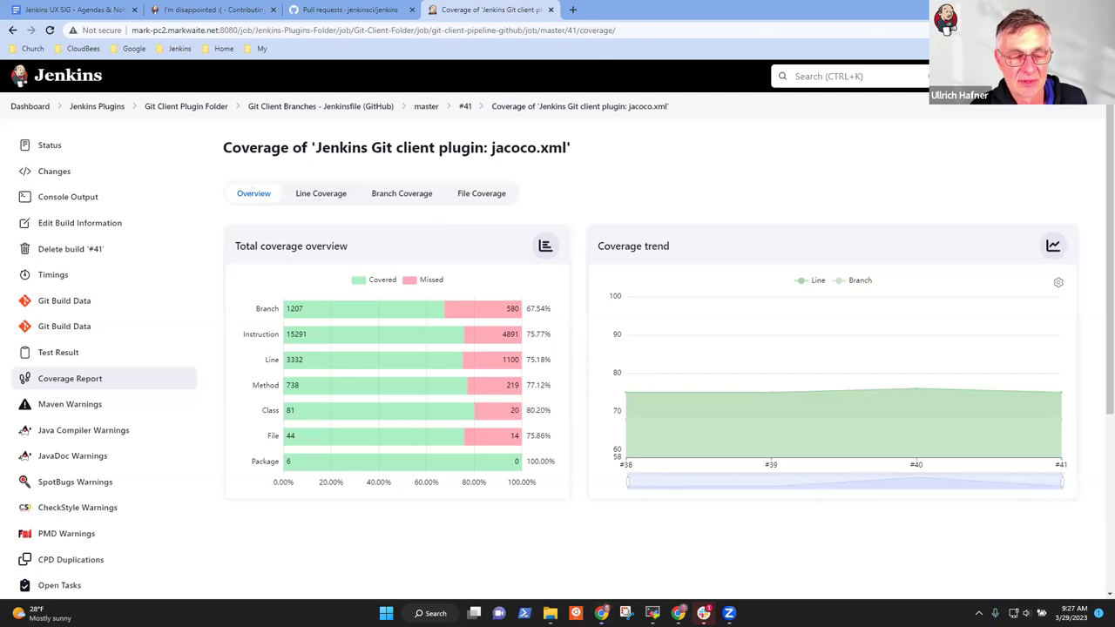
- Show the File Coverage table for all 58 files and highlight its 'Coverage of all files' heading
click(466, 197)
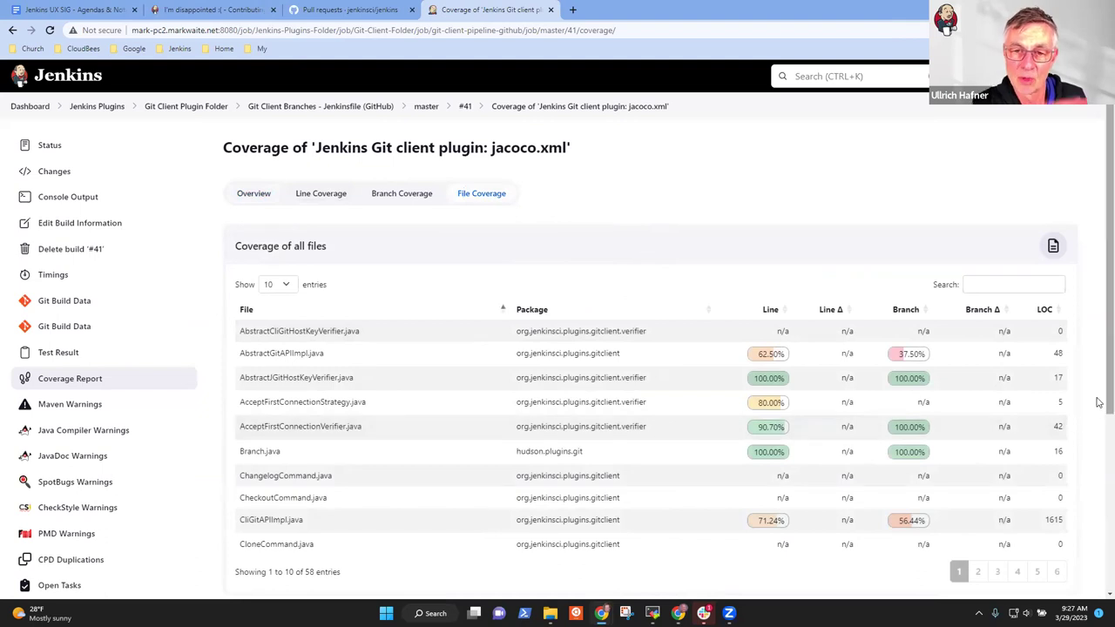
scroll(1094, 414, down, 4)
scroll(1072, 288, up, 5)
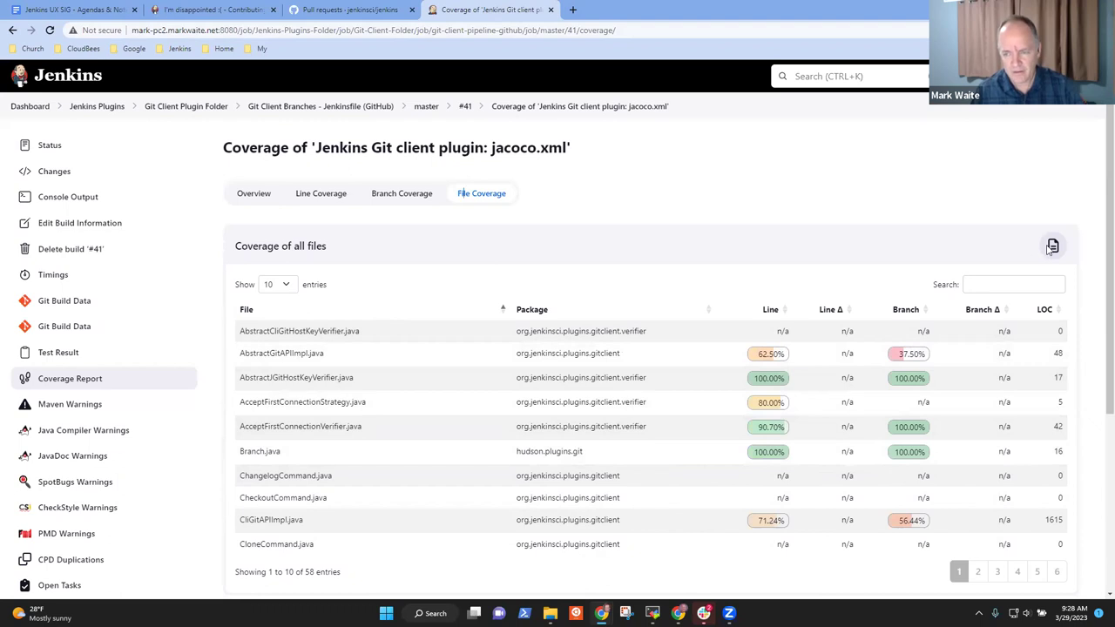
drag(329, 249, 236, 246)
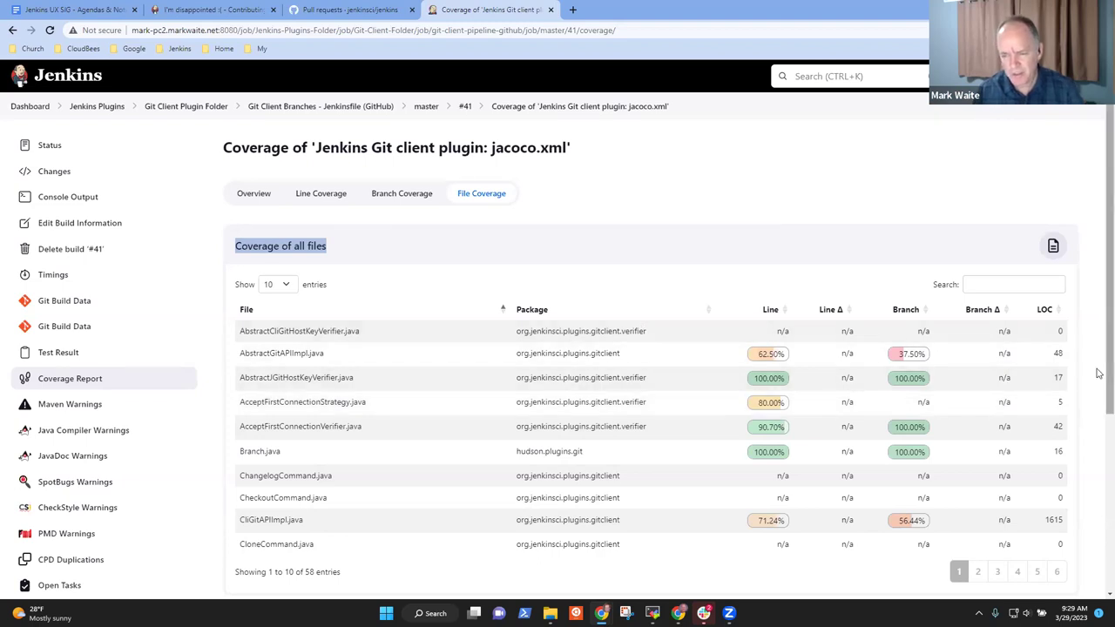
- Scroll the build #41 file coverage table and clear the selected heading text
scroll(1099, 373, down, 3)
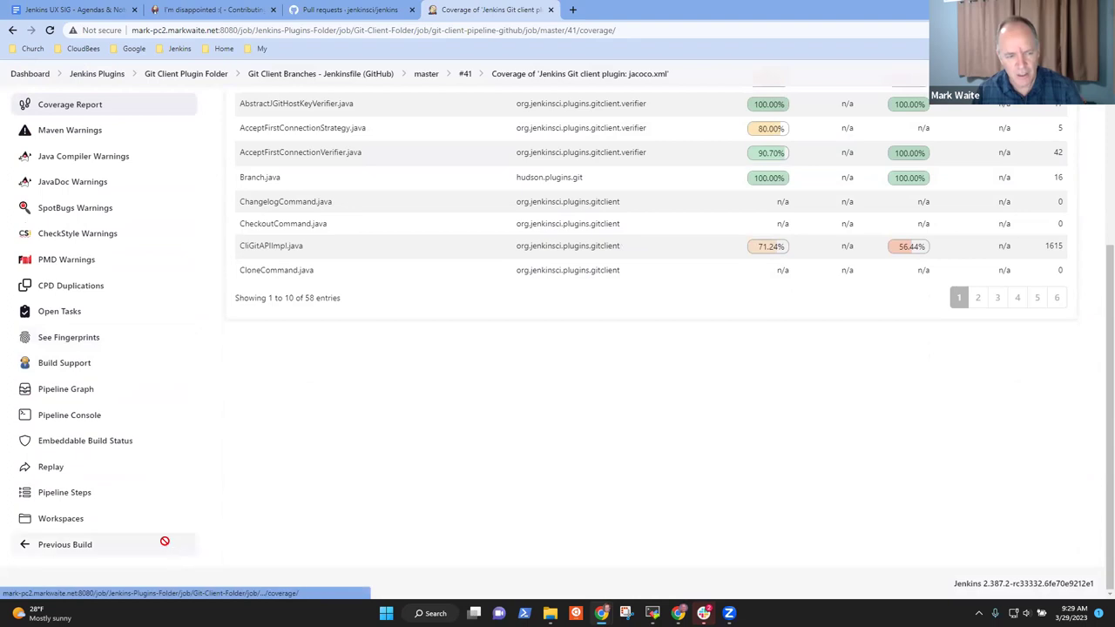
drag(158, 531, 436, 453)
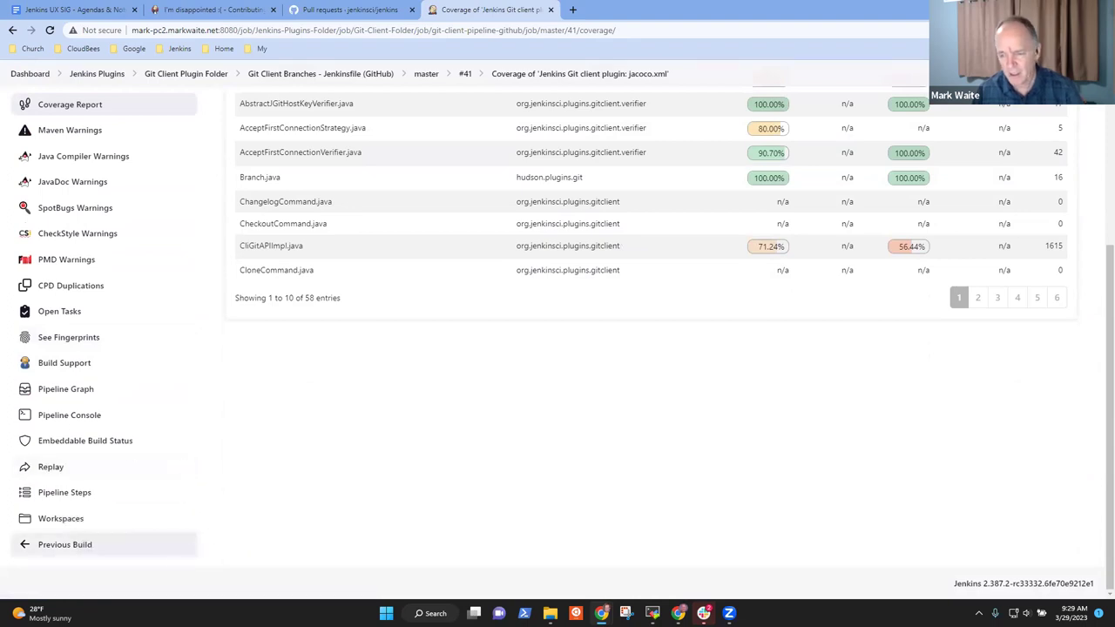
scroll(1098, 458, up, 3)
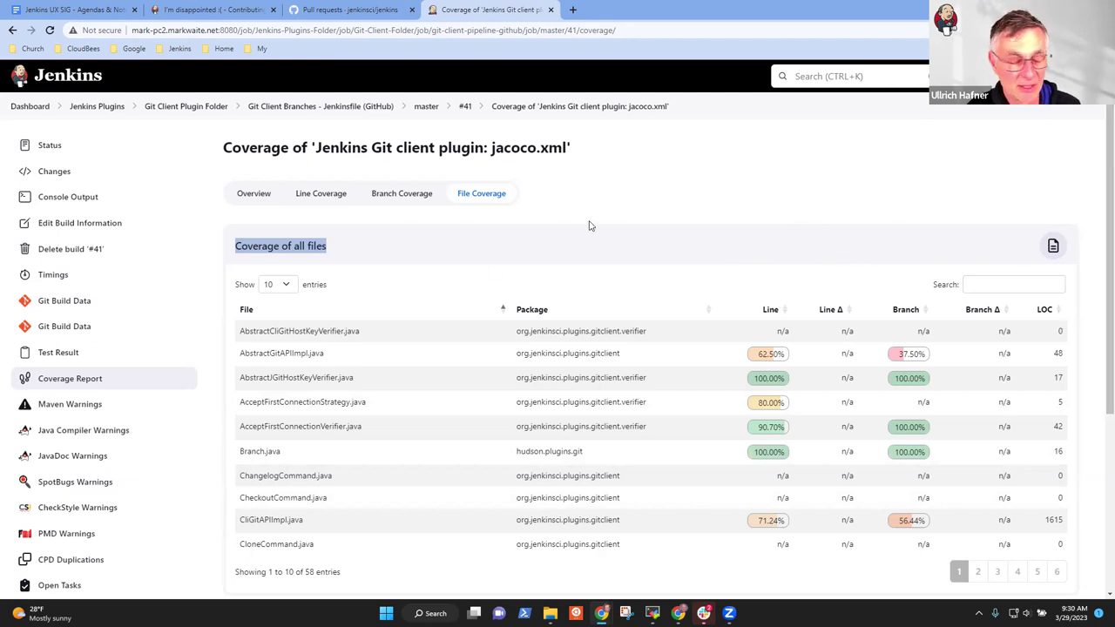
click(697, 202)
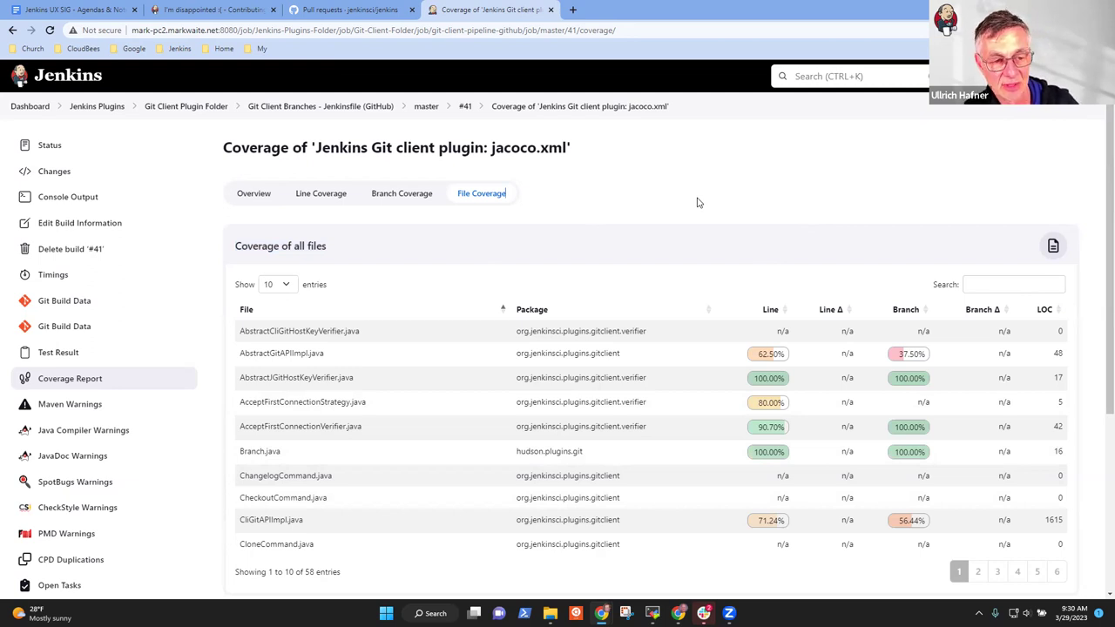
scroll(62, 331, down, 2)
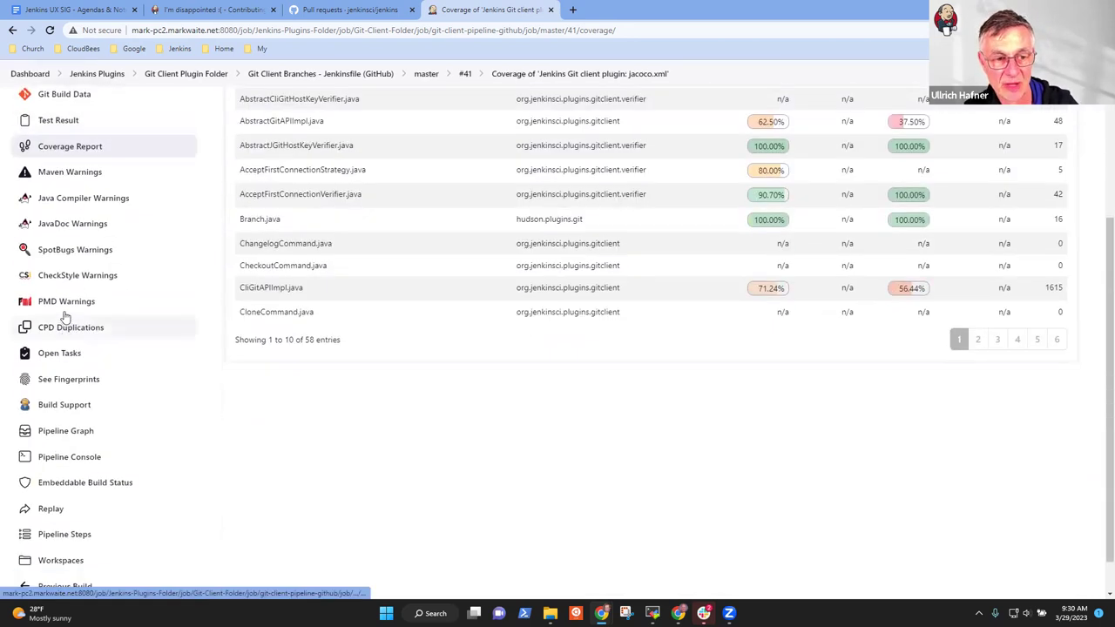
scroll(66, 318, up, 2)
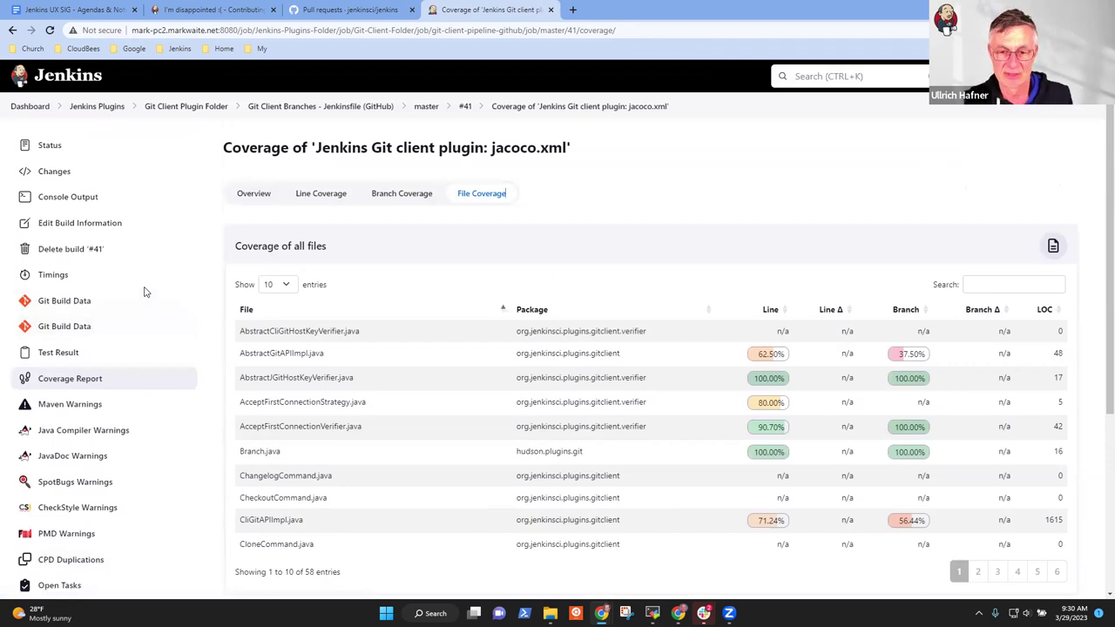
- In a new tab, open the Installing Jenkins guide on jenkins.io via bookmarks
click(572, 9)
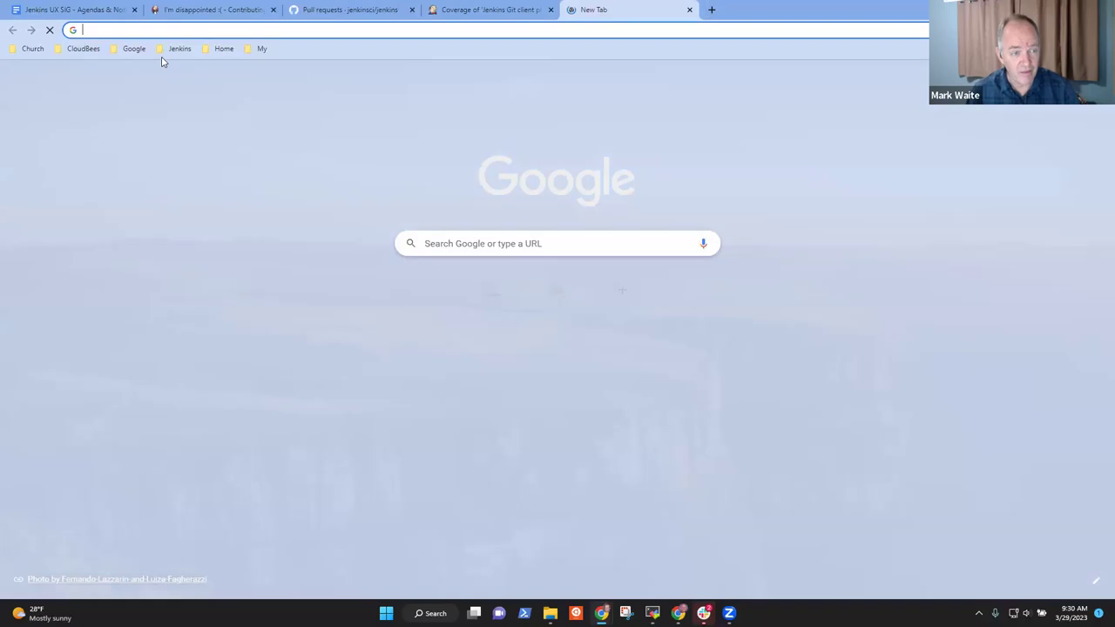
click(180, 48)
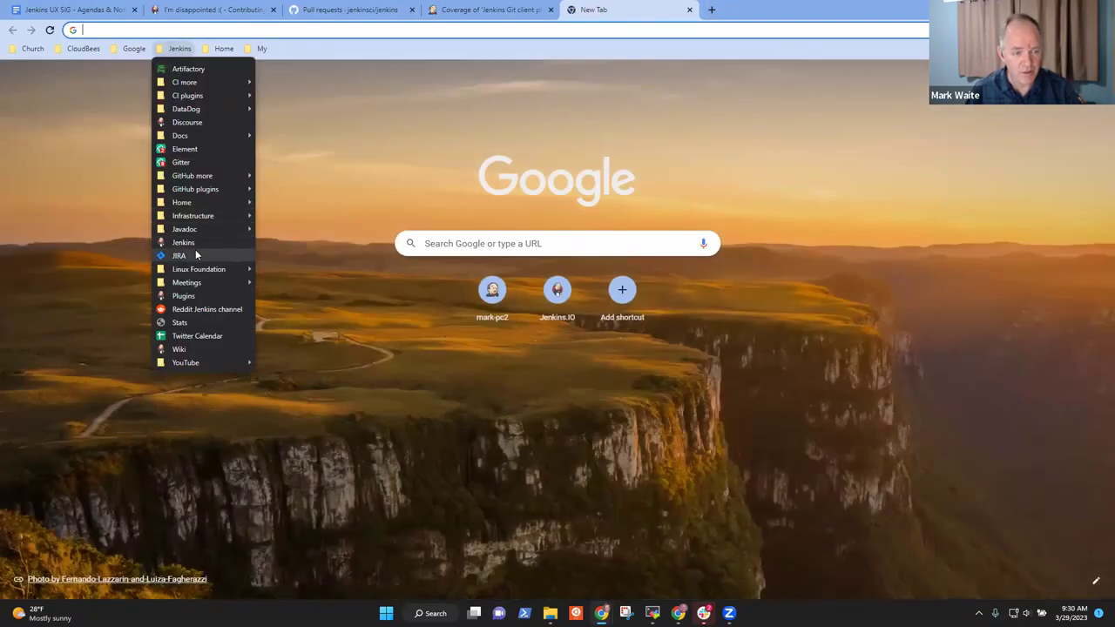
click(197, 244)
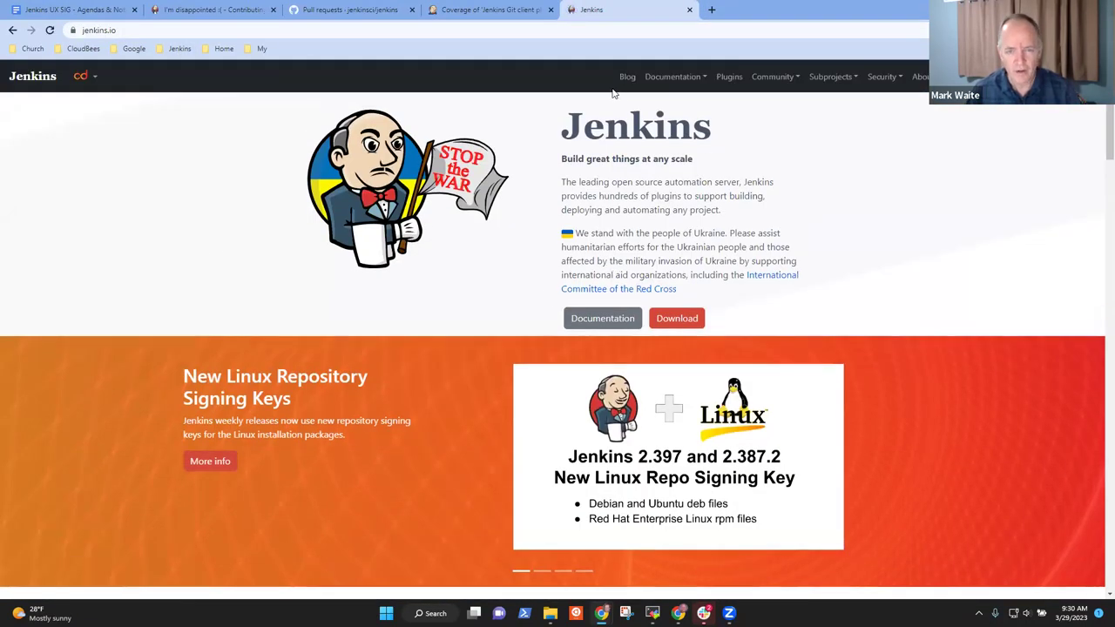
click(672, 77)
click(686, 110)
scroll(304, 310, down, 2)
scroll(323, 311, up, 2)
- Read through the Linux installation instructions, then return to the Git client plugin coverage report
click(759, 245)
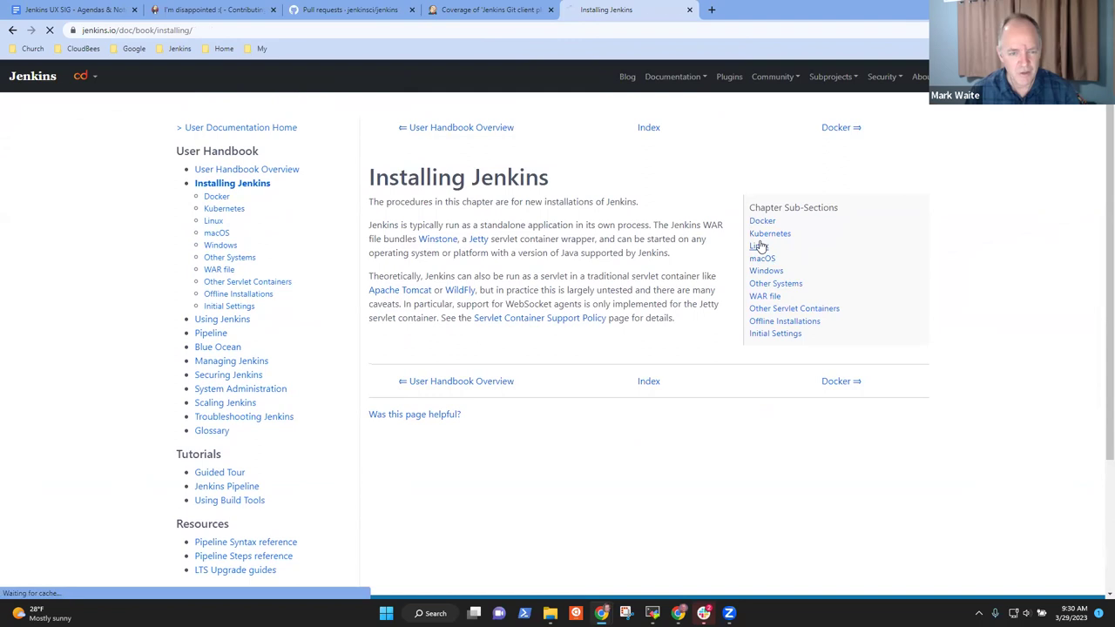
scroll(448, 287, down, 8)
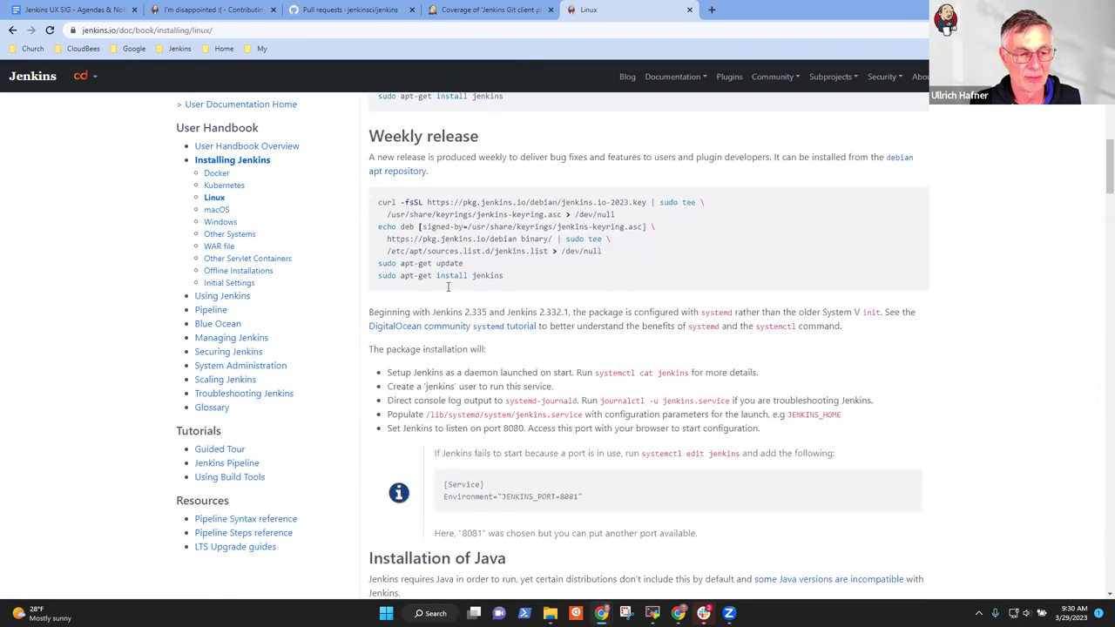
scroll(447, 288, down, 15)
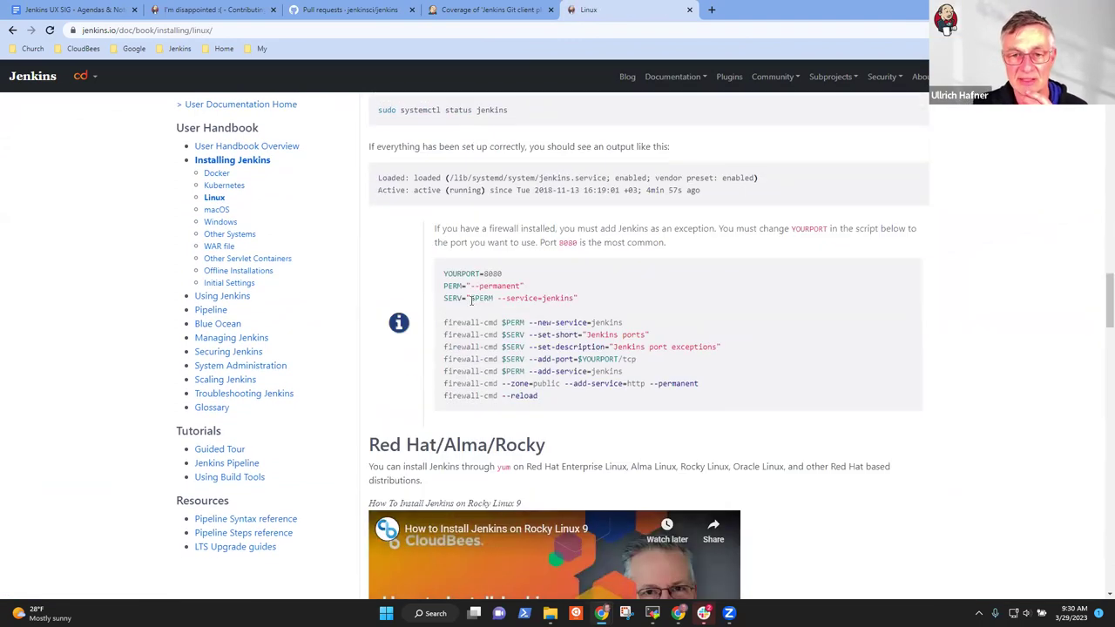
scroll(475, 302, up, 4)
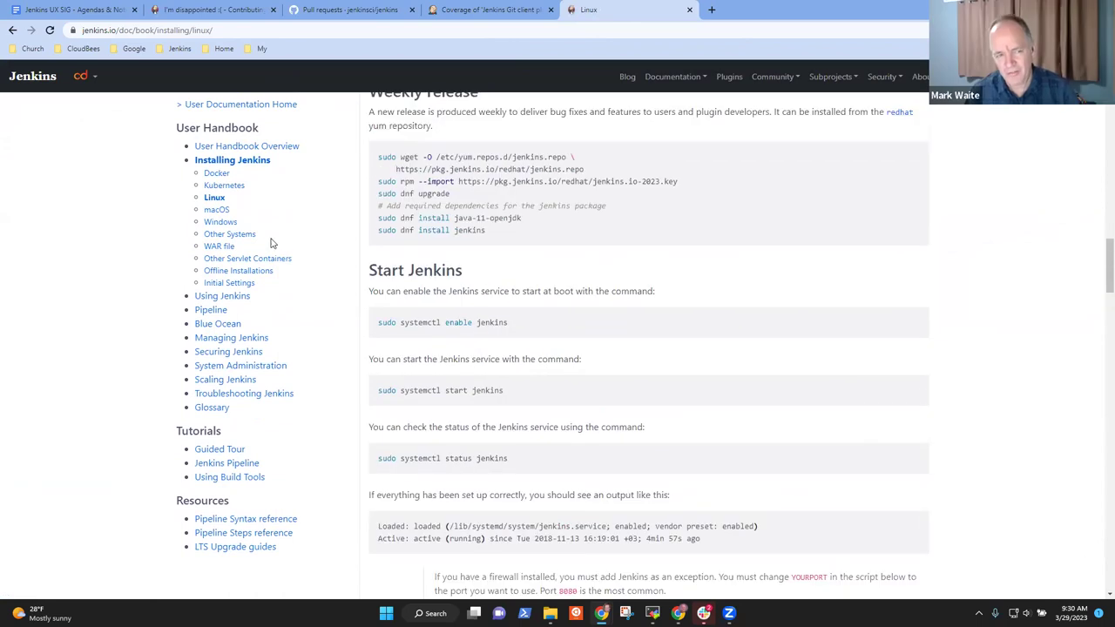
scroll(510, 320, down, 4)
scroll(540, 314, up, 3)
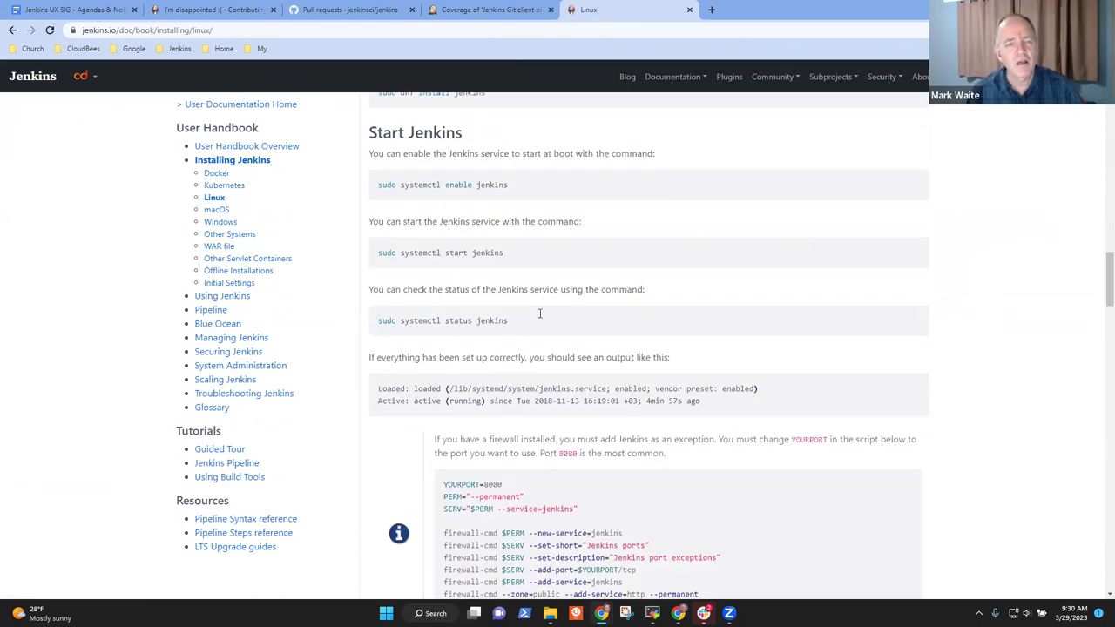
scroll(540, 314, up, 9)
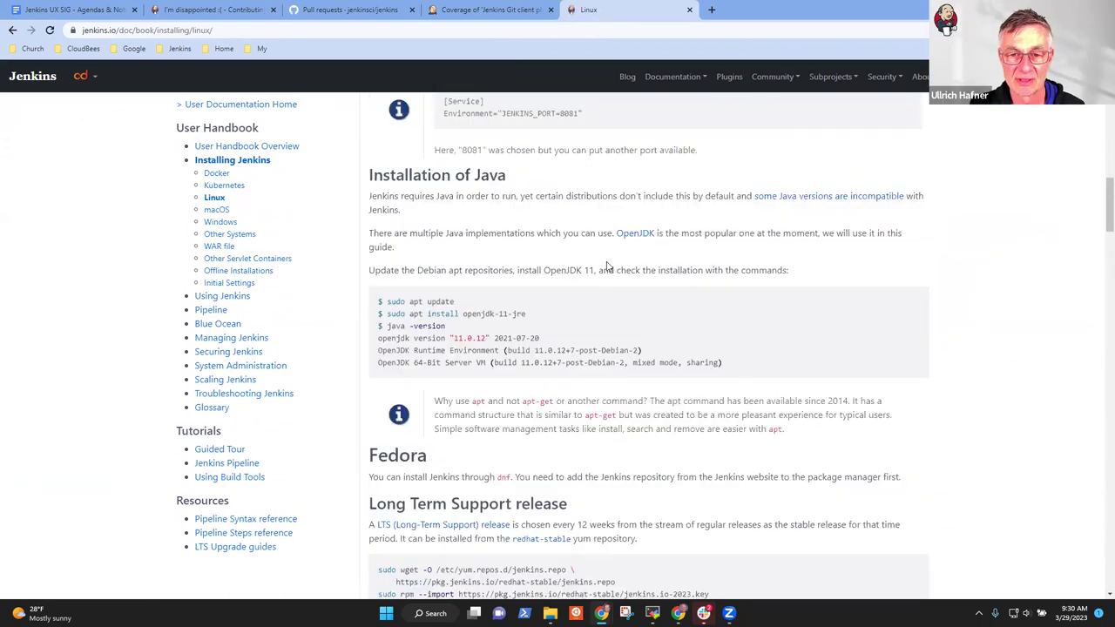
scroll(607, 247, up, 1)
scroll(636, 265, up, 6)
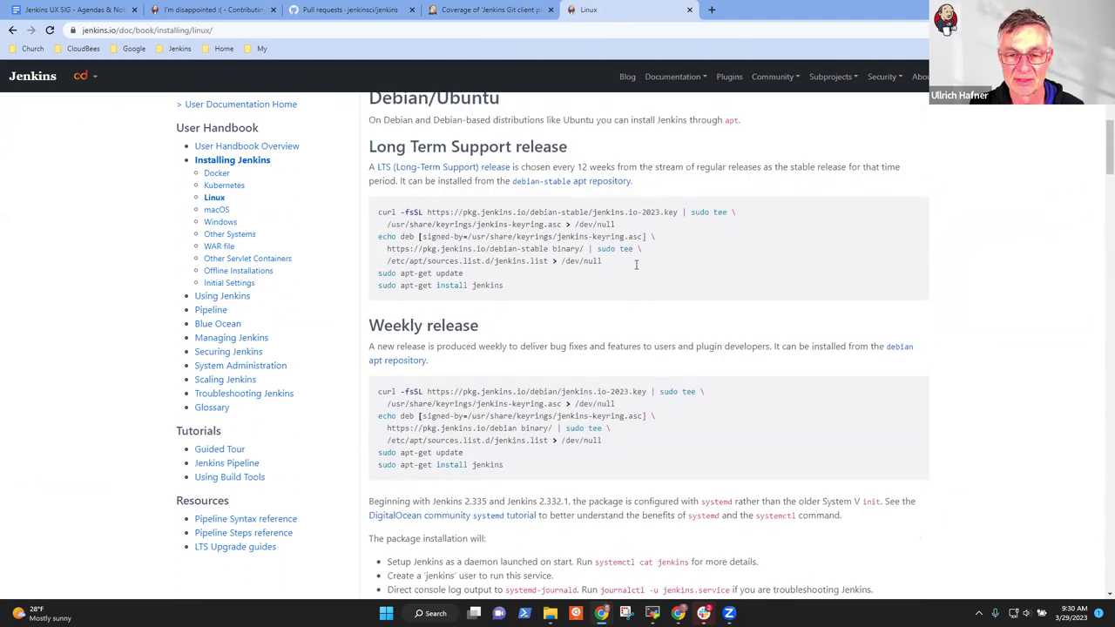
scroll(636, 265, up, 5)
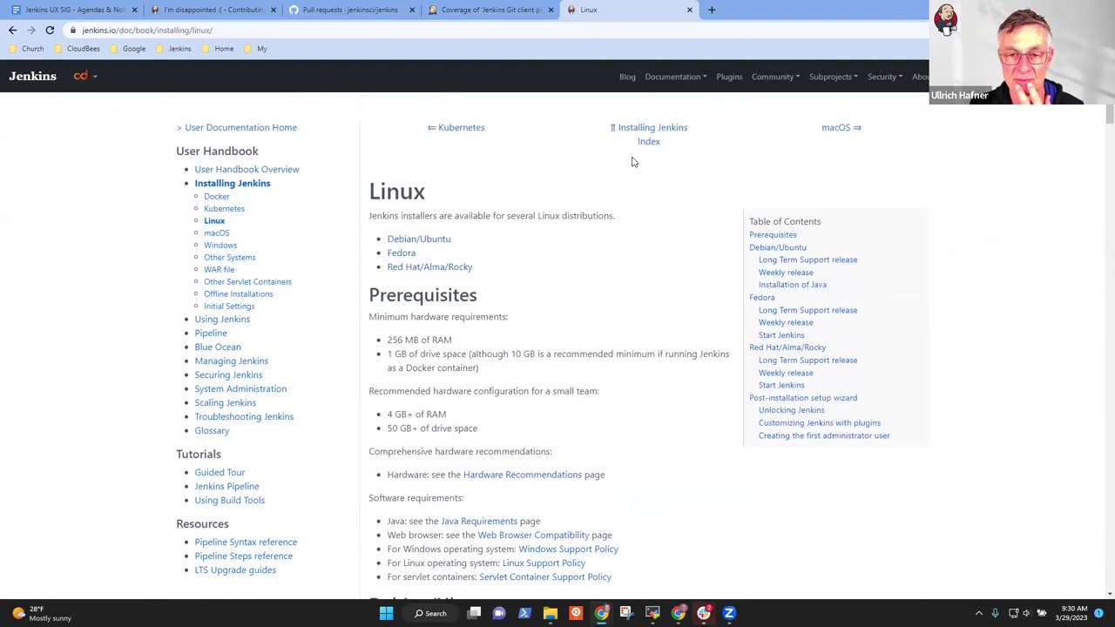
click(515, 8)
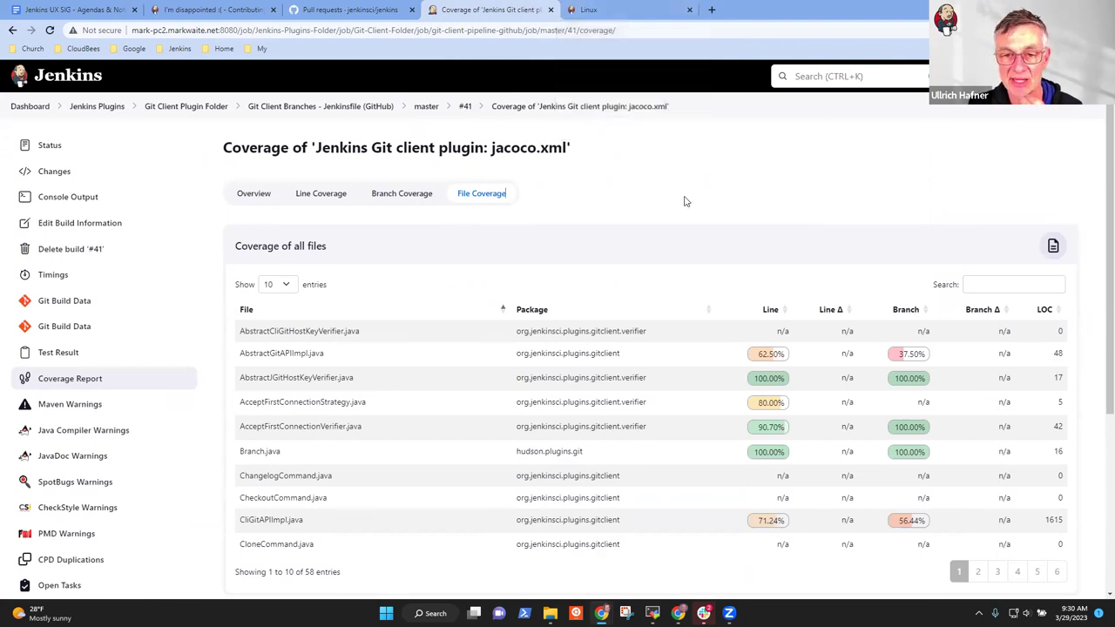
scroll(688, 206, down, 1)
scroll(690, 209, down, 3)
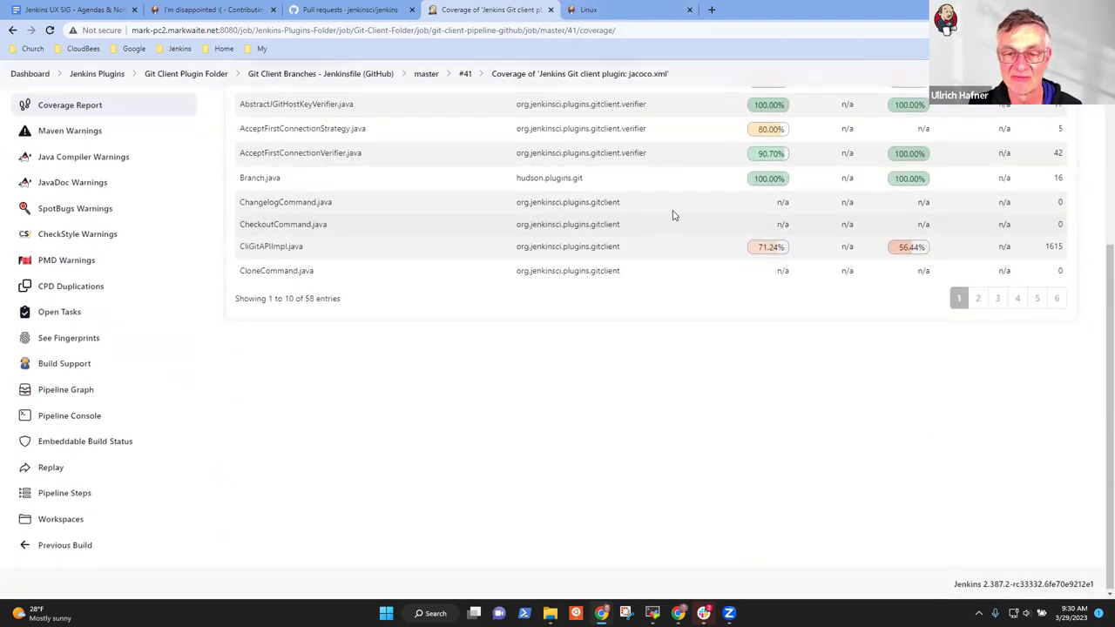
scroll(671, 213, up, 4)
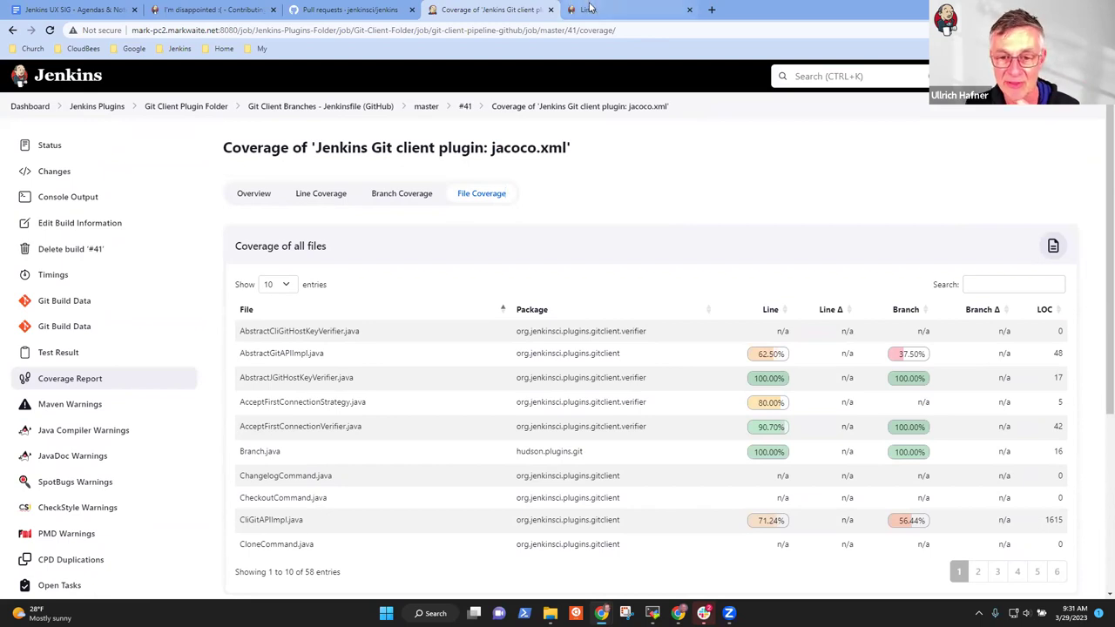
mouse_move(592, 8)
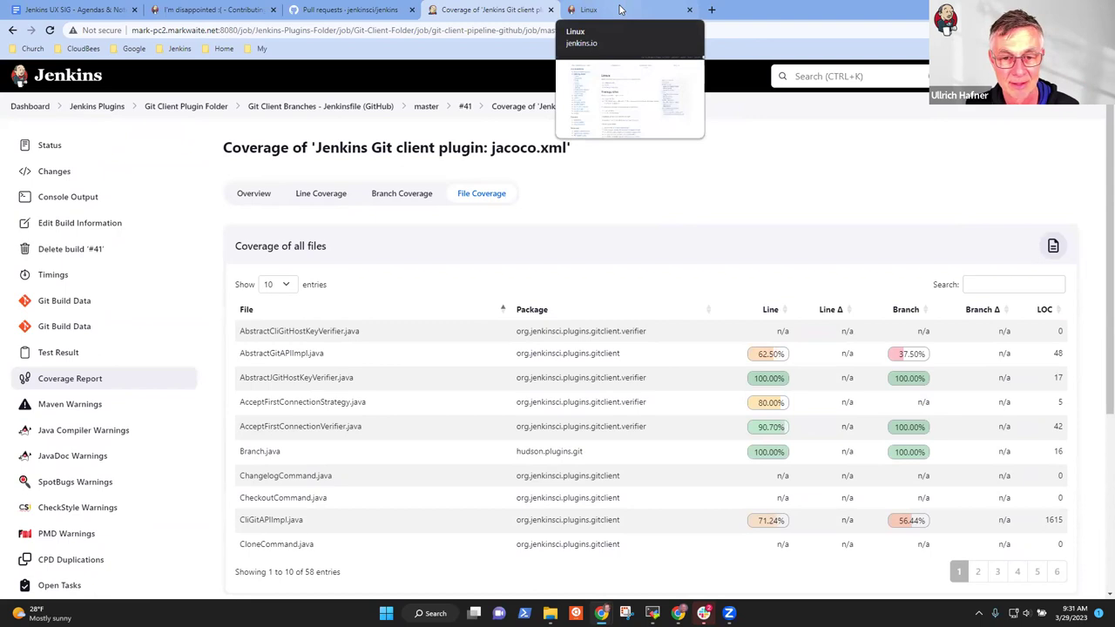
click(620, 8)
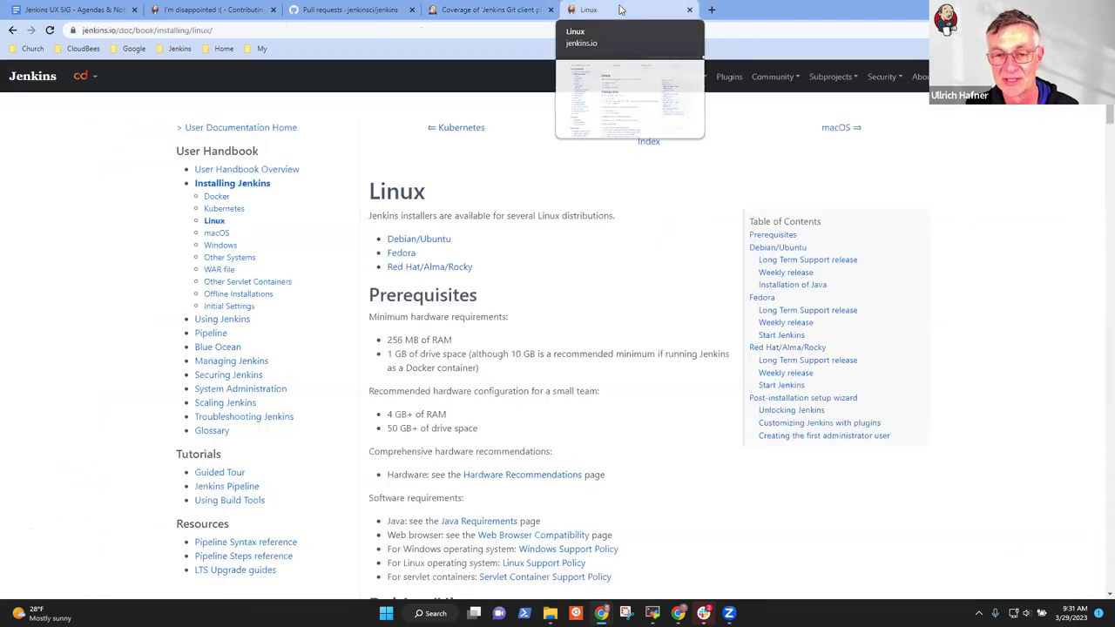
click(505, 10)
scroll(640, 219, down, 3)
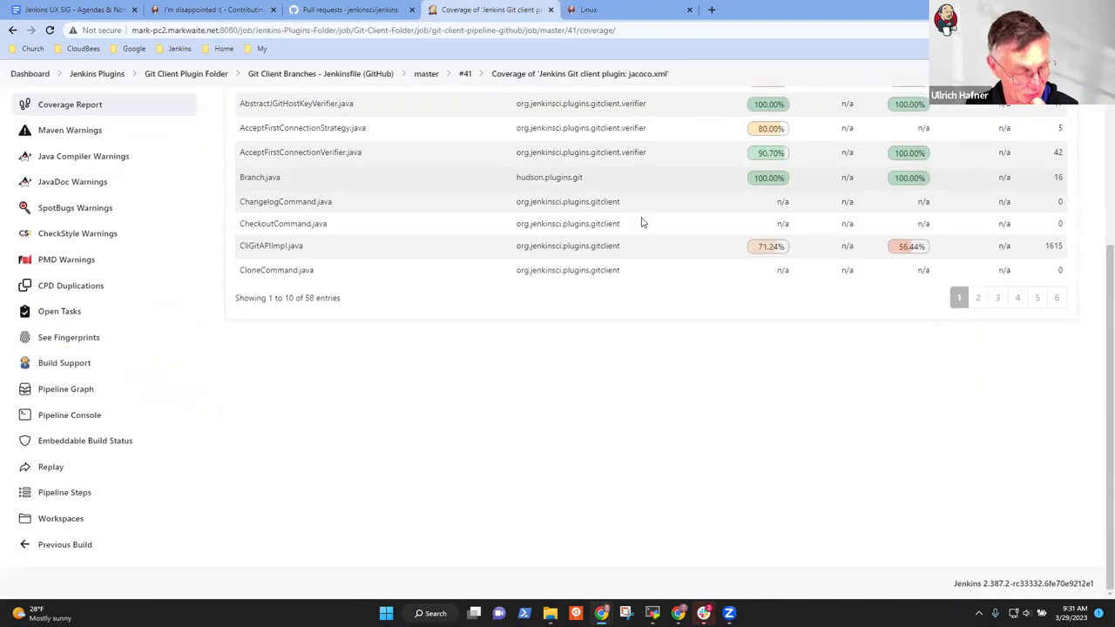
scroll(654, 241, up, 1)
scroll(655, 237, up, 2)
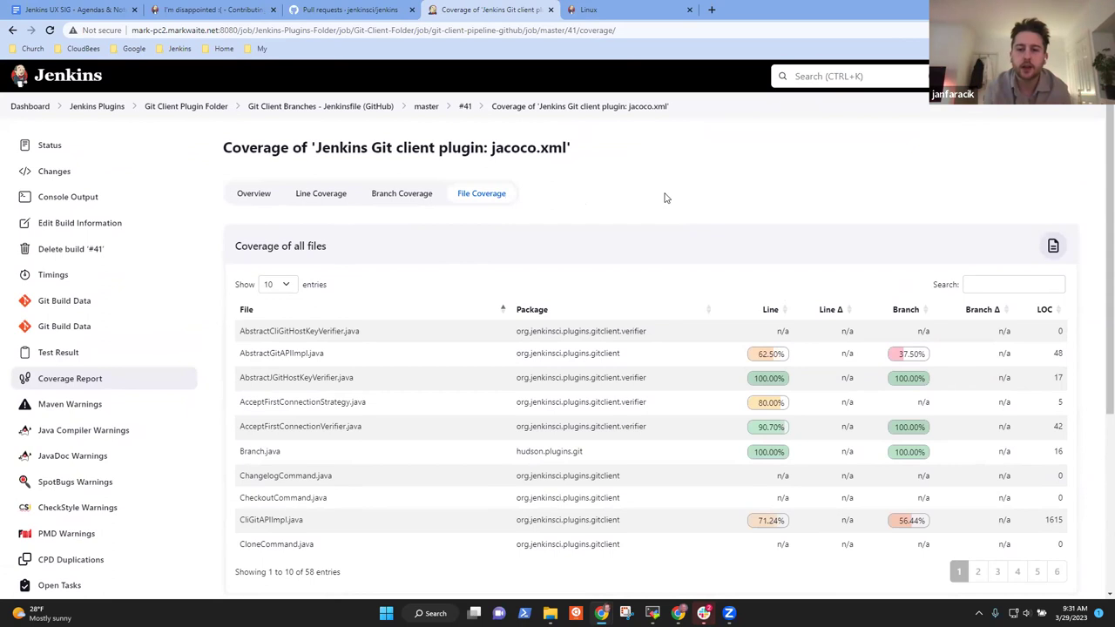
- Go from the Dashboard through Manage Jenkins to the Plugin Manager
click(31, 108)
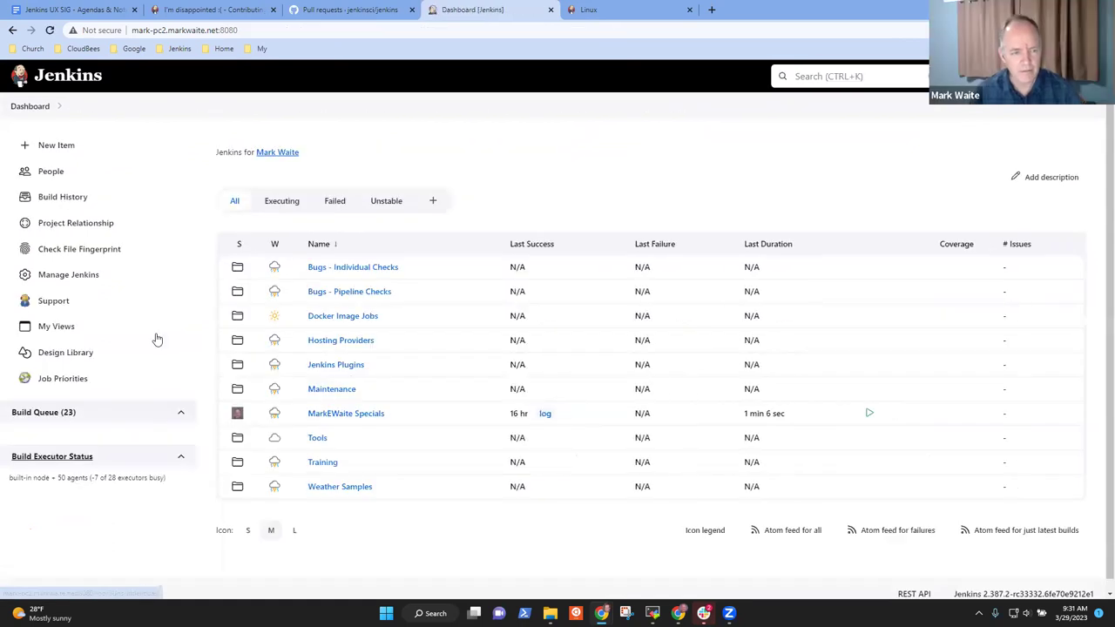
click(75, 275)
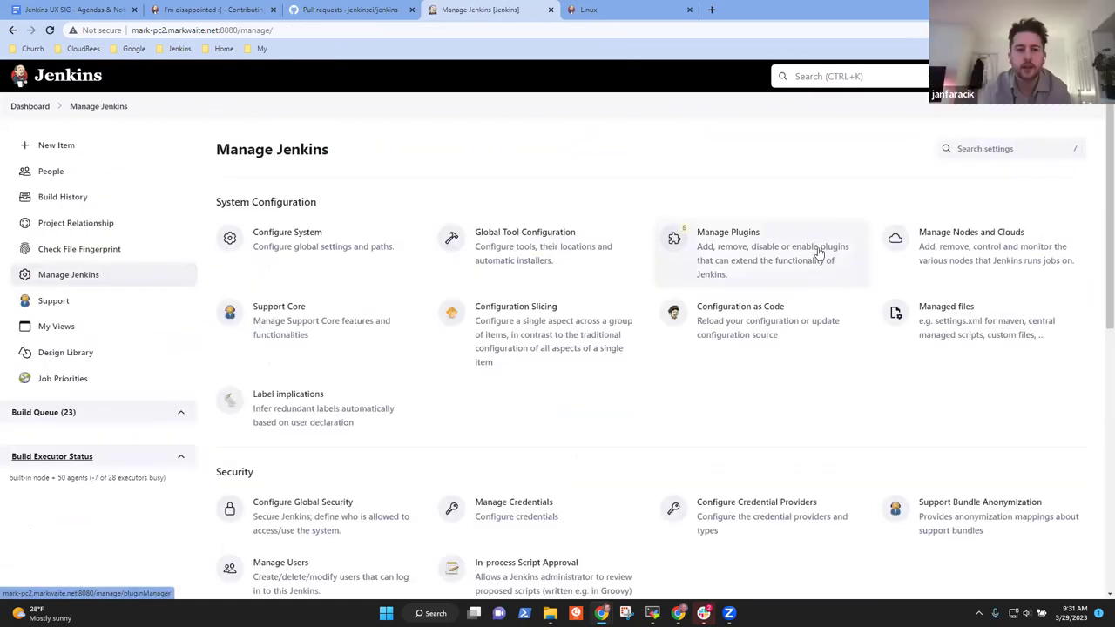
click(770, 249)
scroll(617, 299, down, 2)
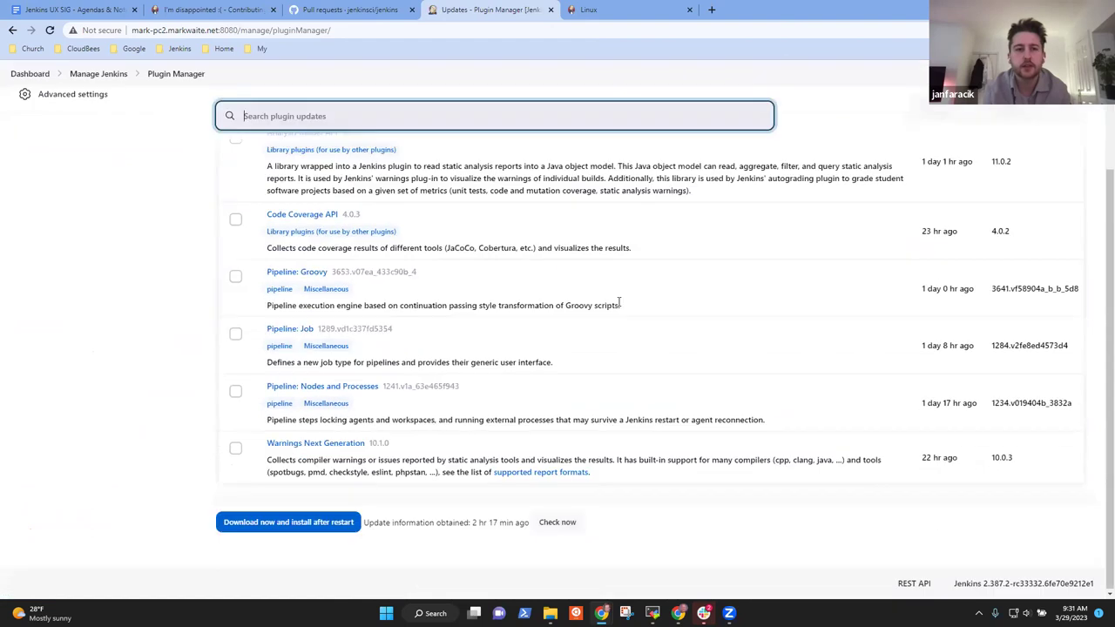
scroll(488, 276, up, 2)
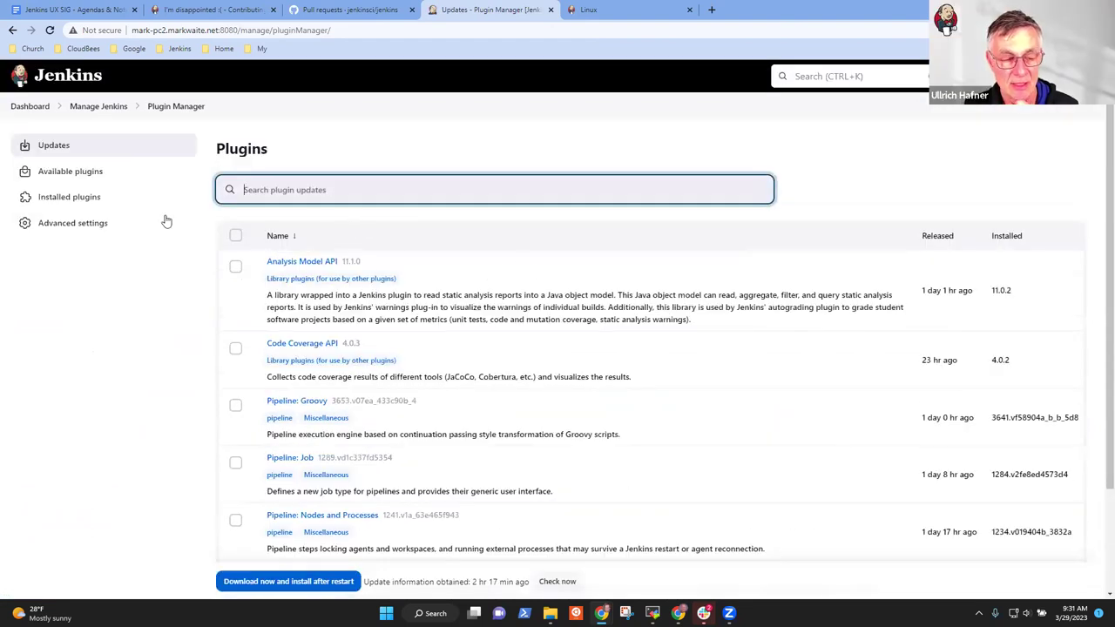
- Show the Installed plugins list and scroll it to the bottom and back to the top
click(87, 199)
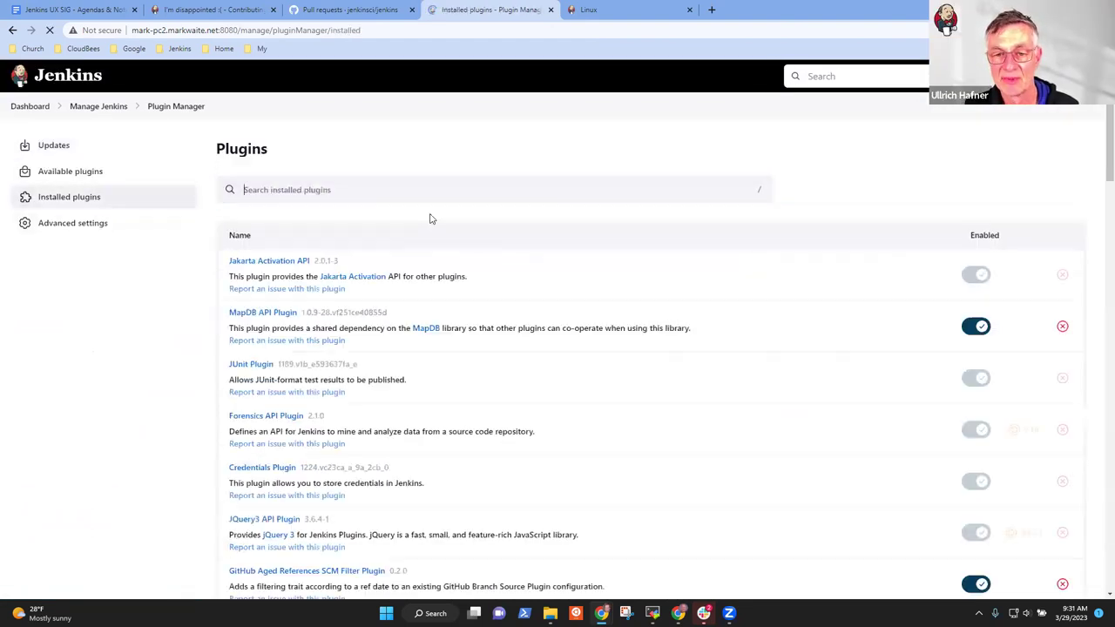
scroll(505, 239, down, 7)
scroll(488, 234, up, 3)
scroll(466, 209, up, 2)
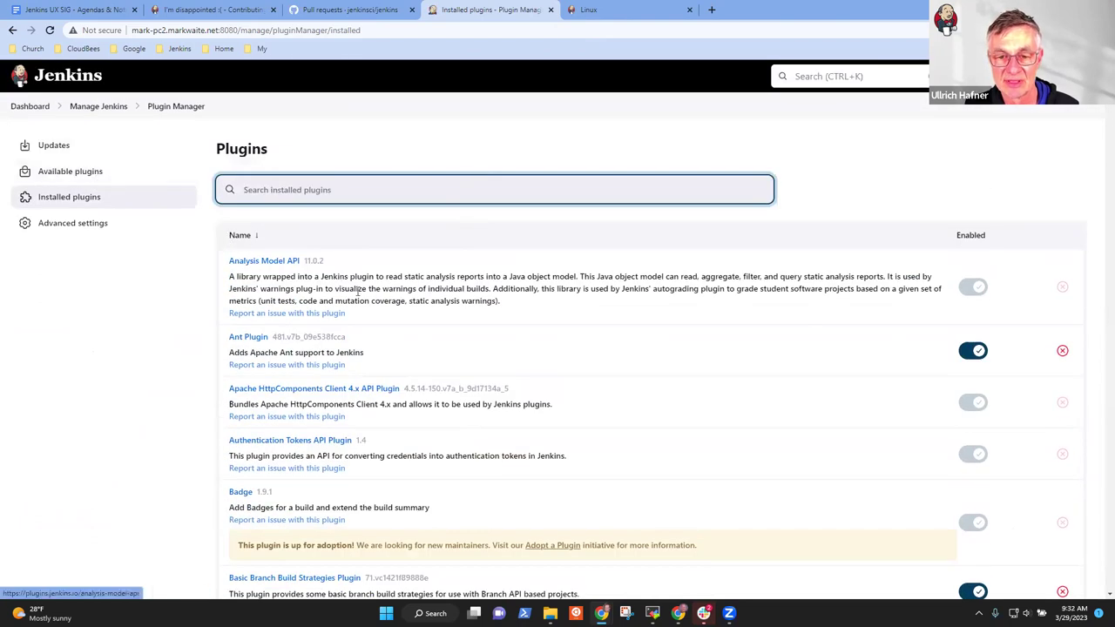
scroll(386, 306, down, 8)
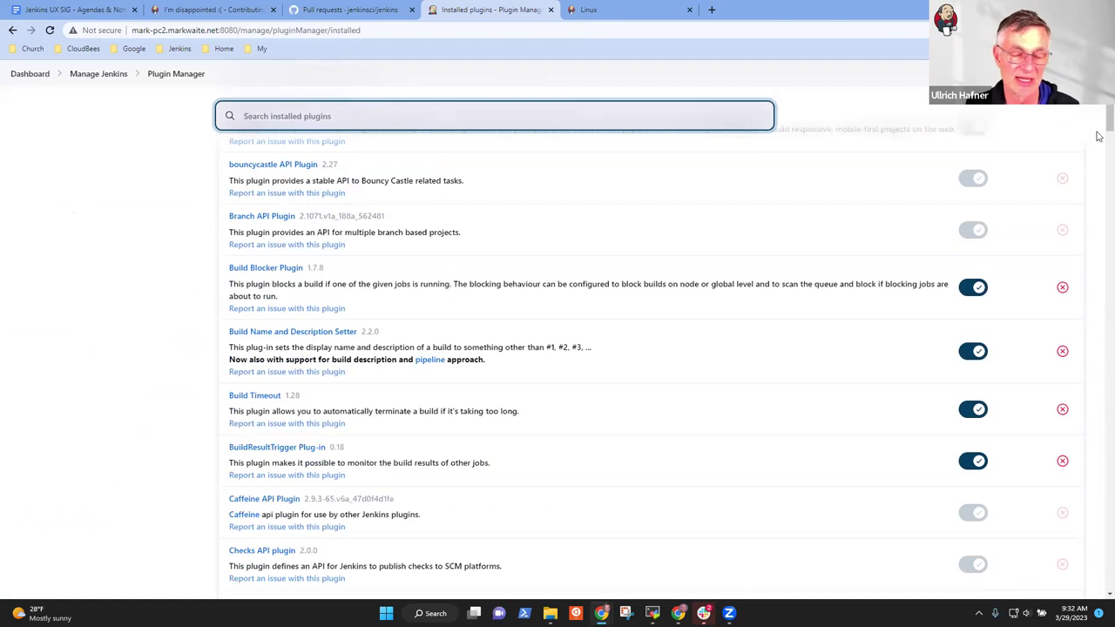
drag(1109, 122, 1110, 571)
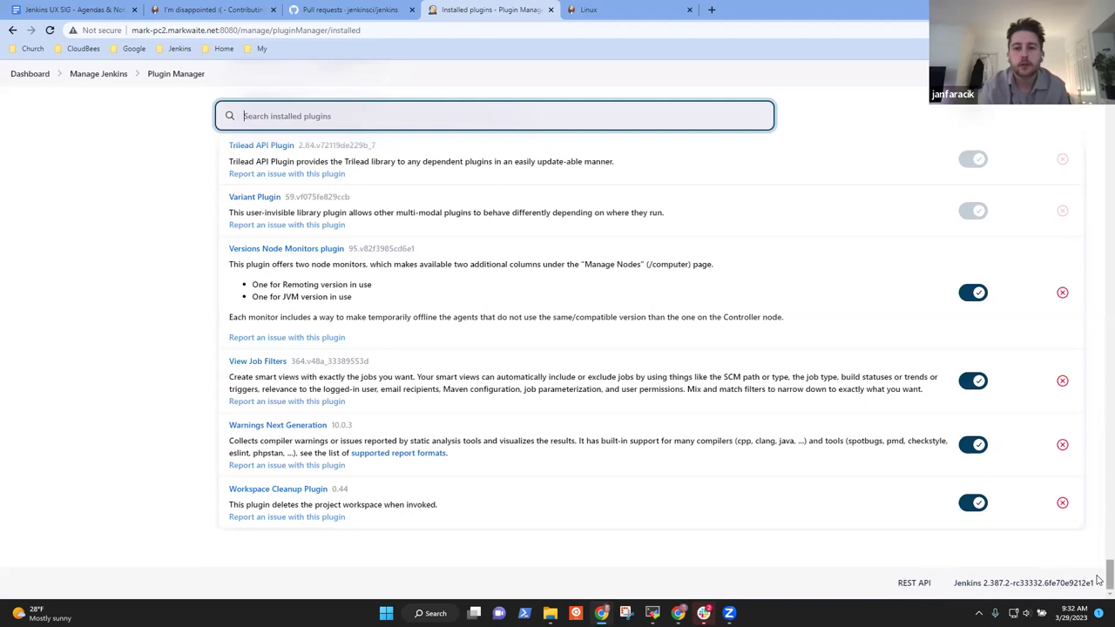
drag(1100, 580, 1096, 104)
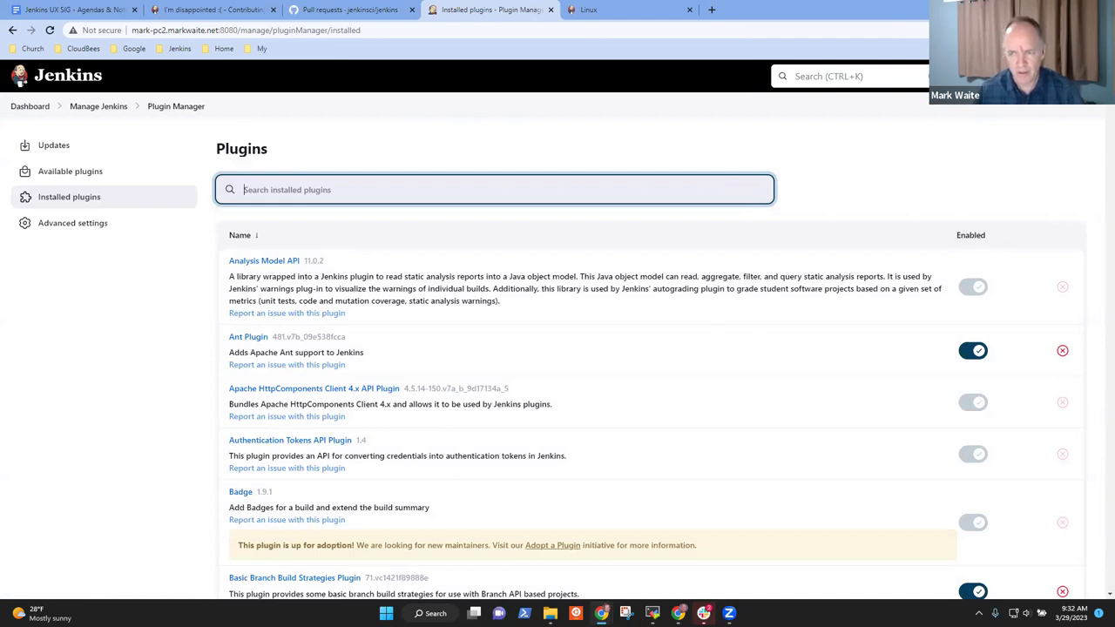
- Select the footer's REST API and version text, jump to the list top, and scroll around
scroll(1095, 304, down, 20)
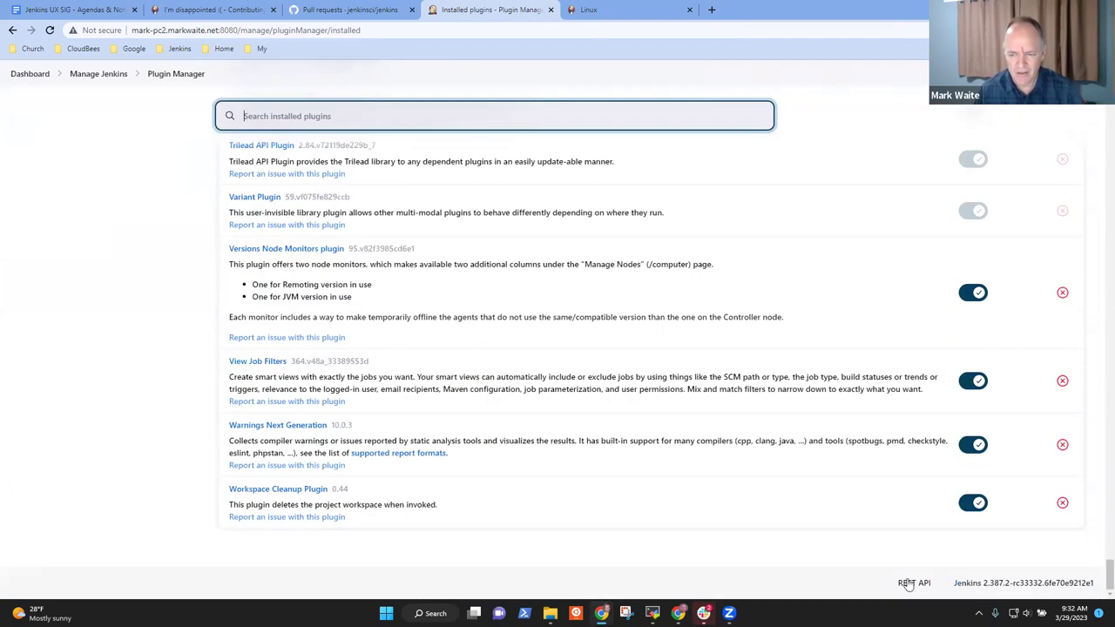
drag(892, 584, 1094, 591)
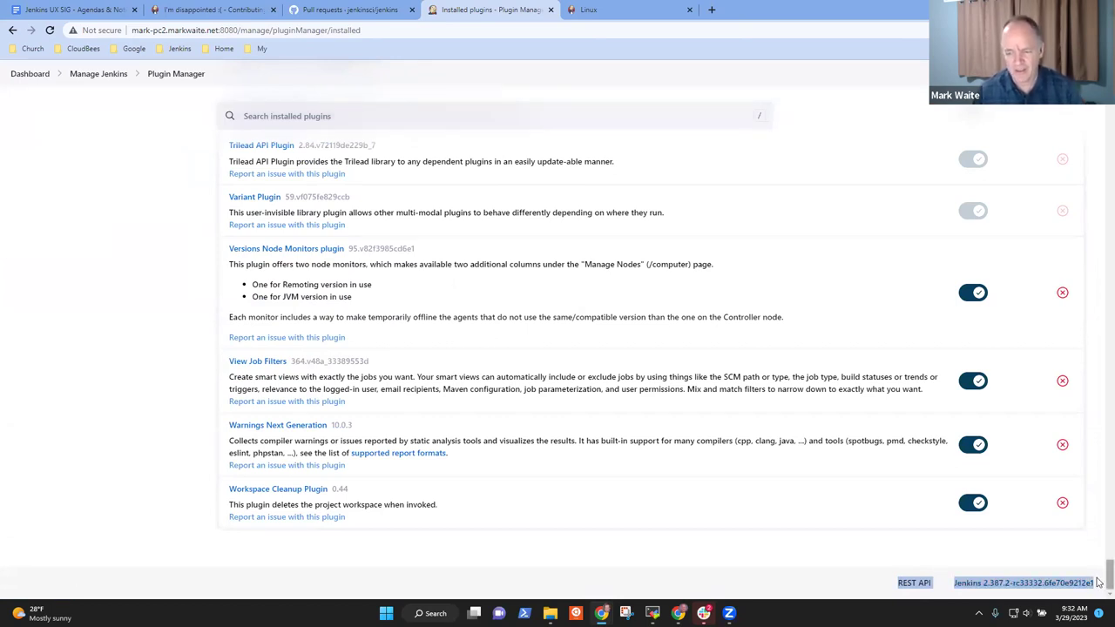
key(Home)
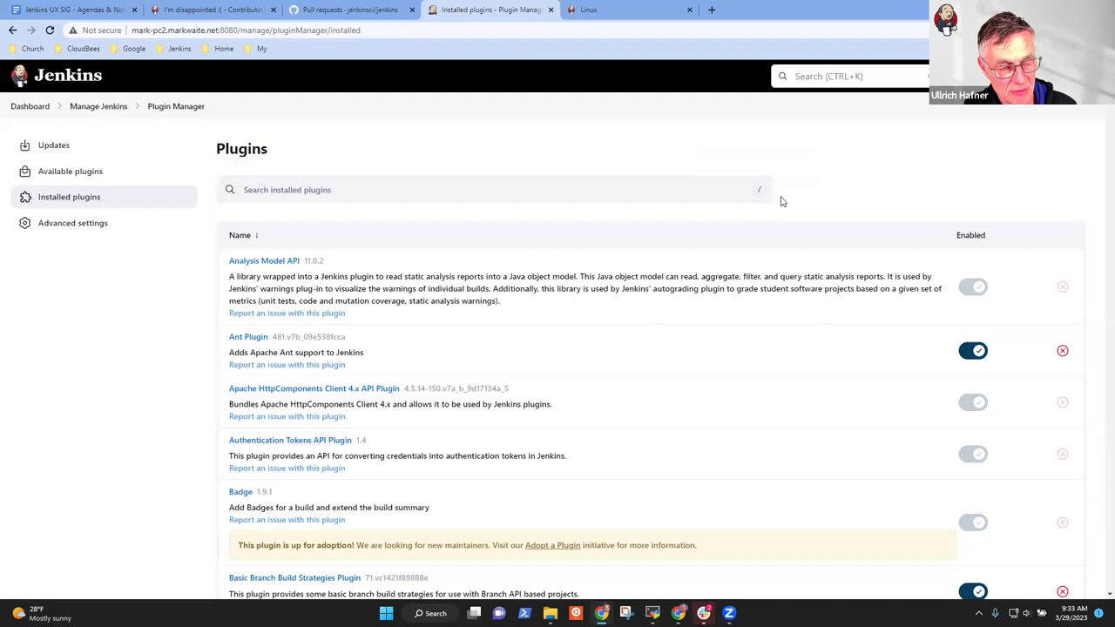
scroll(774, 217, down, 2)
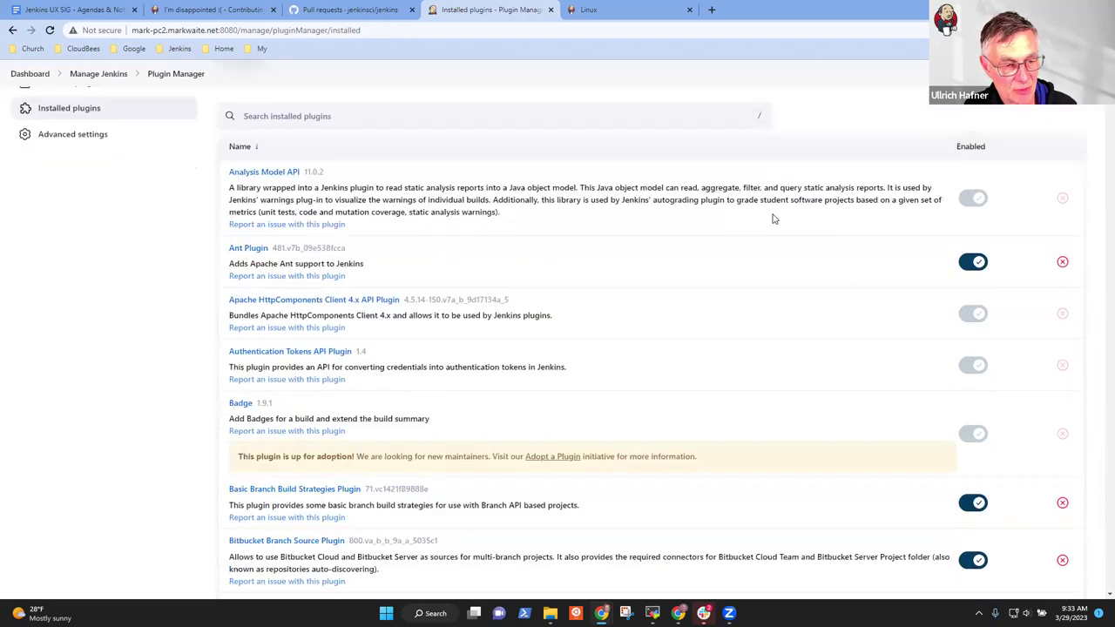
scroll(773, 218, down, 5)
scroll(765, 212, up, 3)
scroll(767, 213, up, 4)
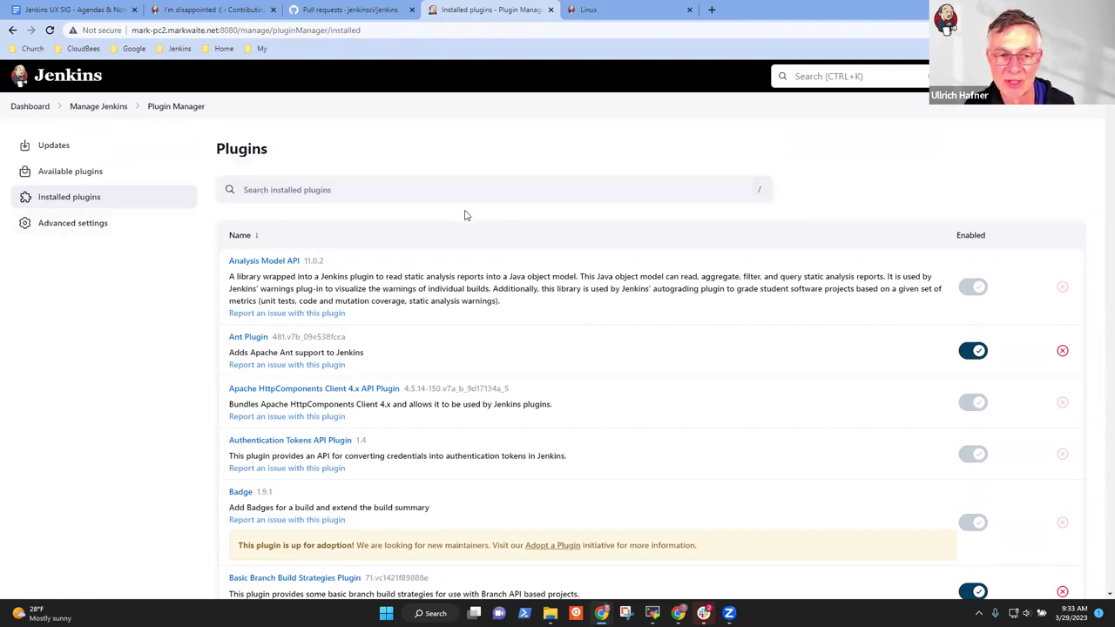
scroll(479, 215, down, 1)
scroll(483, 214, up, 1)
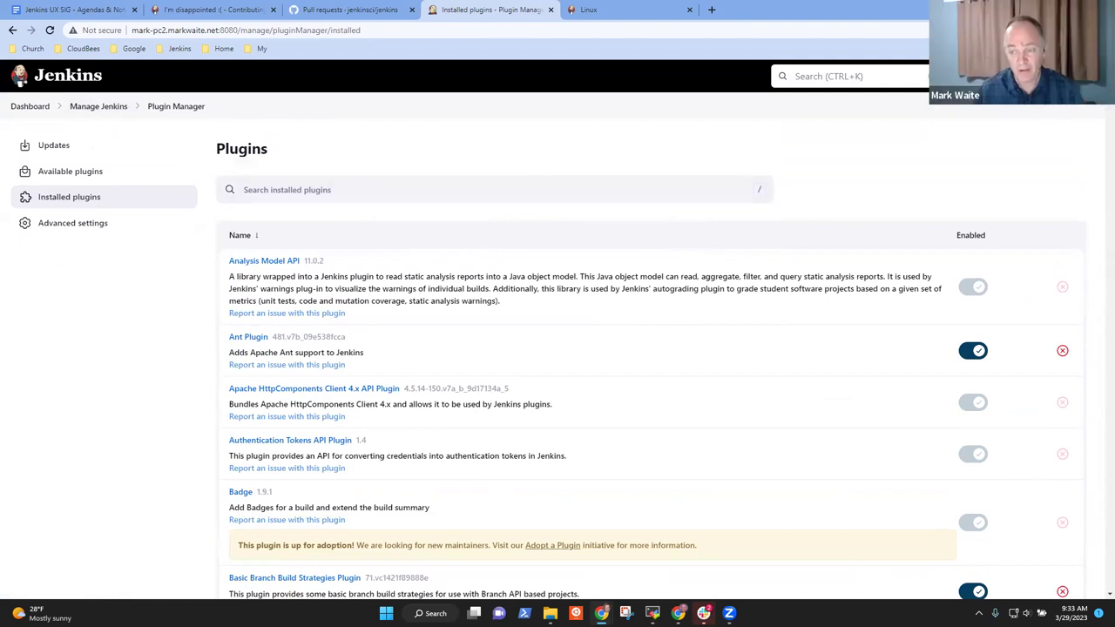
- Select the whole footer version line and drag the scrollbar back to the top
scroll(1090, 490, down, 20)
triple_click(976, 595)
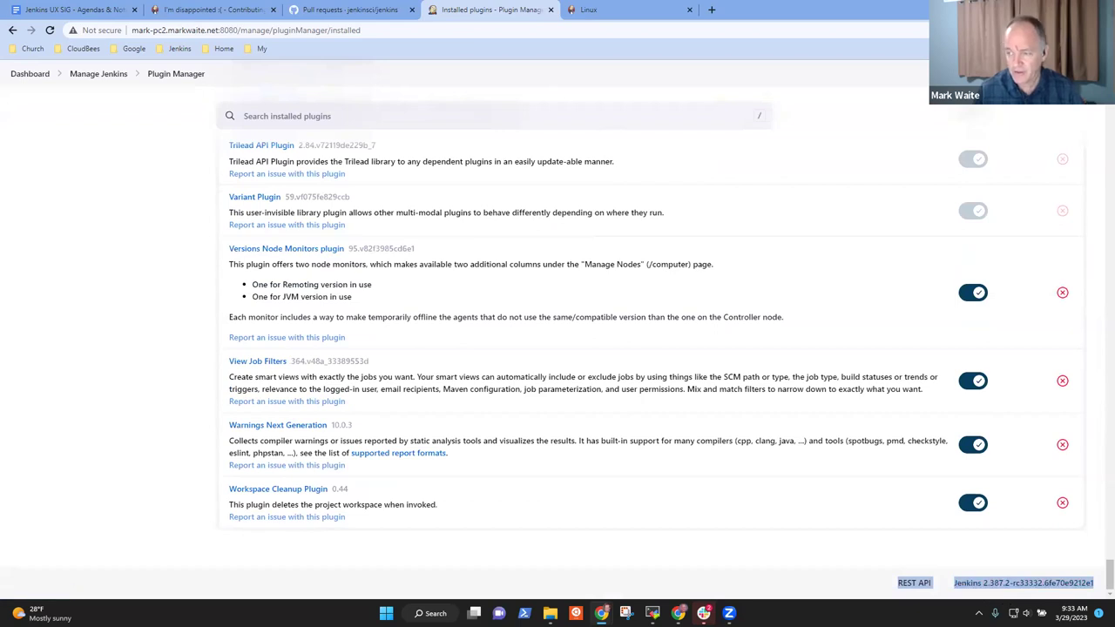
drag(1108, 575, 1108, 87)
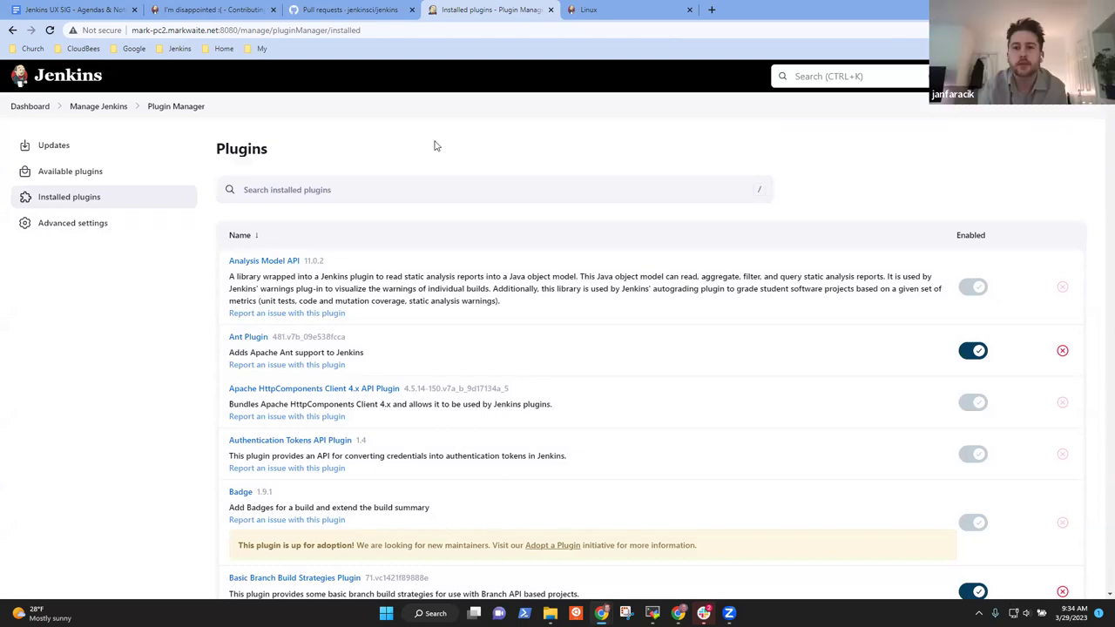
- Open the Tools/get-tools pipeline's configuration page and scroll through its form
click(33, 107)
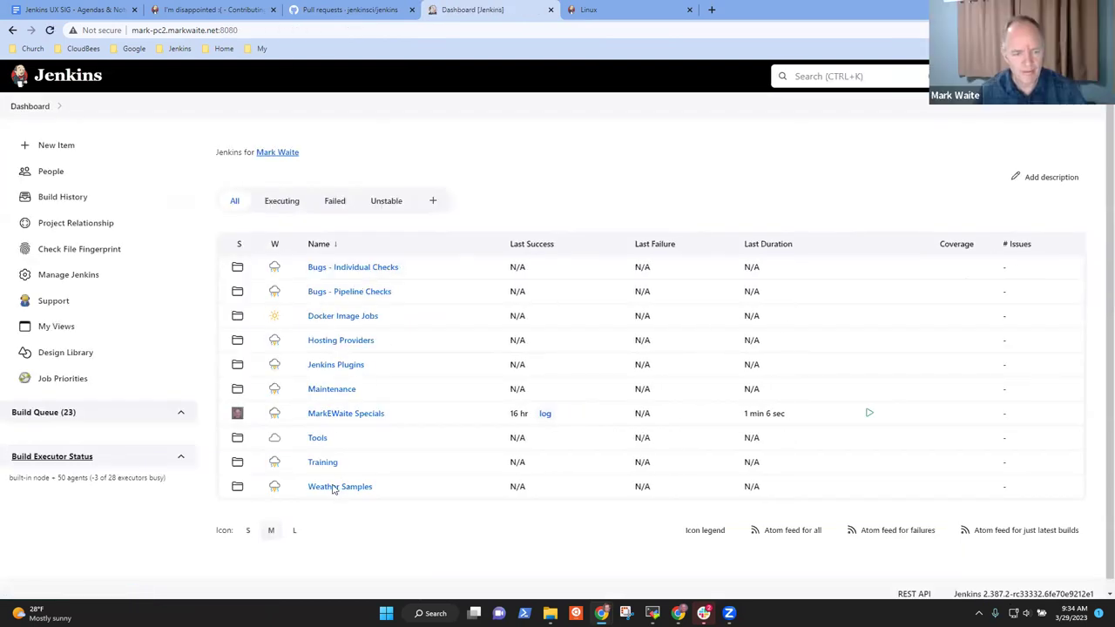
click(319, 439)
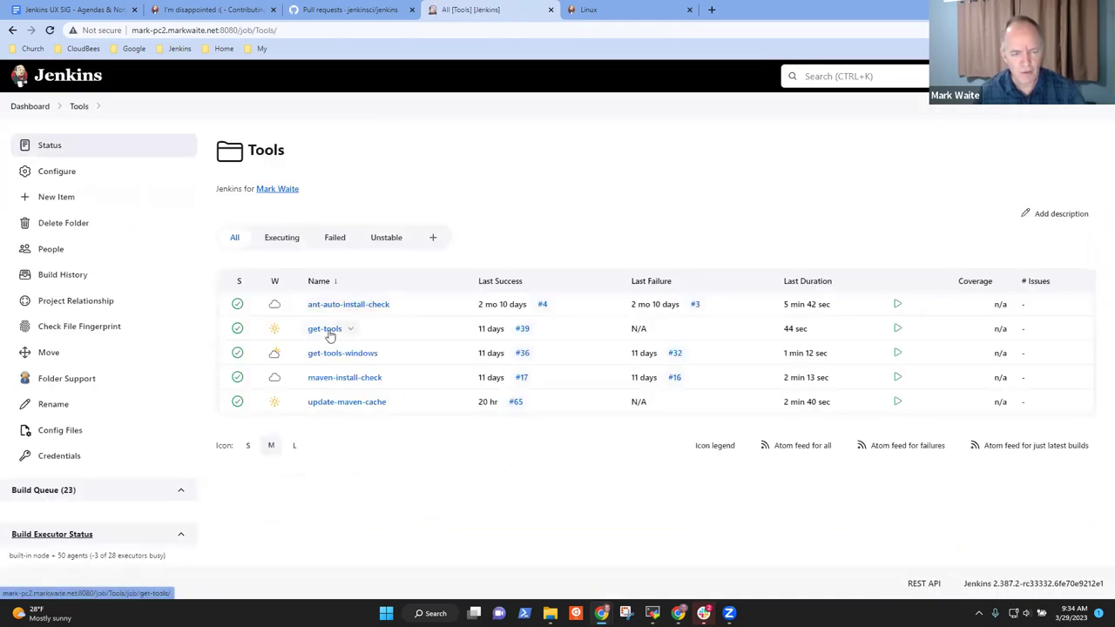
click(327, 332)
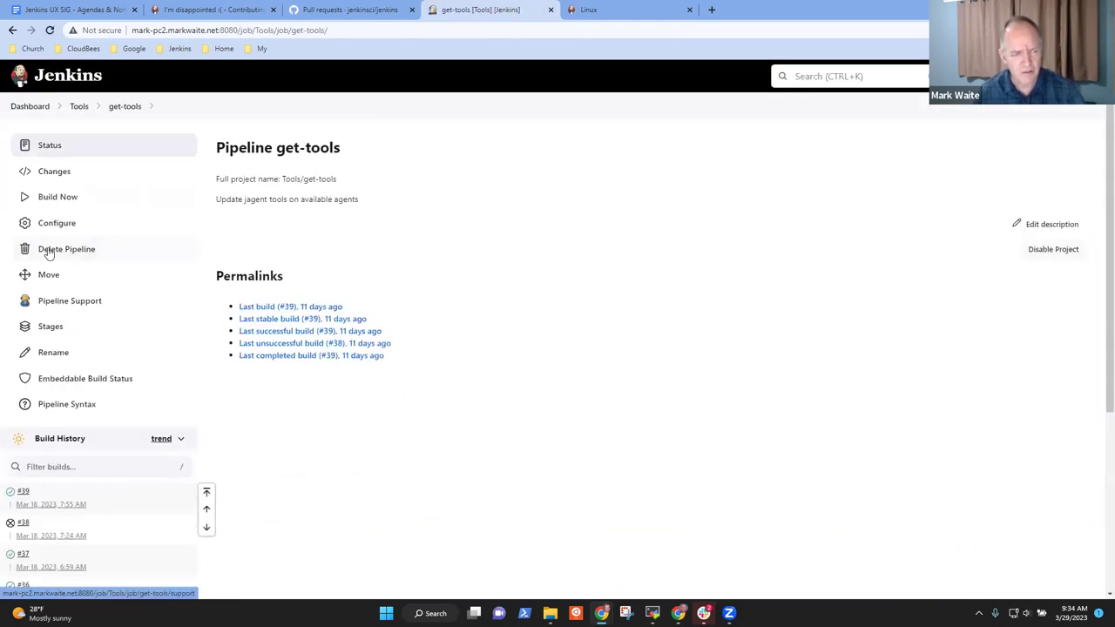
click(76, 224)
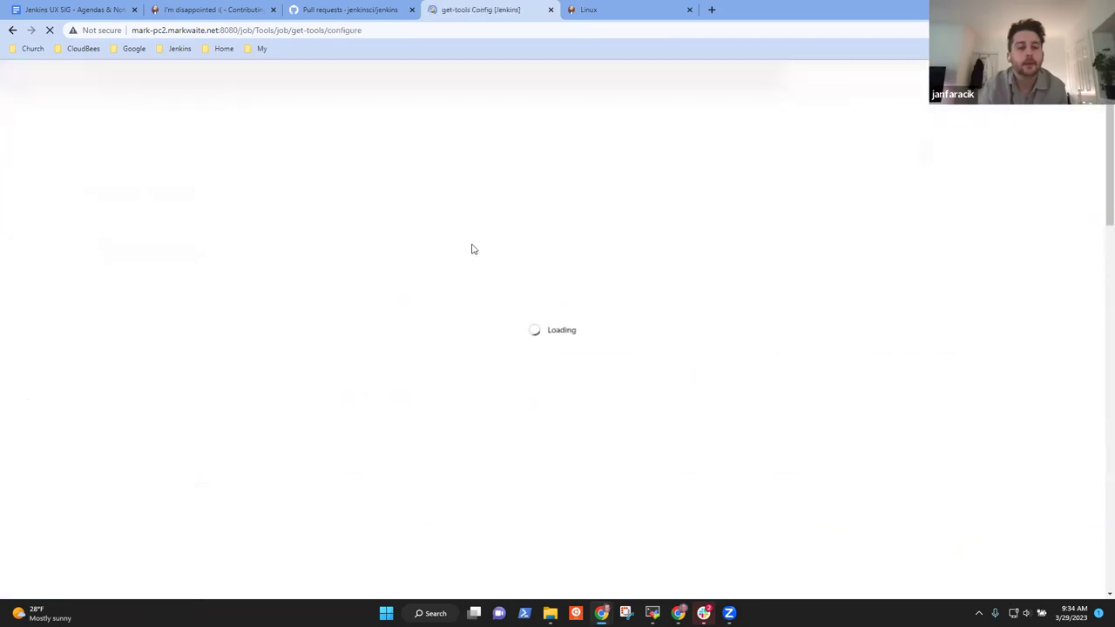
scroll(389, 281, down, 7)
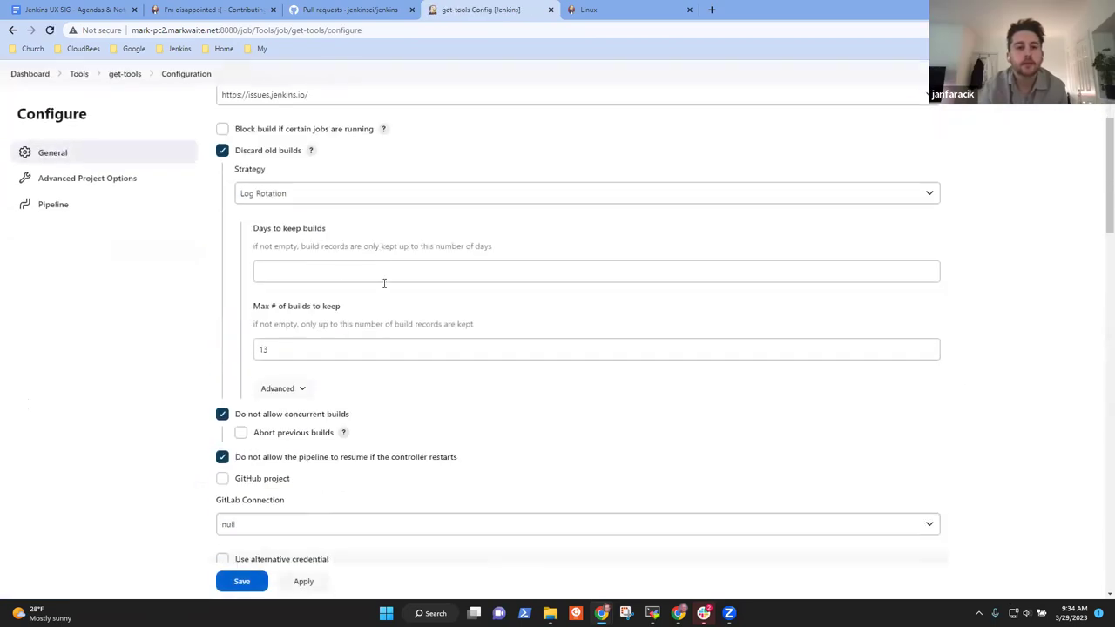
scroll(442, 283, down, 3)
scroll(443, 282, down, 8)
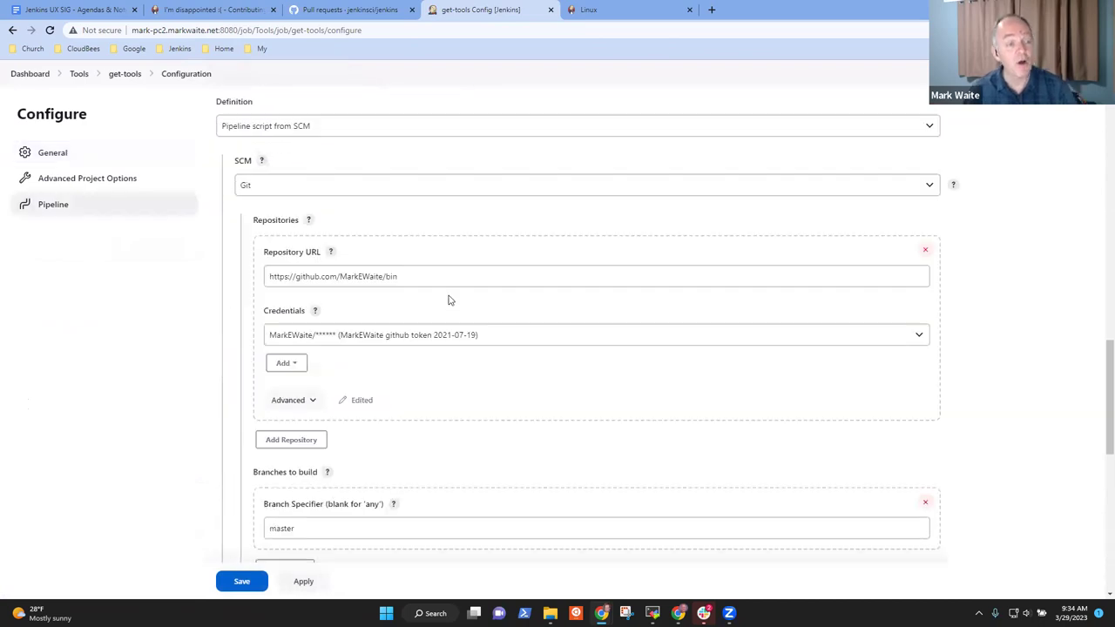
scroll(513, 279, up, 2)
scroll(513, 280, up, 16)
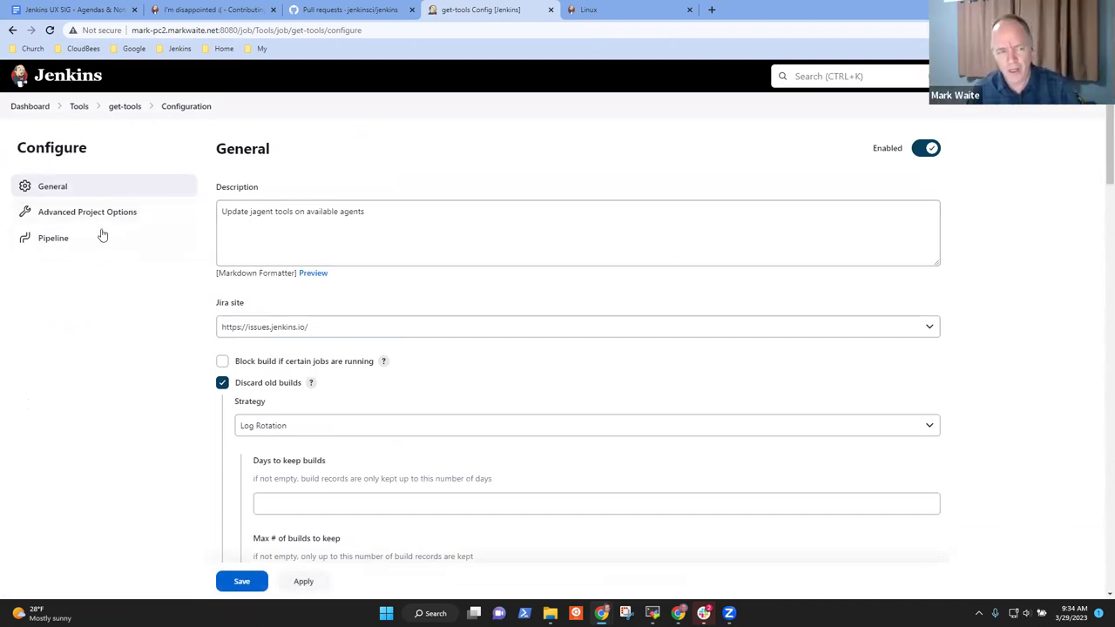
drag(95, 150, 12, 144)
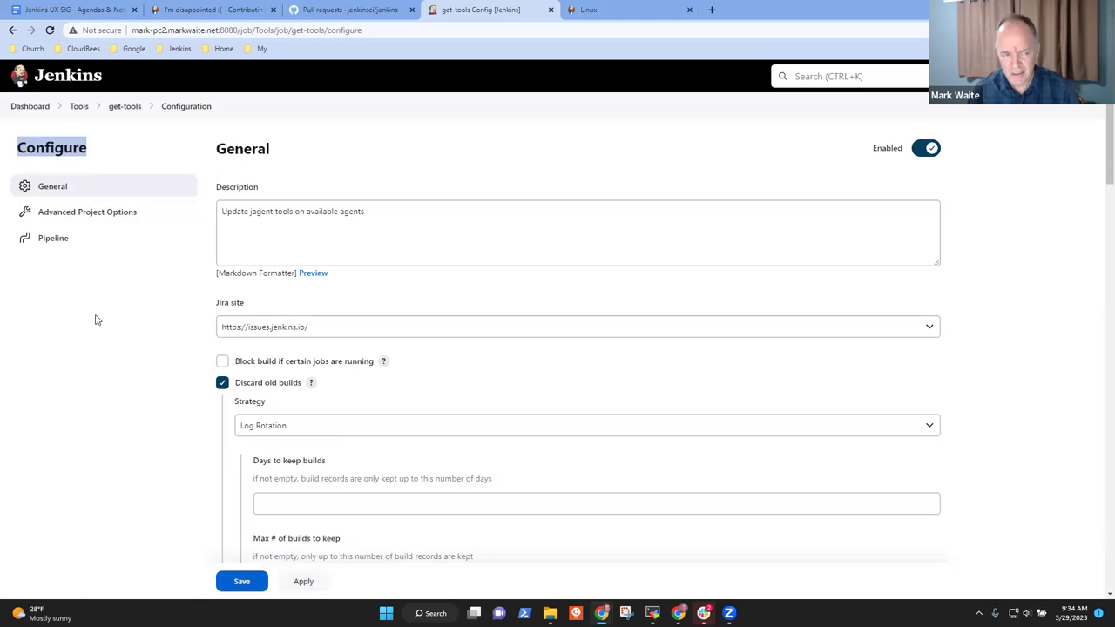
click(120, 272)
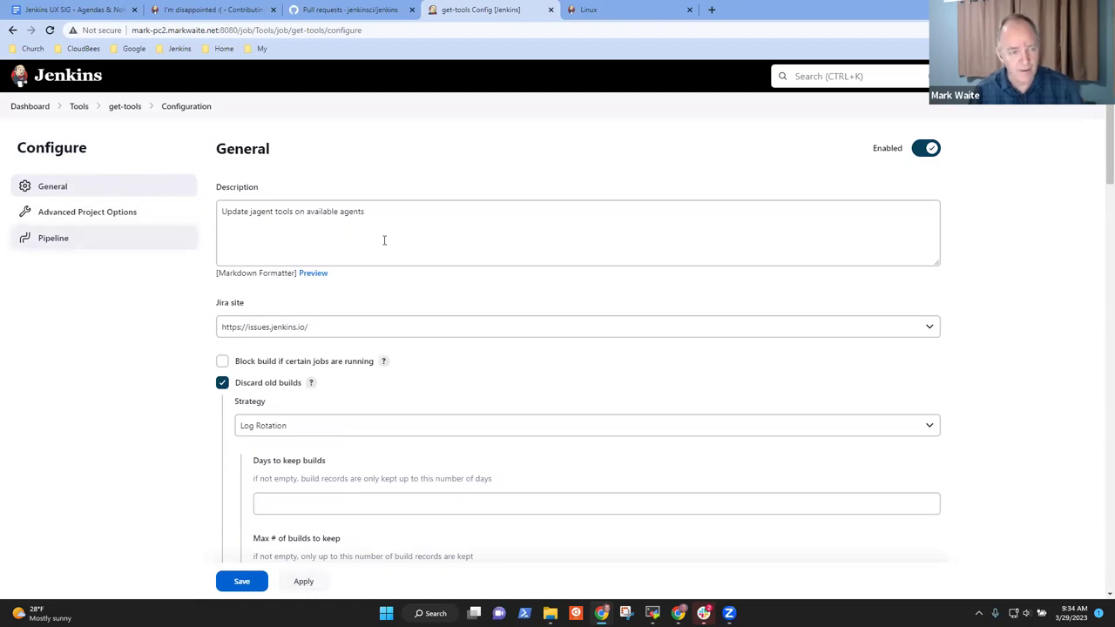
scroll(384, 327, down, 5)
scroll(414, 322, up, 4)
scroll(440, 331, up, 1)
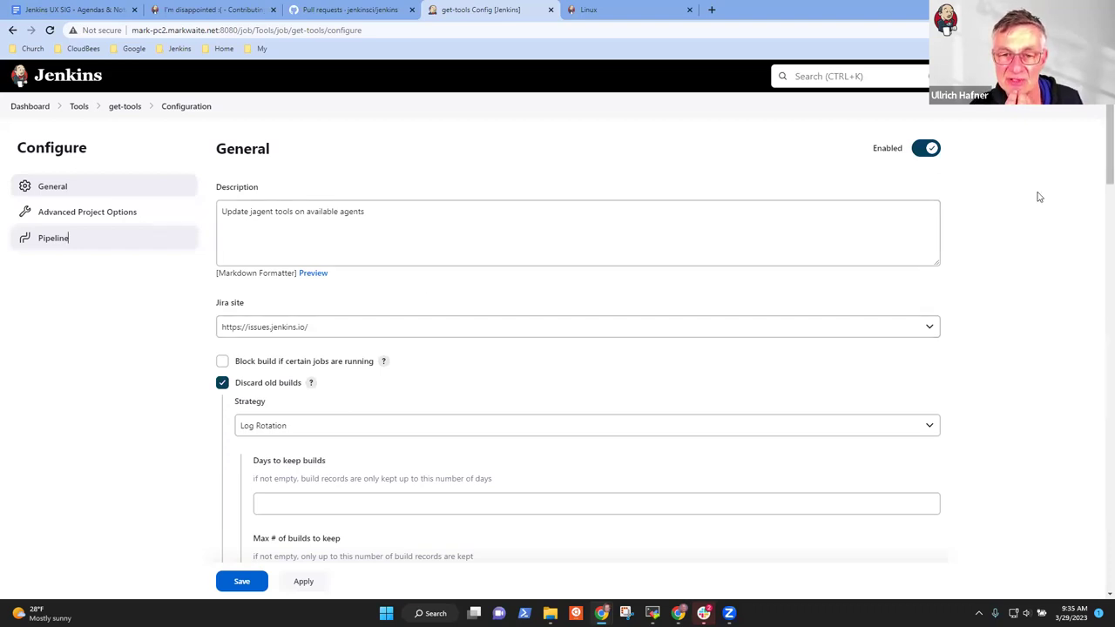
click(53, 238)
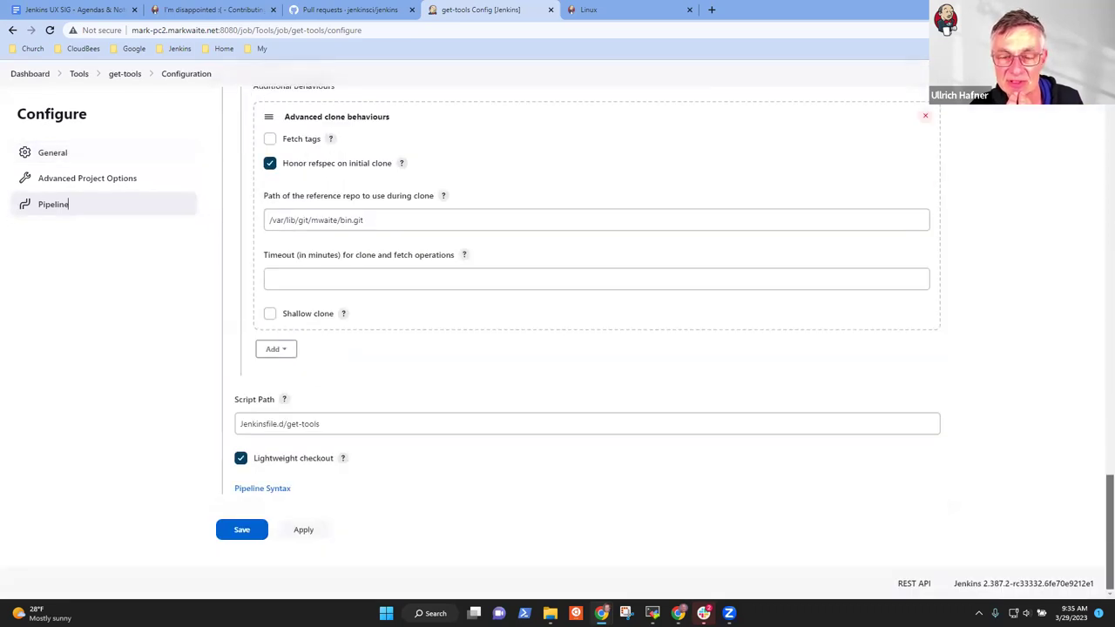
scroll(1090, 299, up, 15)
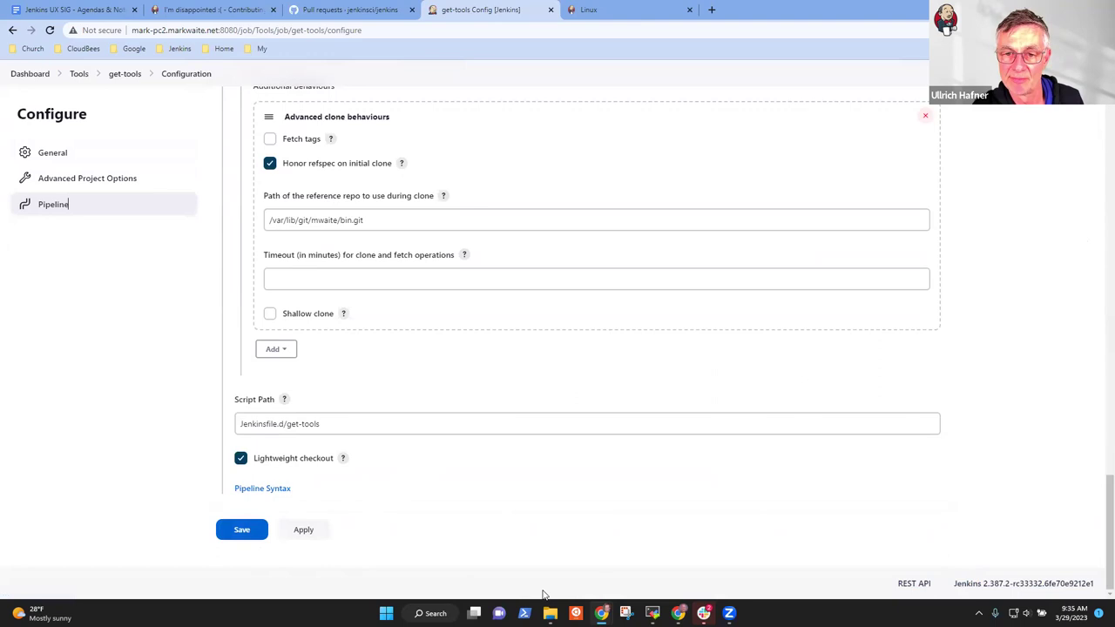
drag(866, 584, 1087, 582)
click(746, 531)
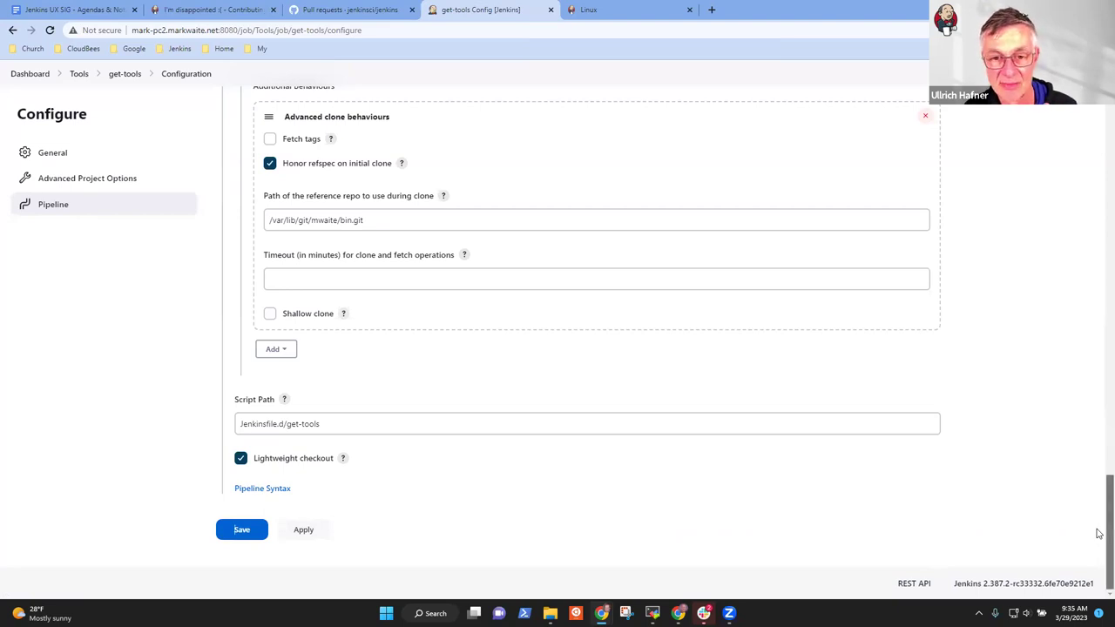
drag(1100, 533, 1098, 186)
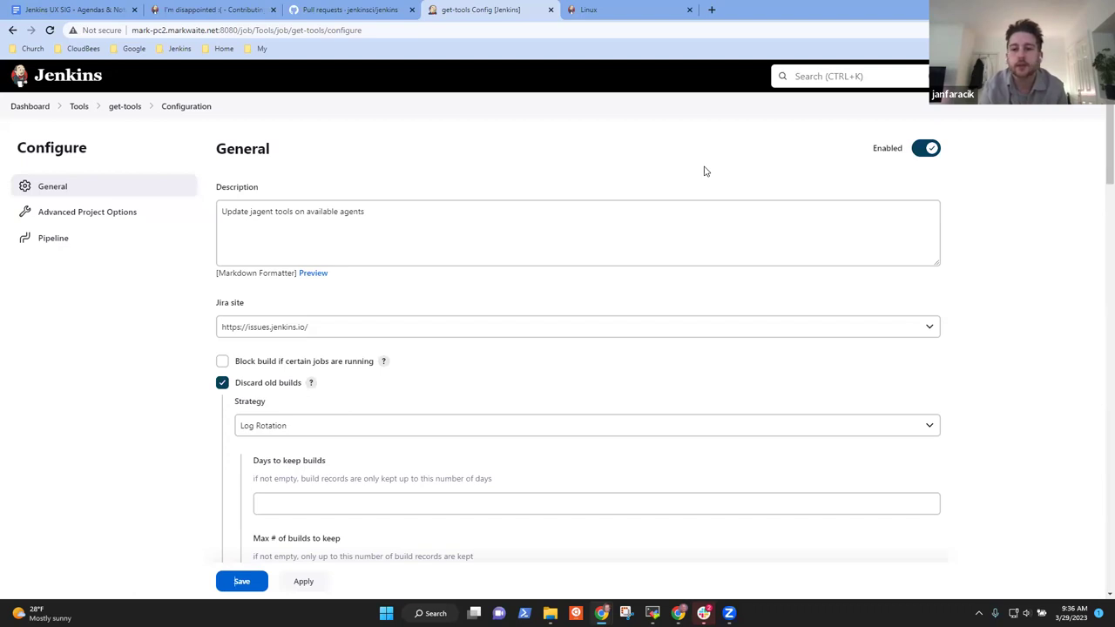
scroll(366, 388, down, 6)
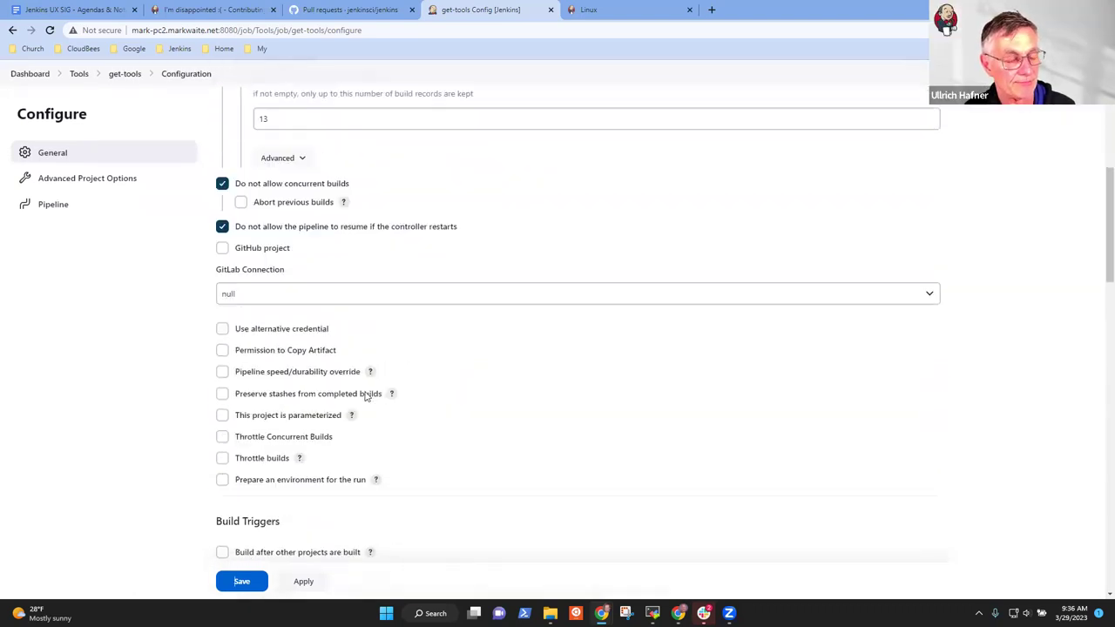
scroll(667, 448, up, 10)
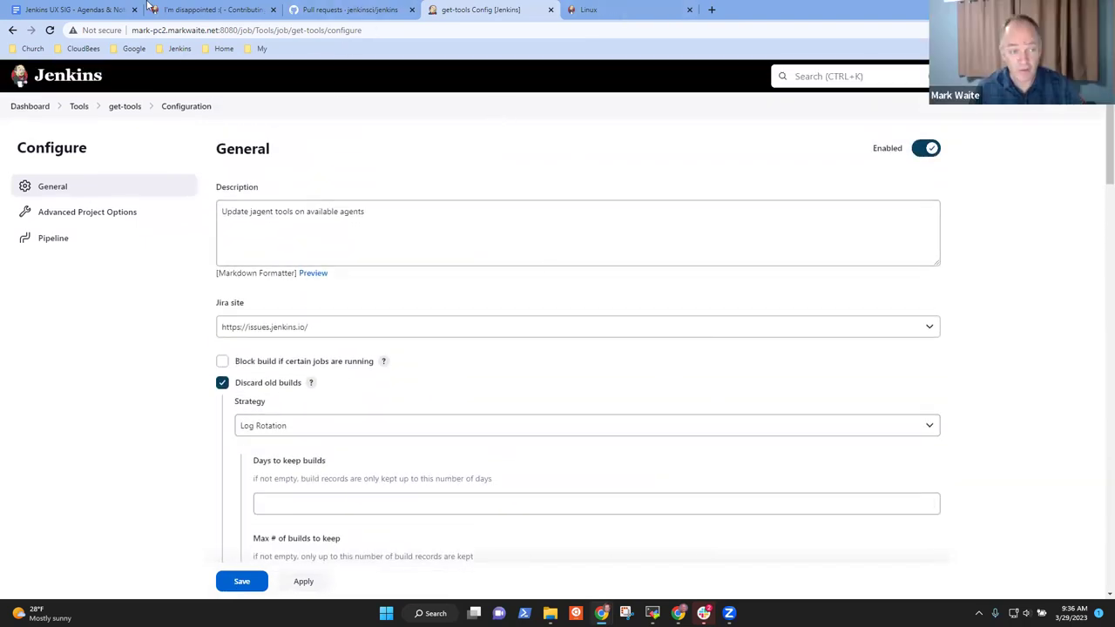
- Add a sub-bullet noting a participant's questions on footer management and a non-scrolling sidebar, as done for job configuration
click(70, 10)
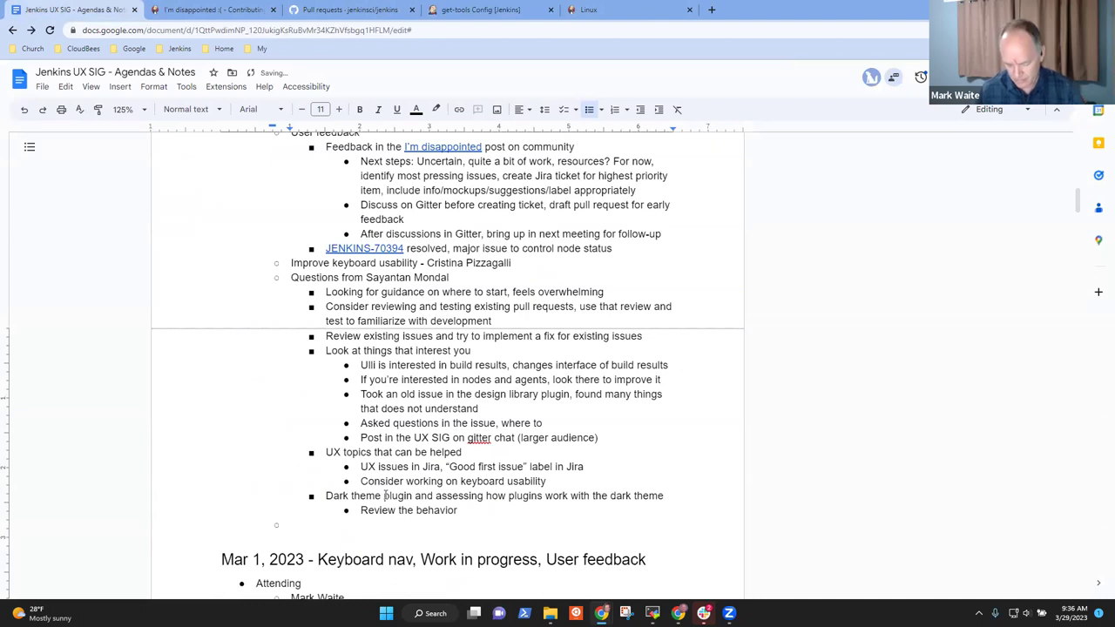
text(Ulli que)
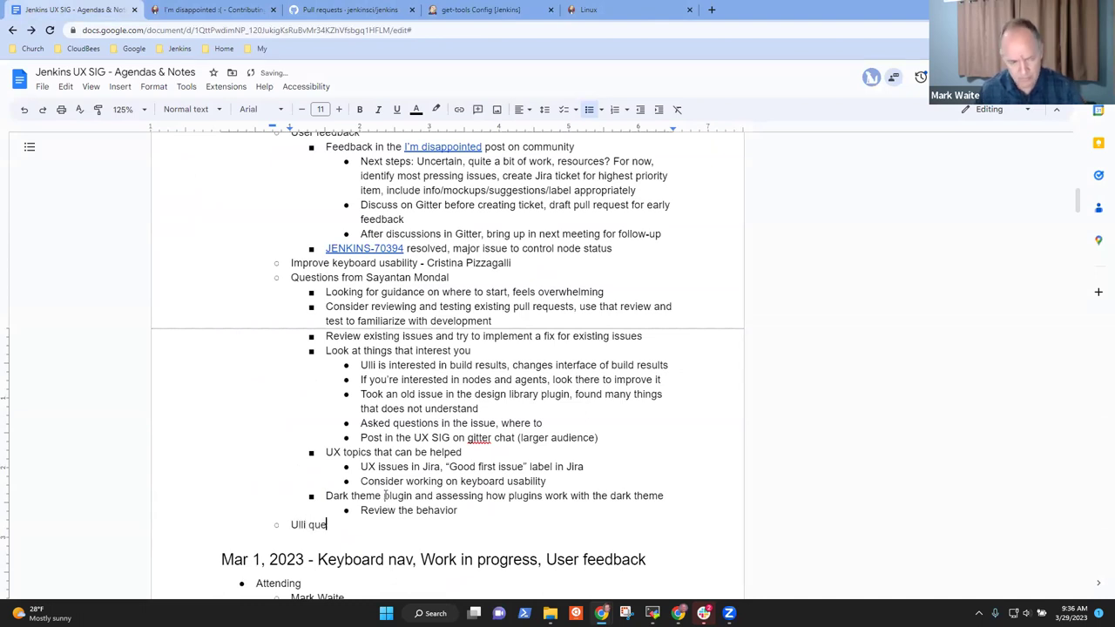
text(stions about )
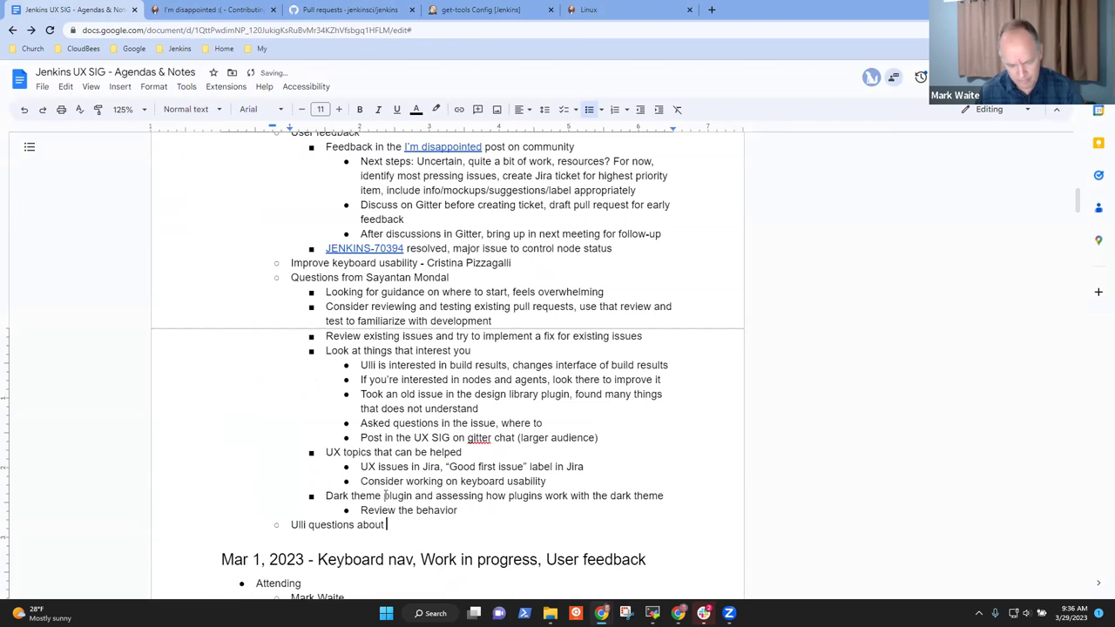
text(footer ma)
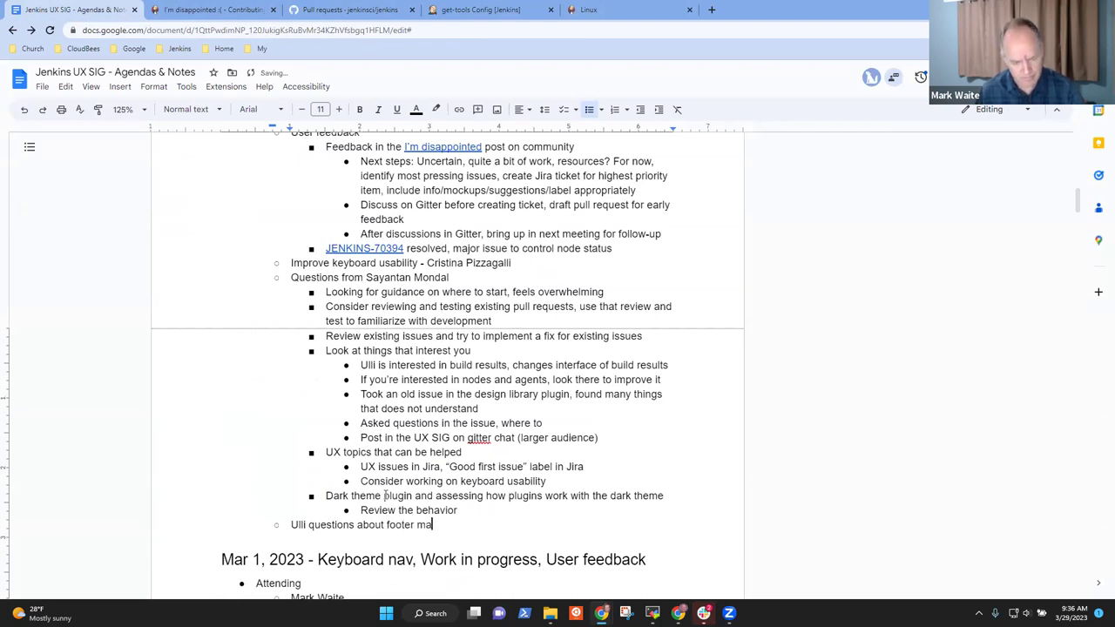
text(nagement and )
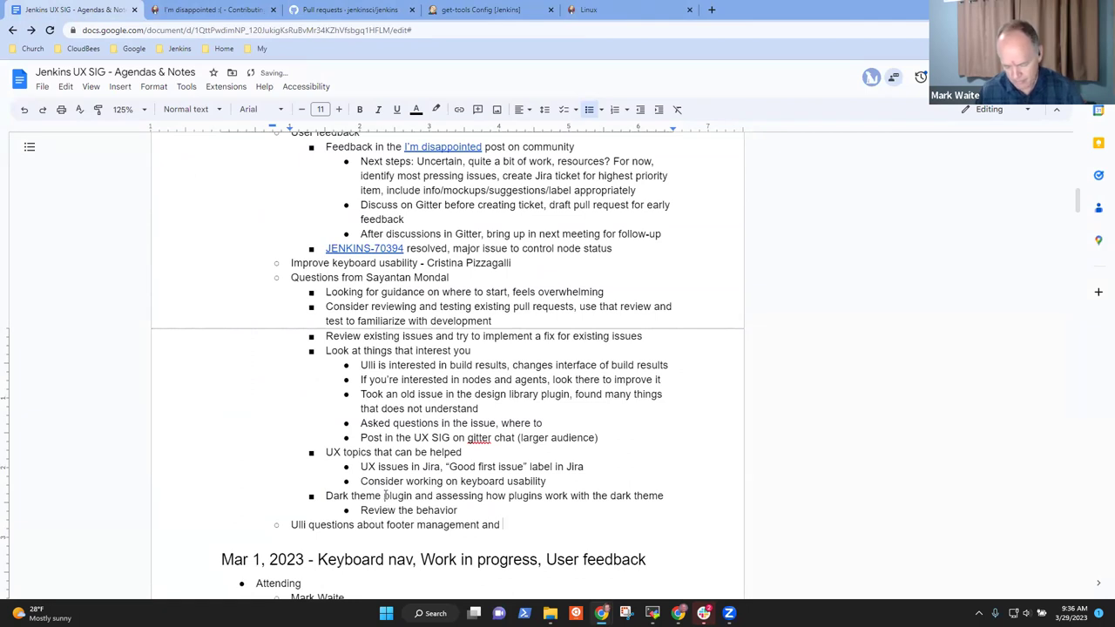
text(non-scro)
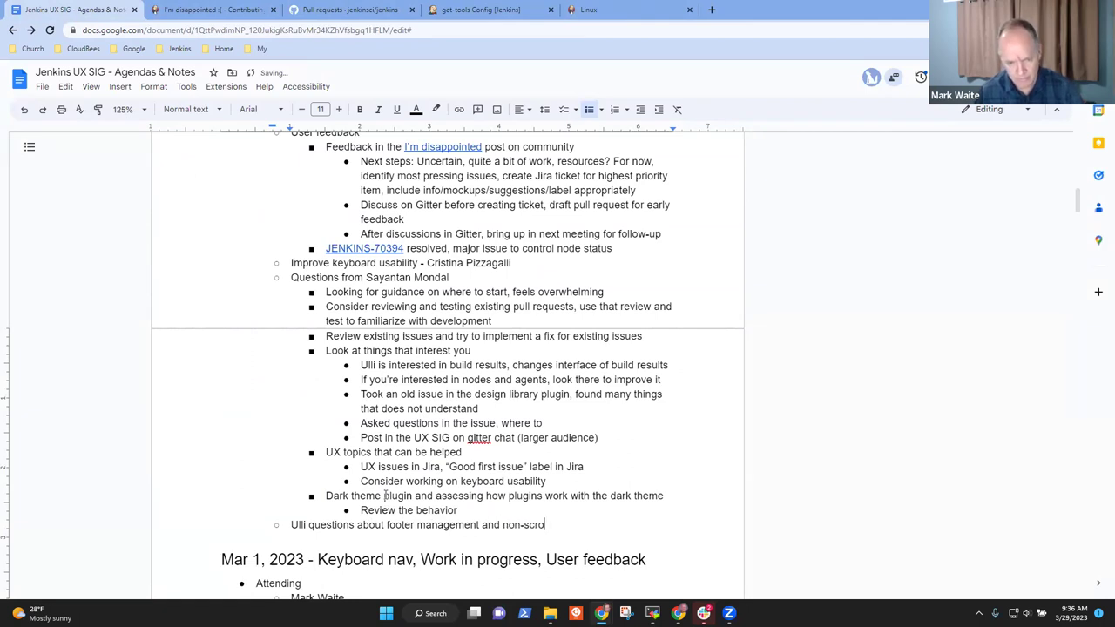
text(lling sidebar as is done )
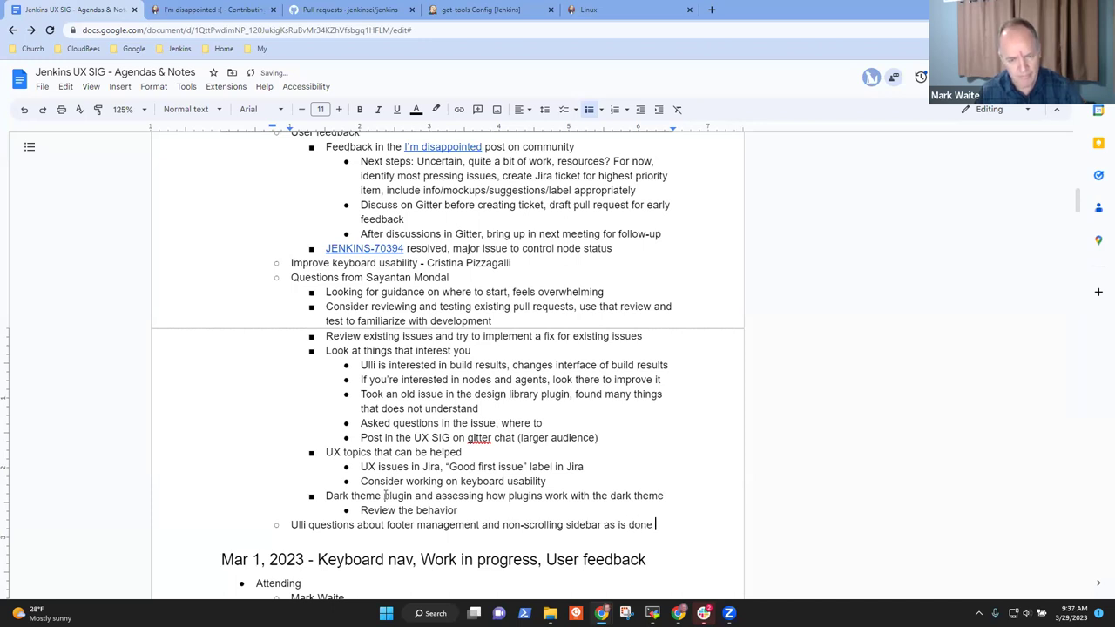
text(for job con)
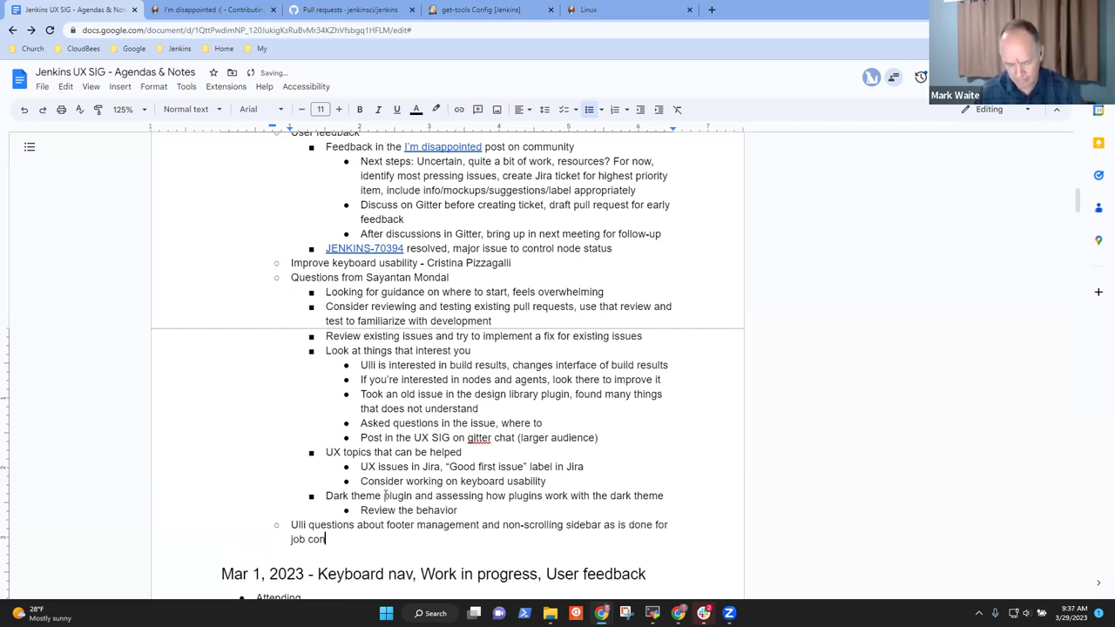
text(figurationf)
key(BackSpace)
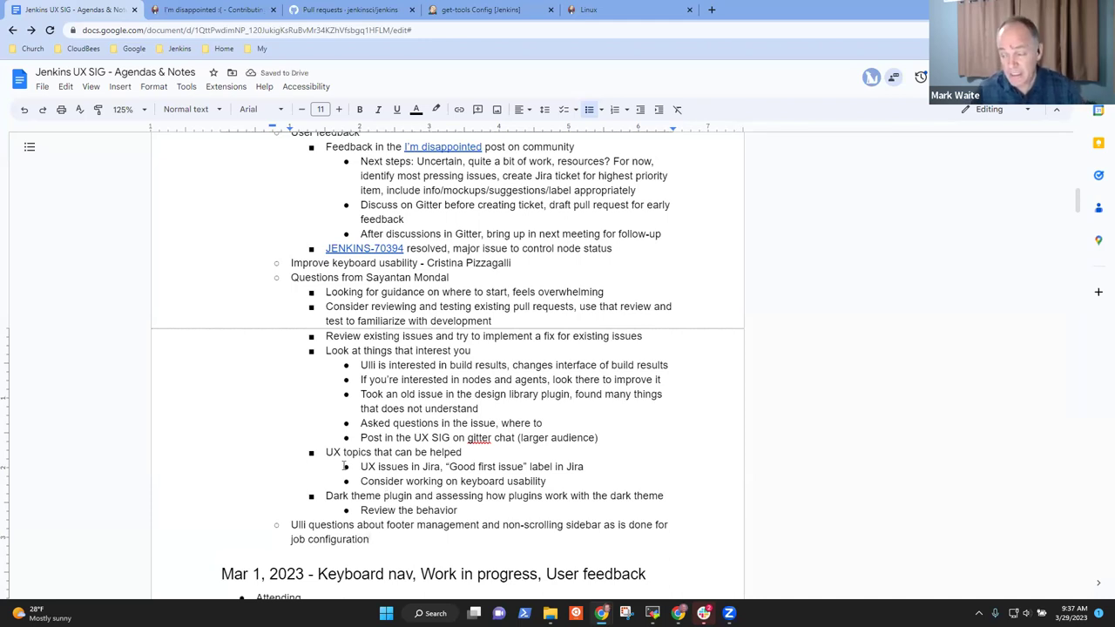